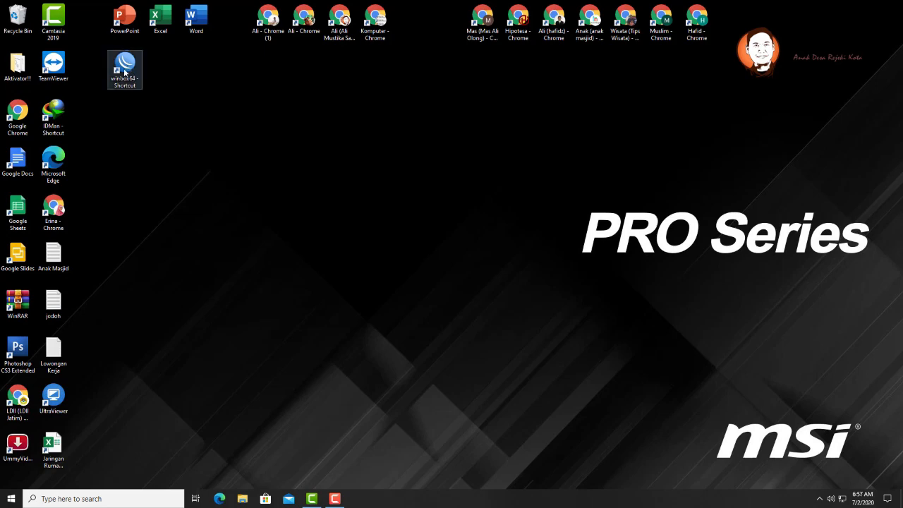
# - Launch WinBox and select the MikroTik router in Neighbors to fill its MAC address and login
pyautogui.click(126, 70)
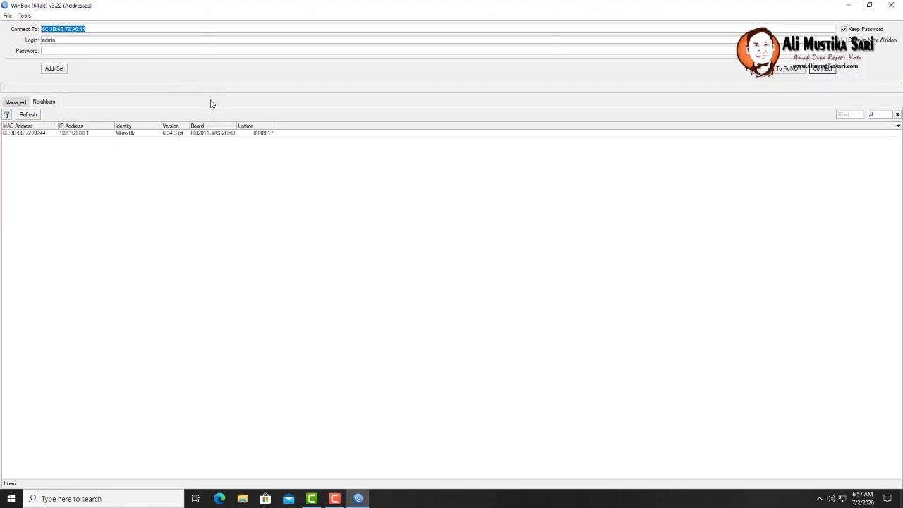
pyautogui.click(48, 134)
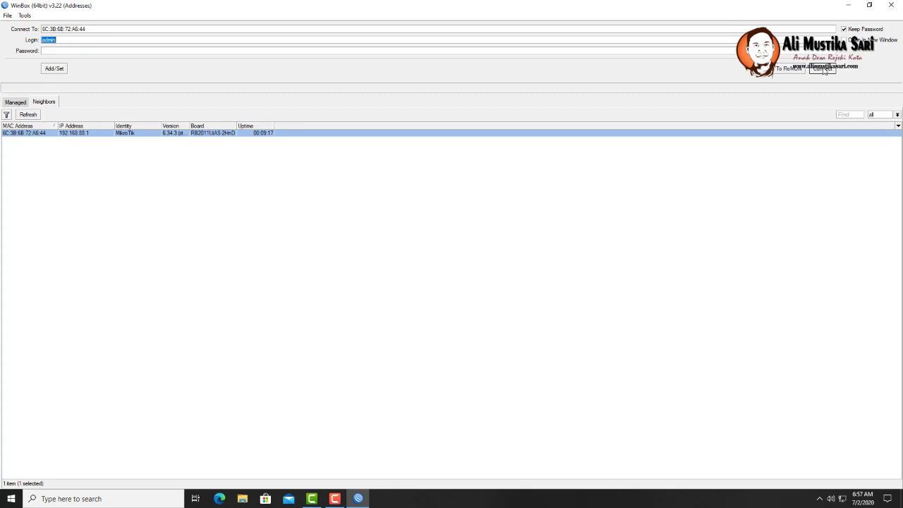
# - Connect to the router as admin, dismiss the default configuration notice and maximize WinBox
pyautogui.click(824, 69)
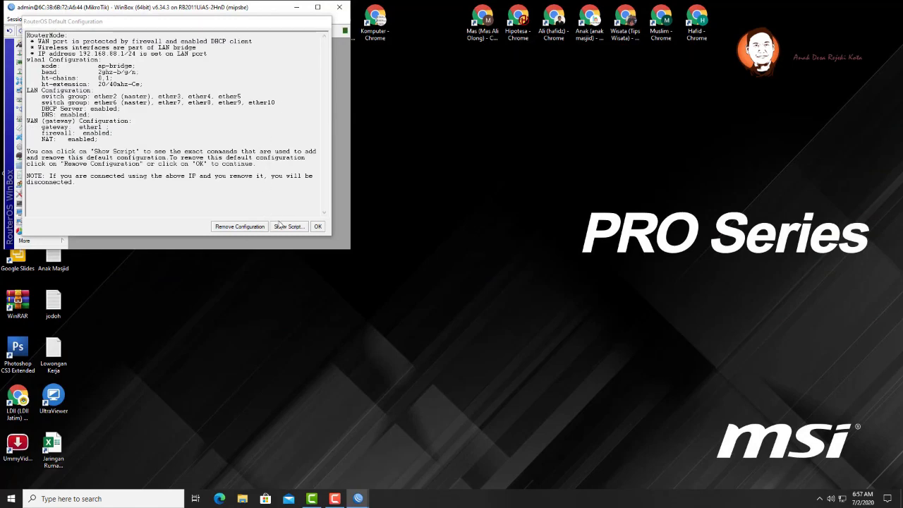
pyautogui.click(318, 227)
pyautogui.doubleClick(324, 9)
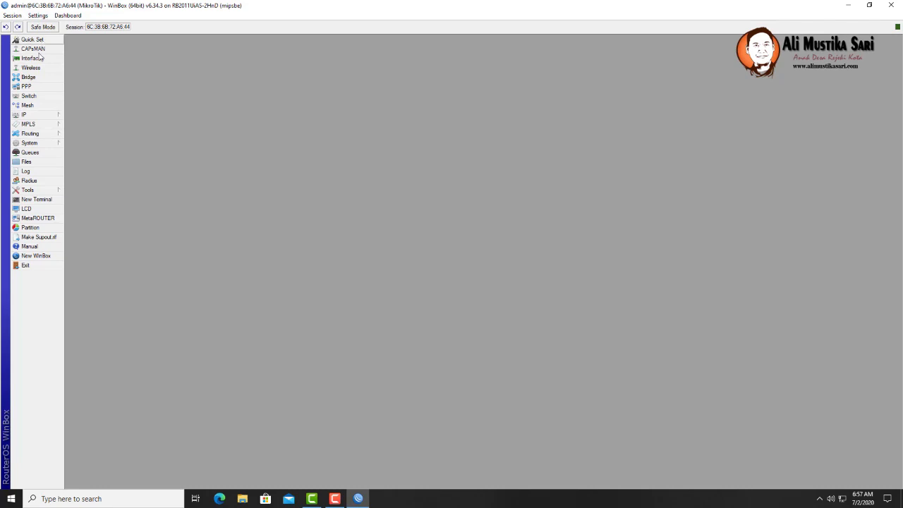
# - Reset the router configuration with No Default Configuration ticked and confirm the reboot
pyautogui.click(35, 145)
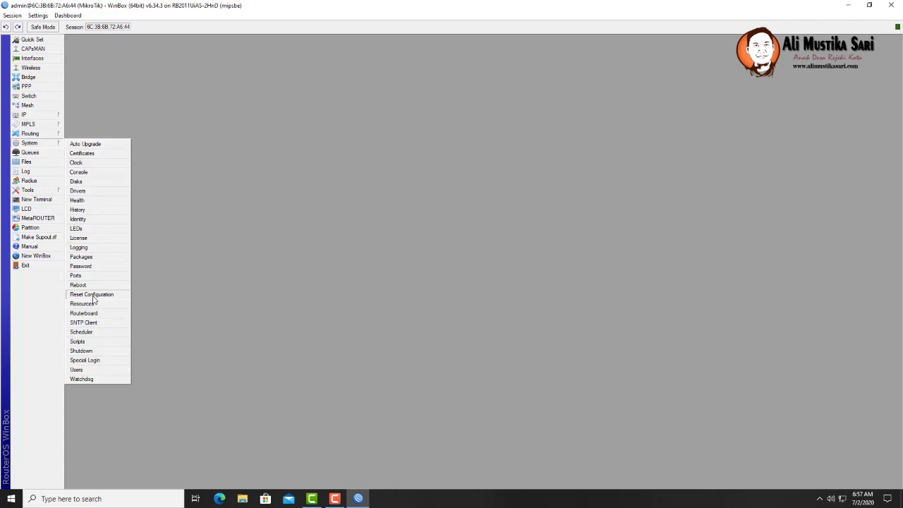
pyautogui.click(92, 296)
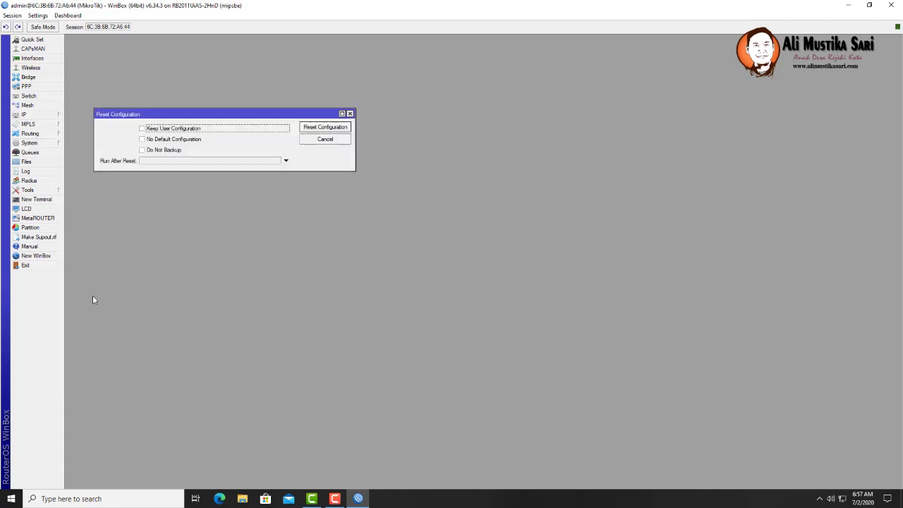
pyautogui.click(143, 141)
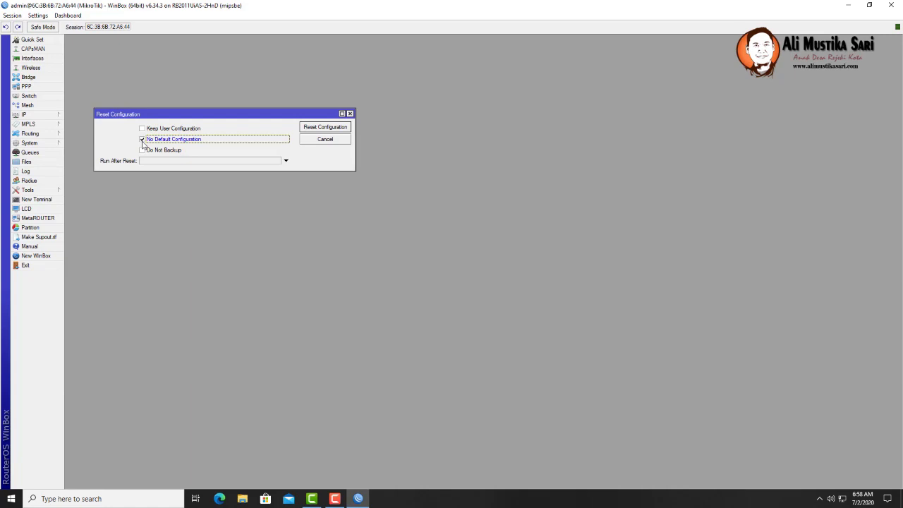
pyautogui.click(326, 126)
pyautogui.click(490, 259)
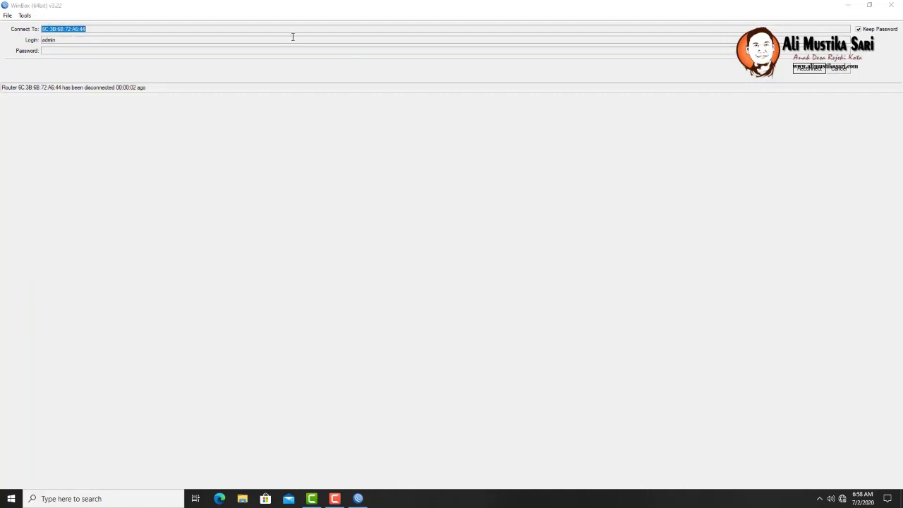
# - Refresh the neighbour list, select the reset router at 0.0.0.0 and log in as admin
pyautogui.click(842, 70)
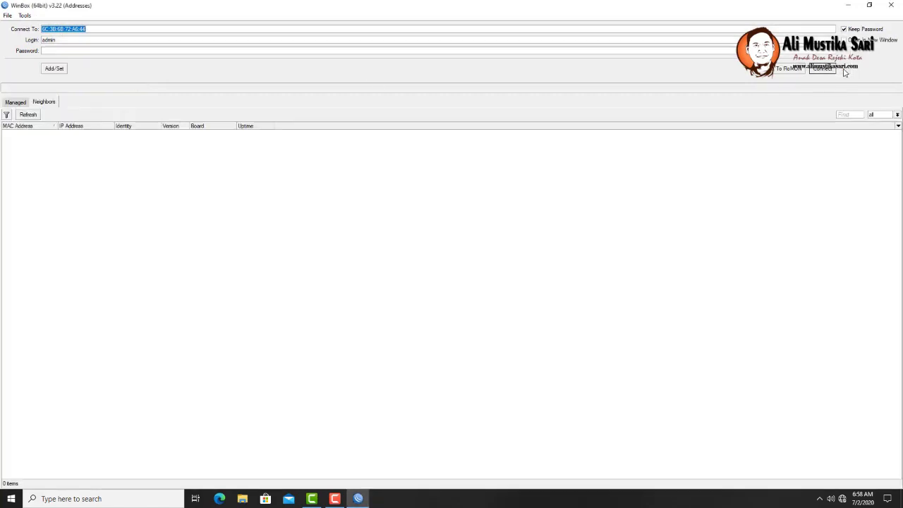
pyautogui.click(27, 114)
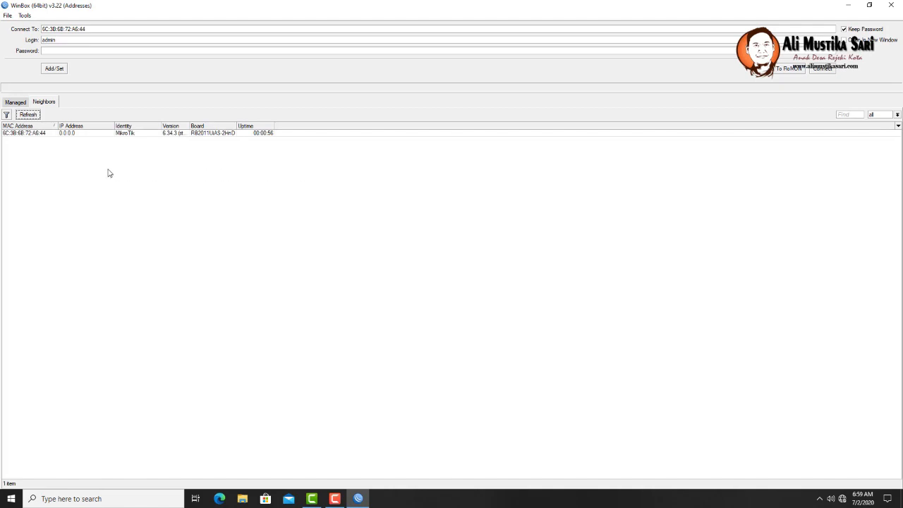
pyautogui.click(77, 134)
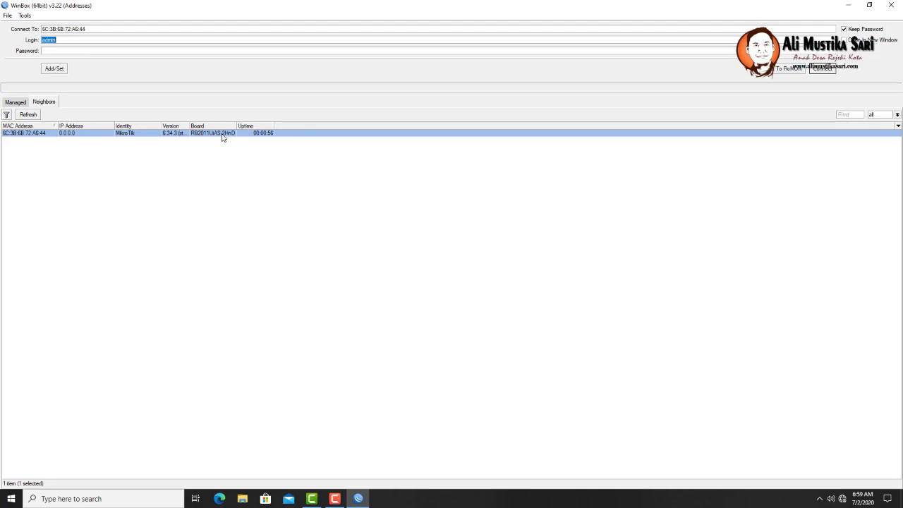
pyautogui.click(51, 51)
pyautogui.click(829, 70)
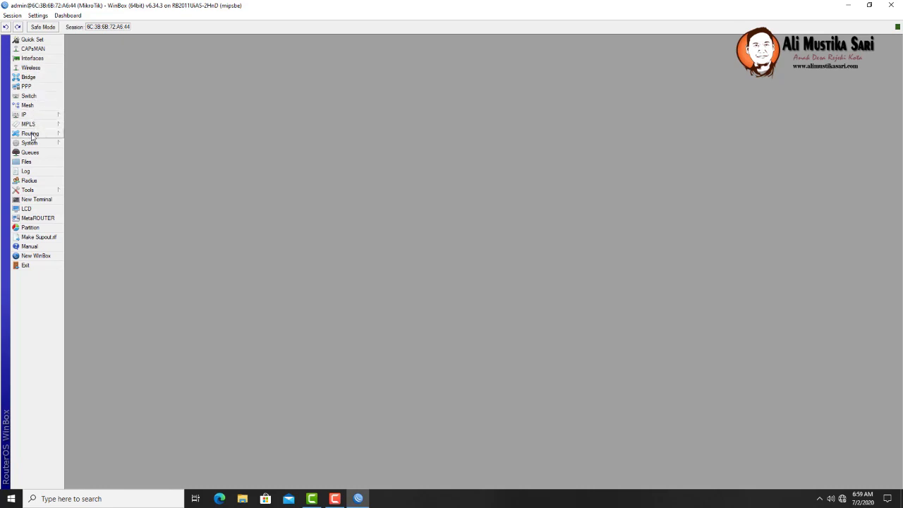
# - Set the router identity to Mikrotik_Hotspot in System > Identity
pyautogui.click(33, 143)
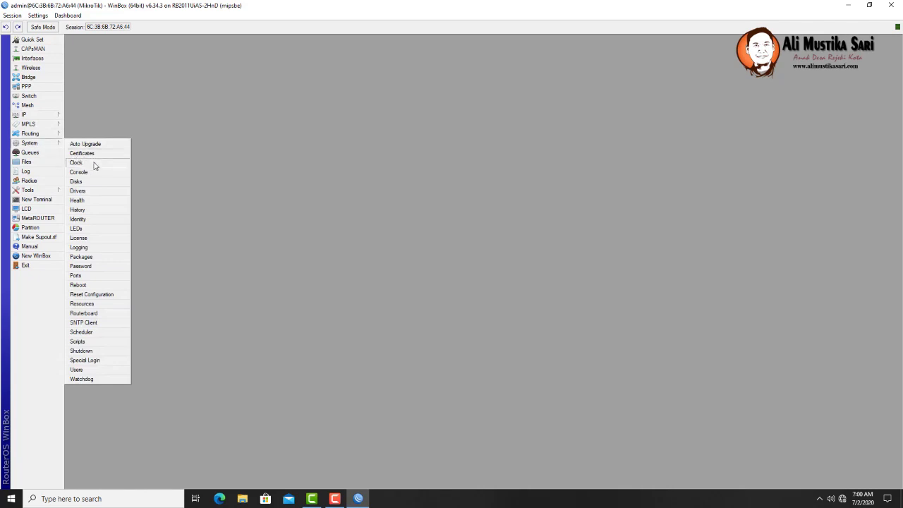
pyautogui.click(91, 223)
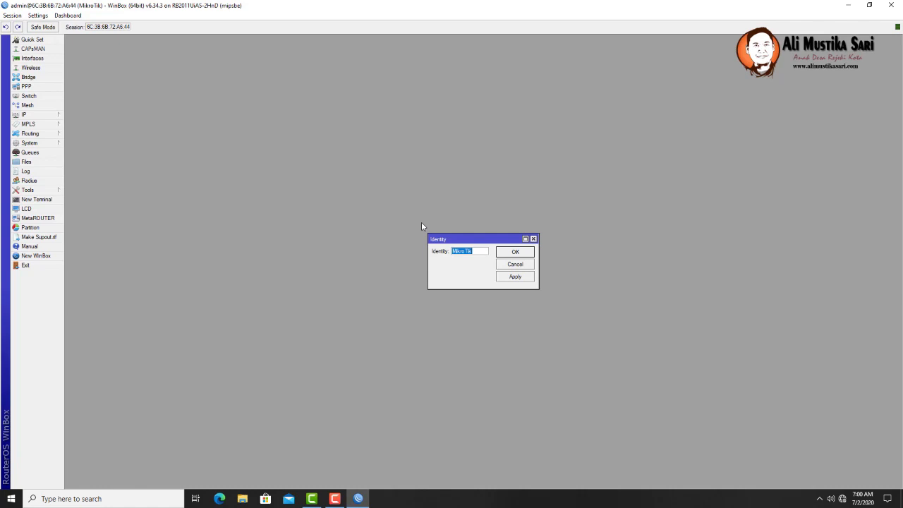
pyautogui.write('Vouche')
pyautogui.press('BackSpace')
pyautogui.press('BackSpace')
pyautogui.press('BackSpace')
pyautogui.press('BackSpace')
pyautogui.press('BackSpace')
pyautogui.press('BackSpace')
pyautogui.write('Mikro')
pyautogui.write('tik')
pyautogui.write('_Hotsp')
pyautogui.write('ot')
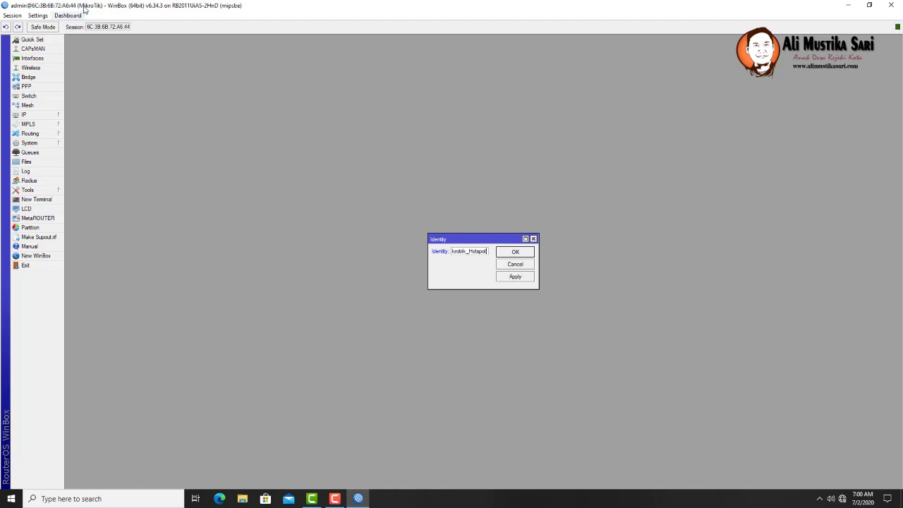
pyautogui.click(514, 253)
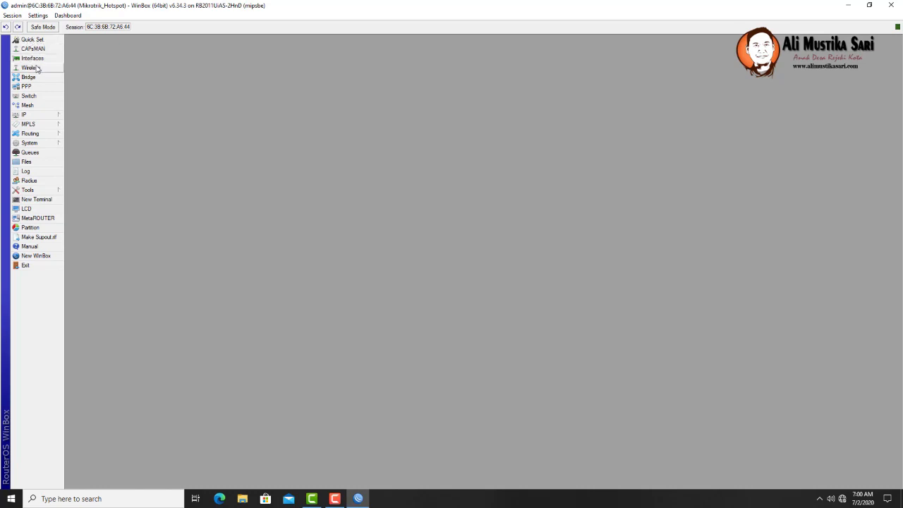
# - Open ether1's properties from Interfaces and enter 1.INTERNET as its name
pyautogui.click(34, 61)
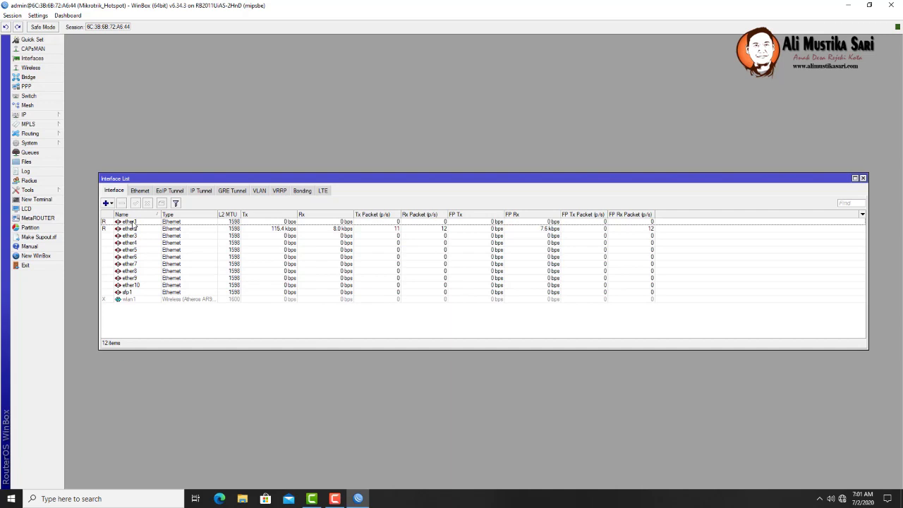
pyautogui.doubleClick(133, 222)
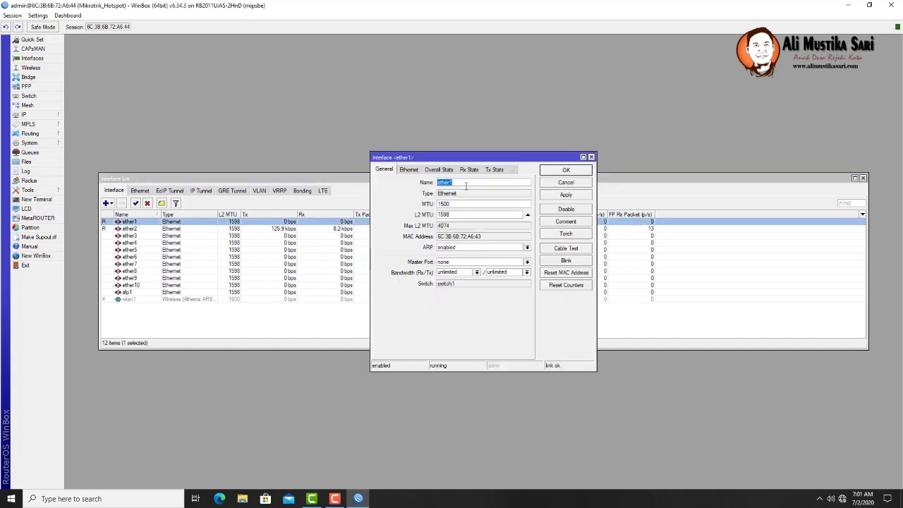
pyautogui.write('1')
pyautogui.write('.INTERNET')
# - Save ether1 as 1.INTERNET and rename ether2 to 2.HOTSPOT
pyautogui.click(569, 196)
pyautogui.click(565, 182)
pyautogui.doubleClick(140, 230)
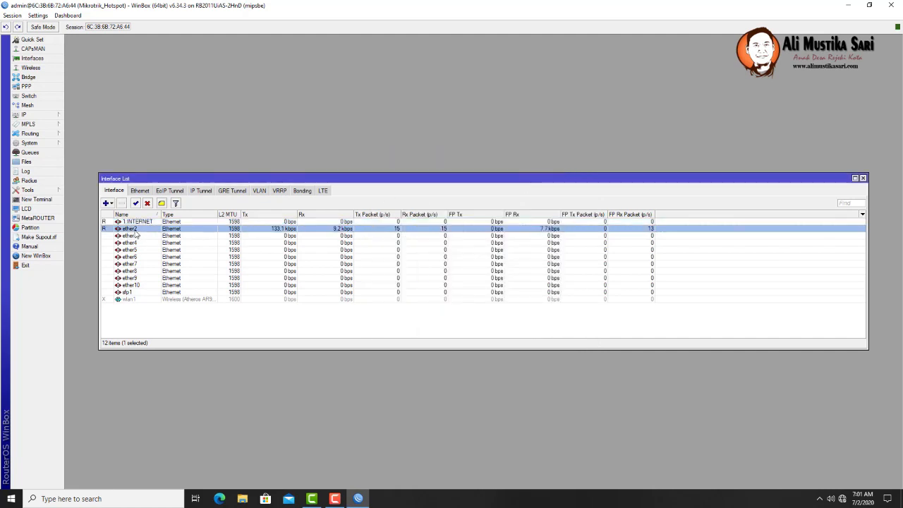
pyautogui.write('2.')
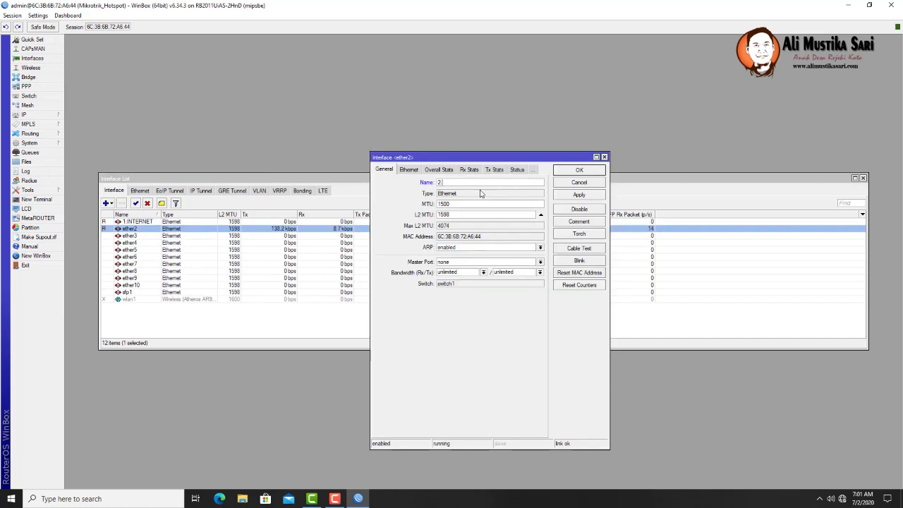
pyautogui.write('HOTSPOT')
pyautogui.click(577, 195)
pyautogui.click(577, 170)
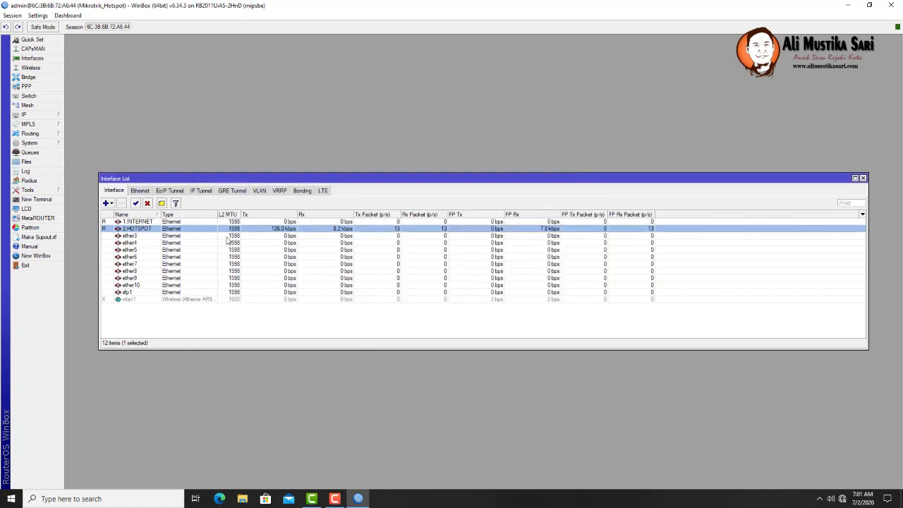
# - Rename ether3 to 3.LOCAL_DHCP and apply it
pyautogui.doubleClick(137, 240)
pyautogui.write('3')
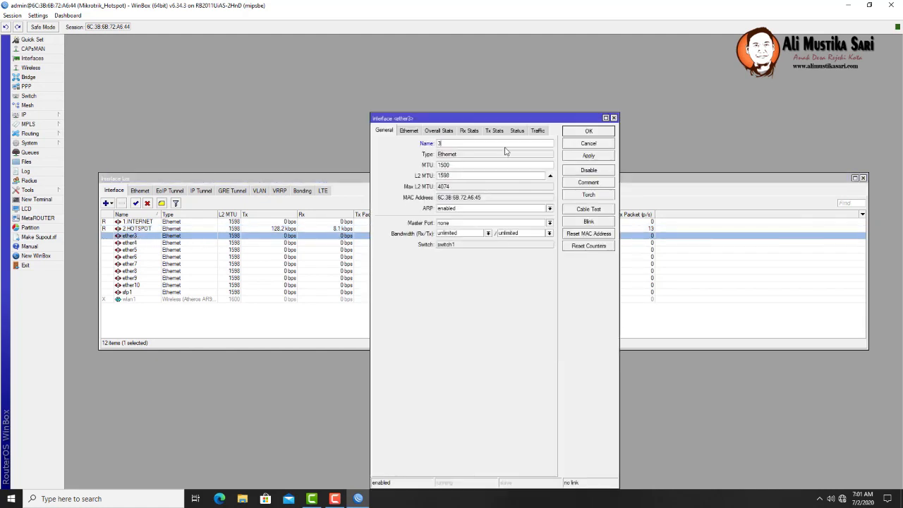
pyautogui.write('.DHCP')
pyautogui.press('BackSpace')
pyautogui.press('BackSpace')
pyautogui.press('BackSpace')
pyautogui.press('BackSpace')
pyautogui.write('LOCALDHCP')
pyautogui.click(458, 143)
pyautogui.write('_')
pyautogui.click(582, 156)
pyautogui.click(586, 132)
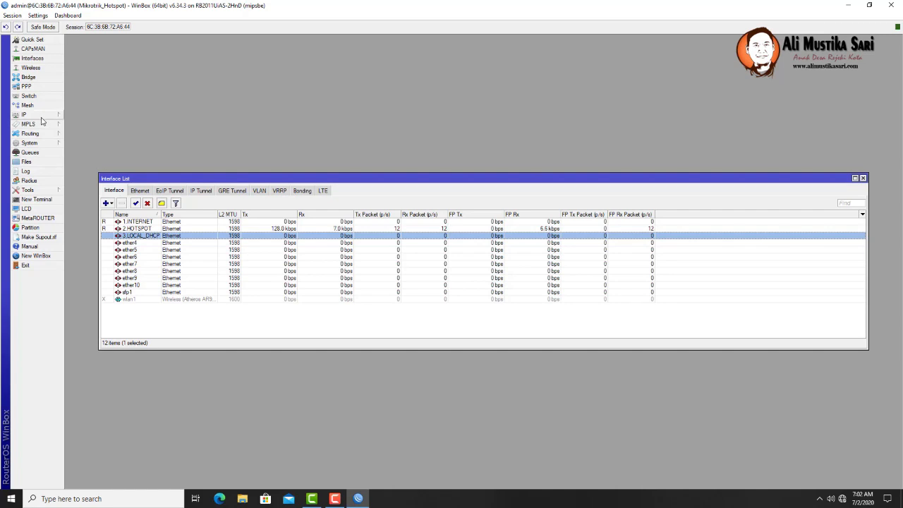
# - Add a DHCP client on interface 1.INTERNET under IP > DHCP Client and save it
pyautogui.click(41, 118)
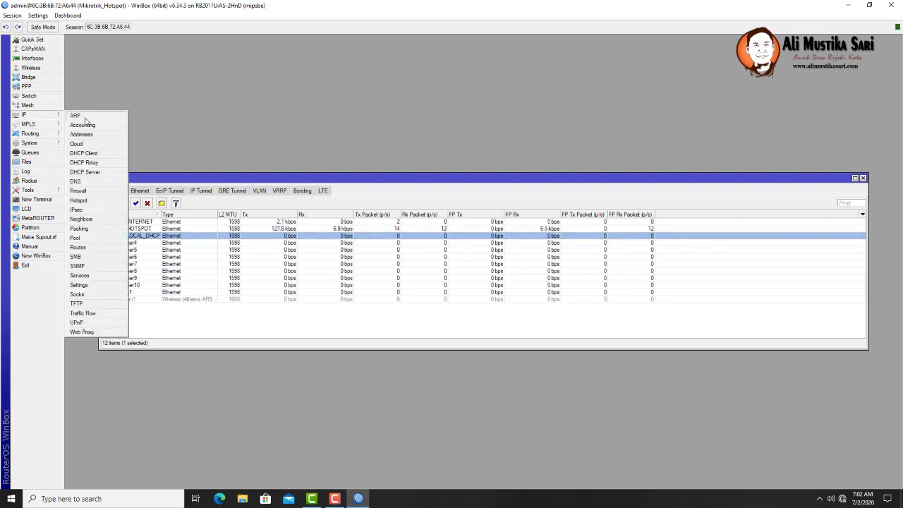
pyautogui.click(92, 154)
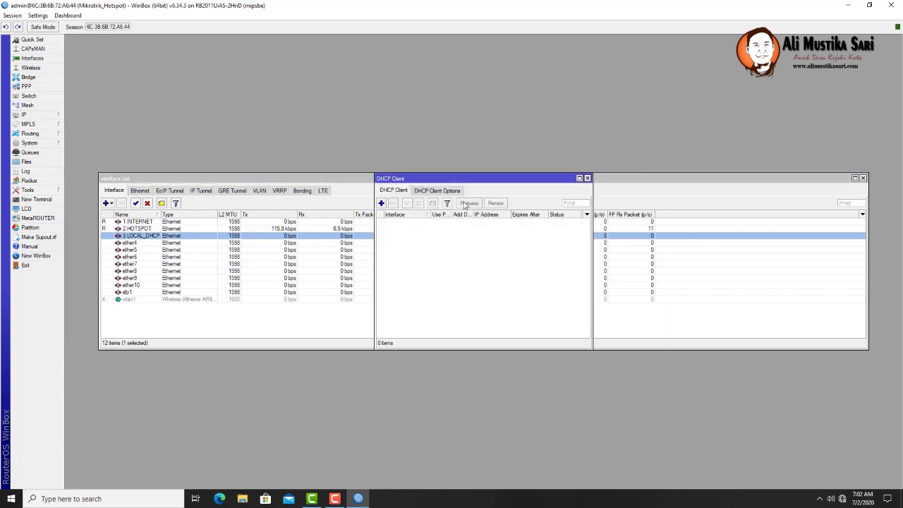
pyautogui.moveTo(484, 185); pyautogui.dragTo(319, 95)
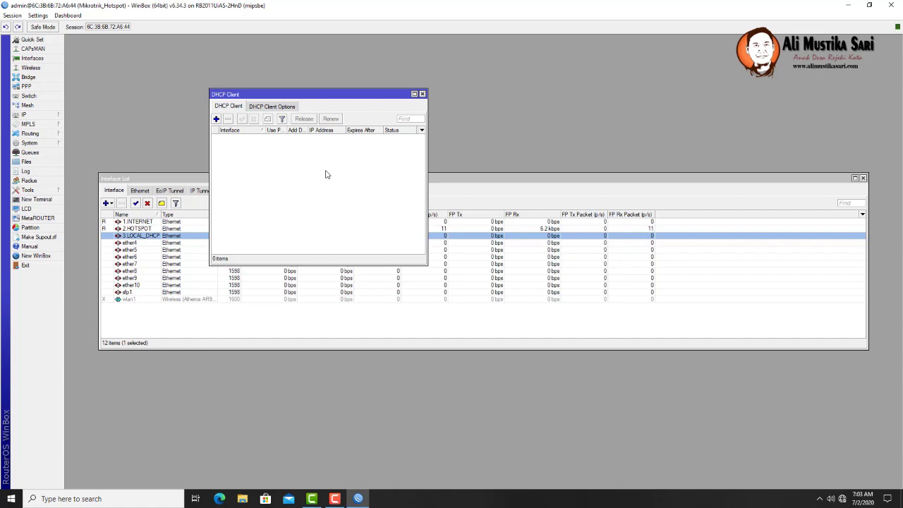
pyautogui.click(216, 119)
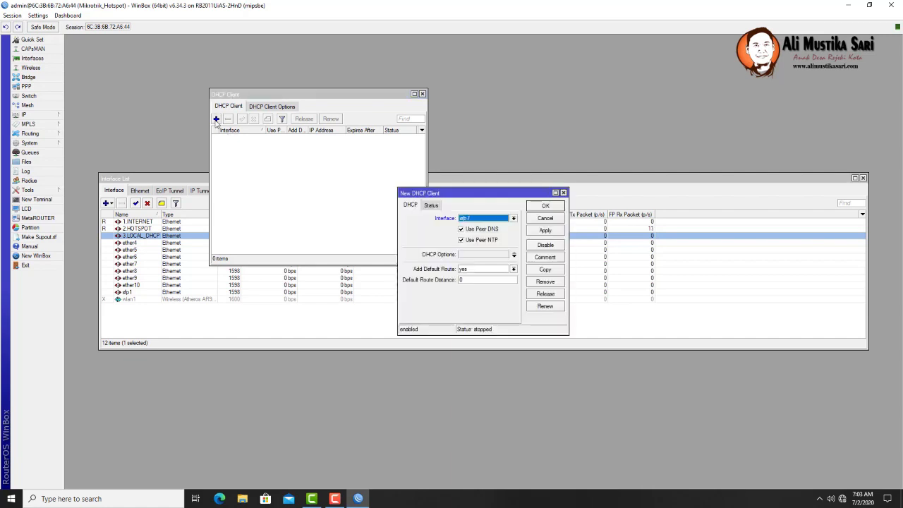
pyautogui.click(513, 219)
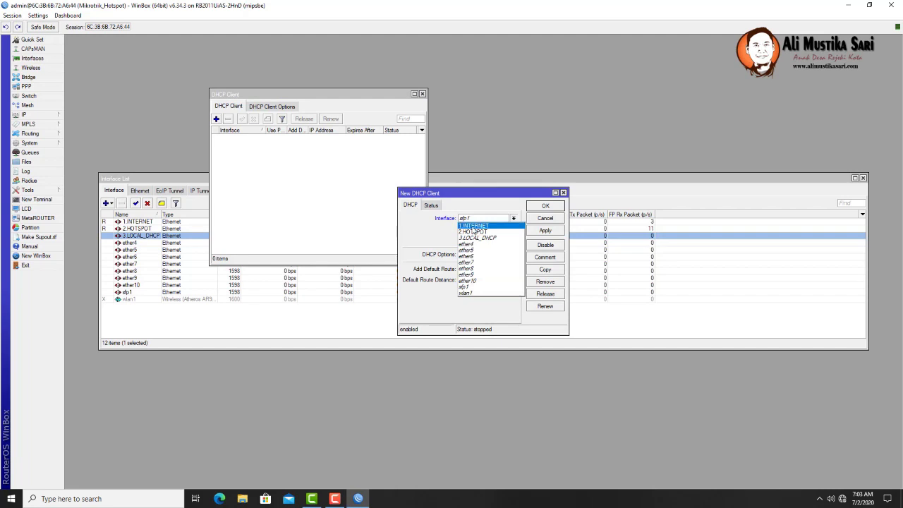
pyautogui.click(473, 226)
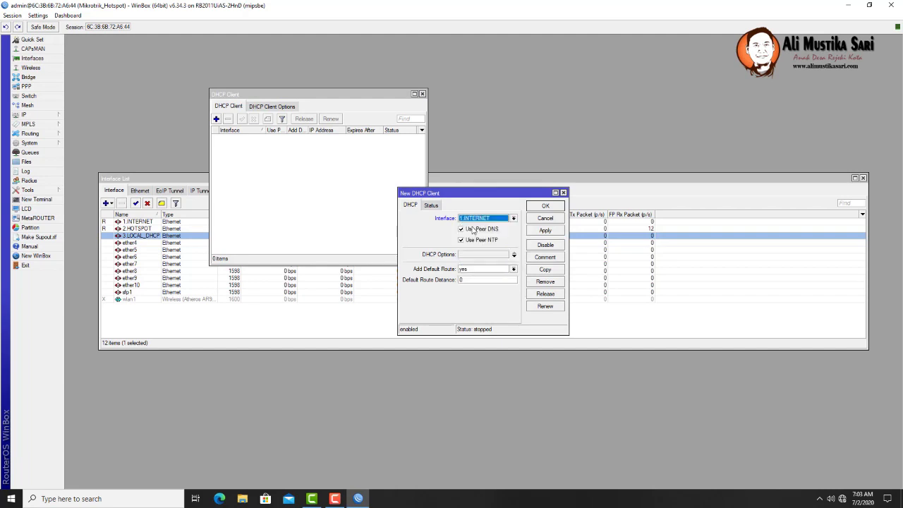
pyautogui.click(550, 234)
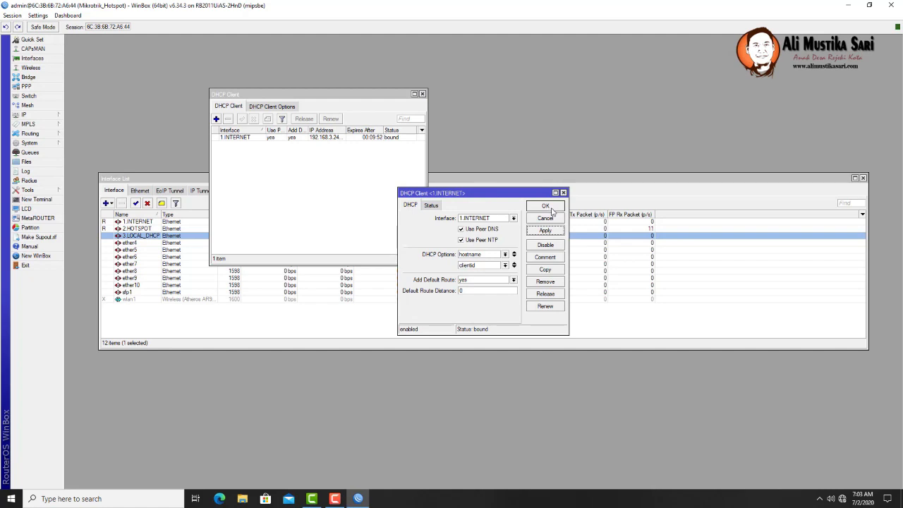
pyautogui.click(545, 206)
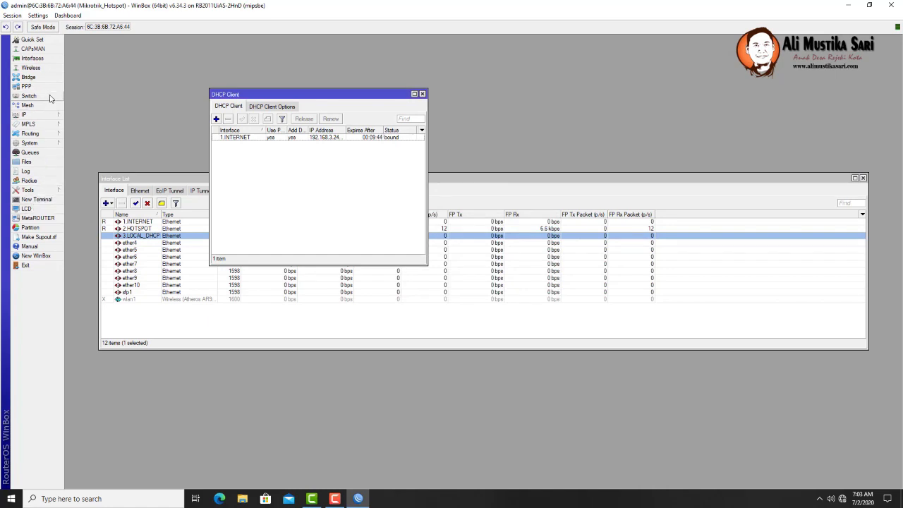
pyautogui.click(50, 202)
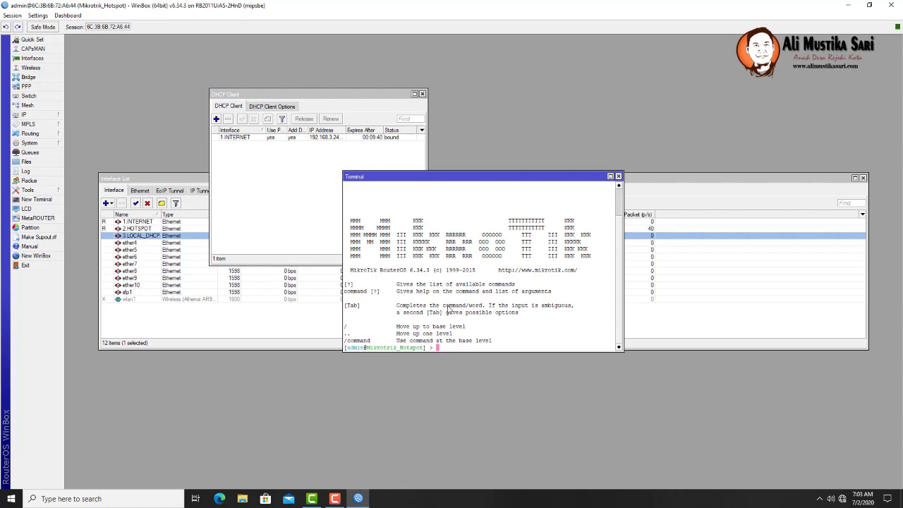
pyautogui.write('ping 8.8.8.8')
pyautogui.press('Return')
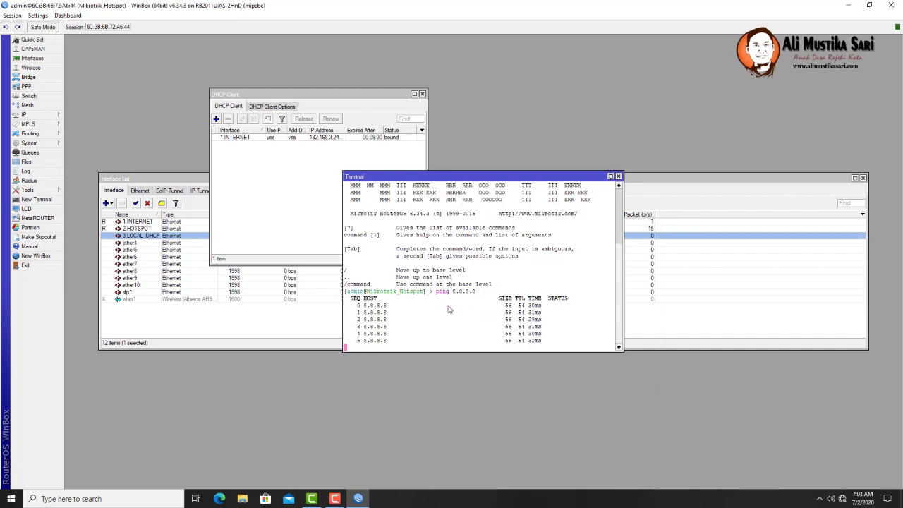
pyautogui.hotkey('ctrl', 'c')
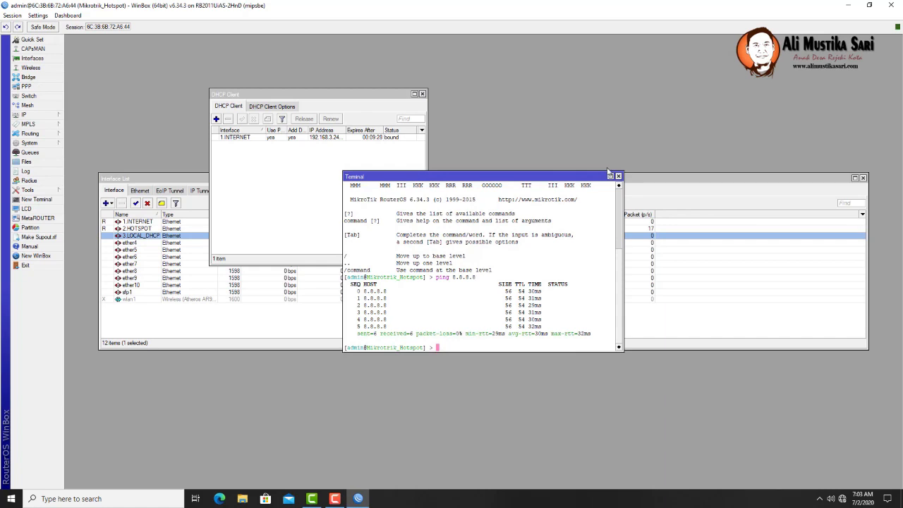
pyautogui.click(618, 177)
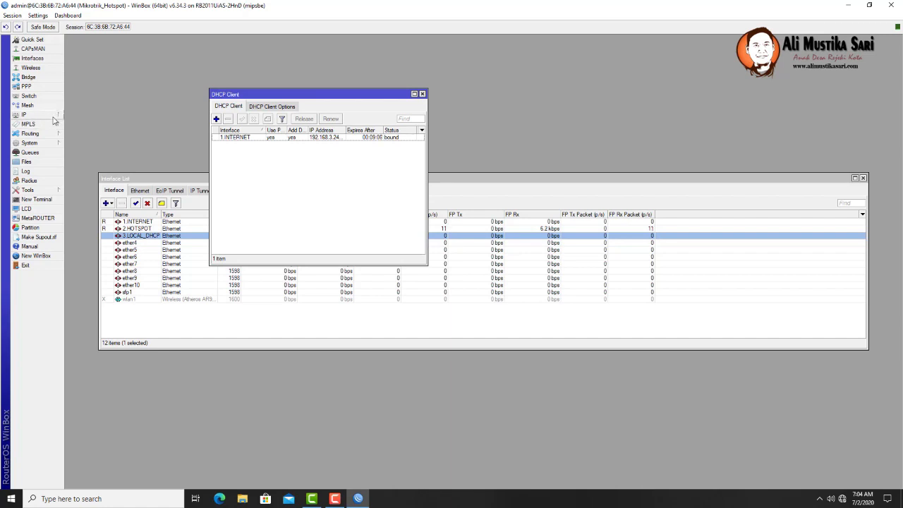
# - Tick Allow Remote Requests in IP > DNS and save the setting
pyautogui.click(54, 116)
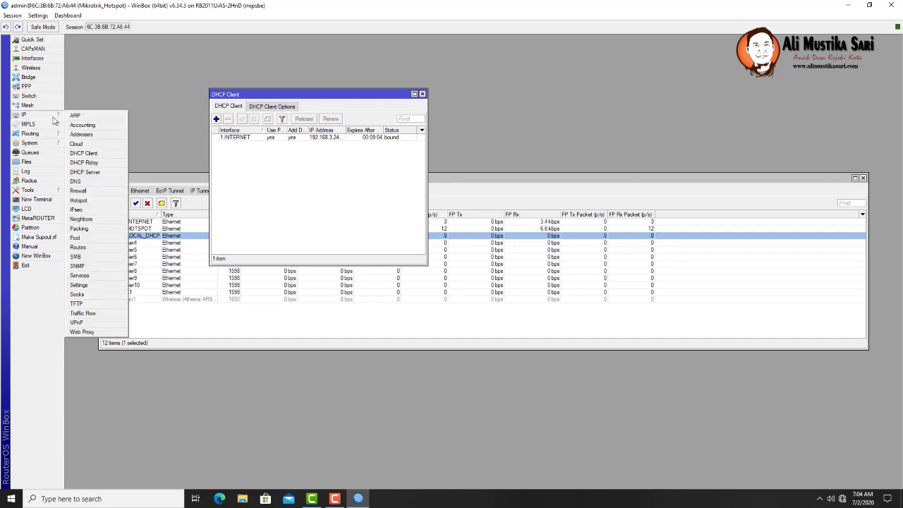
pyautogui.click(83, 181)
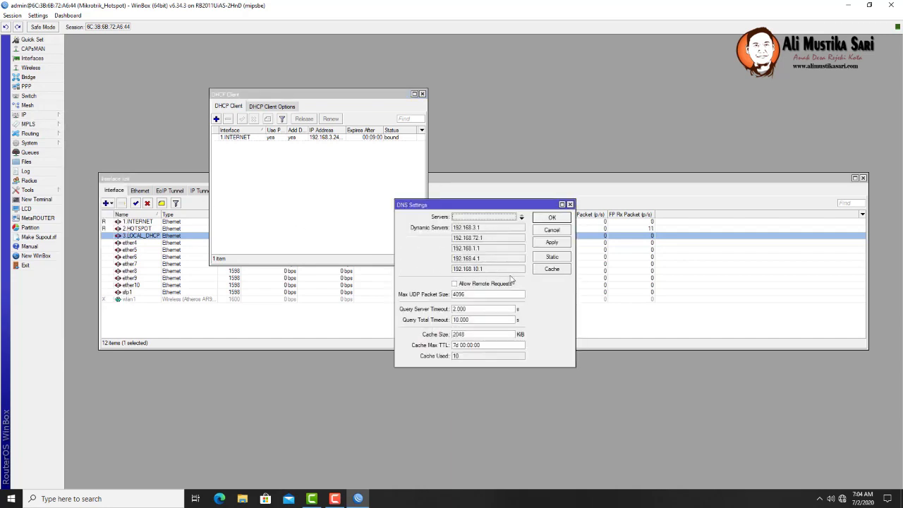
pyautogui.click(455, 284)
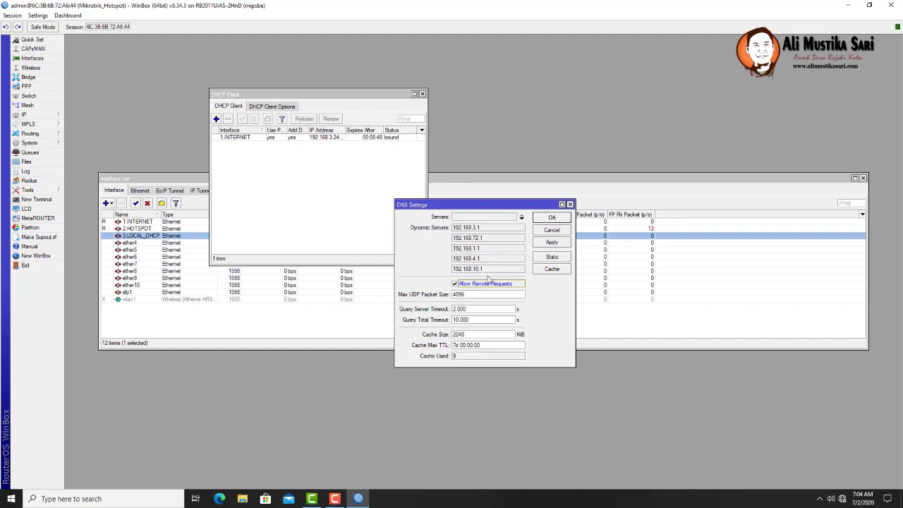
pyautogui.click(551, 242)
pyautogui.click(553, 219)
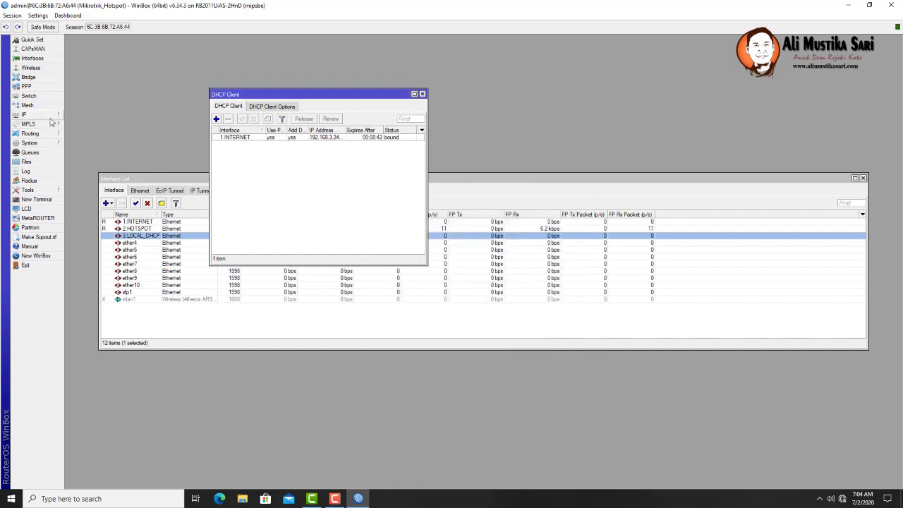
pyautogui.click(26, 116)
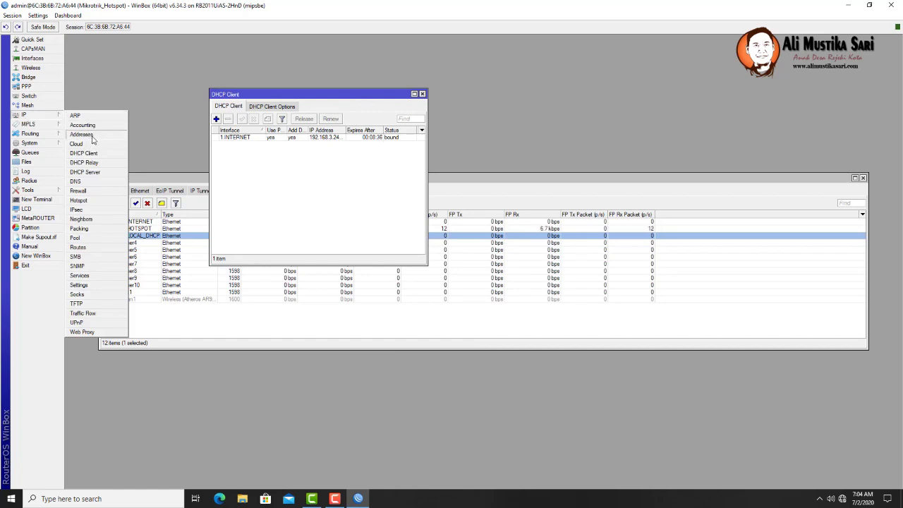
# - Open IP > Addresses and select the 192.168.3.240 entry on 1.INTERNET
pyautogui.click(81, 134)
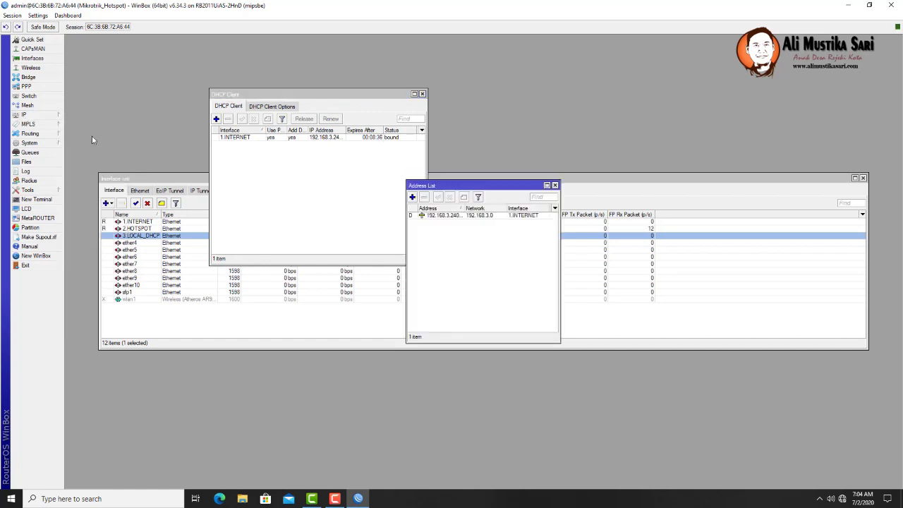
pyautogui.click(443, 218)
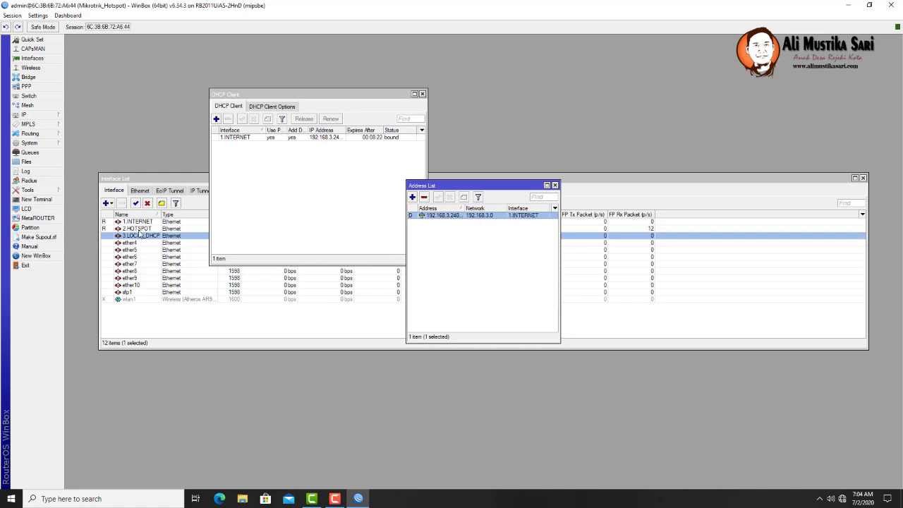
# - Add a new IP address 10.10.10.1/23 on interface 2.HOTSPOT and save it
pyautogui.click(413, 197)
pyautogui.click(498, 244)
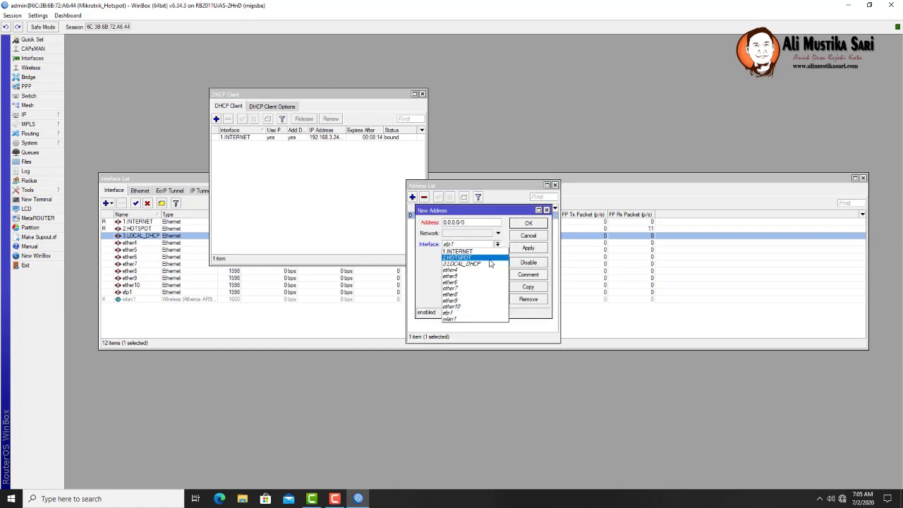
pyautogui.click(489, 259)
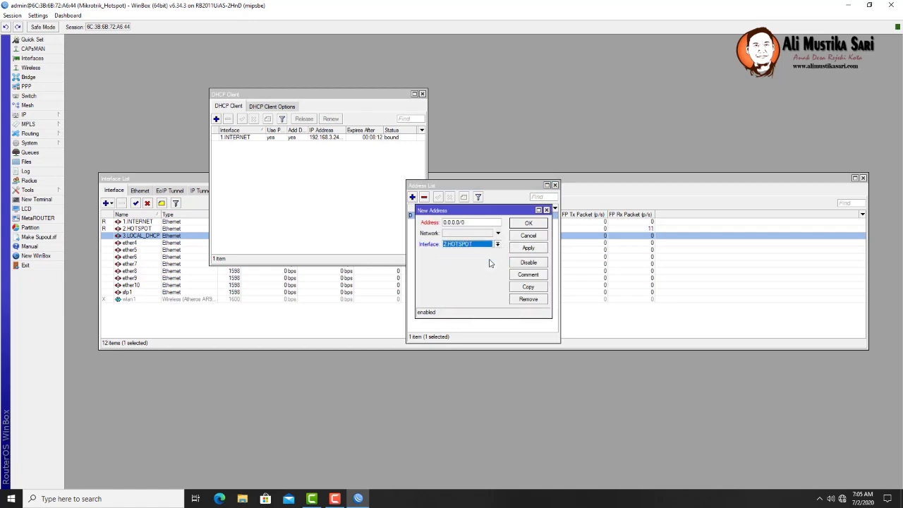
pyautogui.moveTo(471, 222); pyautogui.dragTo(394, 225)
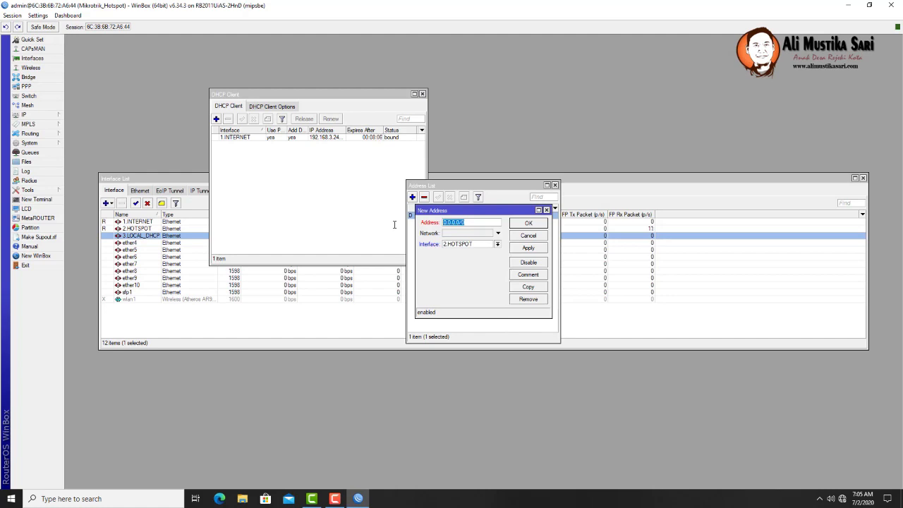
pyautogui.write('1')
pyautogui.write('0.10.10.1/23')
pyautogui.moveTo(483, 225)
pyautogui.click(528, 249)
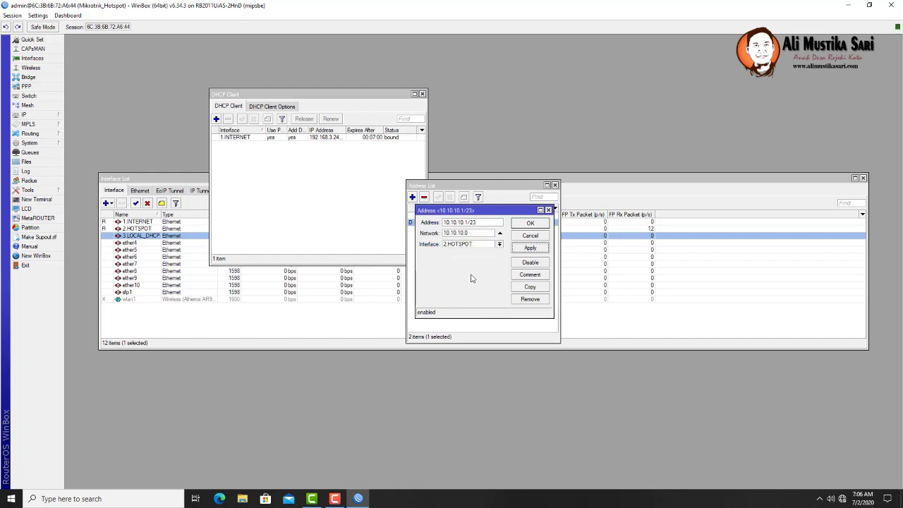
pyautogui.click(528, 224)
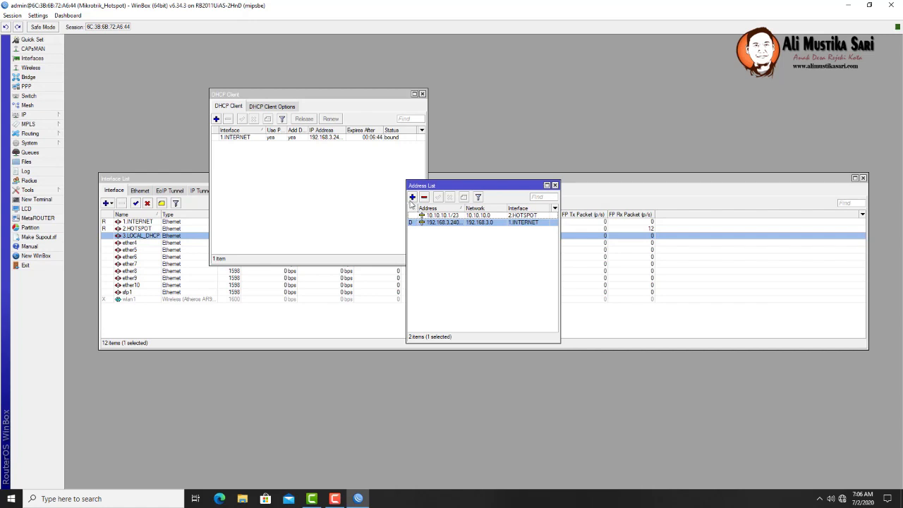
# - Add address 192.168.33.1/24 on interface 3.LOCAL_DHCP and save it
pyautogui.click(412, 197)
pyautogui.write('19')
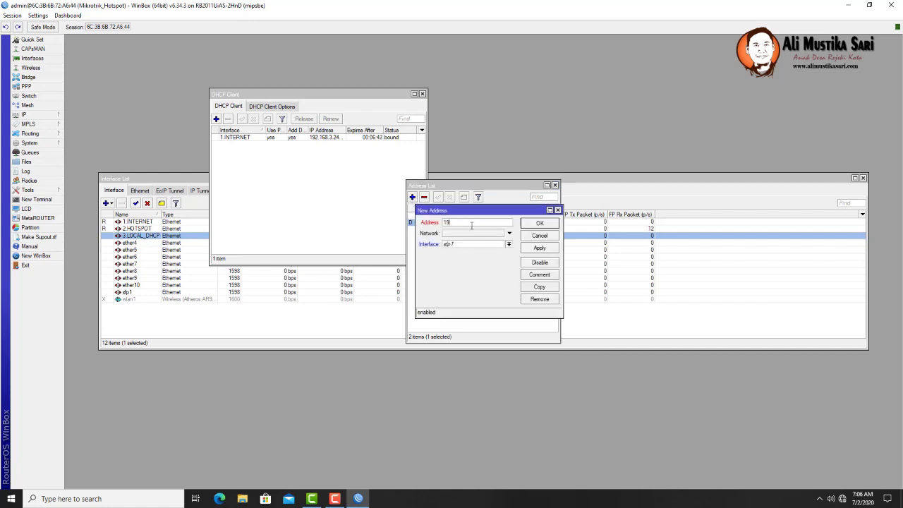
pyautogui.write('2.168.33.1/24')
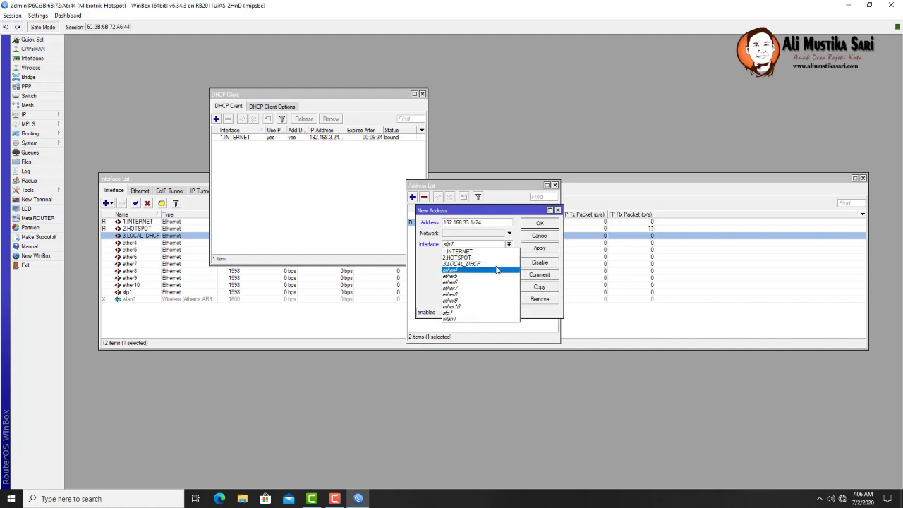
pyautogui.click(498, 265)
pyautogui.moveTo(504, 216); pyautogui.dragTo(645, 208)
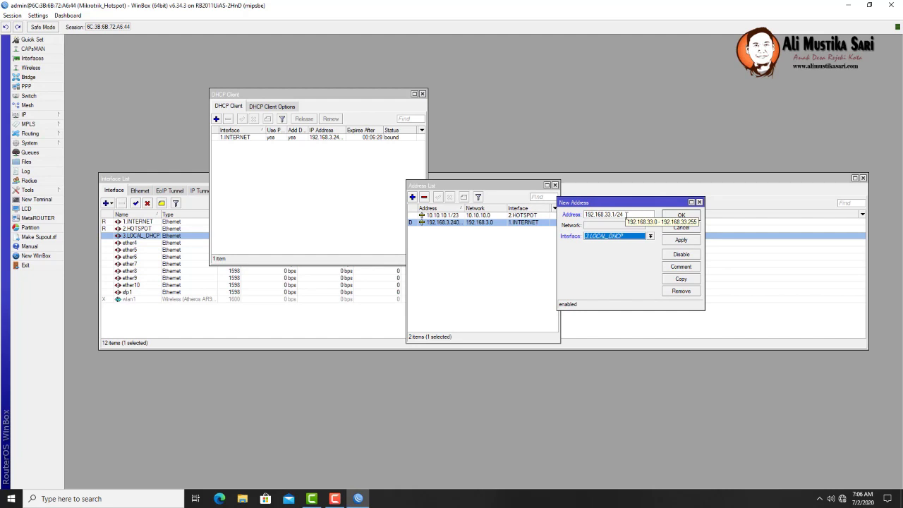
pyautogui.click(683, 241)
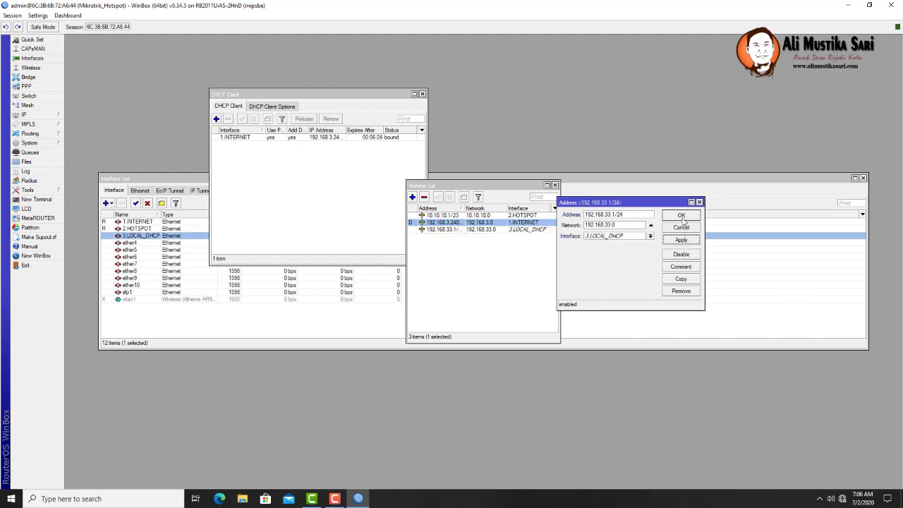
pyautogui.click(681, 215)
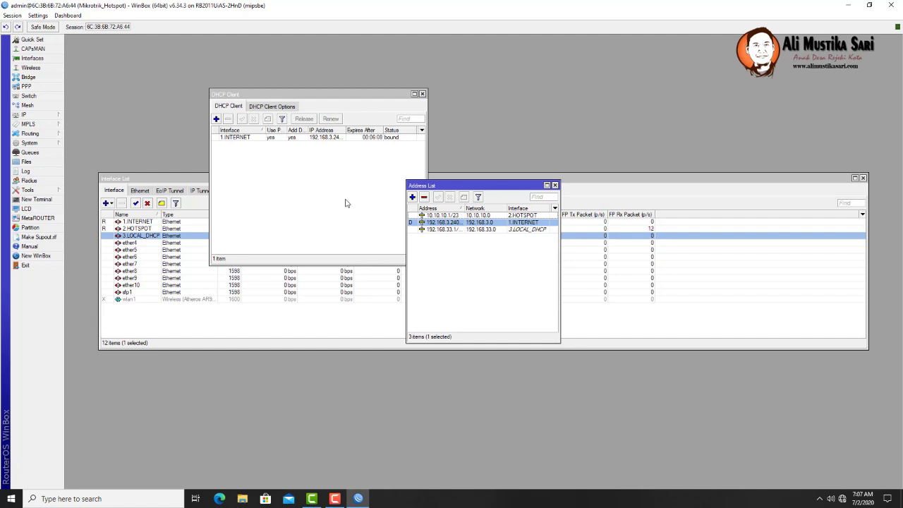
# - Start a new firewall NAT rule with out interface 1.INTERNET
pyautogui.click(41, 119)
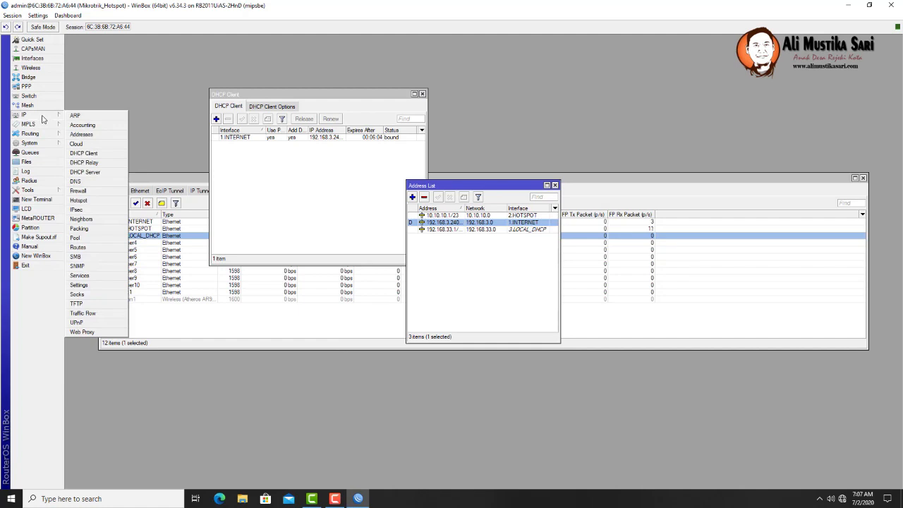
pyautogui.click(79, 192)
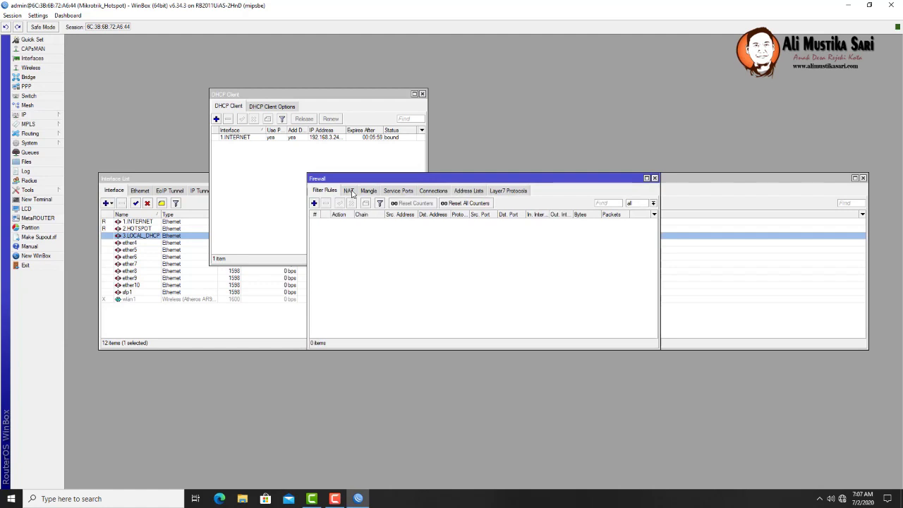
pyautogui.click(350, 191)
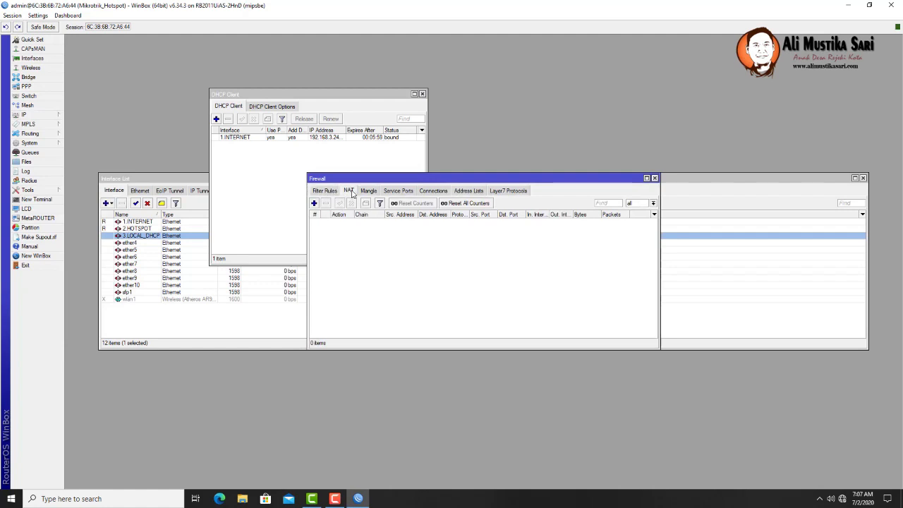
pyautogui.click(314, 203)
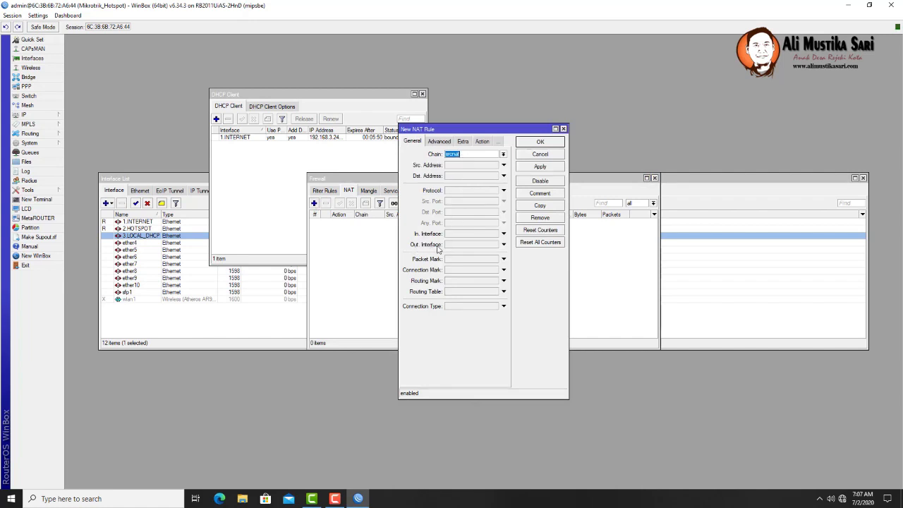
pyautogui.click(504, 244)
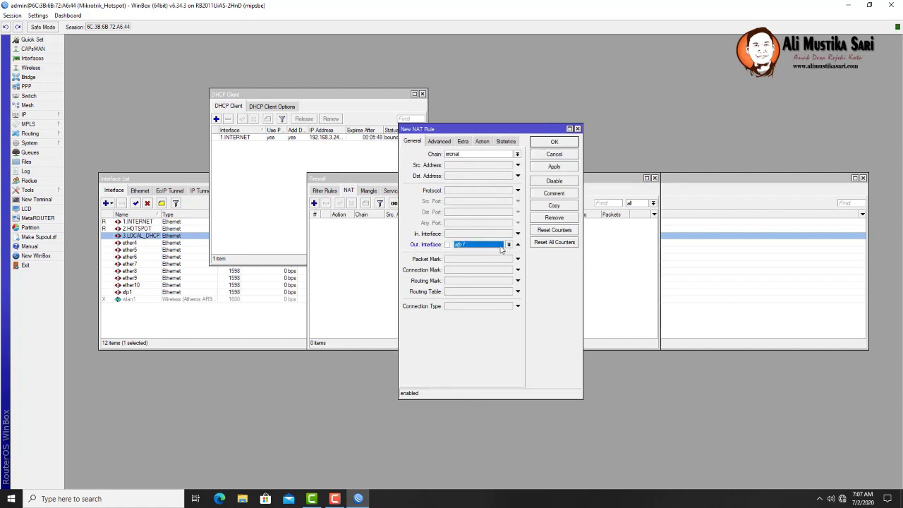
pyautogui.click(508, 245)
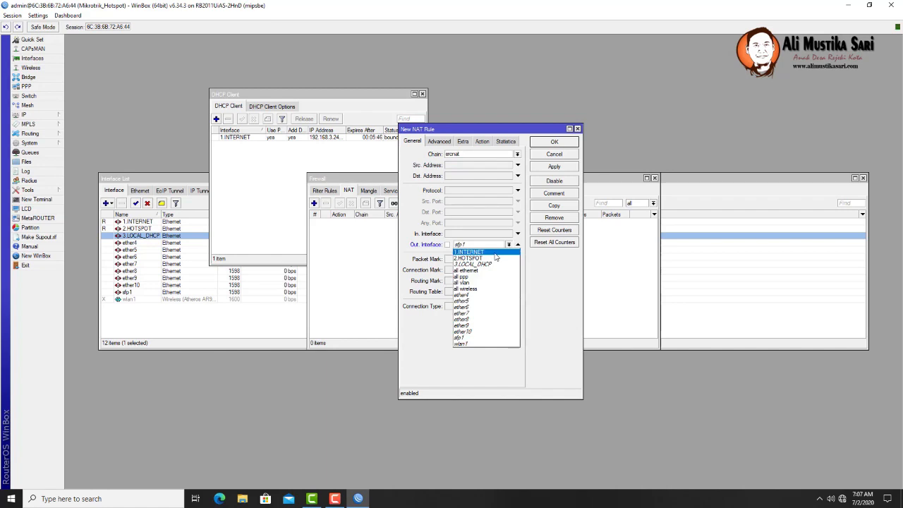
pyautogui.click(495, 253)
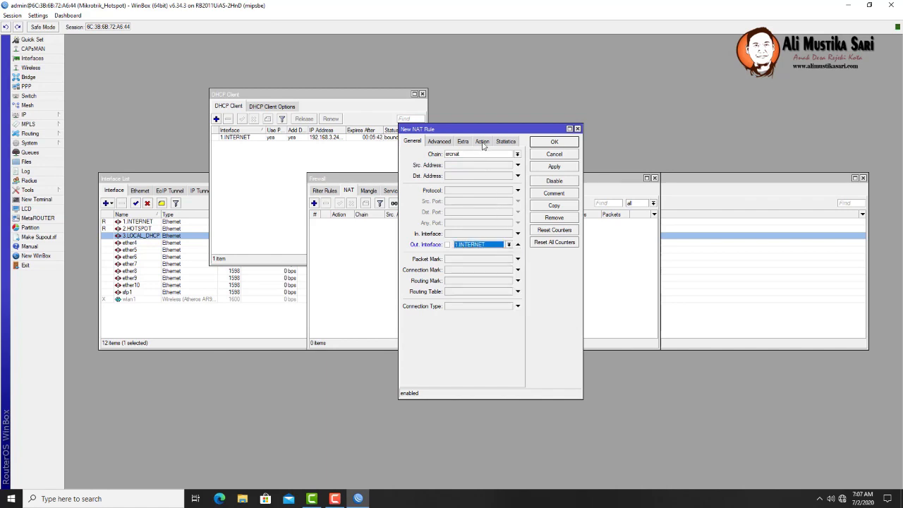
# - Set the NAT rule's action to masquerade and save it
pyautogui.click(483, 142)
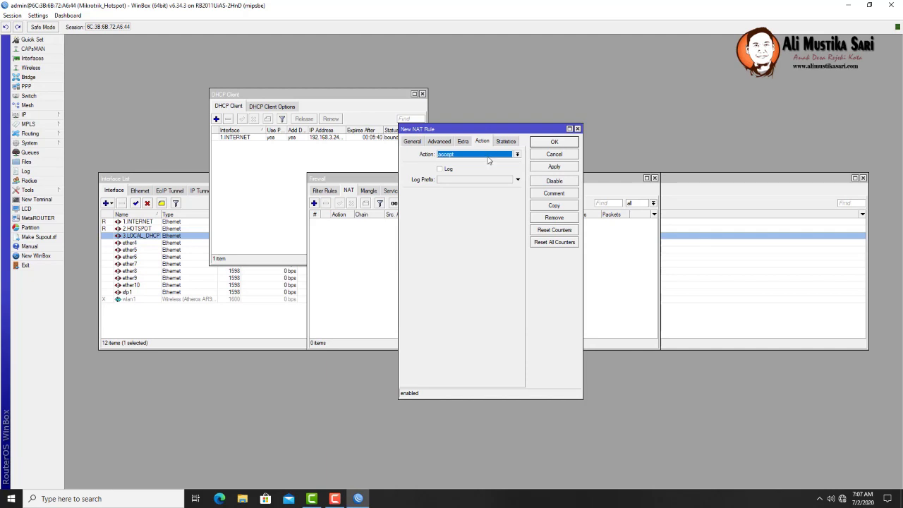
pyautogui.click(488, 158)
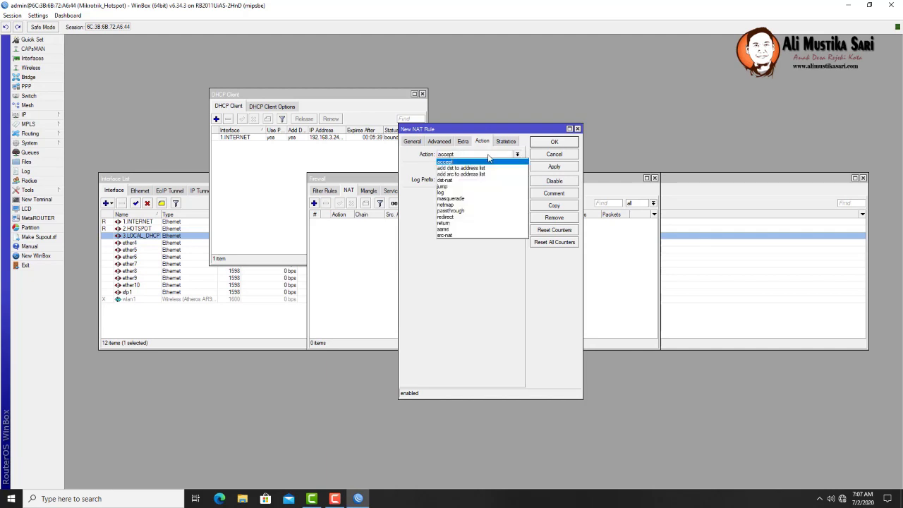
pyautogui.click(468, 199)
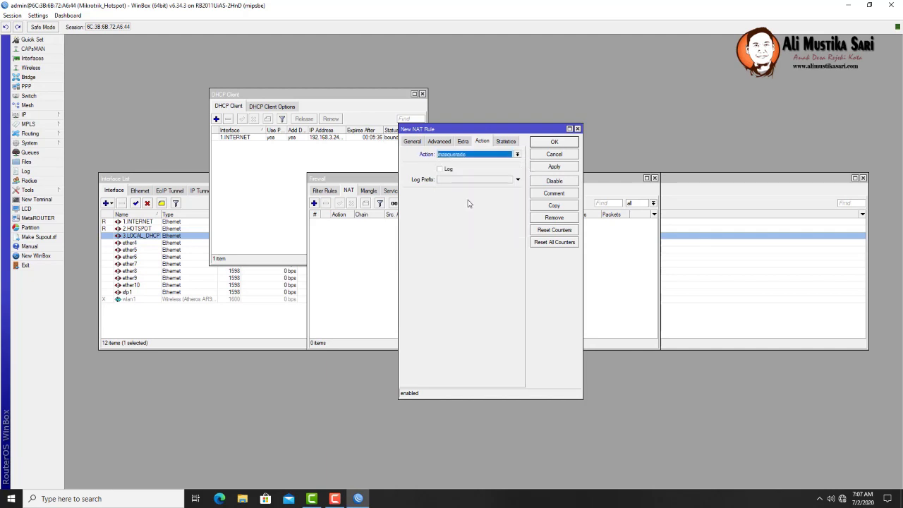
pyautogui.click(554, 168)
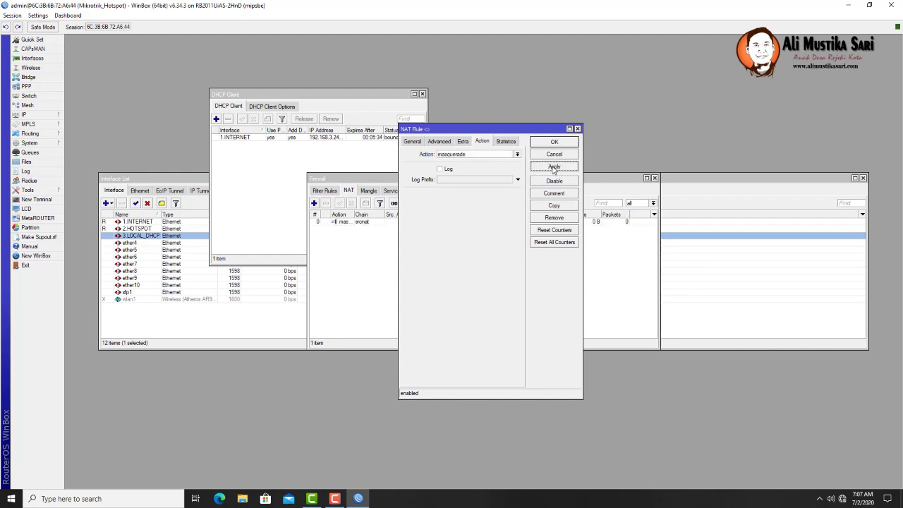
pyautogui.click(554, 143)
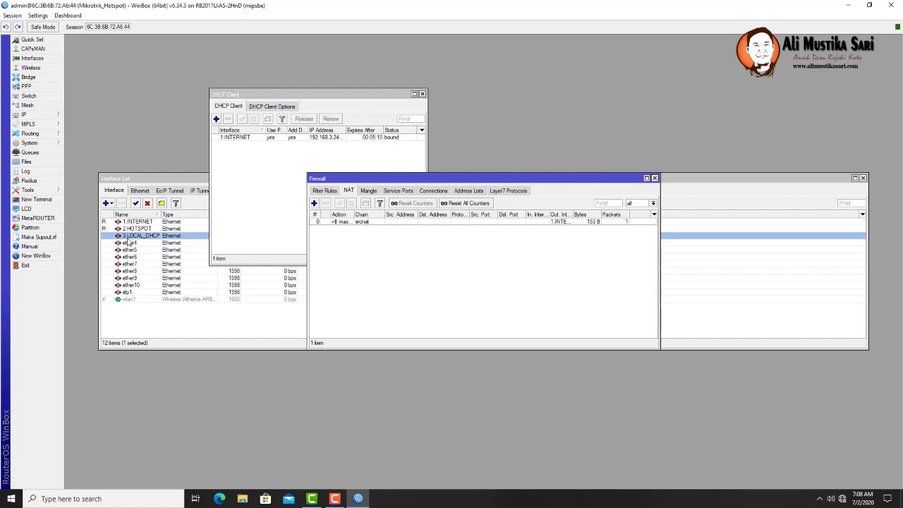
# - Run DHCP Setup on 3.LOCAL_DHCP, accepting 192.168.33.0/24, gateway 192.168.33.1 and the address range
pyautogui.click(48, 116)
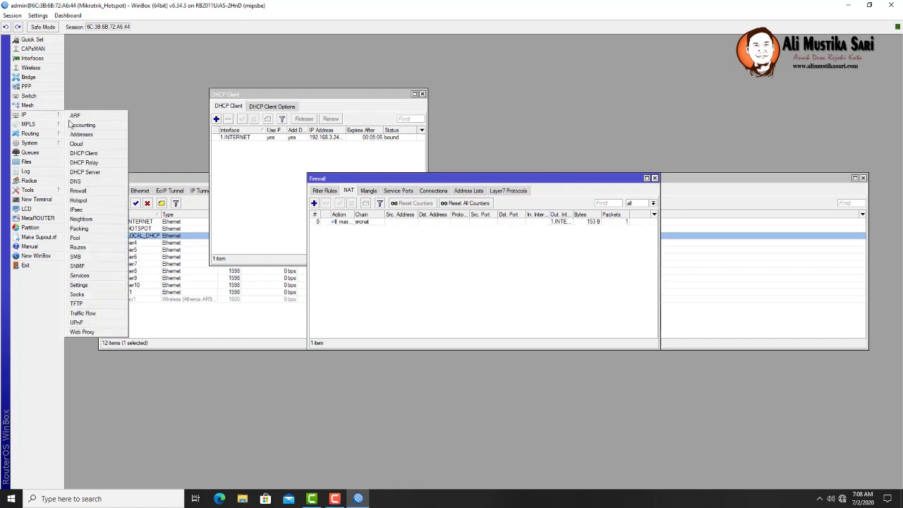
pyautogui.click(98, 174)
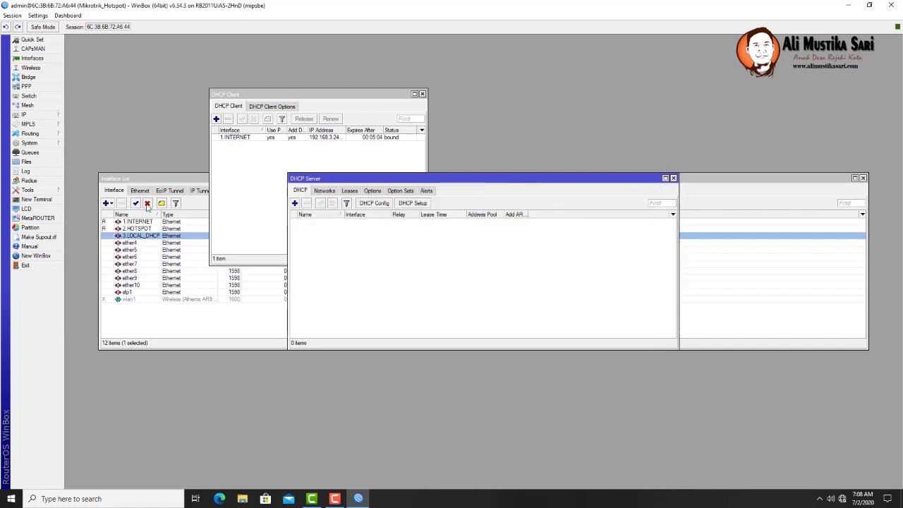
pyautogui.click(413, 202)
pyautogui.click(522, 262)
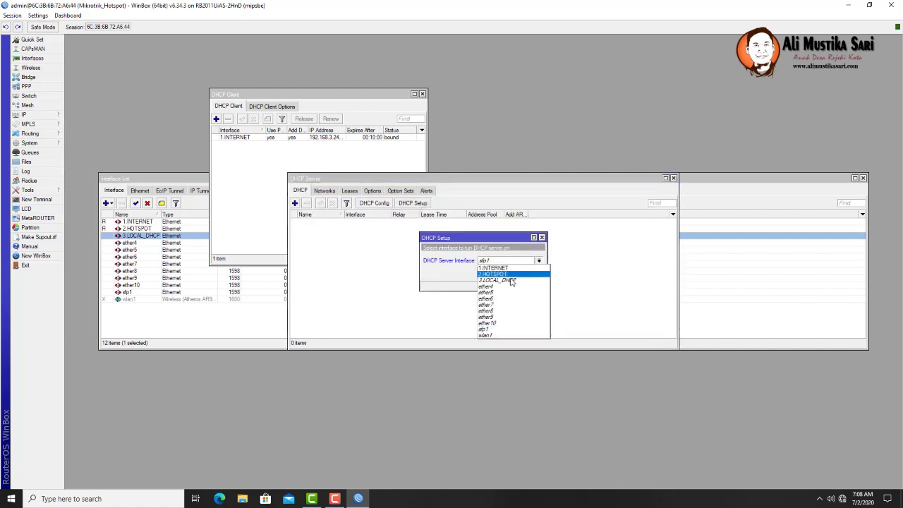
pyautogui.click(510, 281)
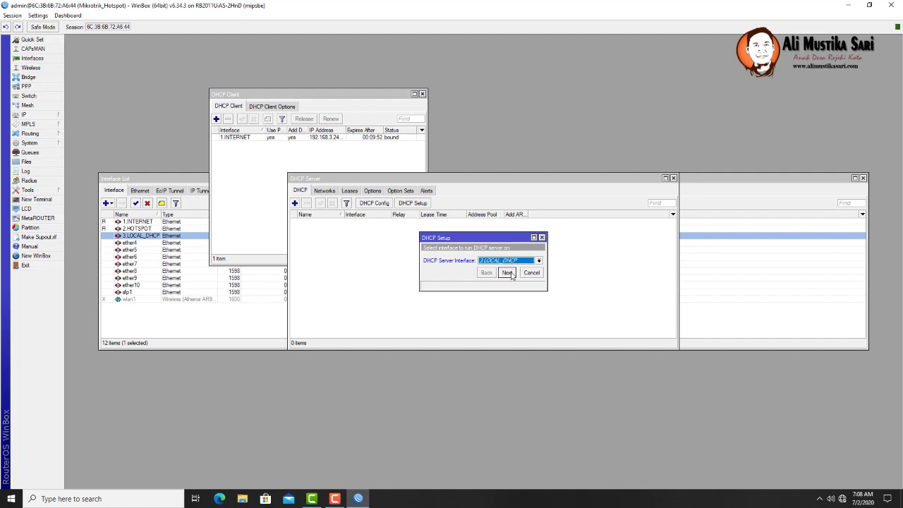
pyautogui.click(511, 274)
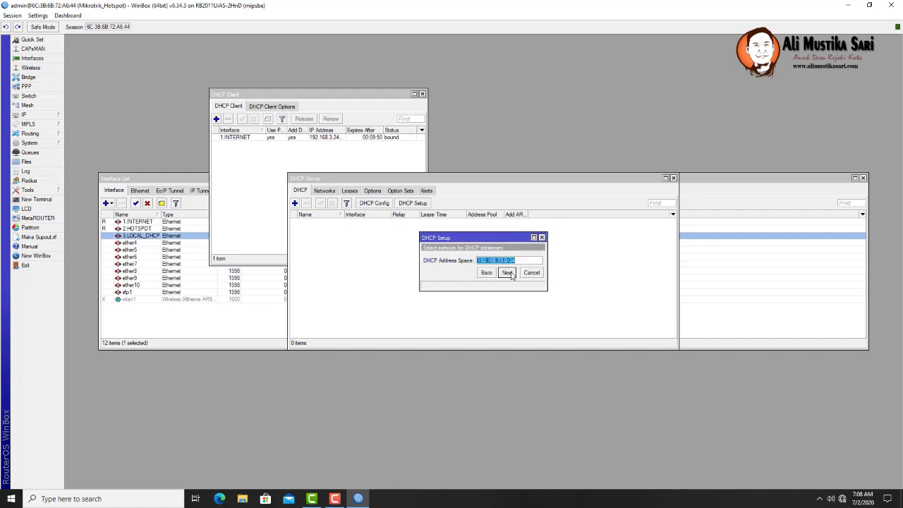
pyautogui.click(507, 273)
pyautogui.click(507, 273)
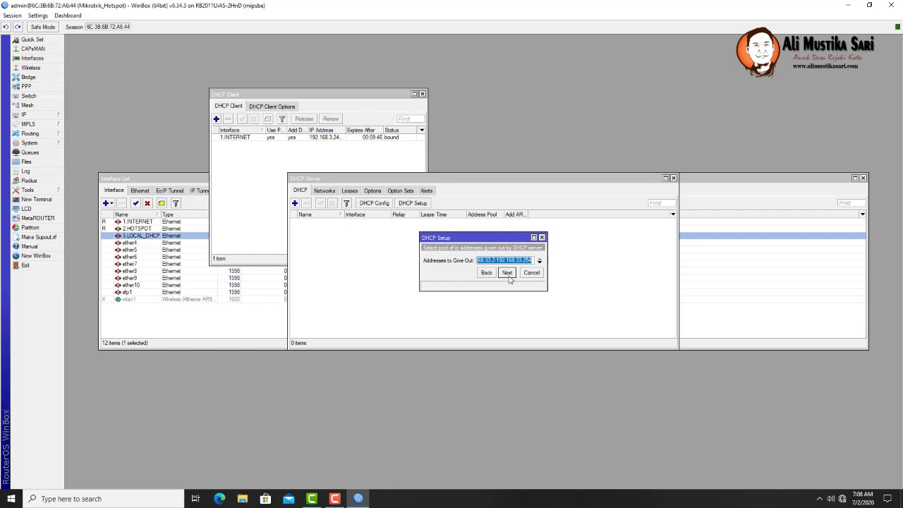
pyautogui.click(508, 273)
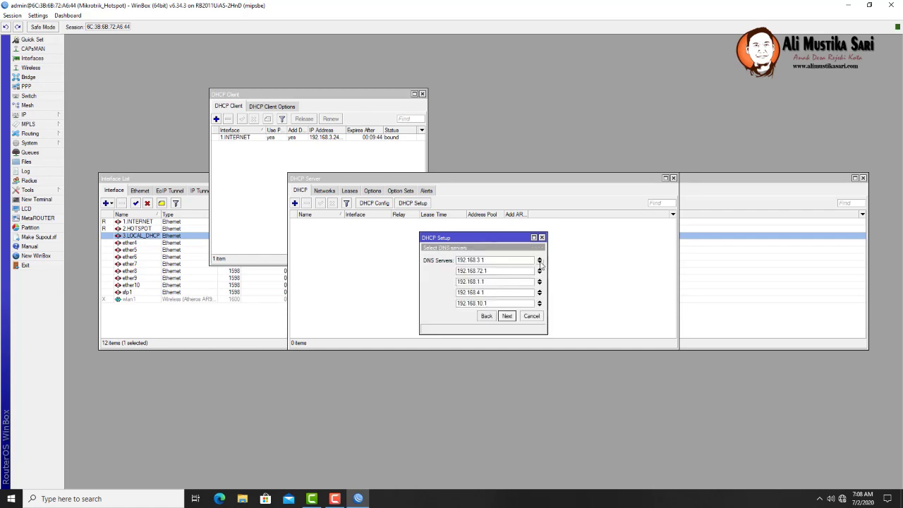
# - Replace the DNS servers with 8.8.8.8 and 8.8.4.4 and finish with a 00:10:00 lease
pyautogui.click(540, 263)
pyautogui.click(540, 263)
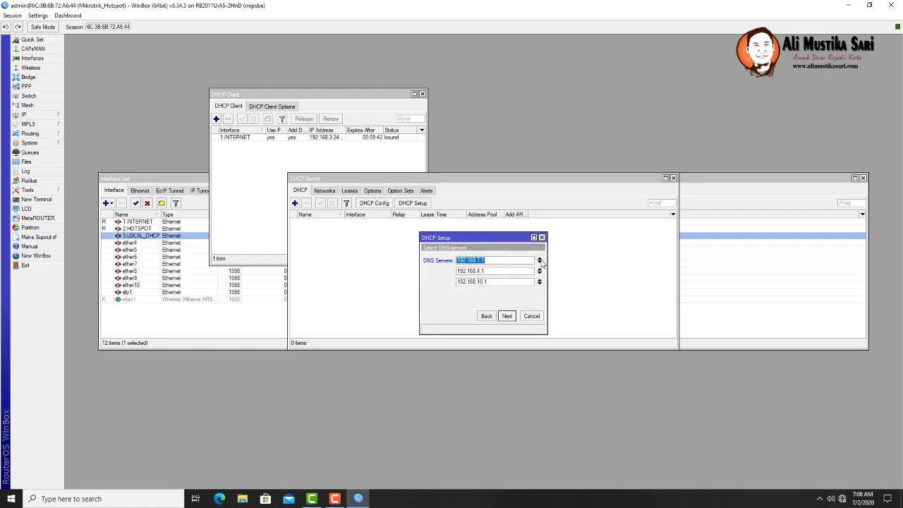
pyautogui.click(539, 262)
pyautogui.click(540, 261)
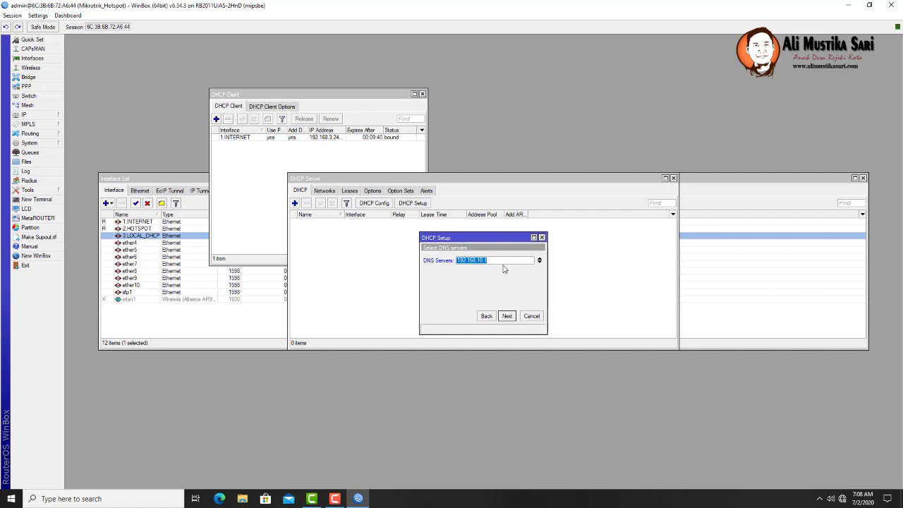
pyautogui.write('8.8.8.8')
pyautogui.click(539, 262)
pyautogui.write('8.8')
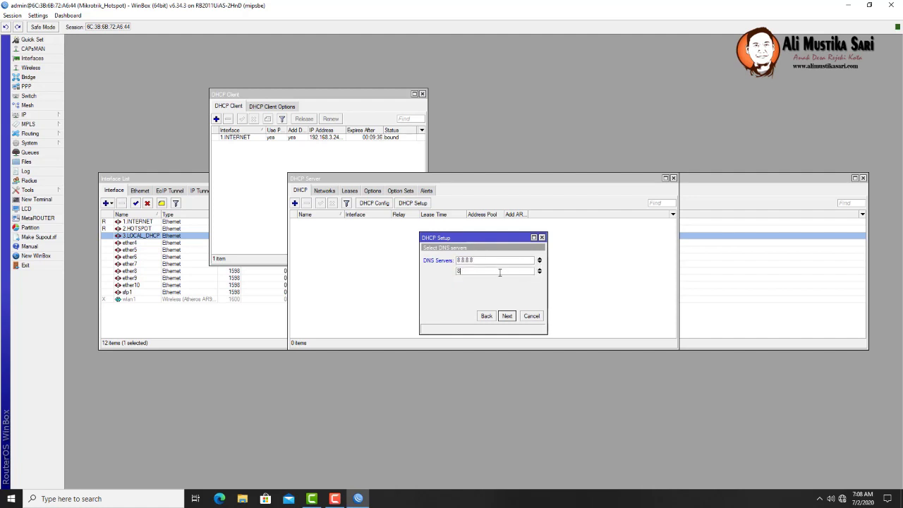
pyautogui.write('.4.4')
pyautogui.click(507, 316)
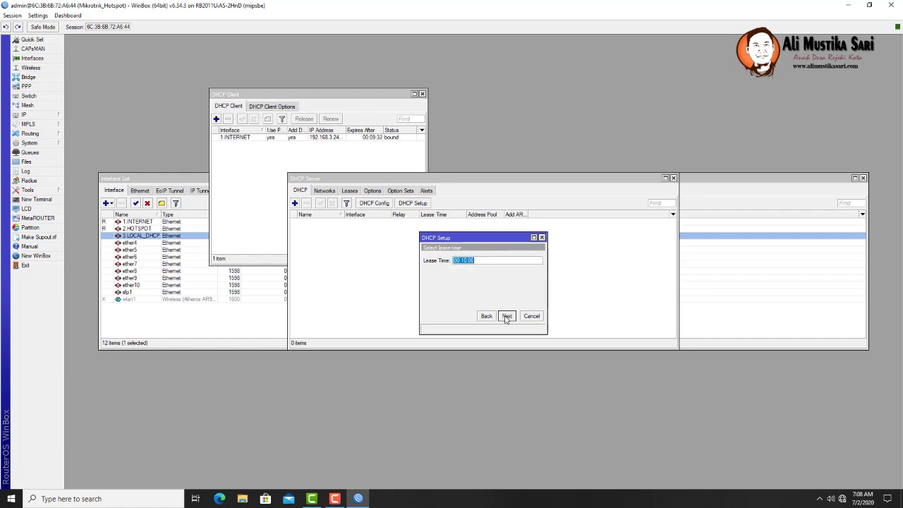
pyautogui.click(506, 317)
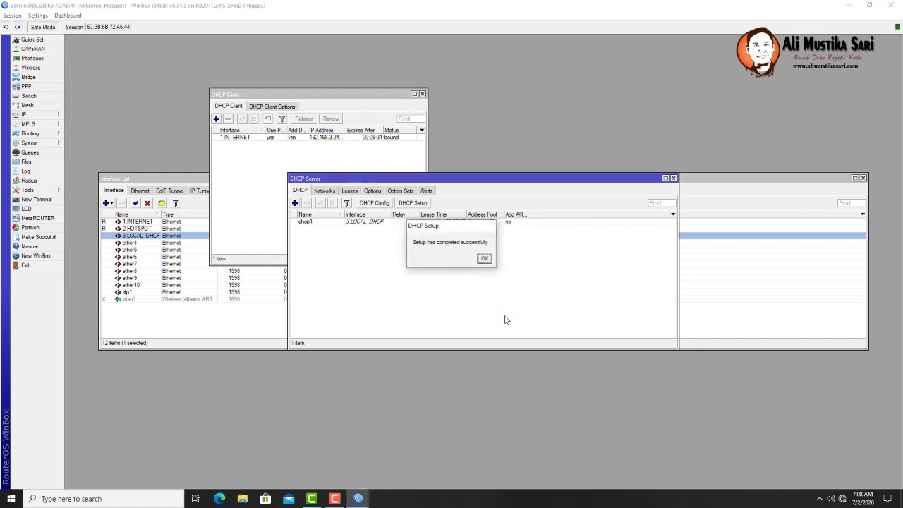
pyautogui.click(485, 258)
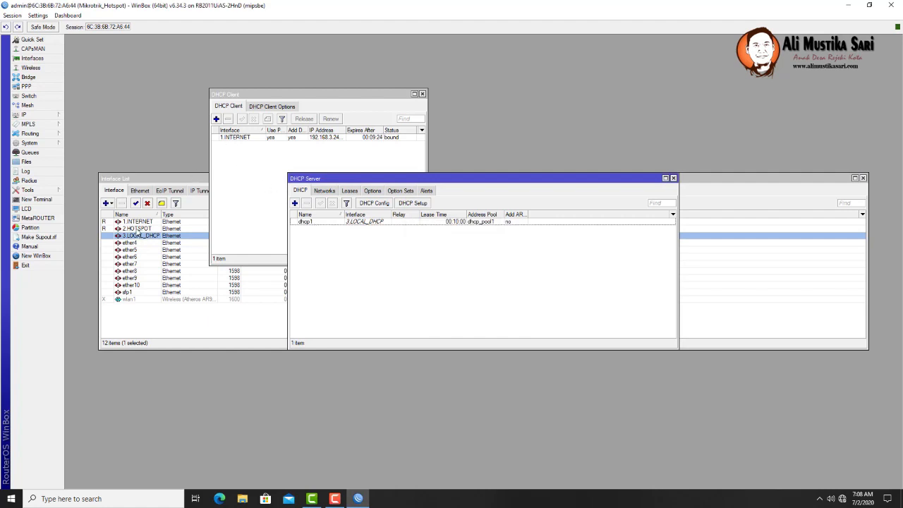
# - Start Hotspot Setup on 2.HOTSPOT with local address 10.10.10.1/23 and masquerading
pyautogui.click(47, 118)
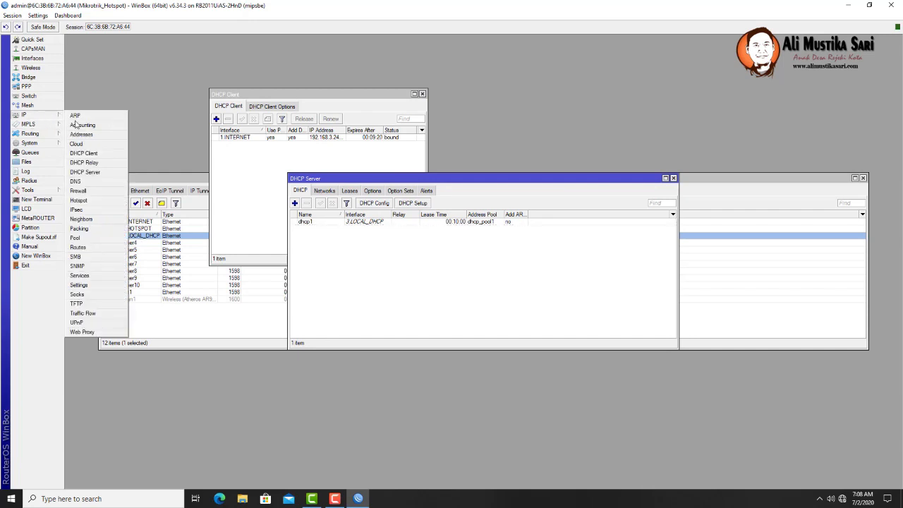
pyautogui.click(80, 200)
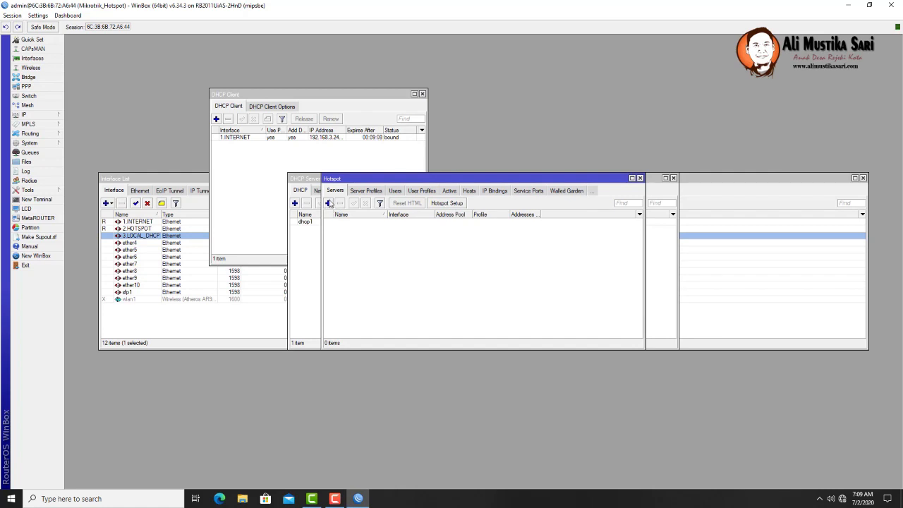
pyautogui.click(449, 205)
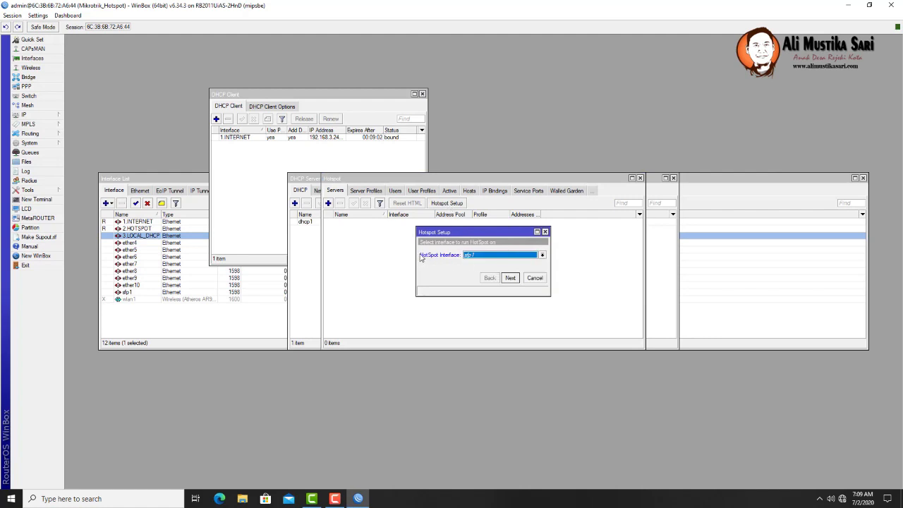
pyautogui.click(486, 256)
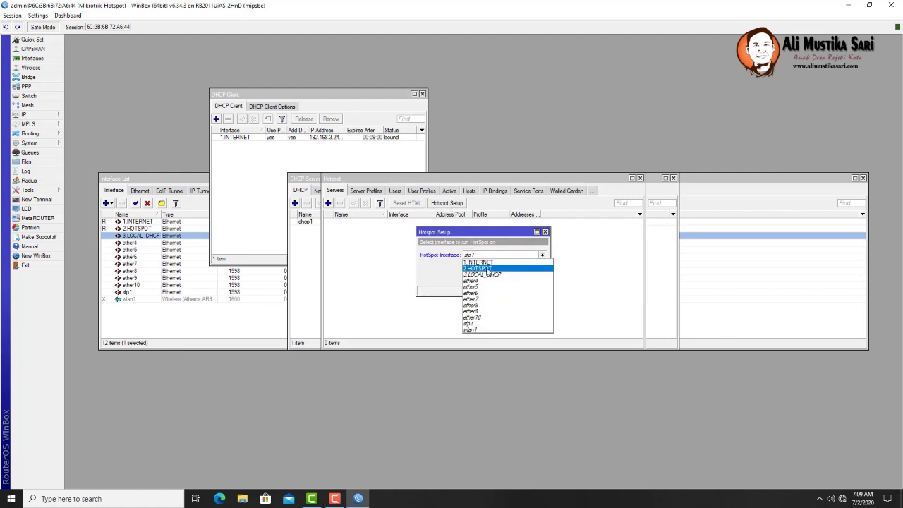
pyautogui.click(487, 269)
pyautogui.click(510, 278)
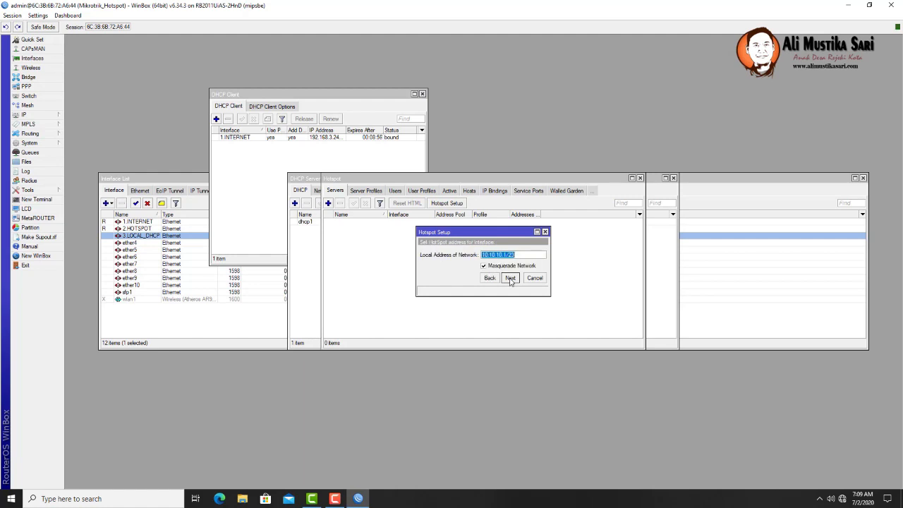
pyautogui.click(510, 278)
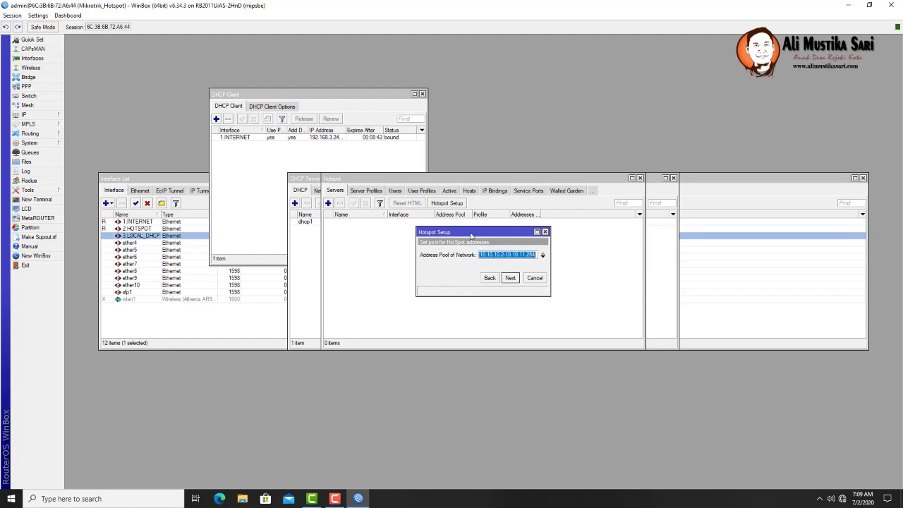
# - Accept pool 10.10.10.2-10.10.11.254, no SSL certificate, and SMTP 0.0.0.0
pyautogui.click(502, 256)
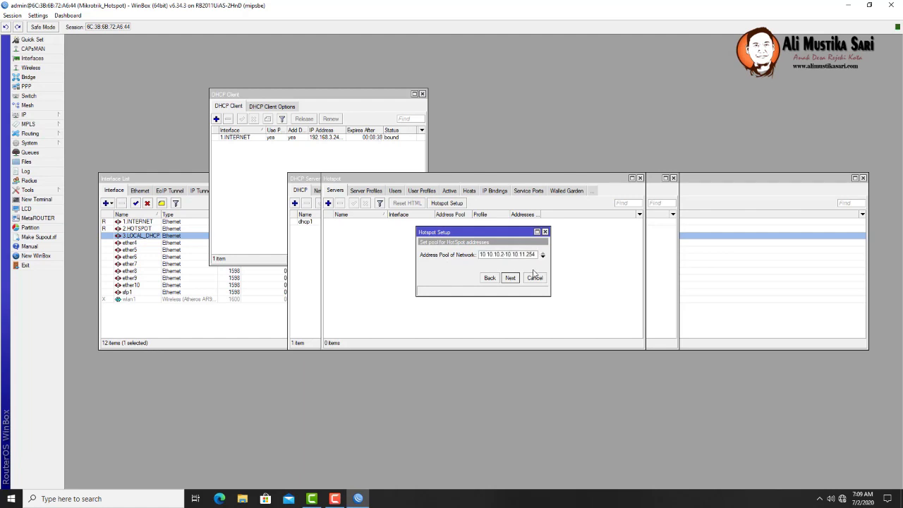
pyautogui.write('0')
pyautogui.click(510, 279)
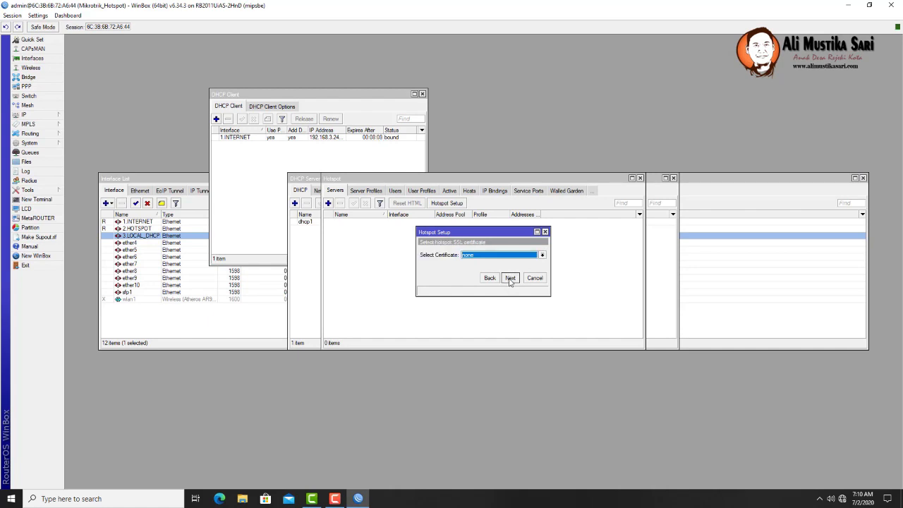
pyautogui.click(510, 278)
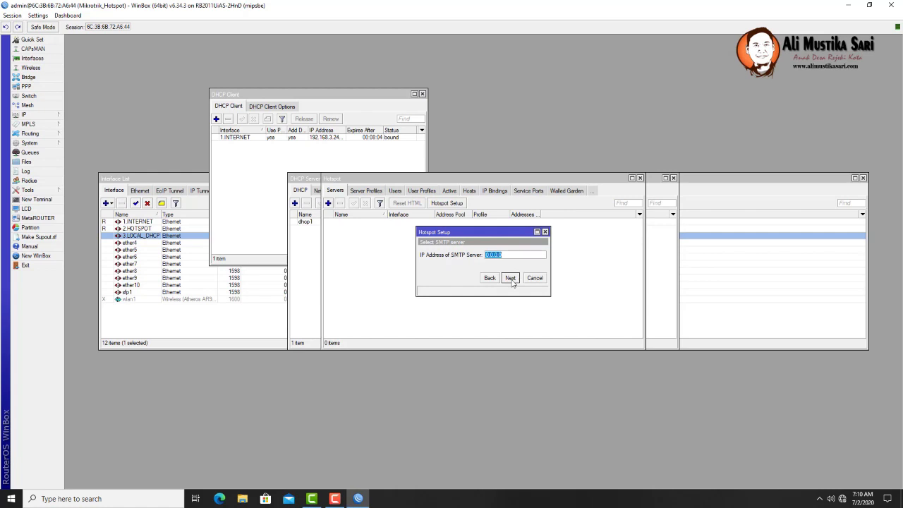
pyautogui.click(510, 277)
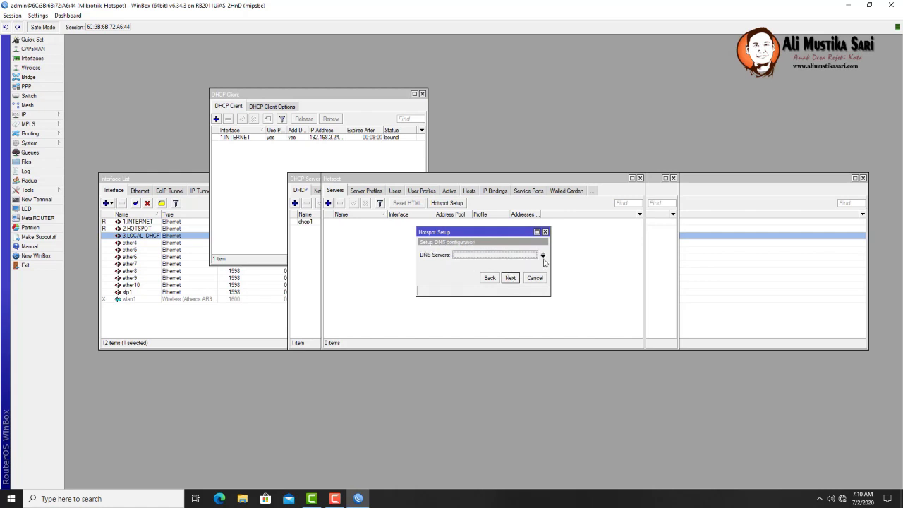
# - Enter hotspot DNS servers 8.8.8.8 and 8.8.4.4
pyautogui.click(543, 255)
pyautogui.write('8.8')
pyautogui.click(542, 256)
pyautogui.write('8.')
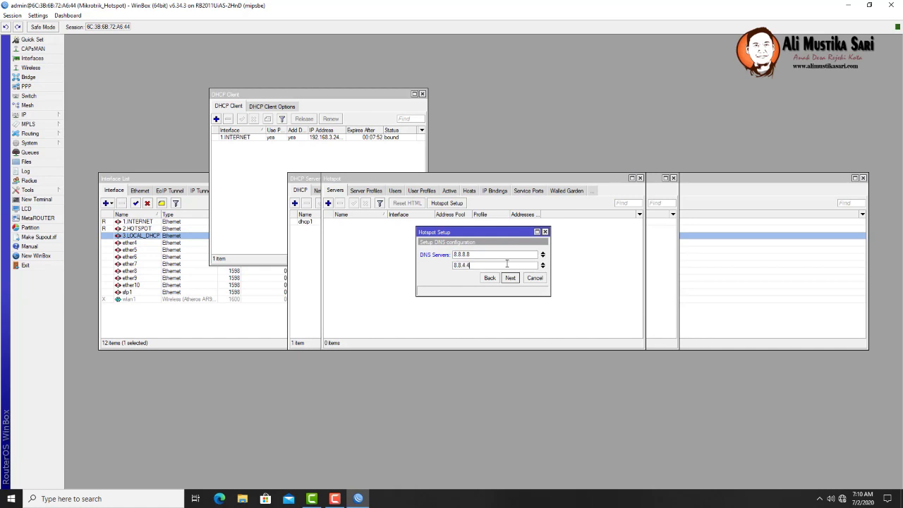
pyautogui.click(511, 278)
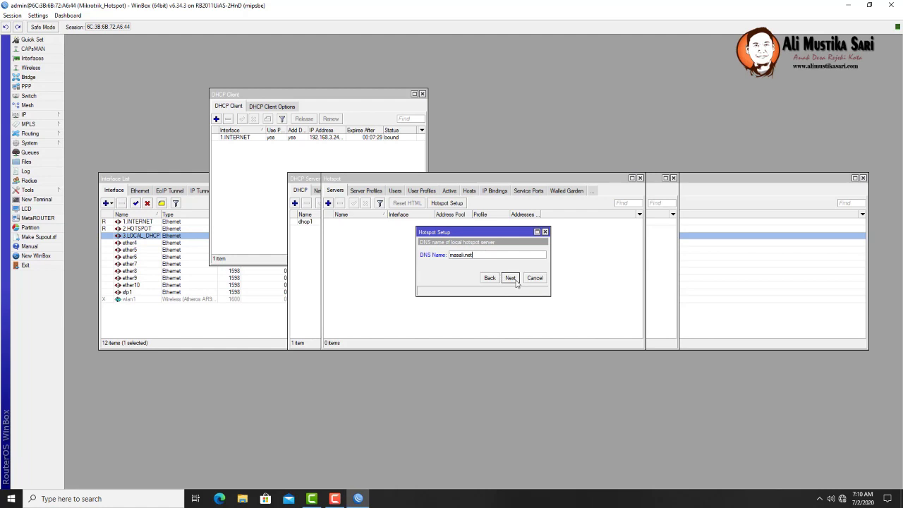
# - Accept DNS name masaali.net, set the local user's password, and complete hotspot1
pyautogui.click(510, 278)
pyautogui.click(517, 266)
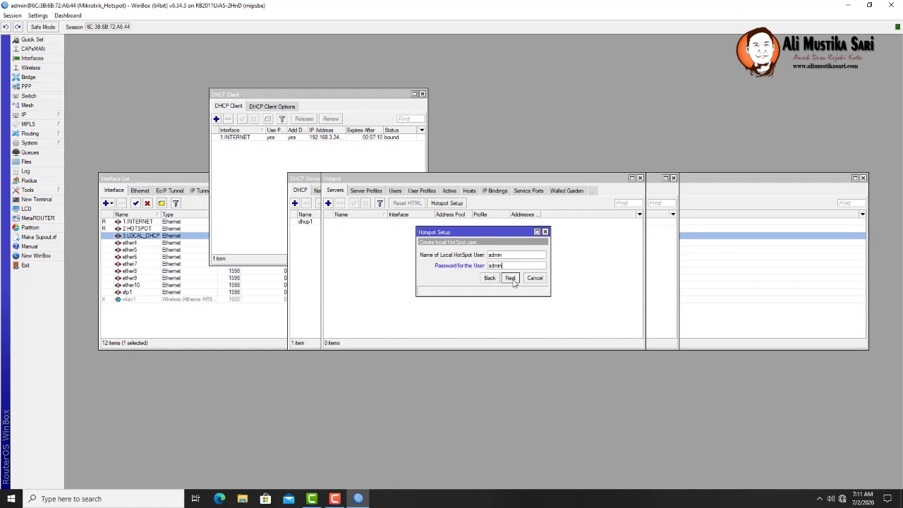
pyautogui.click(512, 280)
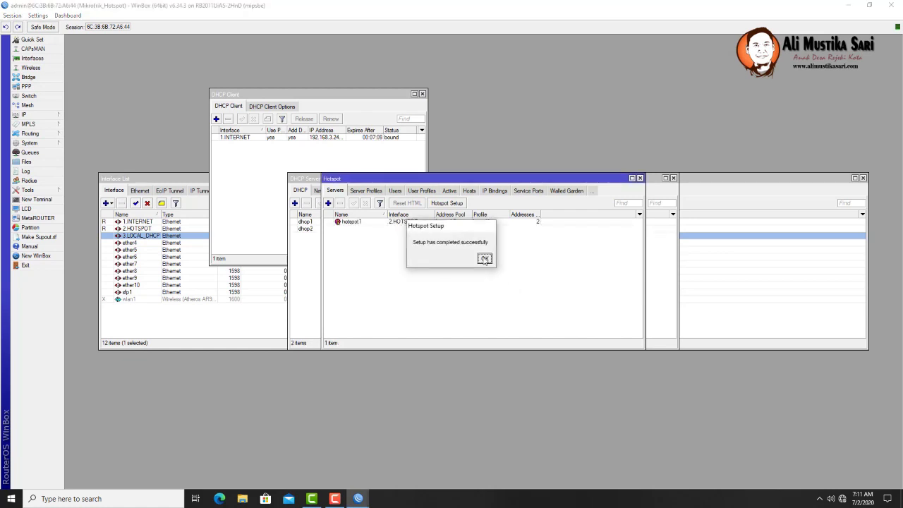
pyautogui.click(484, 259)
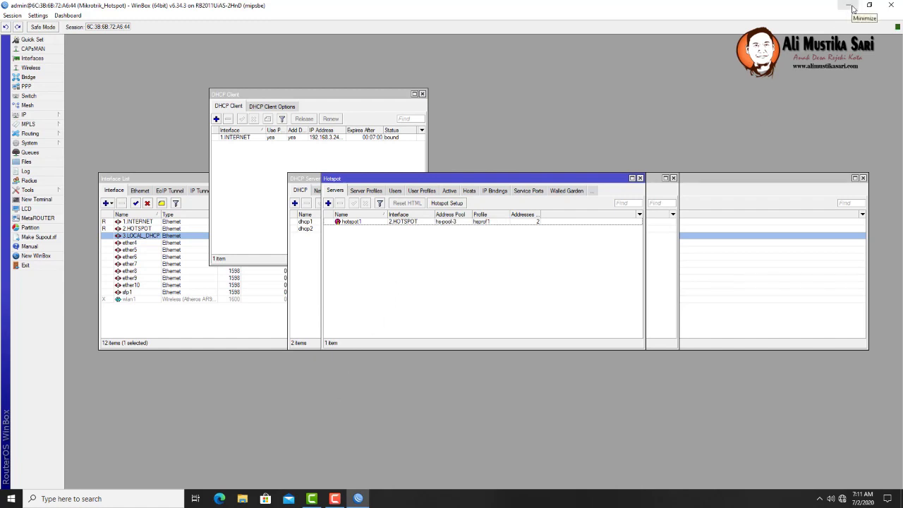
# - Minimize WinBox, launch Chrome, and load masali.net
pyautogui.click(853, 8)
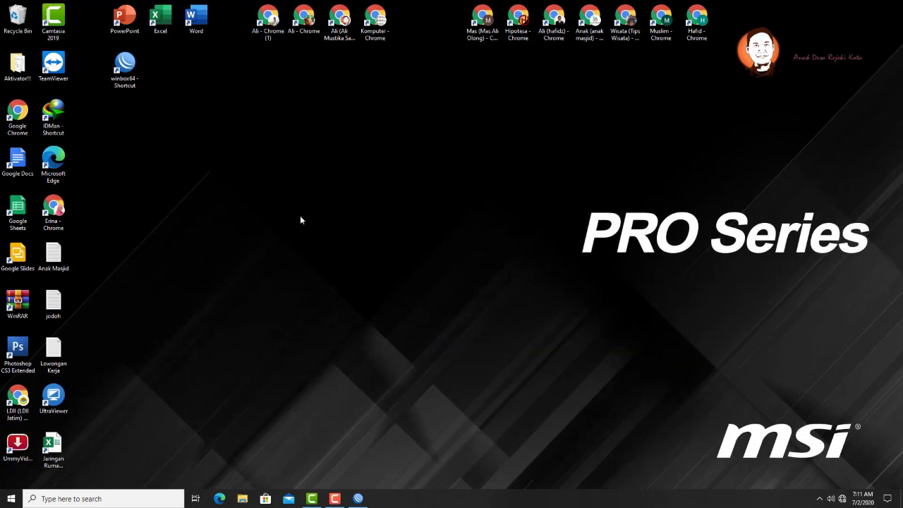
pyautogui.doubleClick(268, 24)
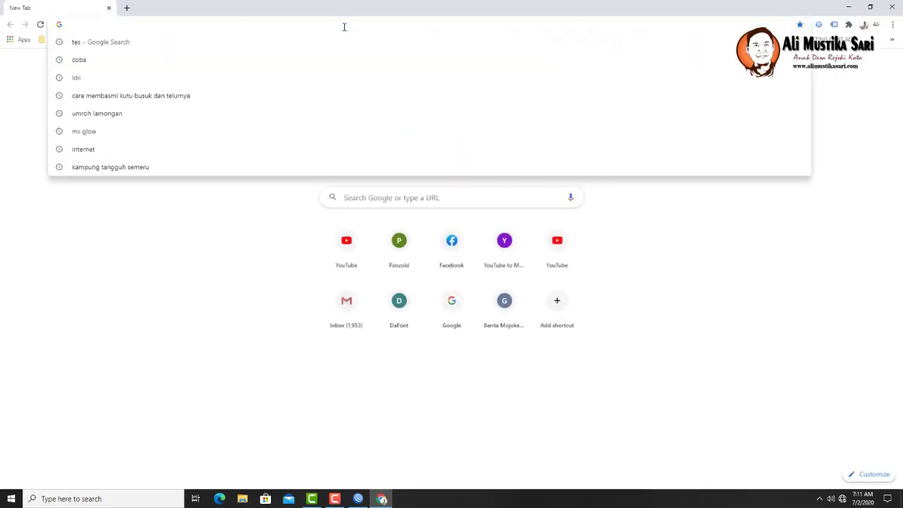
pyautogui.write('masali.net')
pyautogui.press('Return')
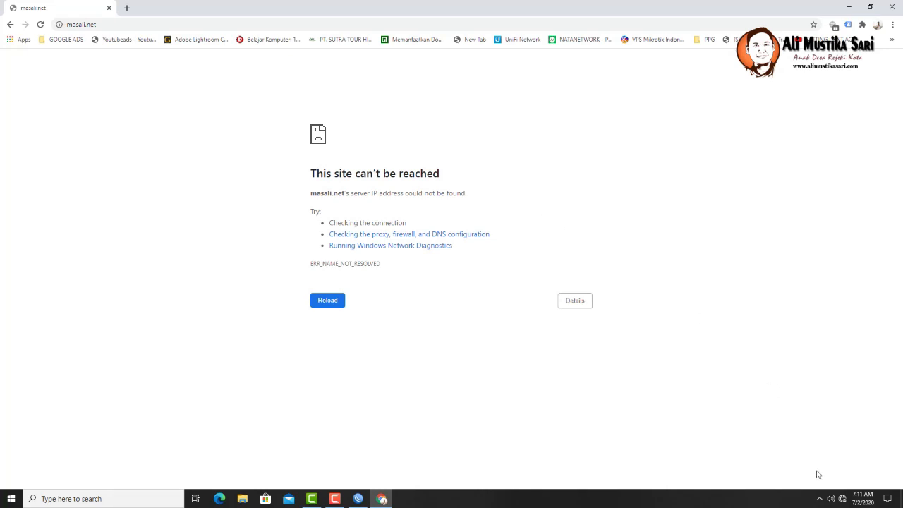
# - Confirm the Ethernet adapter's IPv4 obtains its IP address and DNS automatically
pyautogui.click(841, 499)
pyautogui.rightClick(842, 500)
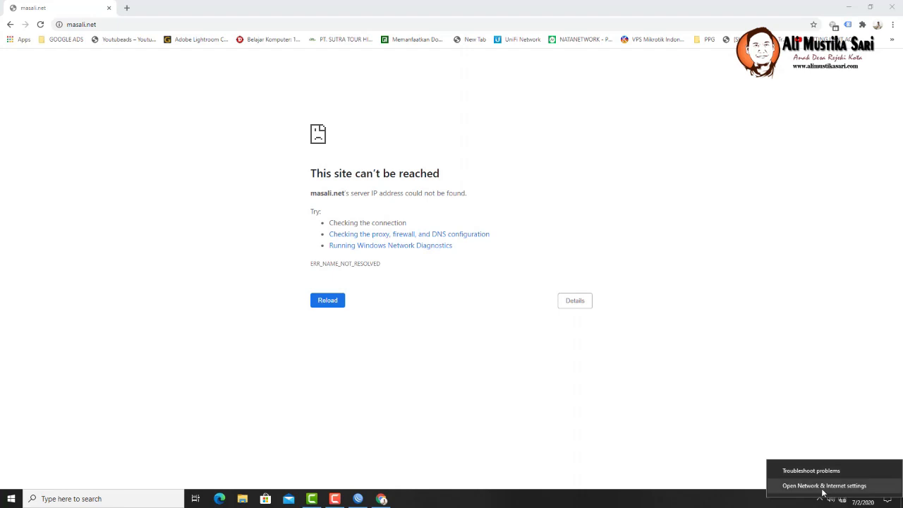
pyautogui.click(823, 489)
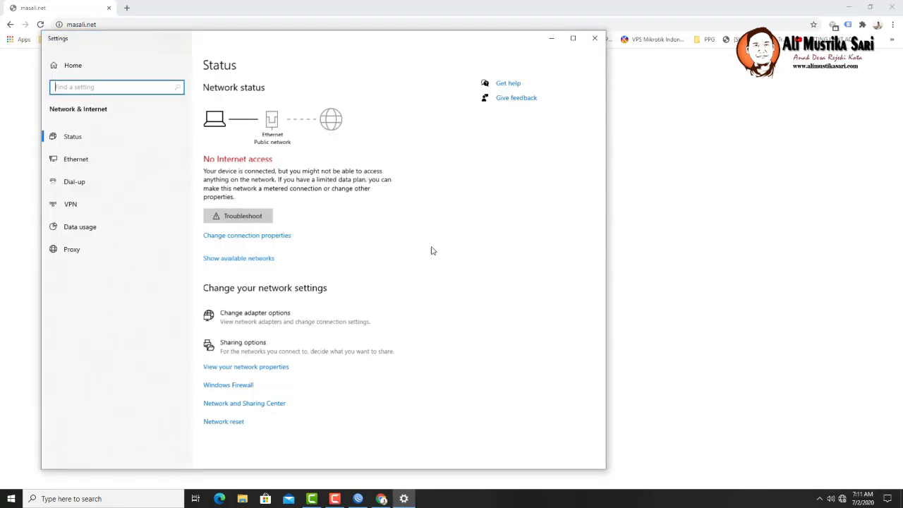
pyautogui.click(84, 160)
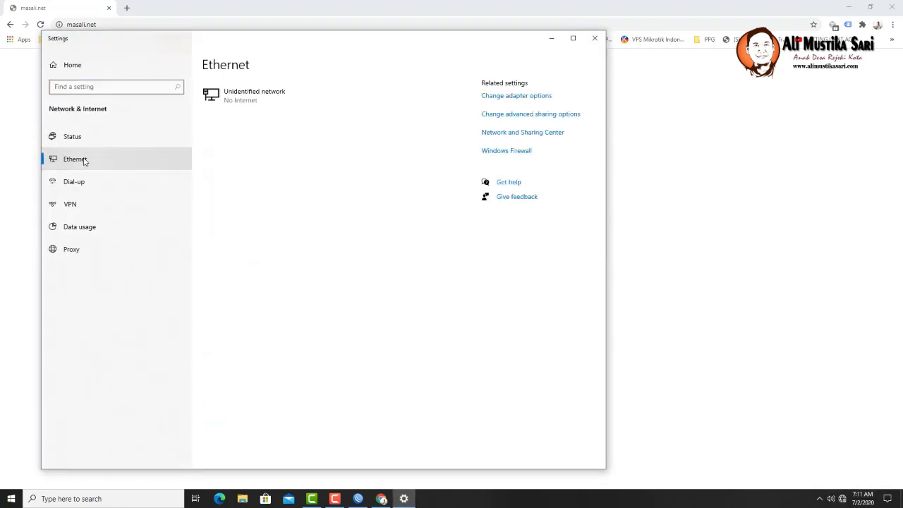
pyautogui.click(508, 97)
pyautogui.doubleClick(248, 169)
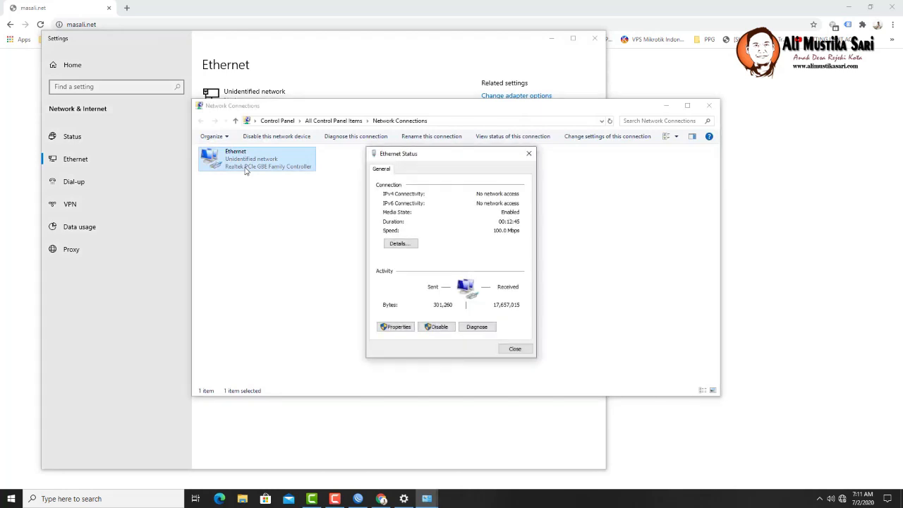
pyautogui.click(397, 327)
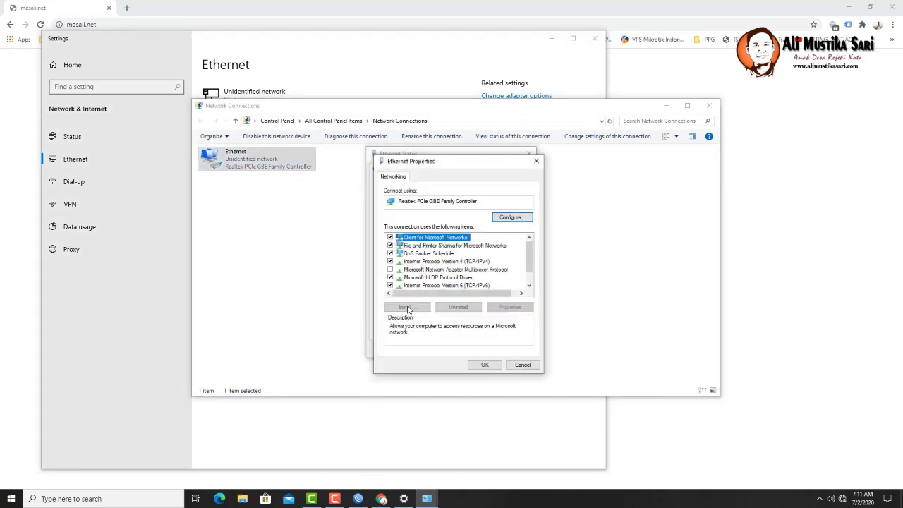
pyautogui.doubleClick(472, 248)
pyautogui.click(518, 394)
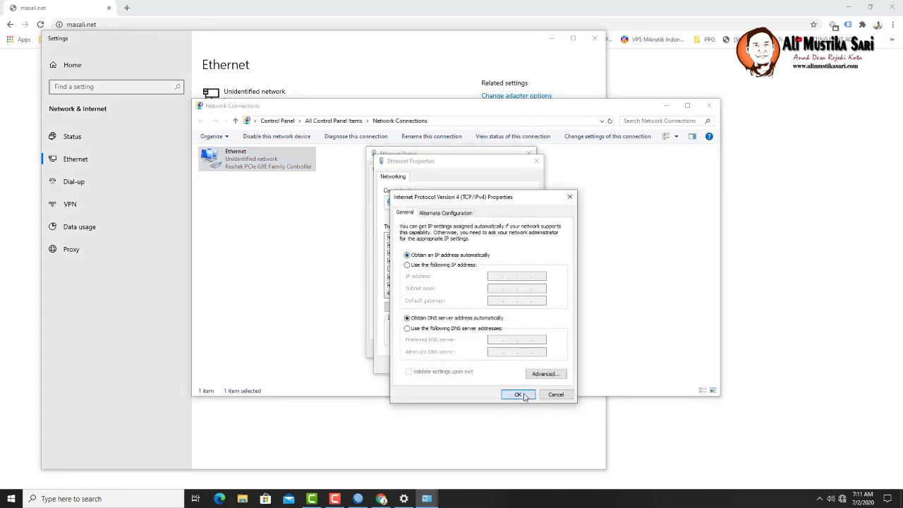
pyautogui.click(488, 359)
pyautogui.click(515, 350)
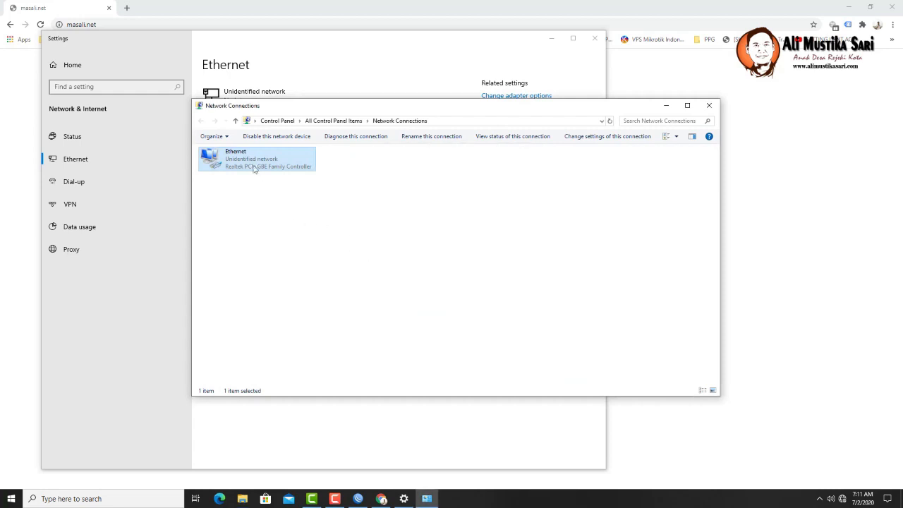
# - Disable and re-enable the Ethernet adapter, then return to WinBox
pyautogui.rightClick(255, 163)
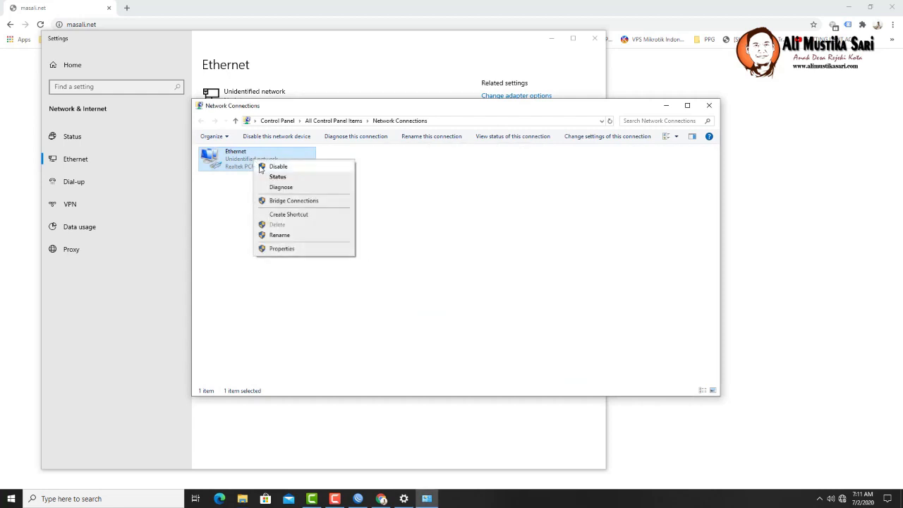
pyautogui.click(262, 167)
pyautogui.rightClick(240, 161)
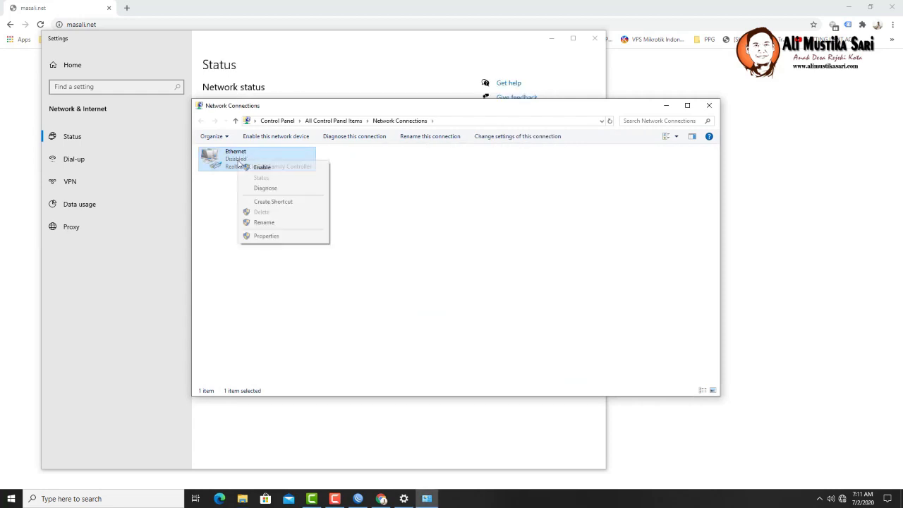
pyautogui.click(250, 168)
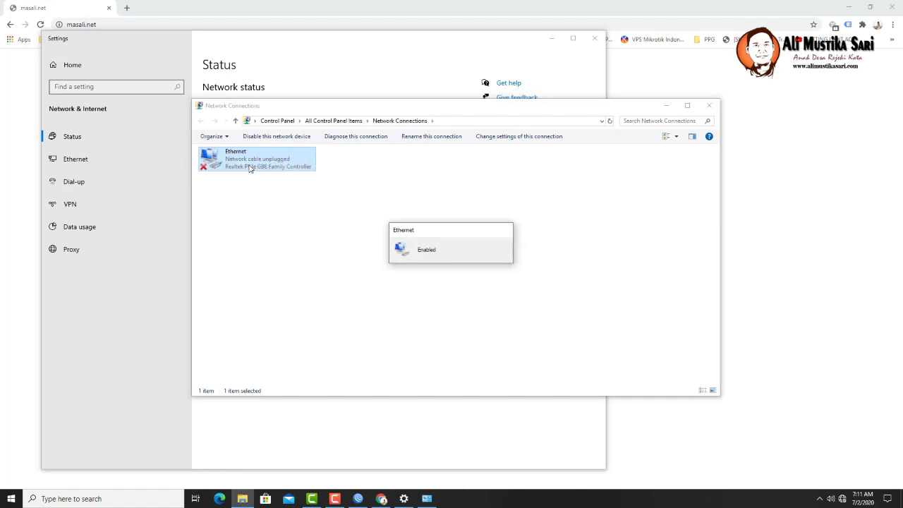
pyautogui.hotkey('alt', 'Tab')
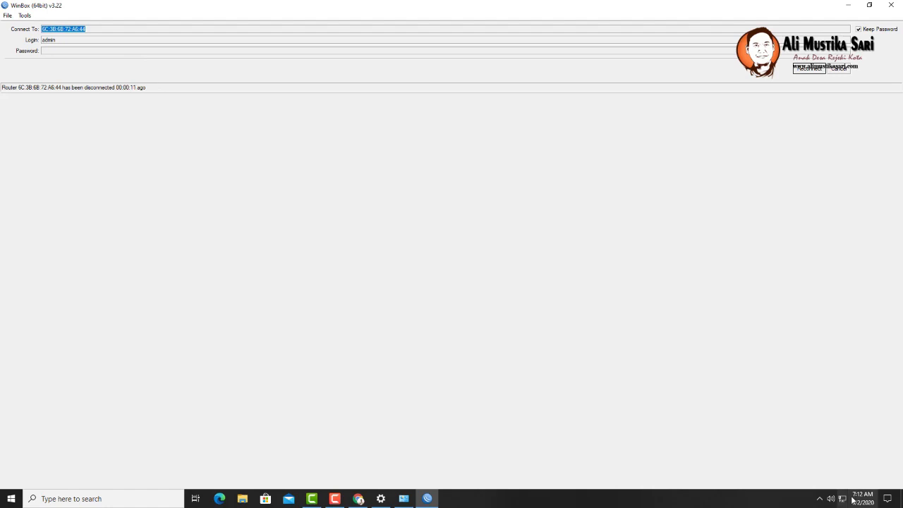
# - Cancel the disconnected session, select neighbour router 10.10.10.1, and bring up the hotspot login page
pyautogui.moveTo(847, 501)
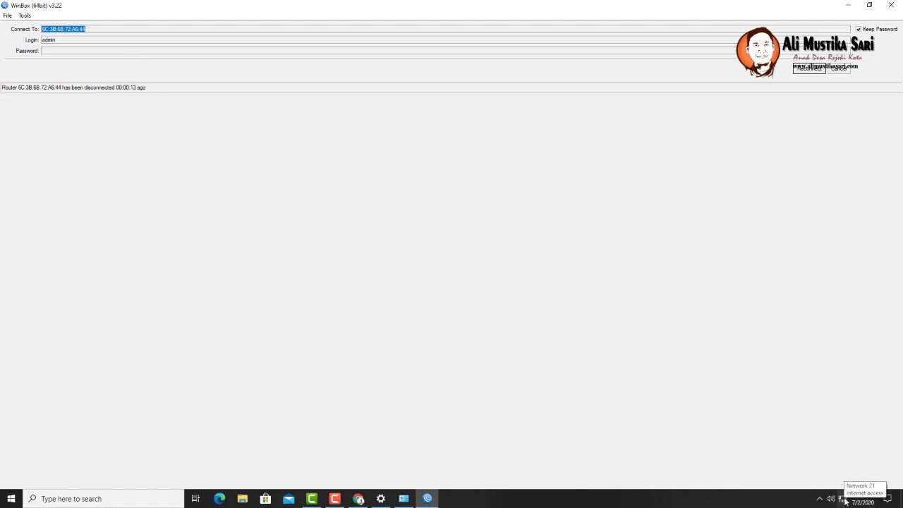
pyautogui.click(849, 68)
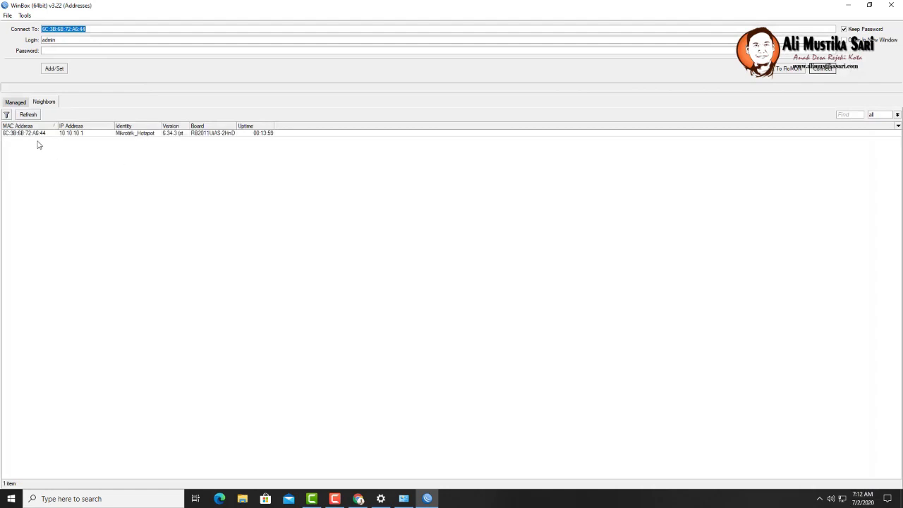
pyautogui.click(81, 135)
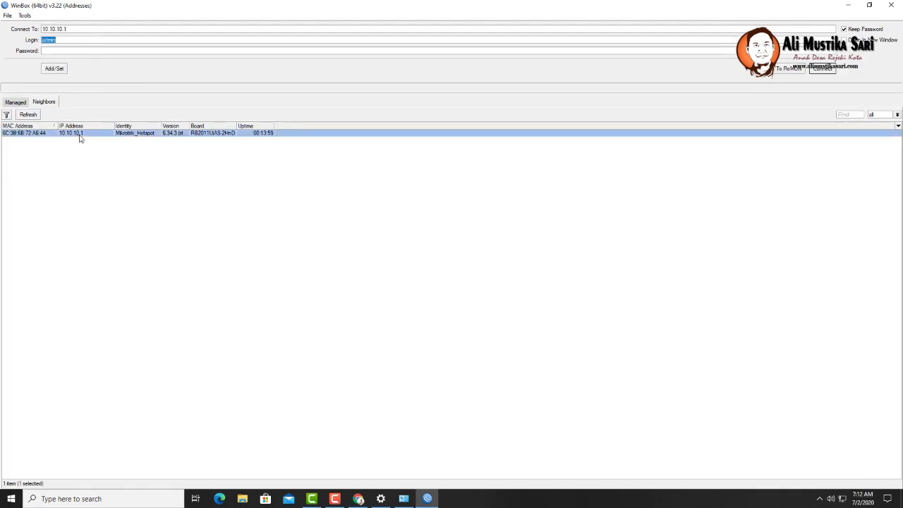
pyautogui.click(359, 499)
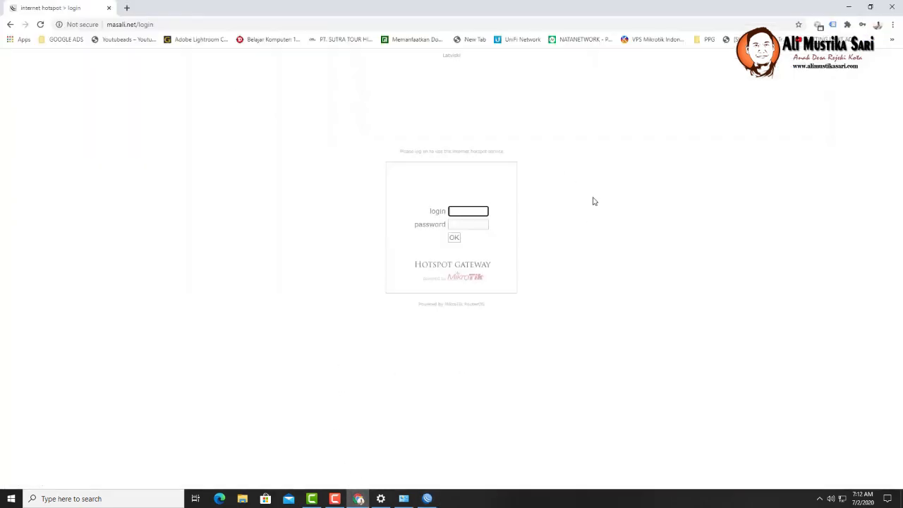
# - Log in with the hotspot username and password, then search Google for 'tes' in a new tab
pyautogui.write('admin')
pyautogui.press('Tab')
pyautogui.press('Return')
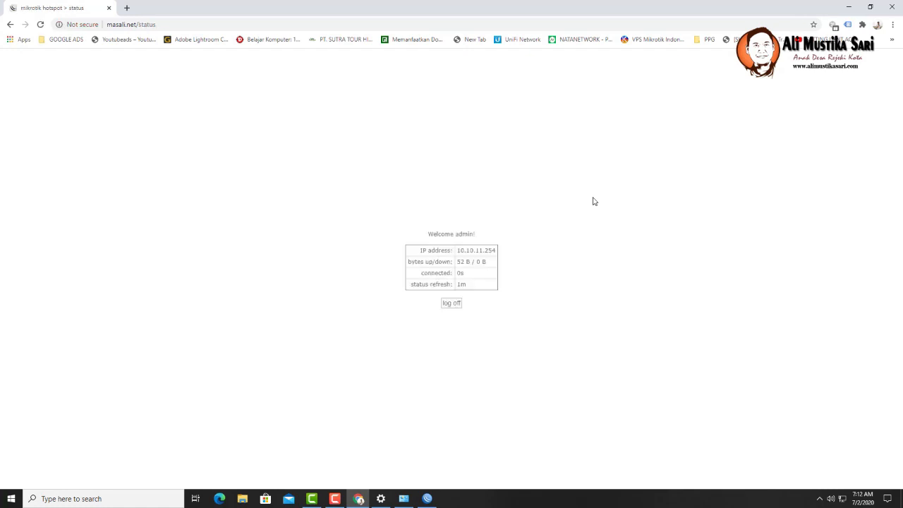
pyautogui.click(126, 8)
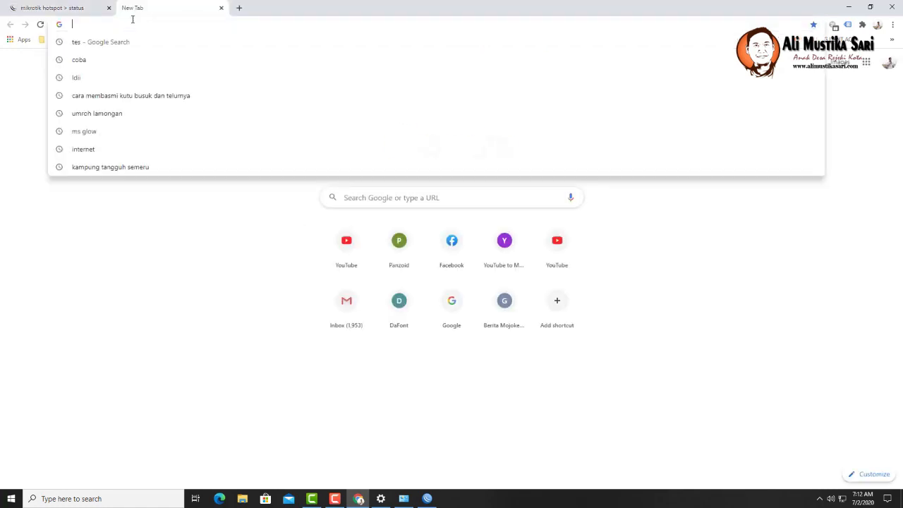
pyautogui.write('tes')
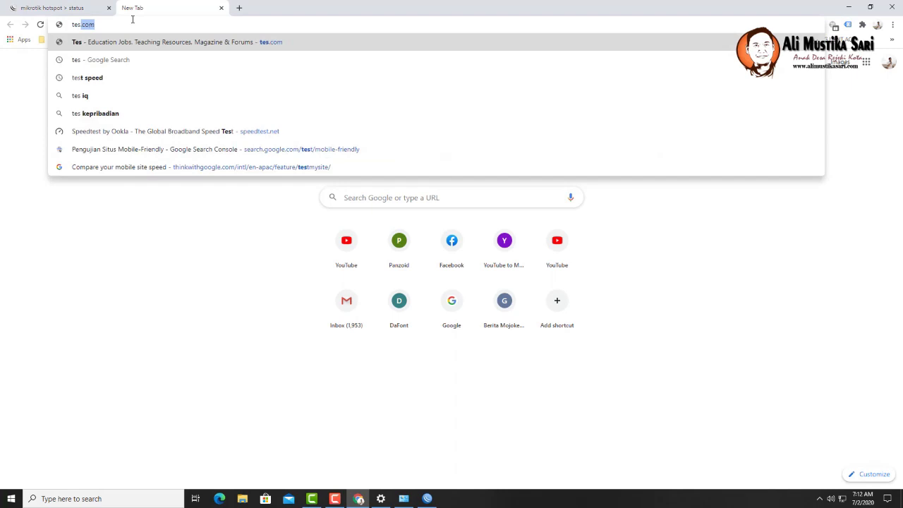
pyautogui.press('BackSpace')
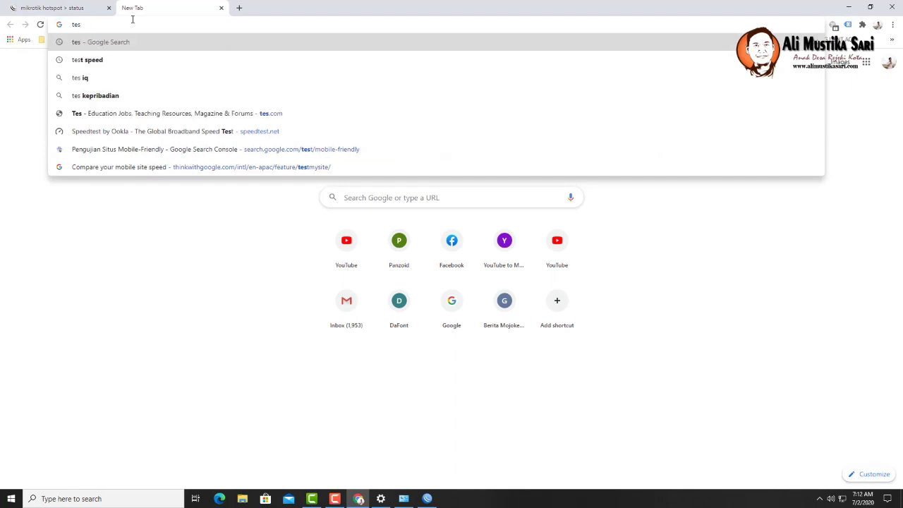
pyautogui.press('Return')
# - Go to youtube.com, search for the channel by name, and open its page
pyautogui.click(107, 23)
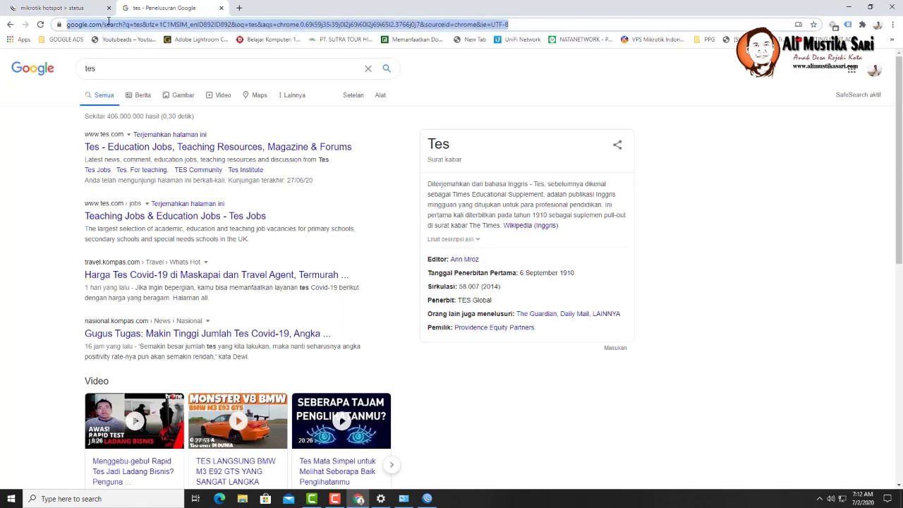
pyautogui.write('y')
pyautogui.press('Return')
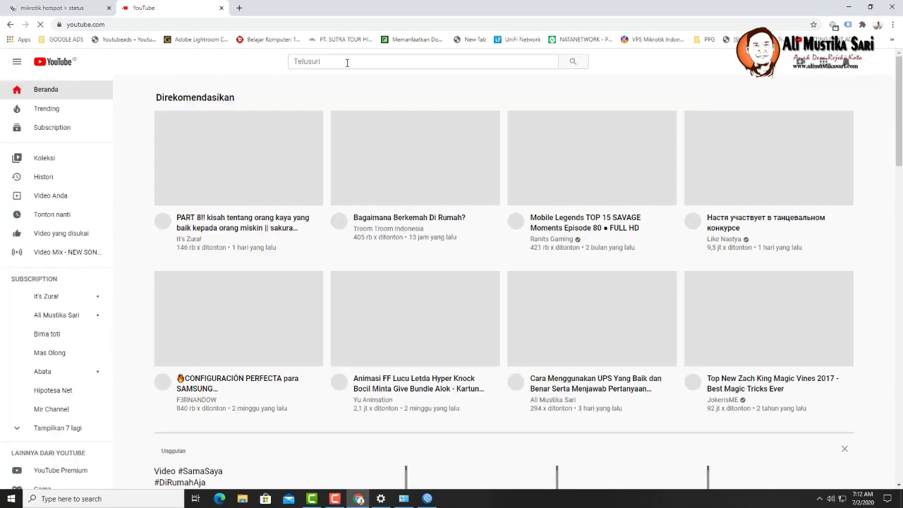
pyautogui.click(347, 63)
pyautogui.write('ali musti')
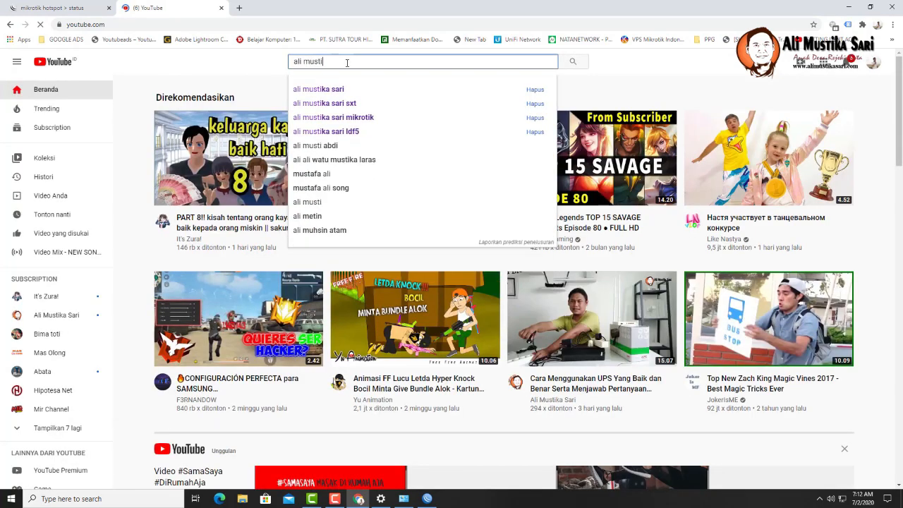
pyautogui.write('ka sari')
pyautogui.press('Return')
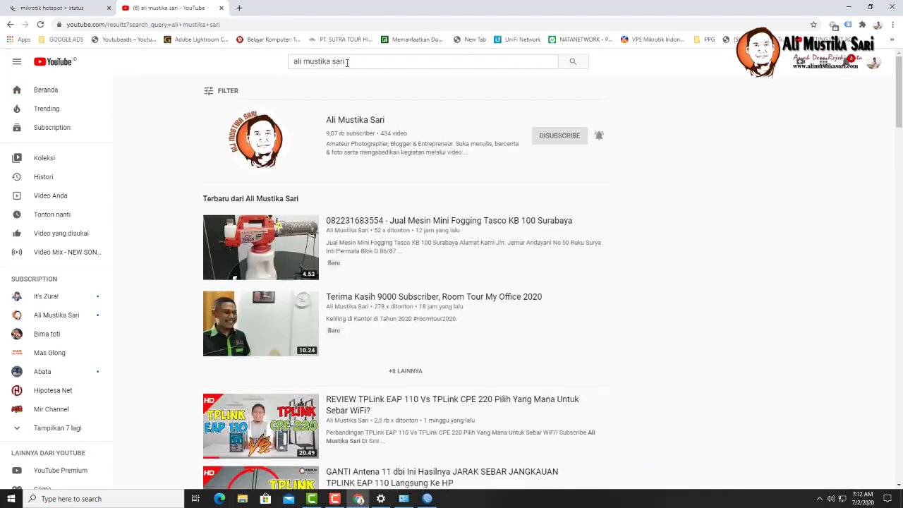
pyautogui.click(367, 118)
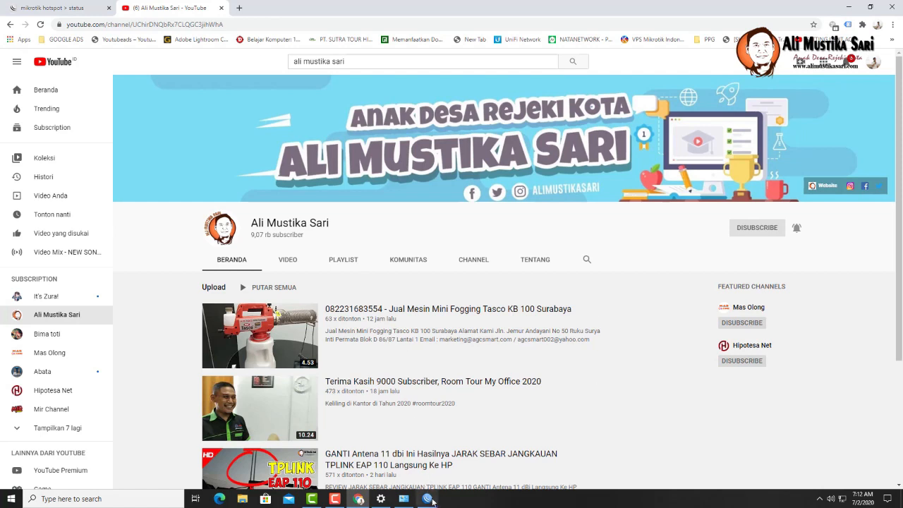
# - Log back into the Mikrotik_Hotspot router by its MAC address and maximize the session window
pyautogui.moveTo(431, 501)
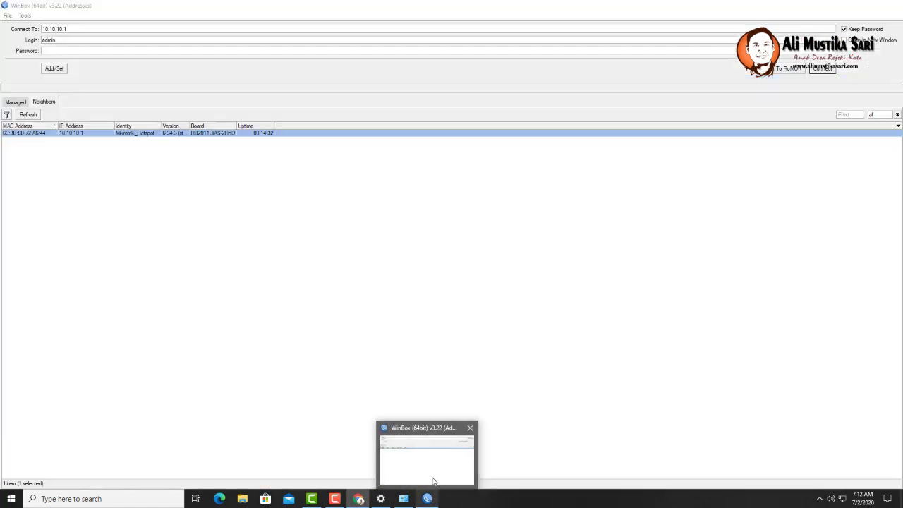
pyautogui.click(433, 484)
pyautogui.click(48, 52)
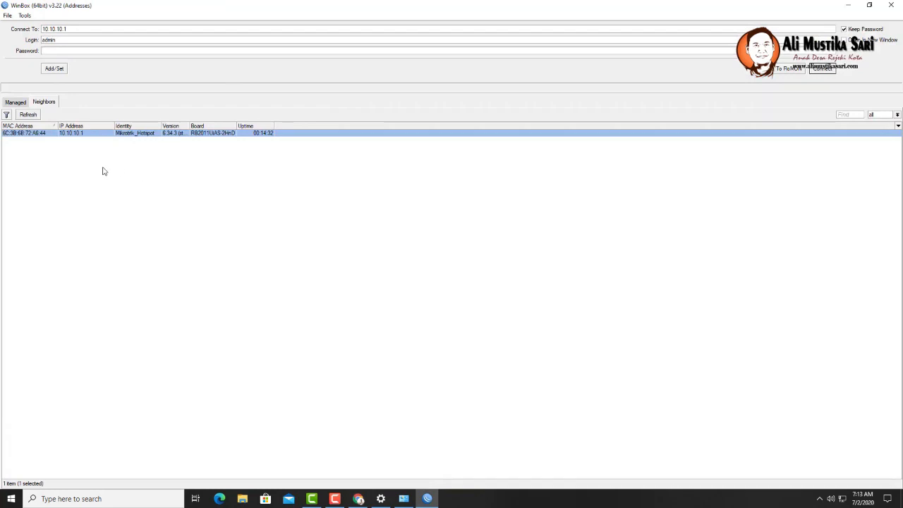
pyautogui.click(32, 134)
pyautogui.click(822, 70)
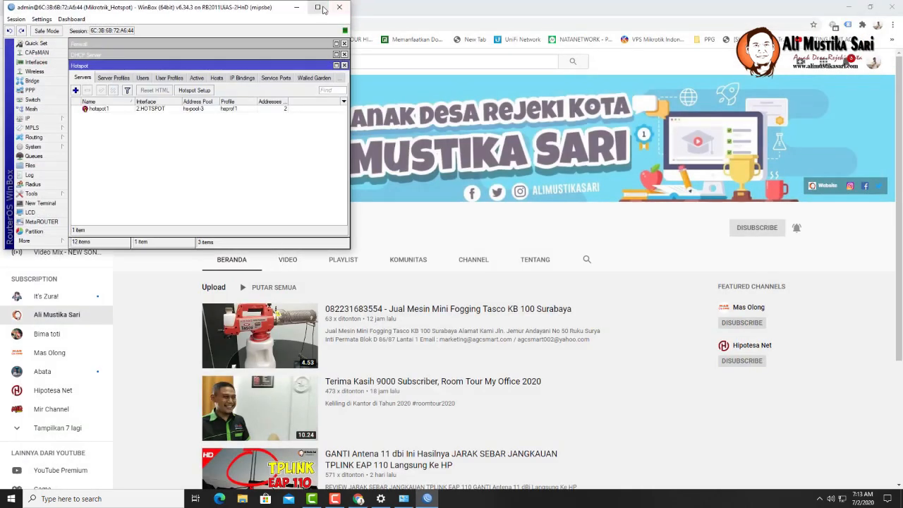
pyautogui.click(318, 7)
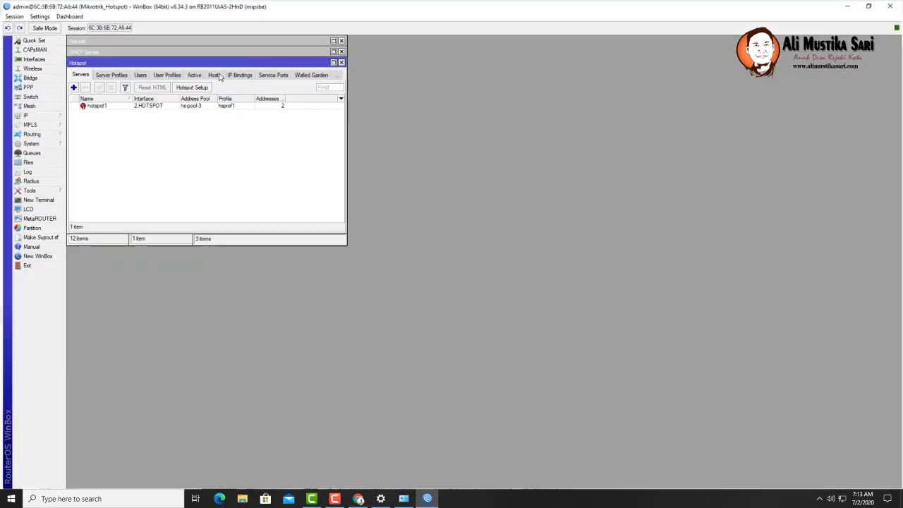
pyautogui.click(37, 143)
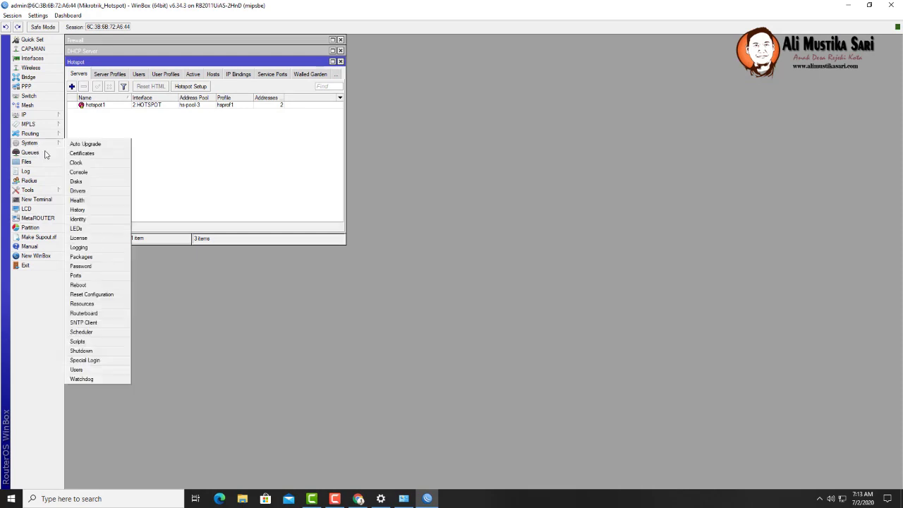
# - In System > Users, give the admin account a new password and save it
pyautogui.click(76, 370)
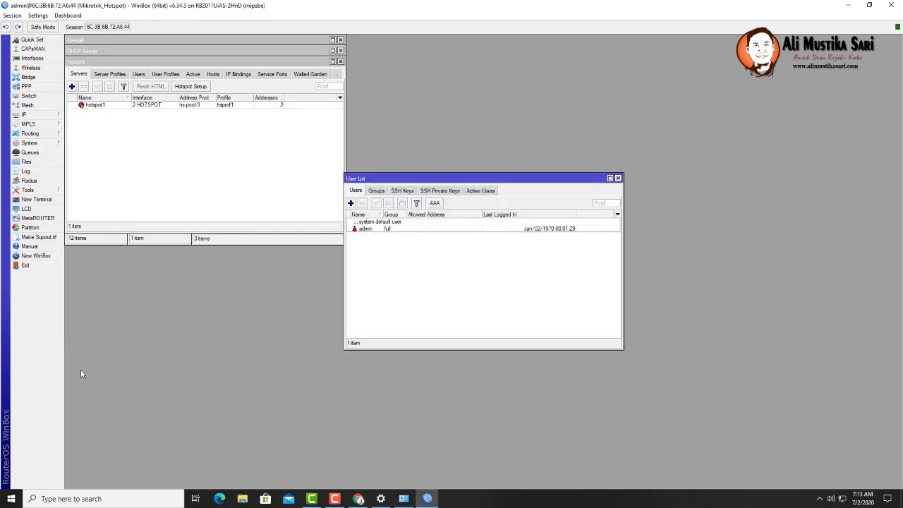
pyautogui.click(618, 177)
pyautogui.click(29, 142)
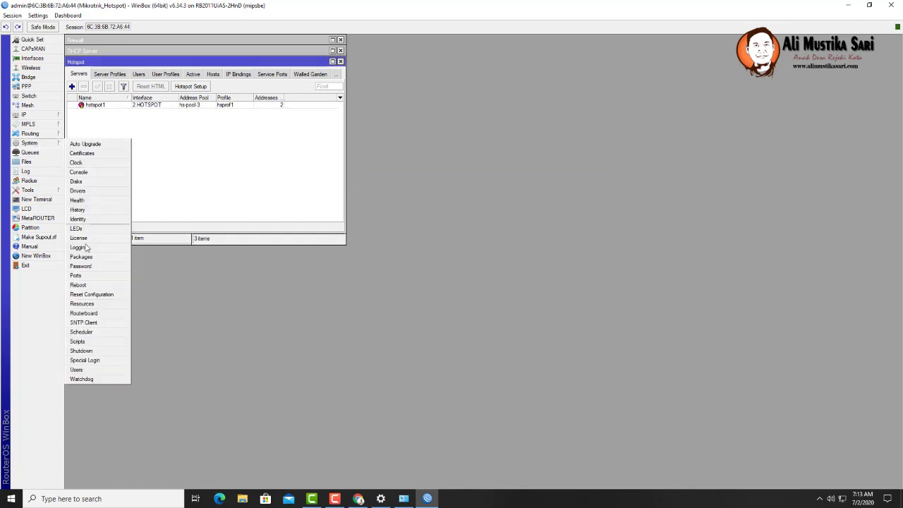
pyautogui.click(83, 371)
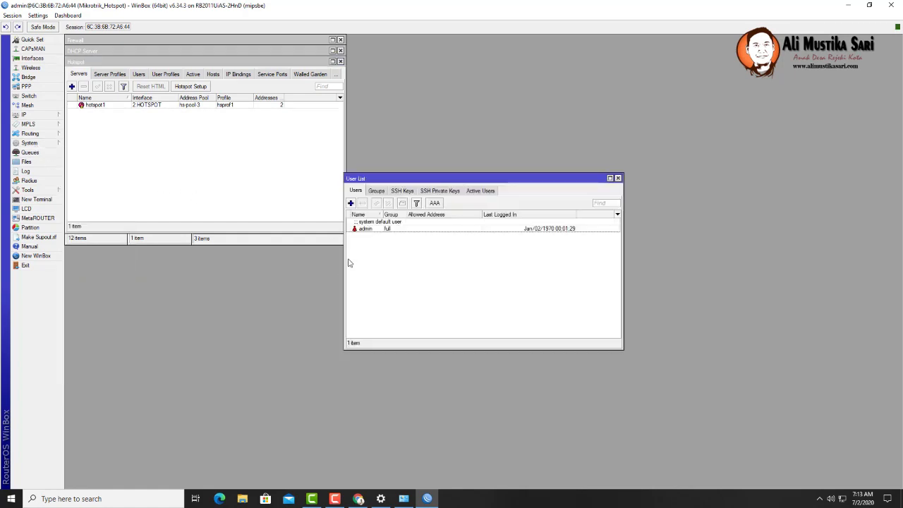
pyautogui.doubleClick(374, 230)
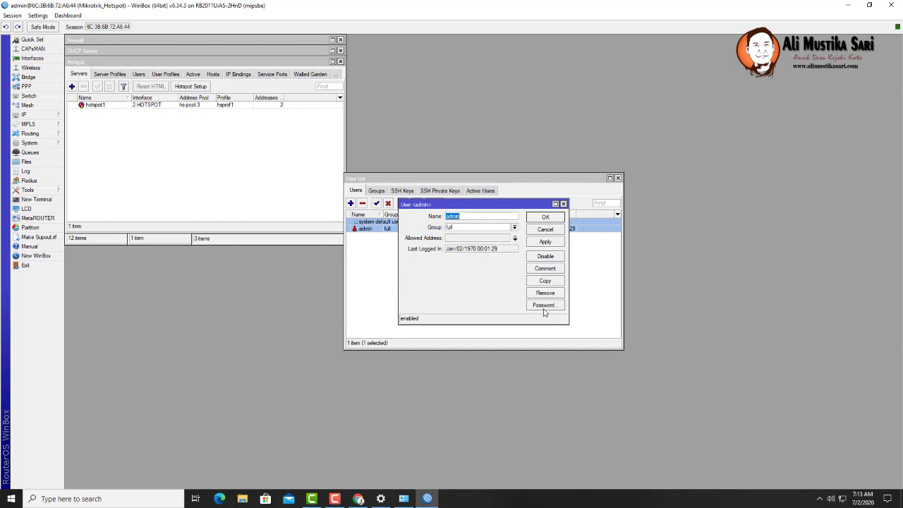
pyautogui.click(544, 308)
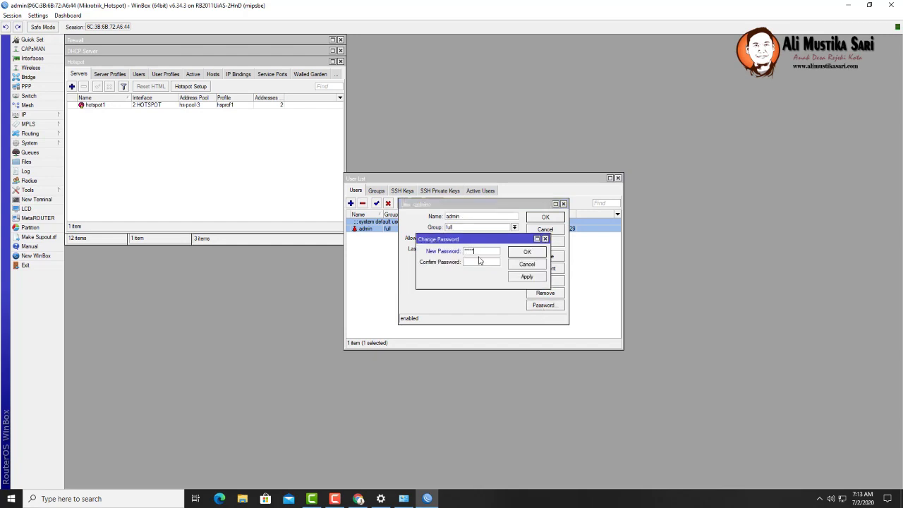
pyautogui.write('****')
pyautogui.click(526, 276)
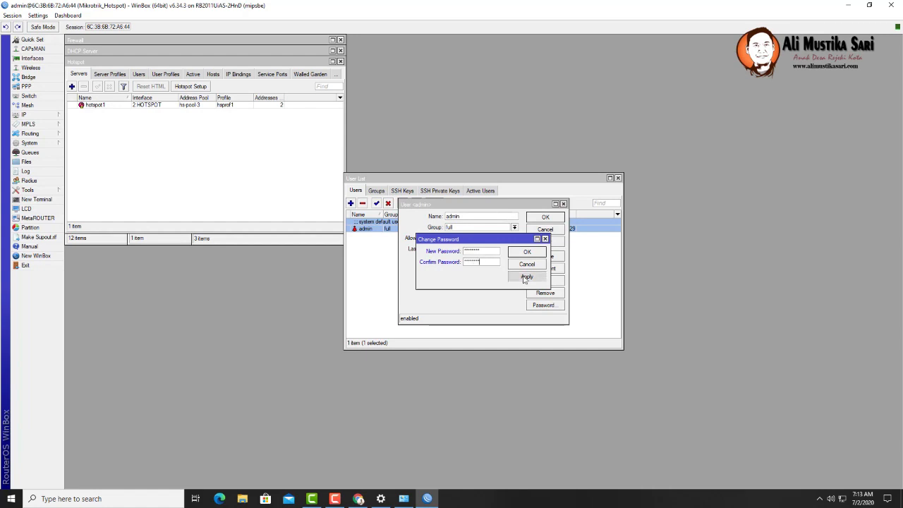
pyautogui.click(525, 253)
pyautogui.click(549, 217)
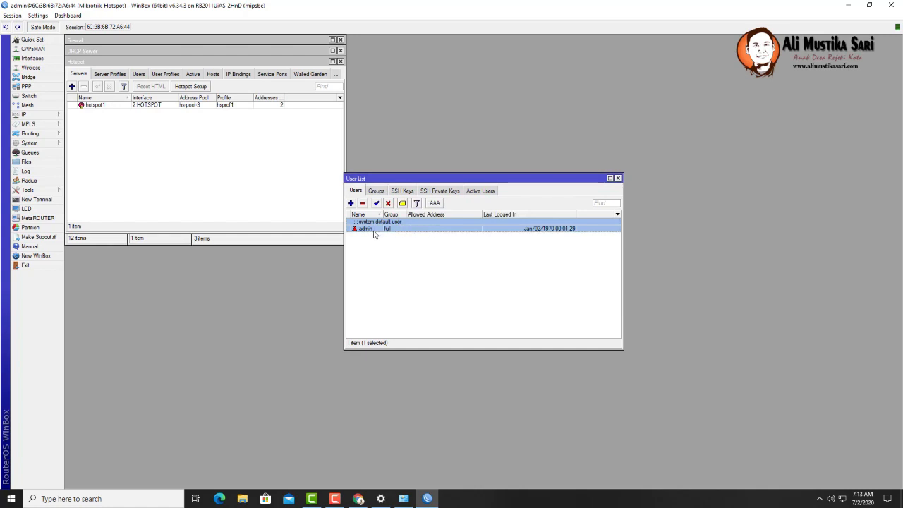
# - Add a new router user in the full group with its own password
pyautogui.click(351, 203)
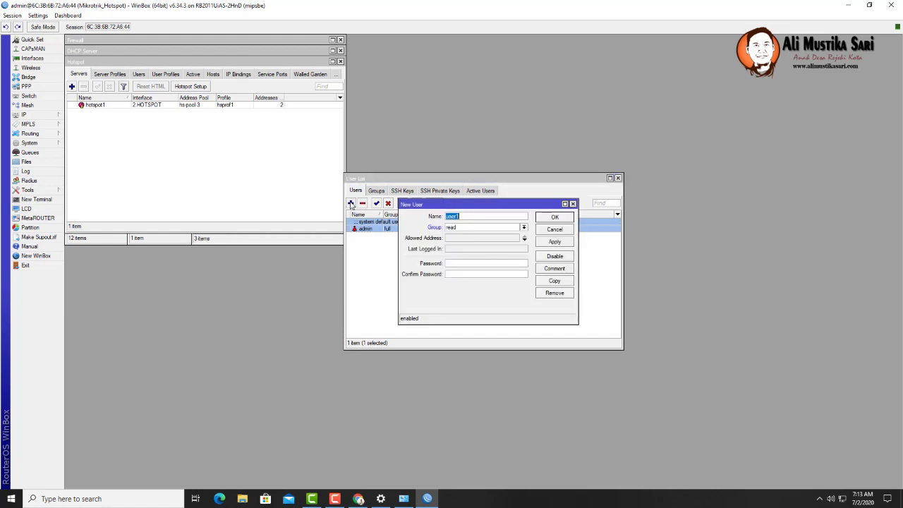
pyautogui.write('masali')
pyautogui.click(467, 228)
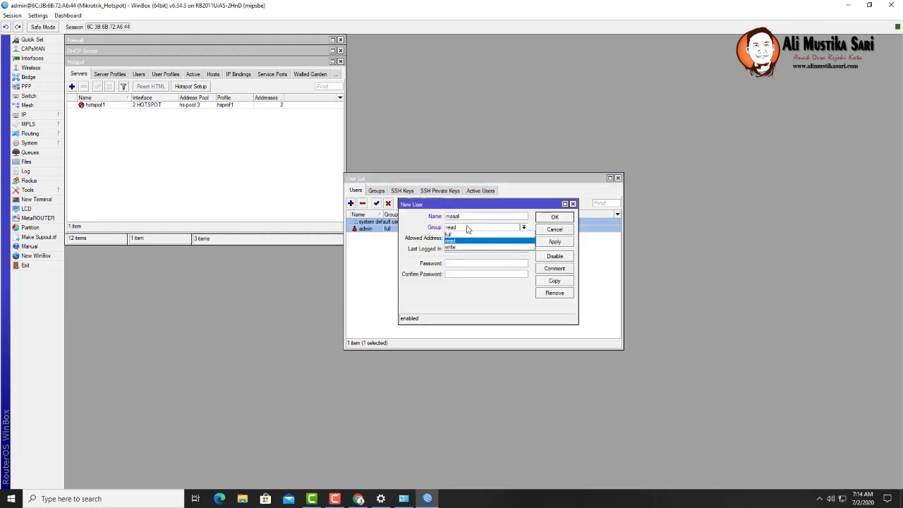
pyautogui.click(468, 235)
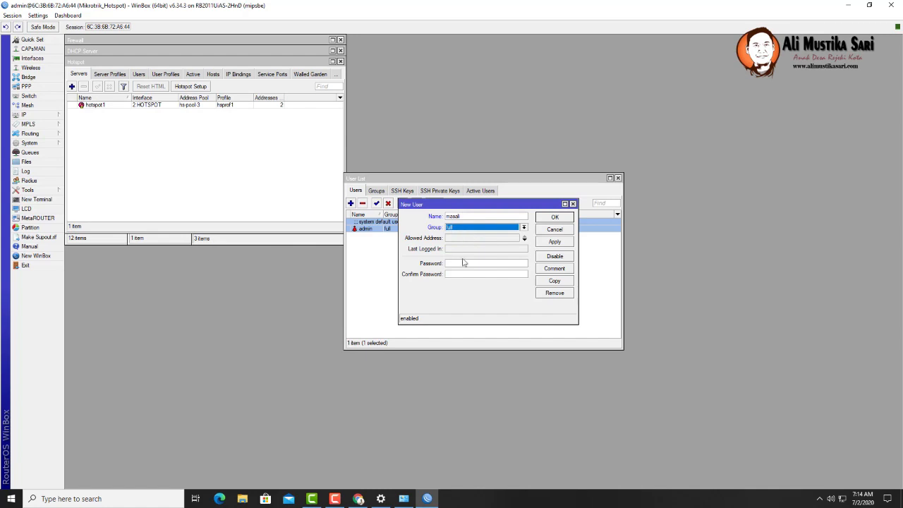
pyautogui.click(476, 263)
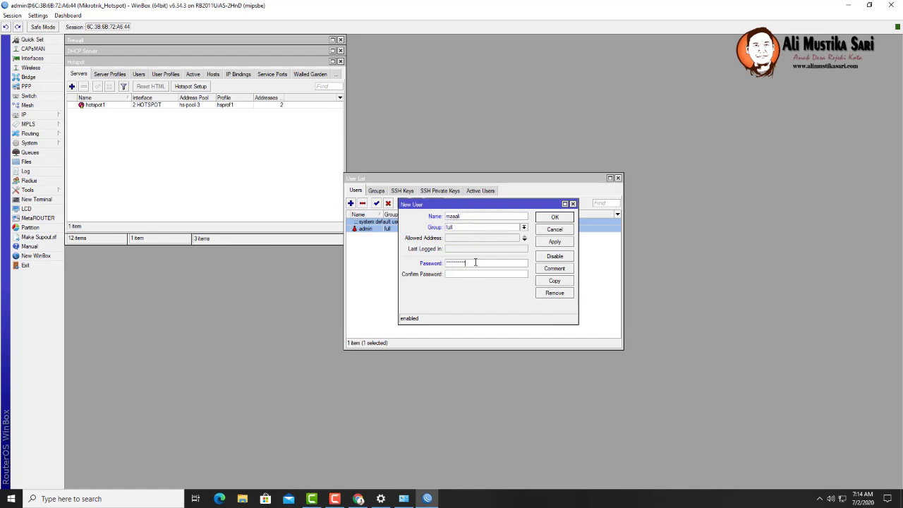
pyautogui.write('**')
pyautogui.click(548, 243)
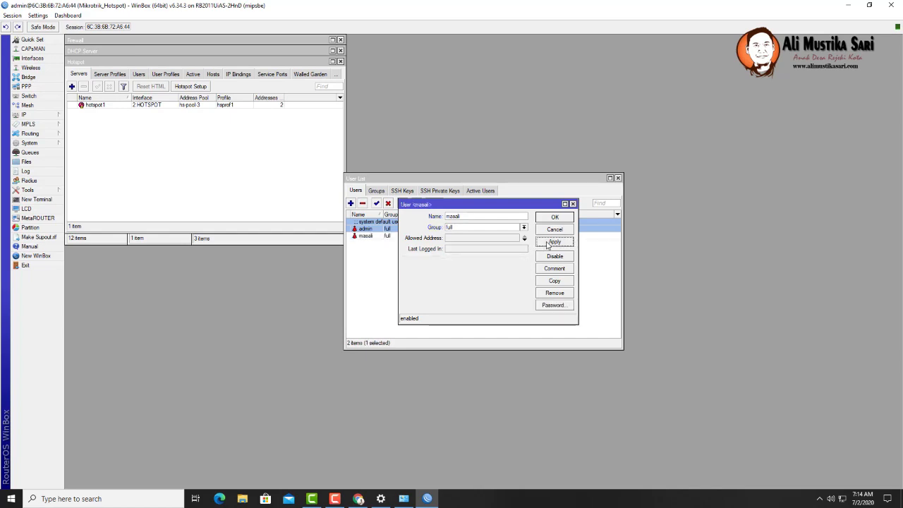
pyautogui.click(557, 218)
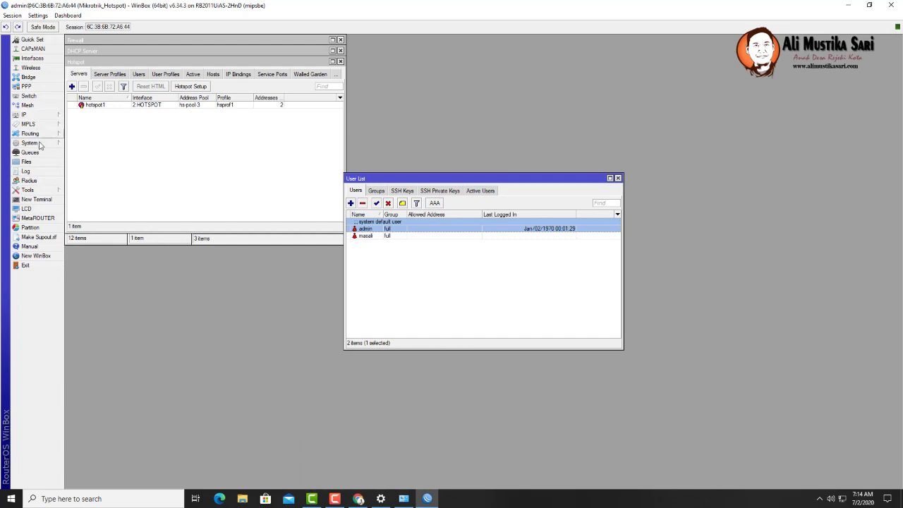
# - Open the System > SNTP Client settings, then switch over to Chrome
pyautogui.click(31, 143)
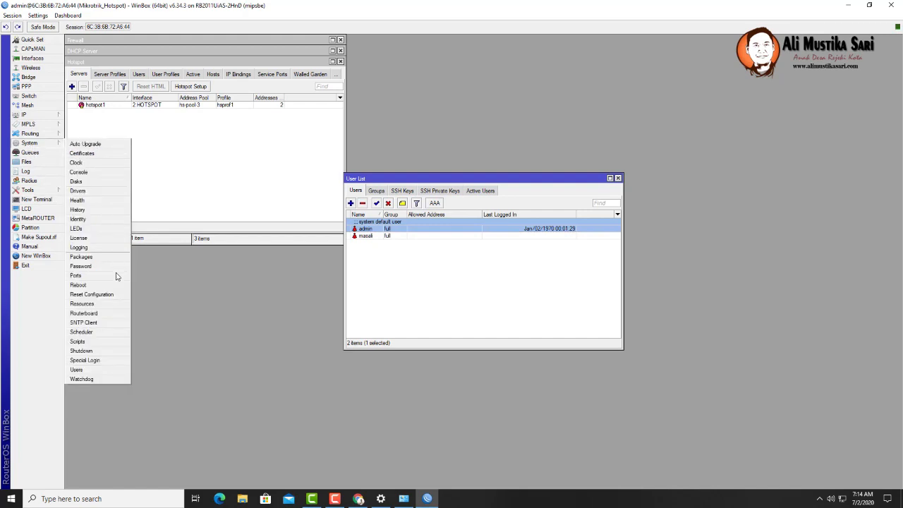
pyautogui.click(88, 323)
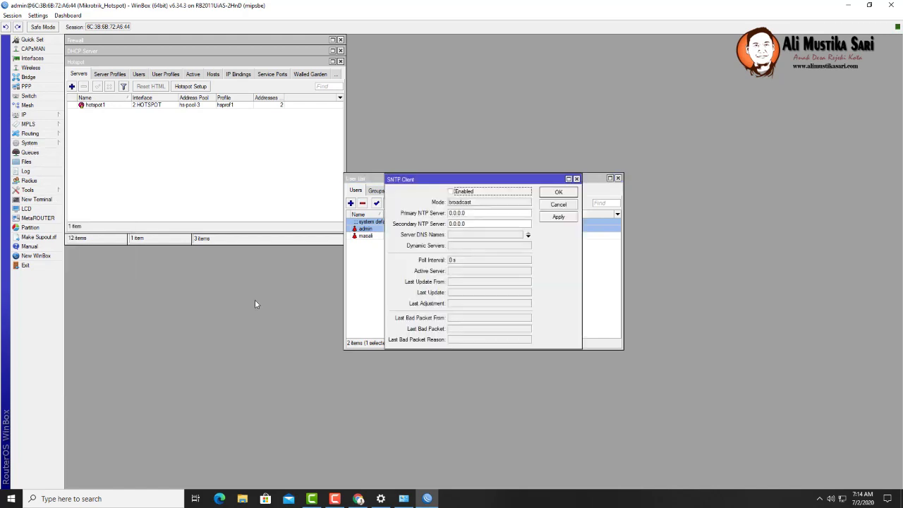
pyautogui.click(358, 498)
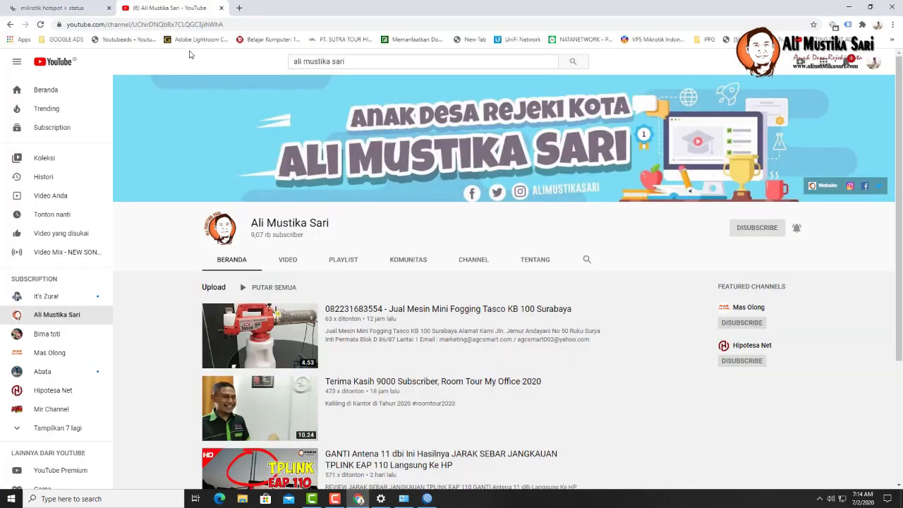
# - Search Google for sntp, trimming the query down from 'sntp client mikrotik'
pyautogui.click(189, 24)
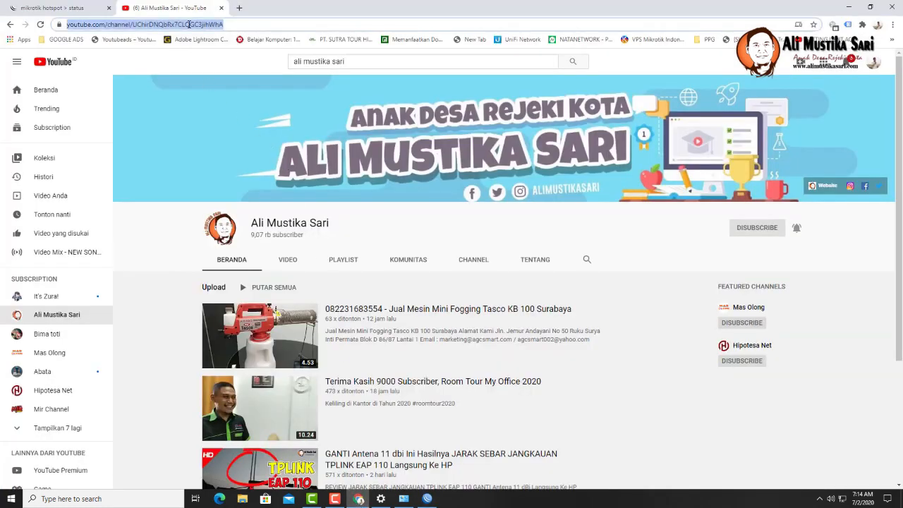
pyautogui.write('s')
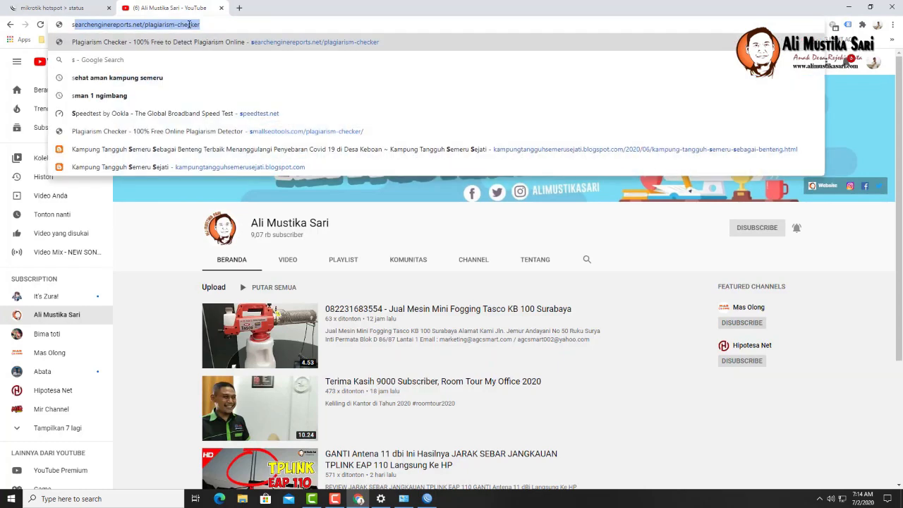
pyautogui.write('ntp client mikrotik')
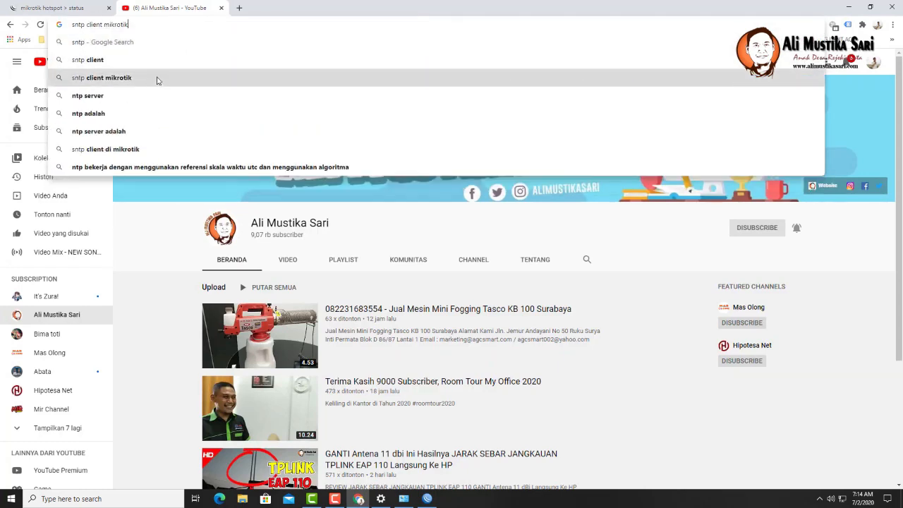
pyautogui.click(191, 78)
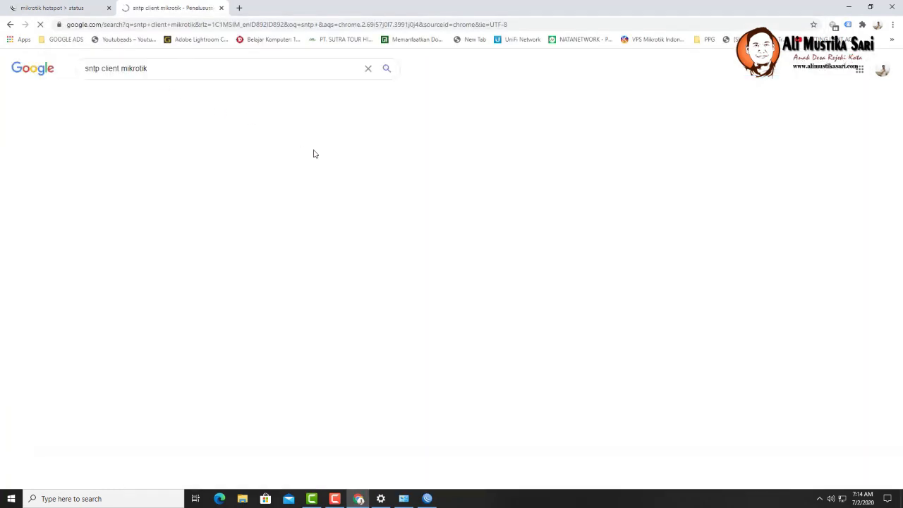
pyautogui.doubleClick(113, 69)
pyautogui.press('BackSpace')
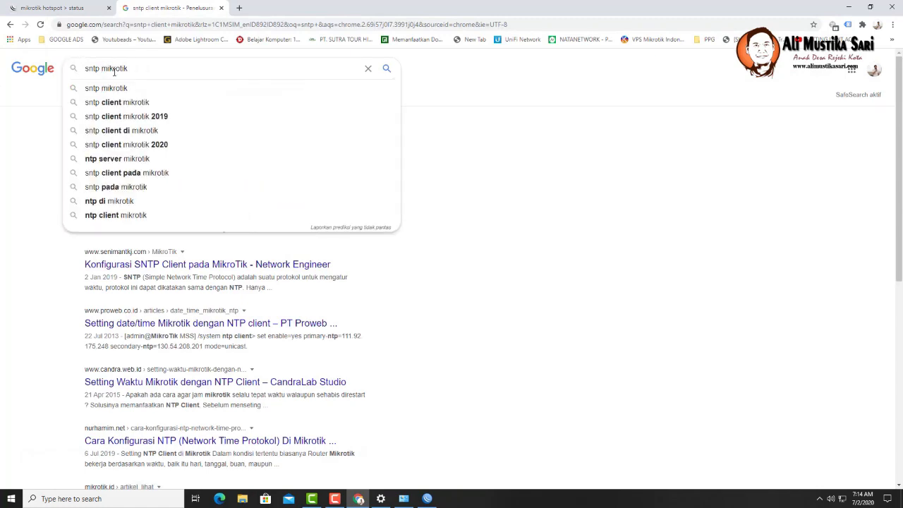
pyautogui.press('Return')
pyautogui.click(113, 68)
pyautogui.doubleClick(114, 68)
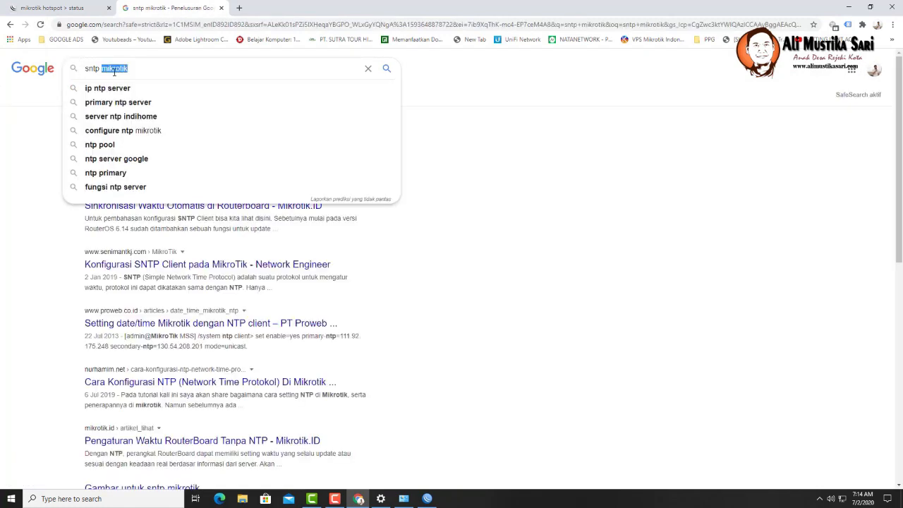
pyautogui.press('BackSpace')
pyautogui.press('Return')
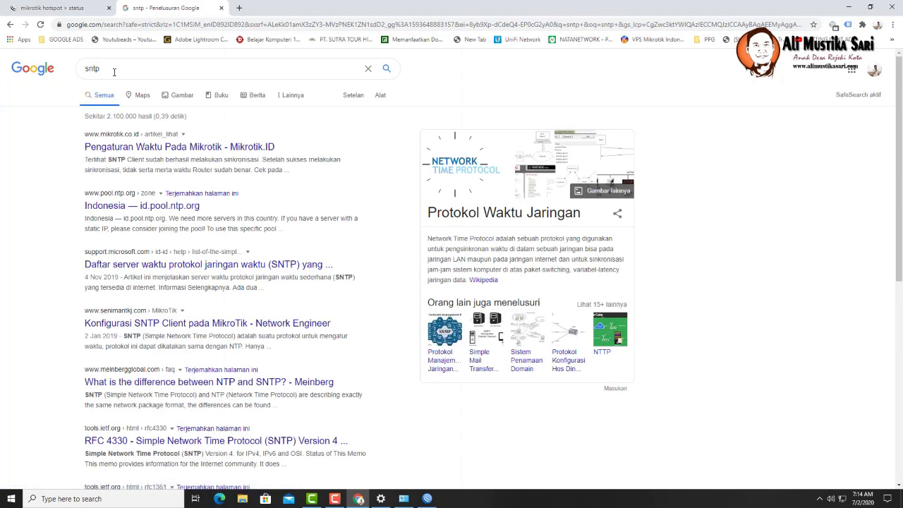
# - Open the id.pool.ntp.org page and copy the hostname 0.id.pool.ntp.org
pyautogui.click(153, 207)
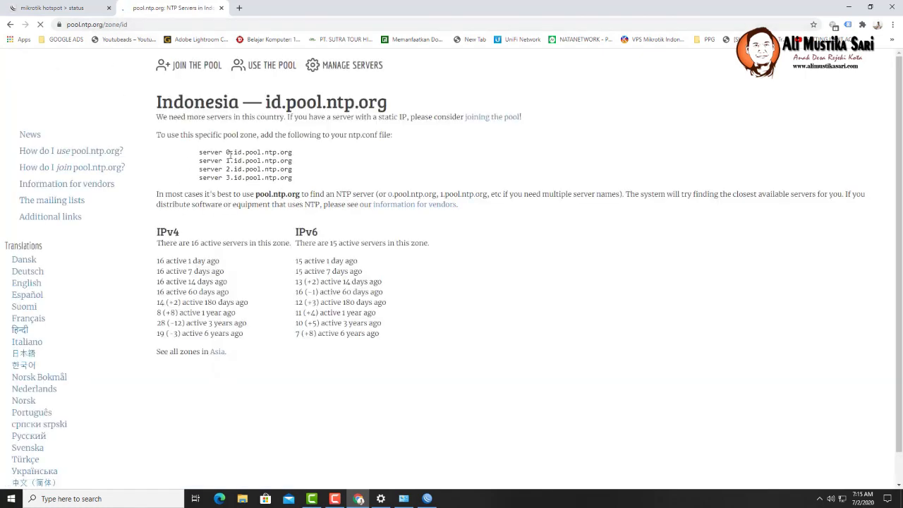
pyautogui.moveTo(227, 152); pyautogui.dragTo(293, 157)
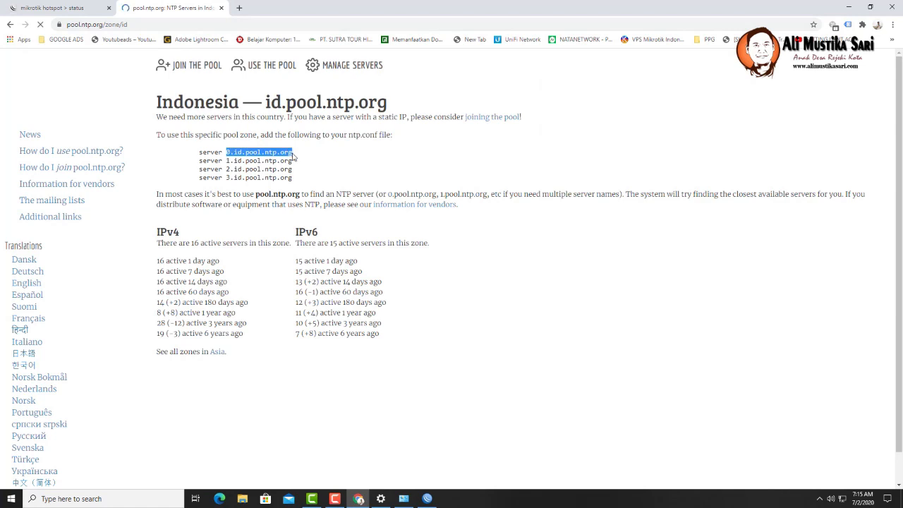
pyautogui.rightClick(292, 153)
pyautogui.click(302, 161)
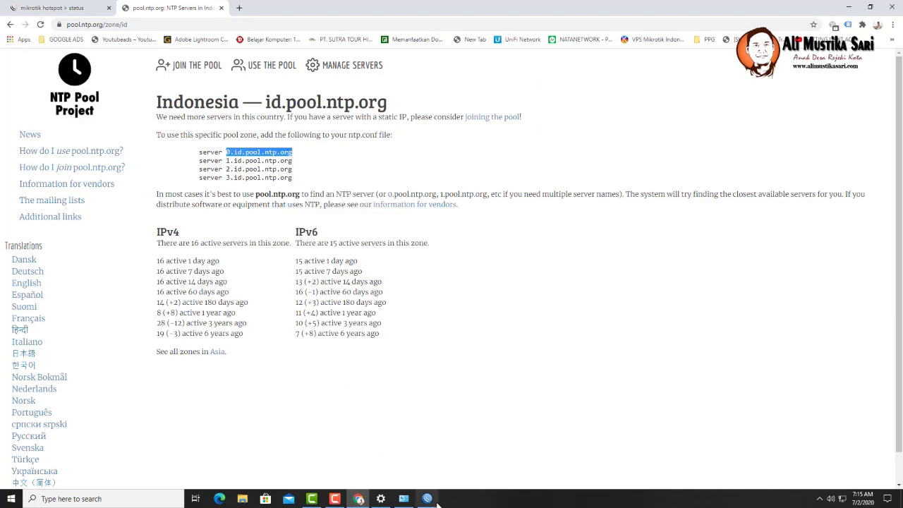
pyautogui.click(427, 498)
# - Paste 0.id.pool.ntp.org as the primary NTP server and copy 1.id.pool.ntp.org from Chrome
pyautogui.doubleClick(457, 213)
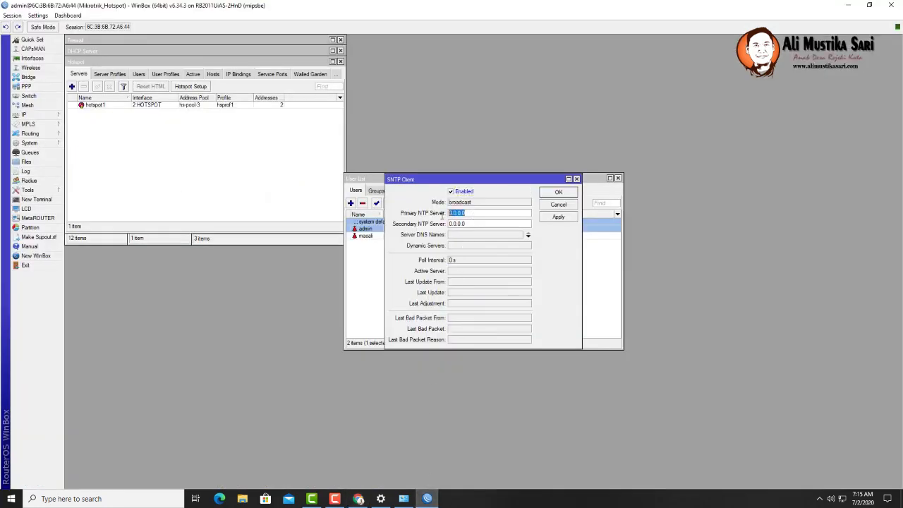
pyautogui.hotkey('ctrl', 'v')
pyautogui.click(358, 498)
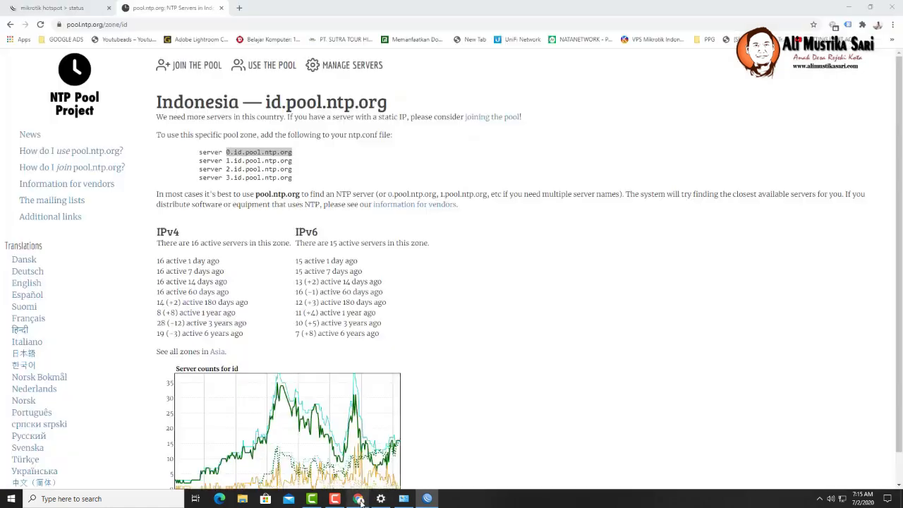
pyautogui.moveTo(226, 161); pyautogui.dragTo(292, 161)
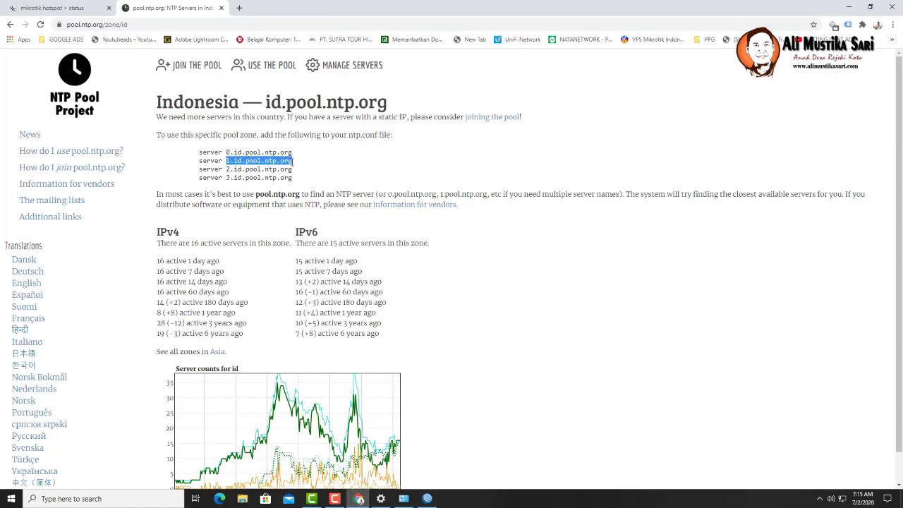
pyautogui.rightClick(292, 162)
pyautogui.click(300, 172)
# - Replace the secondary NTP server 0.0.0.0 with 1.id.pool.ntp.org, apply, and close
pyautogui.click(428, 498)
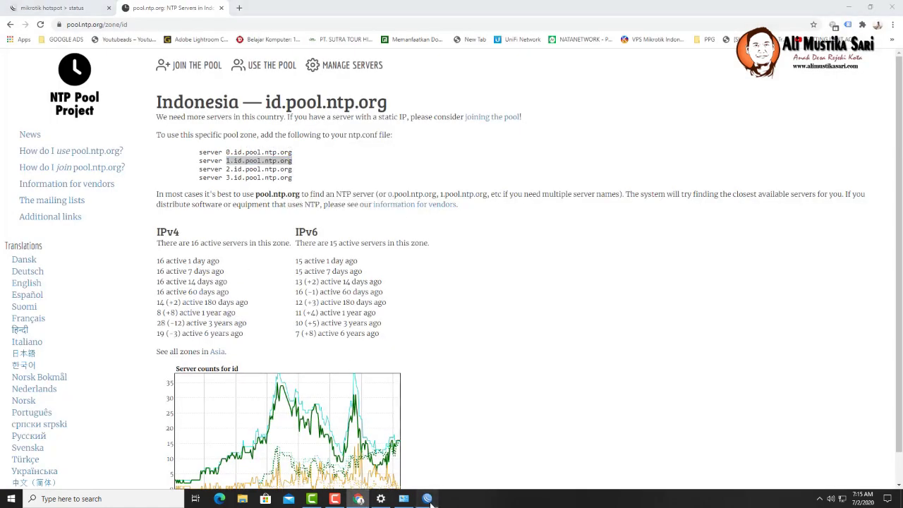
pyautogui.click(462, 224)
pyautogui.hotkey('ctrl', 'a')
pyautogui.hotkey('ctrl', 'v')
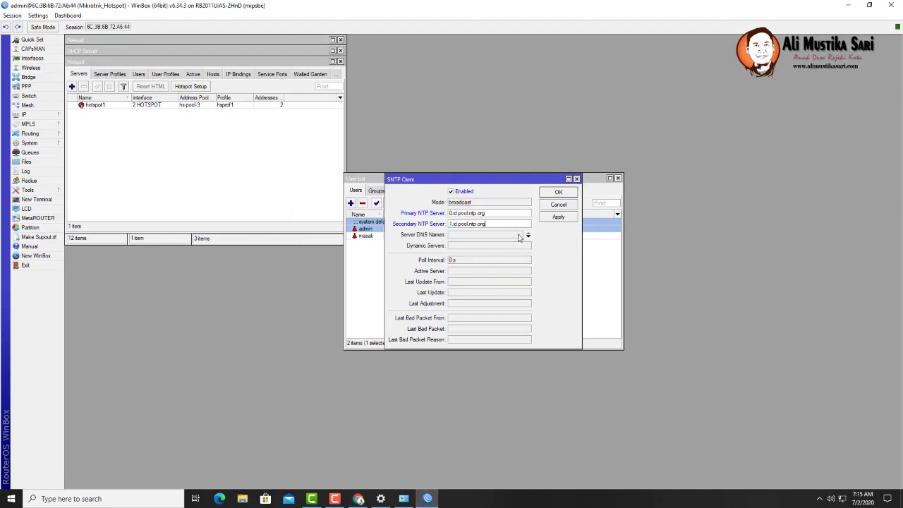
pyautogui.click(557, 220)
pyautogui.click(554, 205)
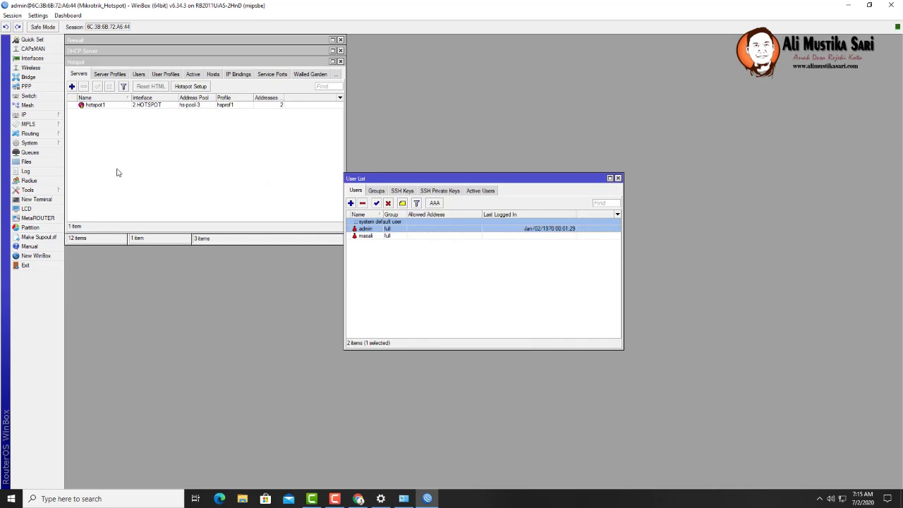
# - Enable DDNS in the router's IP > Cloud settings and apply
pyautogui.click(49, 117)
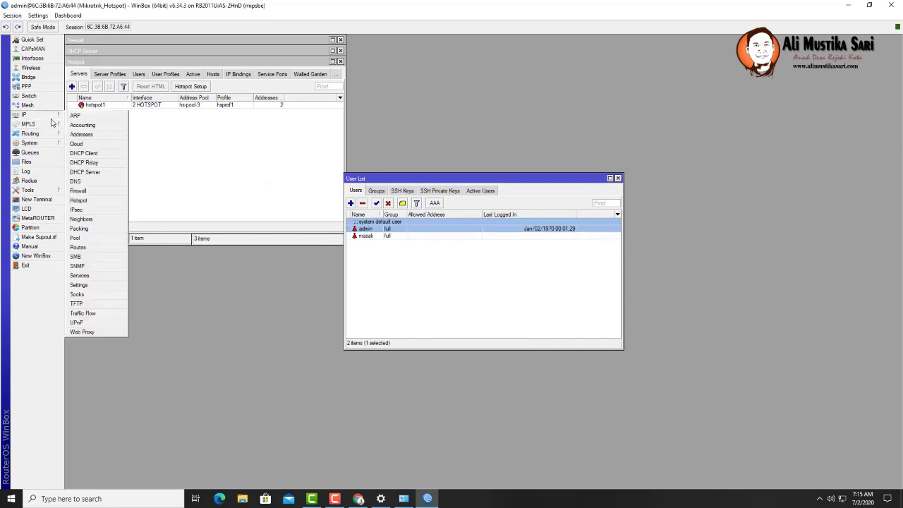
pyautogui.click(76, 143)
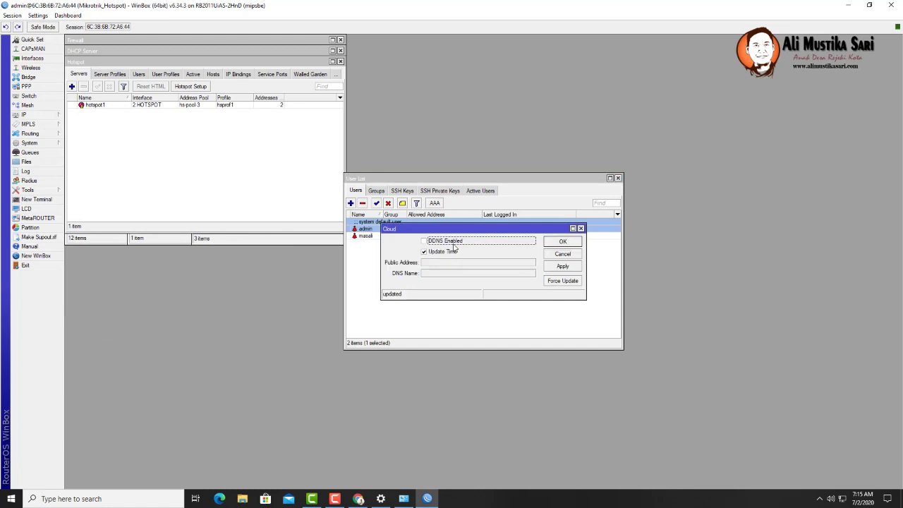
pyautogui.click(424, 241)
pyautogui.click(565, 267)
pyautogui.click(552, 243)
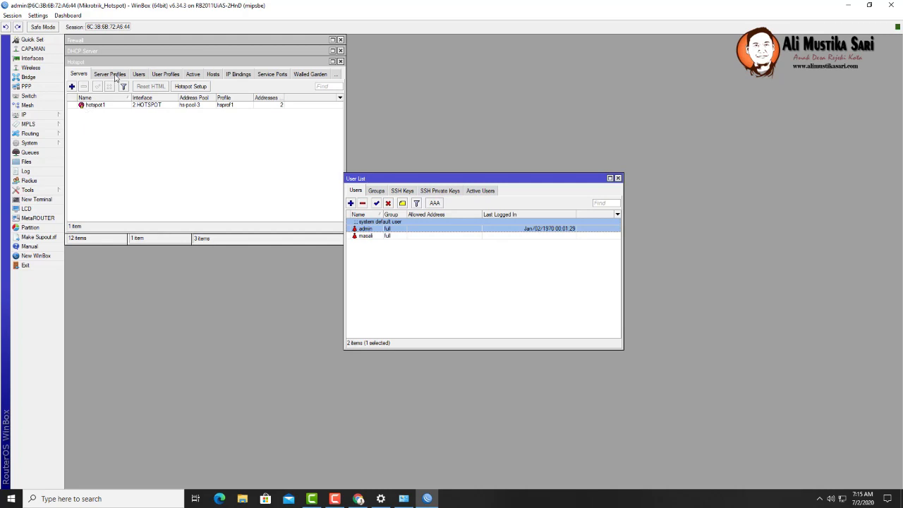
# - Glance at the hotspot server profiles, then close the Hotspot and DHCP Server windows
pyautogui.click(116, 78)
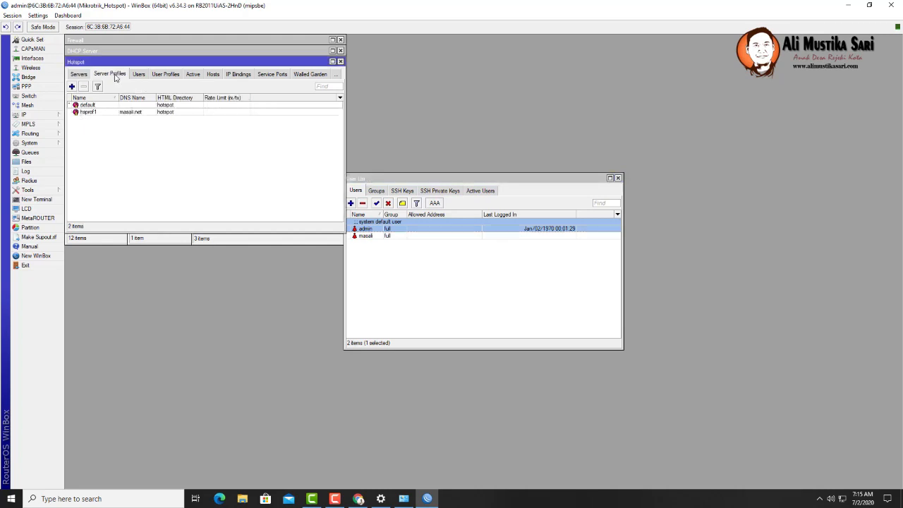
pyautogui.click(78, 75)
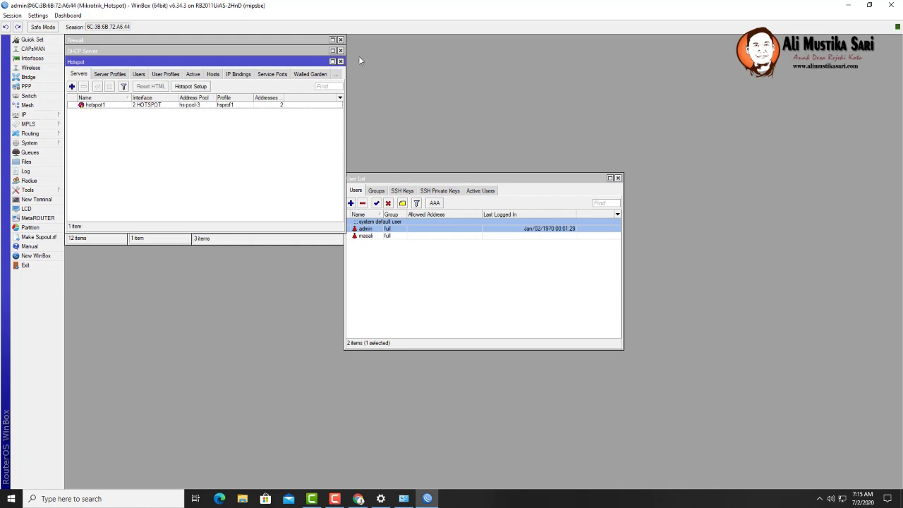
pyautogui.click(341, 62)
pyautogui.click(341, 50)
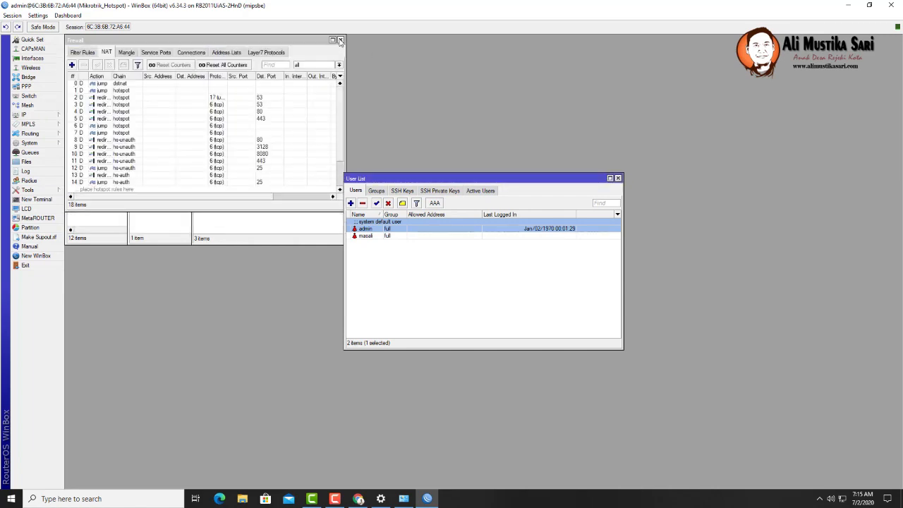
# - Close the Firewall, Address List, DHCP Client, Interface List and User List windows
pyautogui.click(341, 40)
pyautogui.click(341, 86)
pyautogui.click(340, 86)
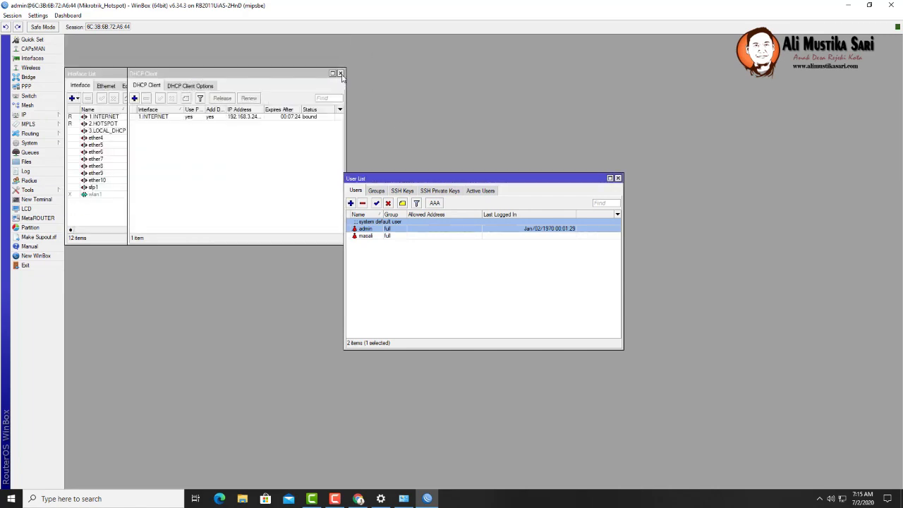
pyautogui.click(340, 73)
pyautogui.click(340, 74)
pyautogui.click(341, 74)
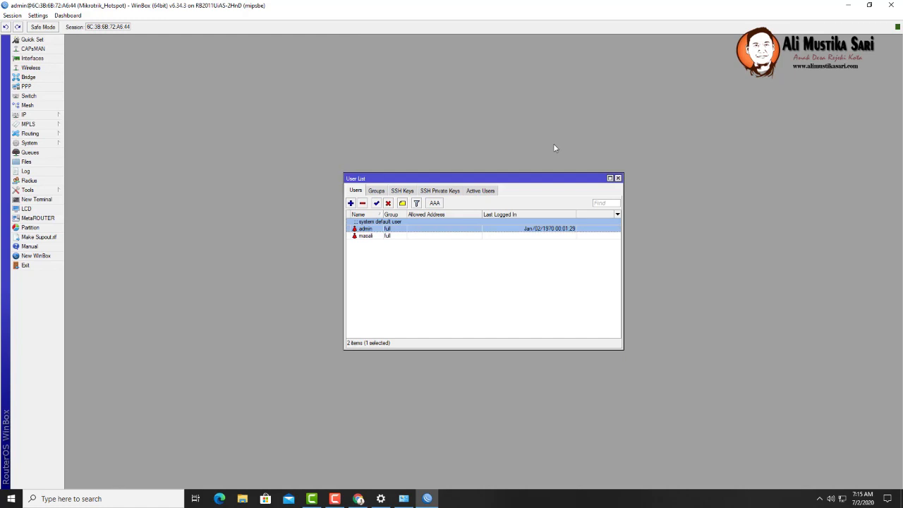
pyautogui.click(618, 178)
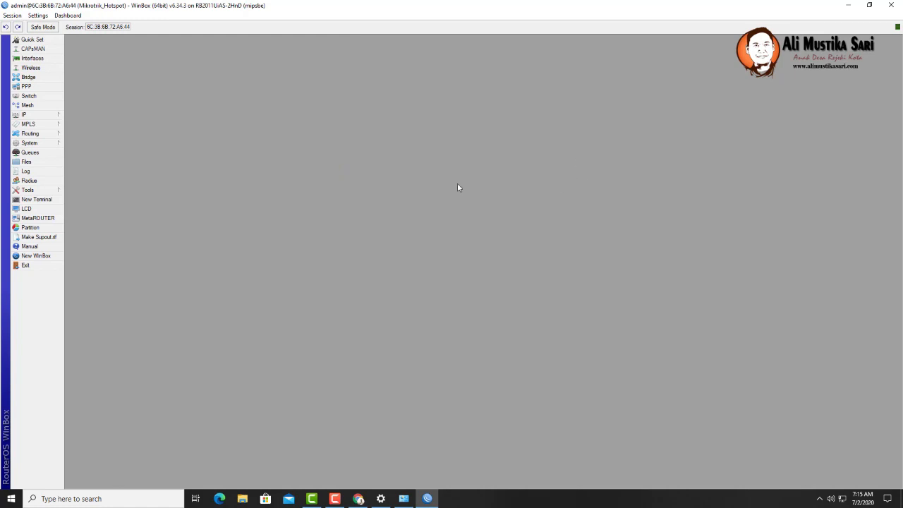
# - Reopen IP > Hotspot and inspect hotspot1's properties without changing anything
pyautogui.click(46, 115)
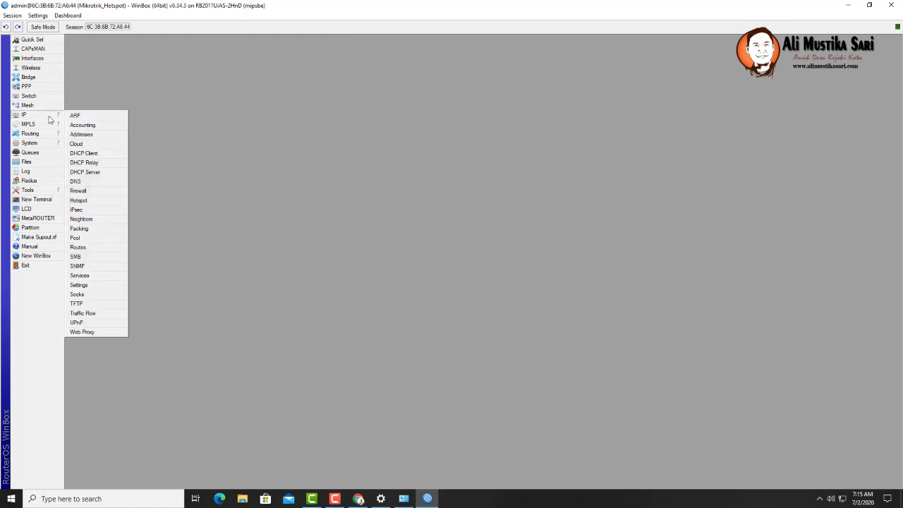
pyautogui.click(99, 200)
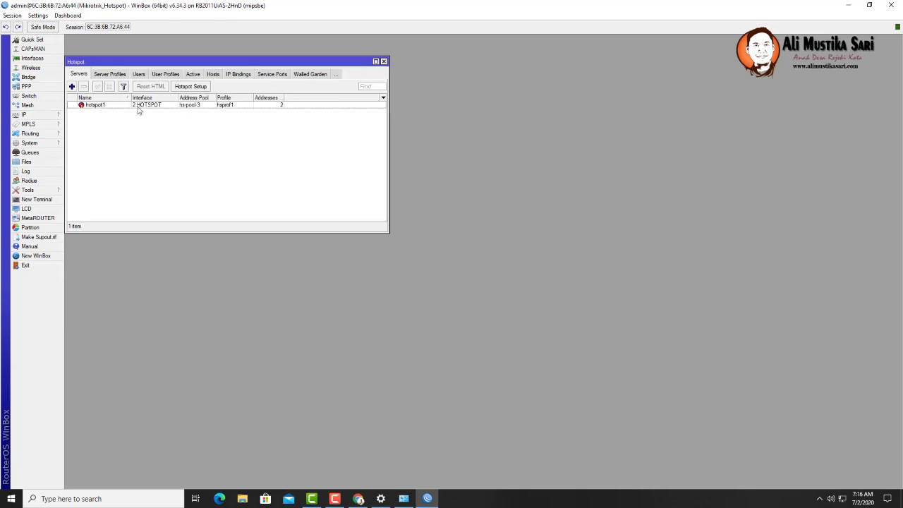
pyautogui.doubleClick(97, 107)
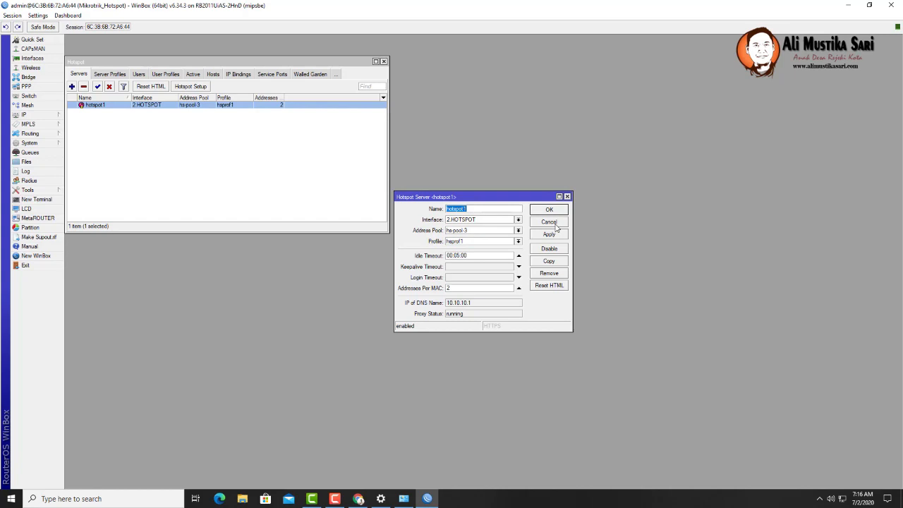
pyautogui.click(556, 223)
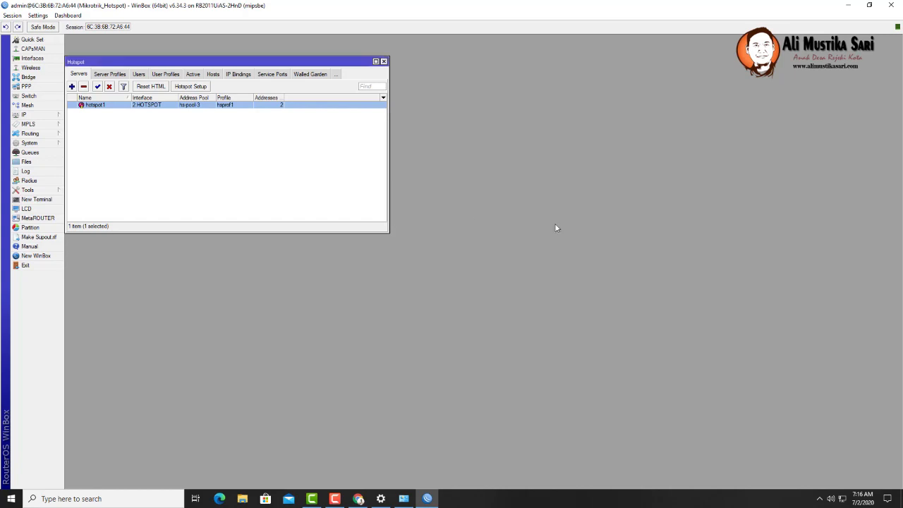
# - Enable MAC Cookie and HTTP PAP login in the default hotspot server profile
pyautogui.click(110, 75)
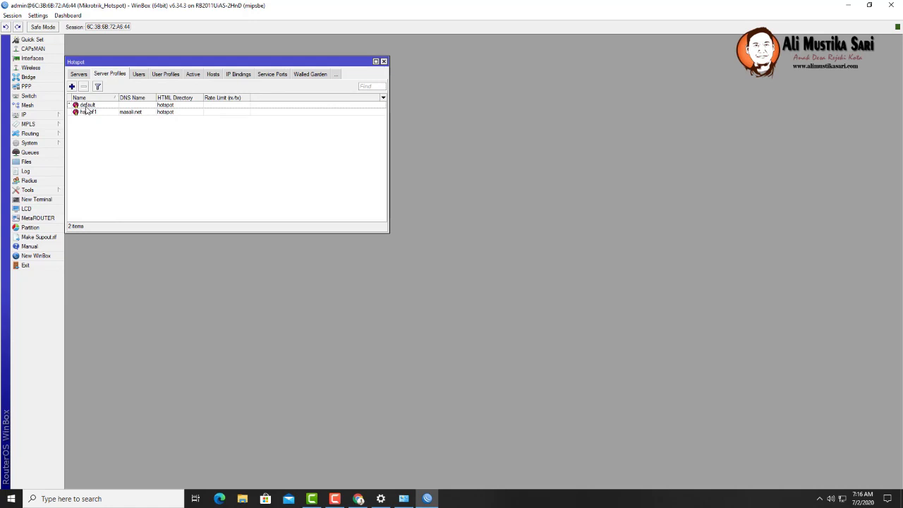
pyautogui.doubleClick(86, 105)
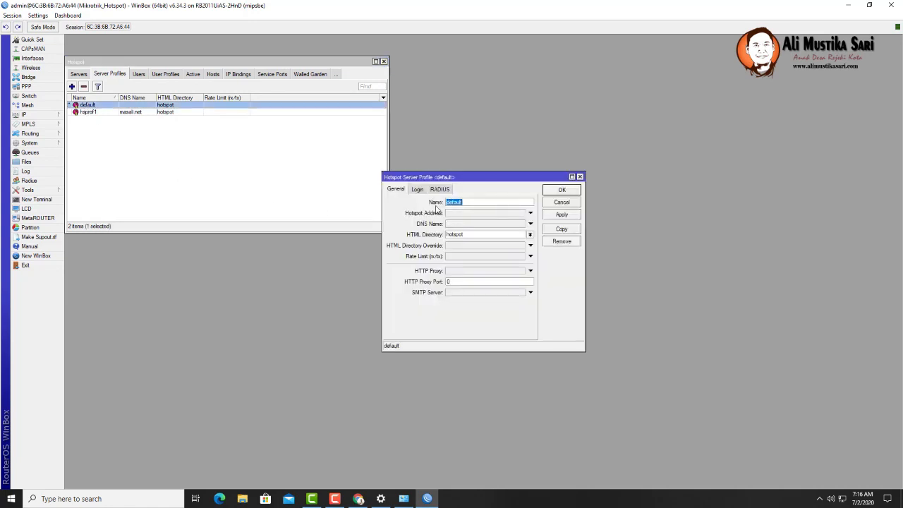
pyautogui.click(418, 190)
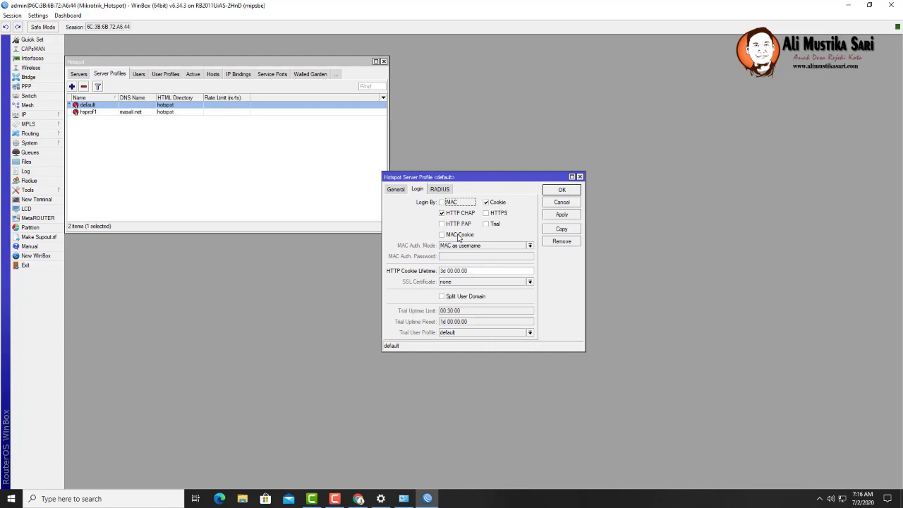
pyautogui.click(458, 236)
pyautogui.click(460, 223)
pyautogui.click(557, 218)
pyautogui.click(550, 191)
# - Enable MAC Cookie login in the hsprof1 server profile
pyautogui.doubleClick(99, 114)
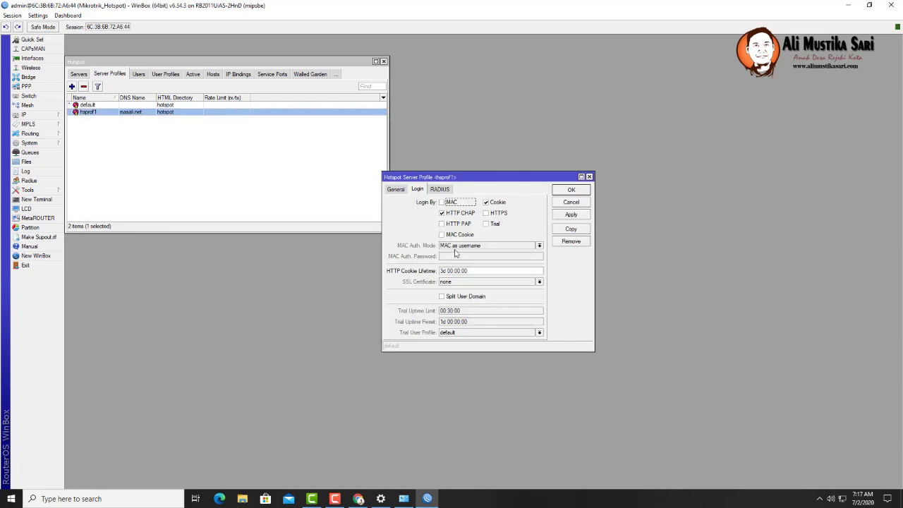
pyautogui.click(460, 224)
pyautogui.click(458, 236)
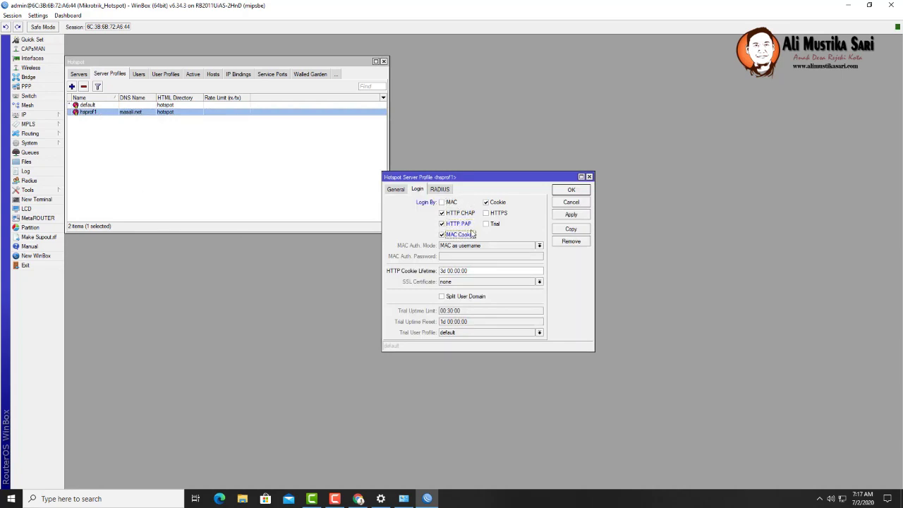
pyautogui.click(568, 214)
pyautogui.click(568, 191)
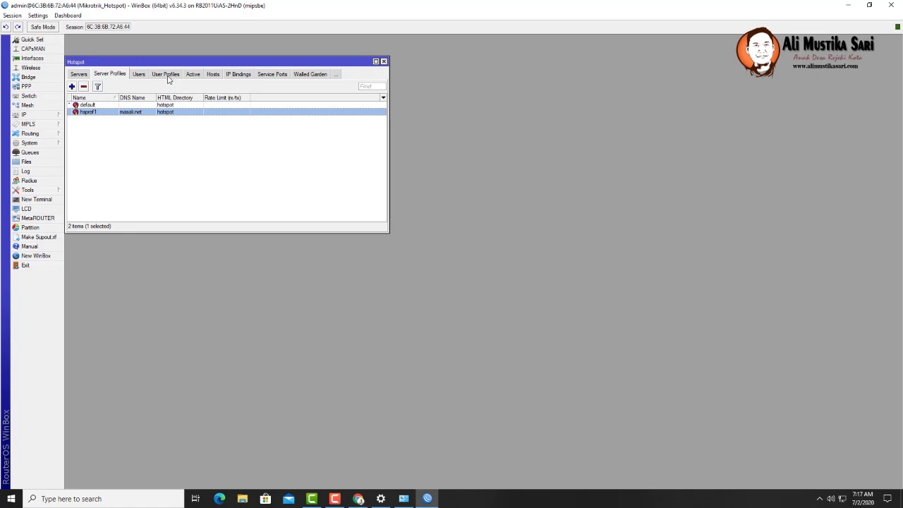
pyautogui.click(168, 77)
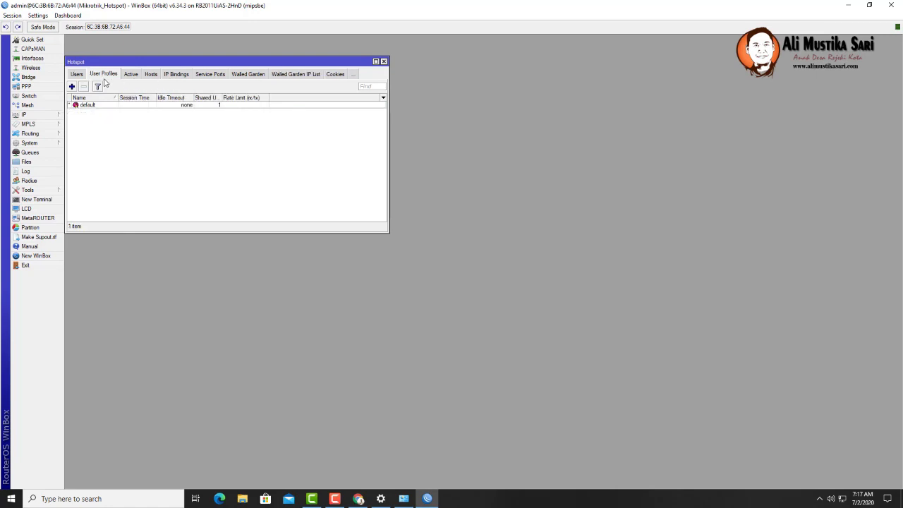
# - Create hotspot user profile 'coba' with a rate limit of 1m/1m
pyautogui.click(72, 87)
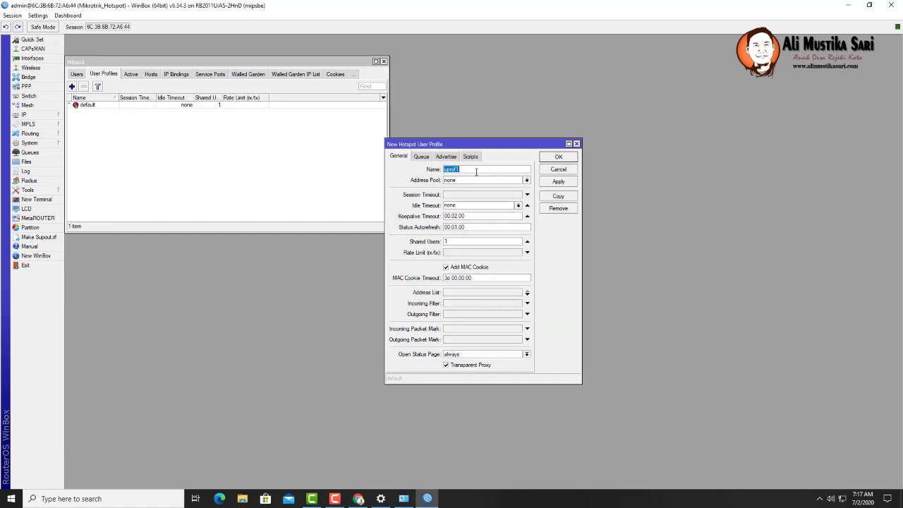
pyautogui.write('coba')
pyautogui.click(561, 184)
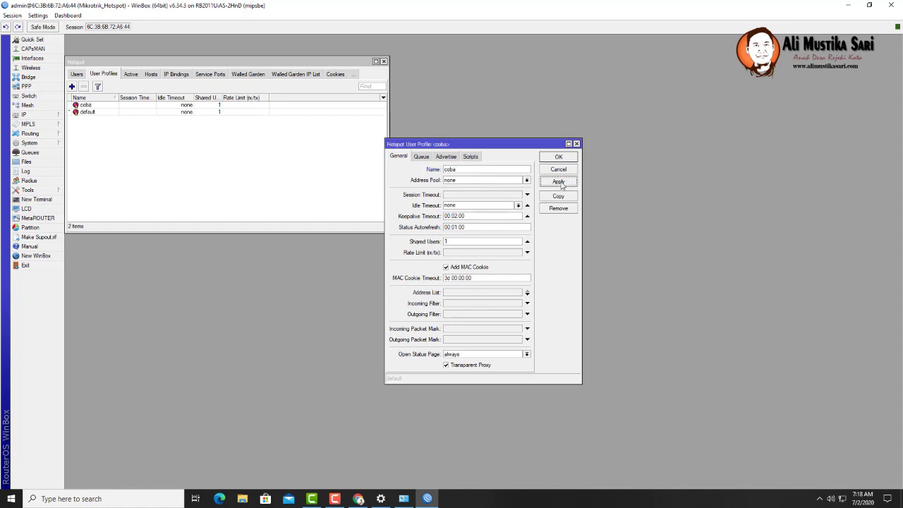
pyautogui.click(516, 252)
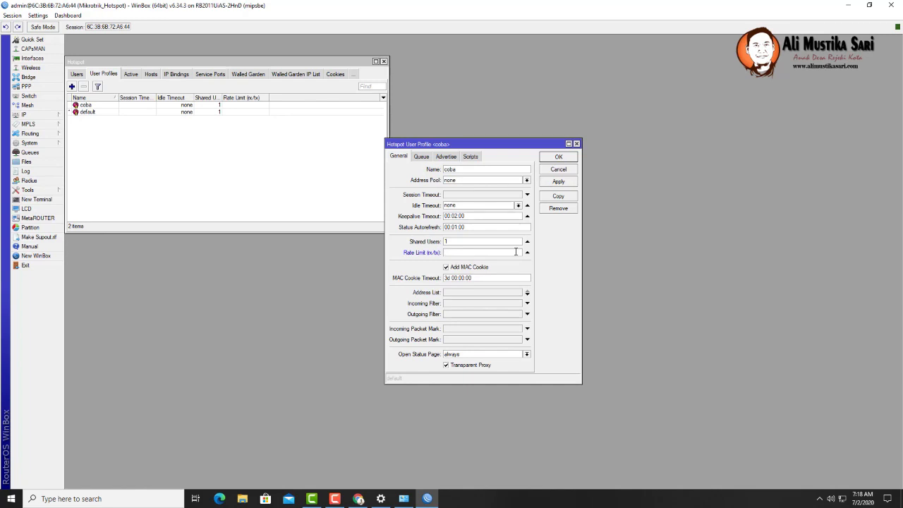
pyautogui.write('1m/1m')
pyautogui.click(558, 181)
pyautogui.click(558, 156)
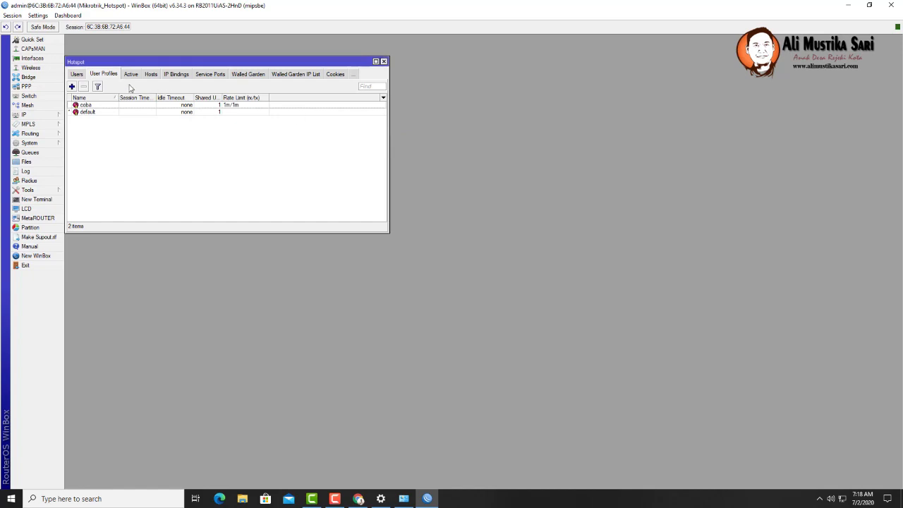
# - Add hotspot user 'coba' with a password on server hotspot1, using the coba profile
pyautogui.click(79, 75)
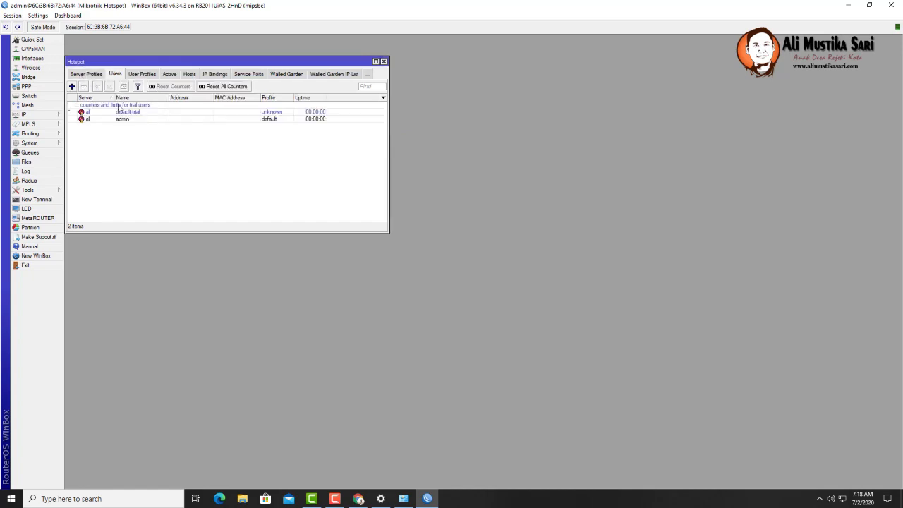
pyautogui.click(72, 87)
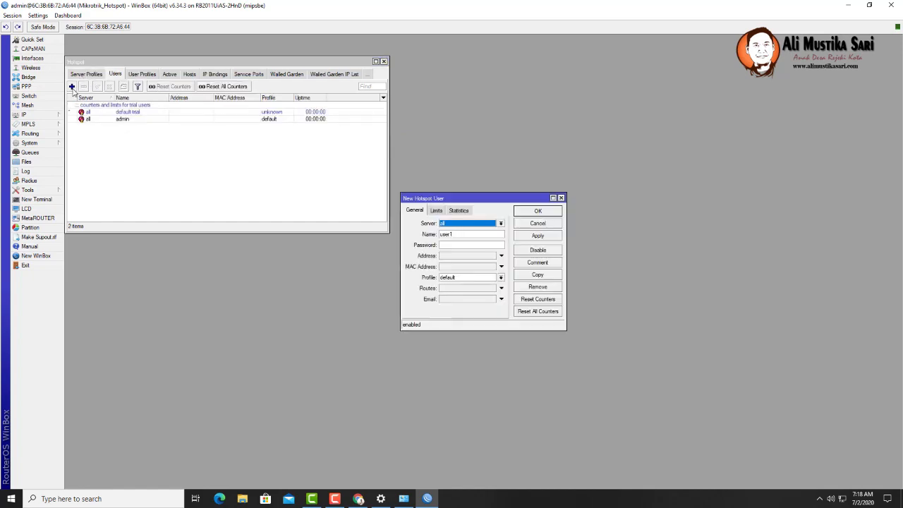
pyautogui.click(499, 224)
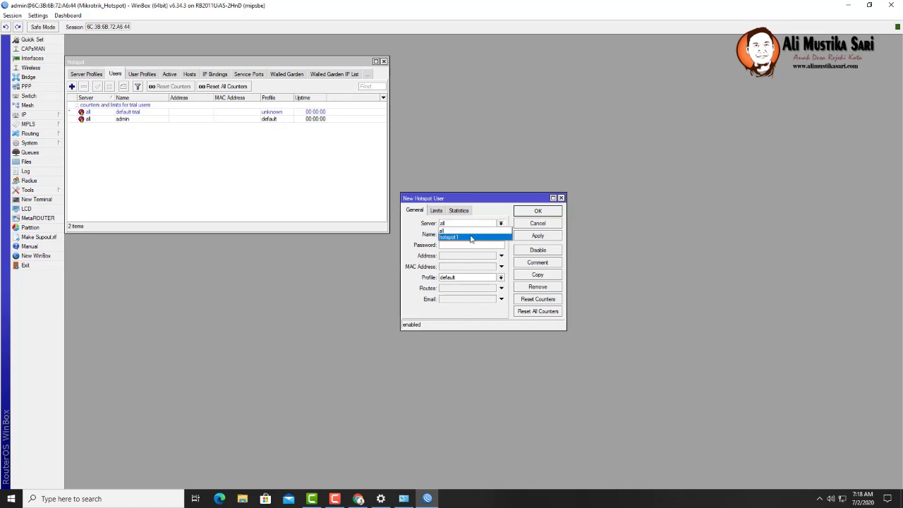
pyautogui.click(465, 235)
pyautogui.press('Tab')
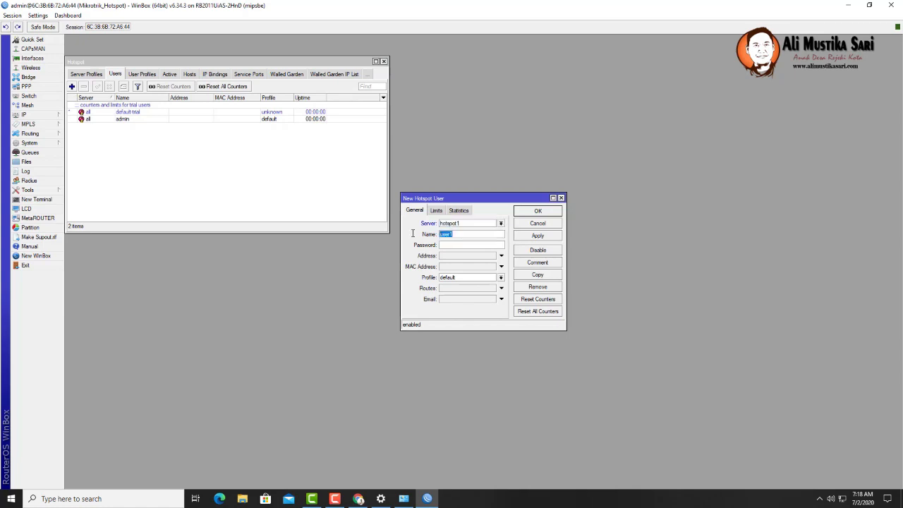
pyautogui.write('cobacoba')
pyautogui.click(501, 277)
pyautogui.click(488, 288)
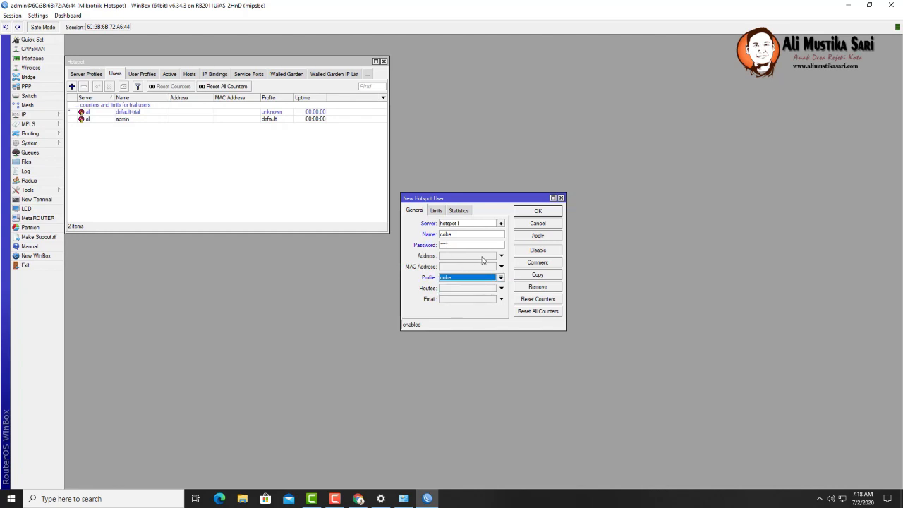
pyautogui.click(545, 239)
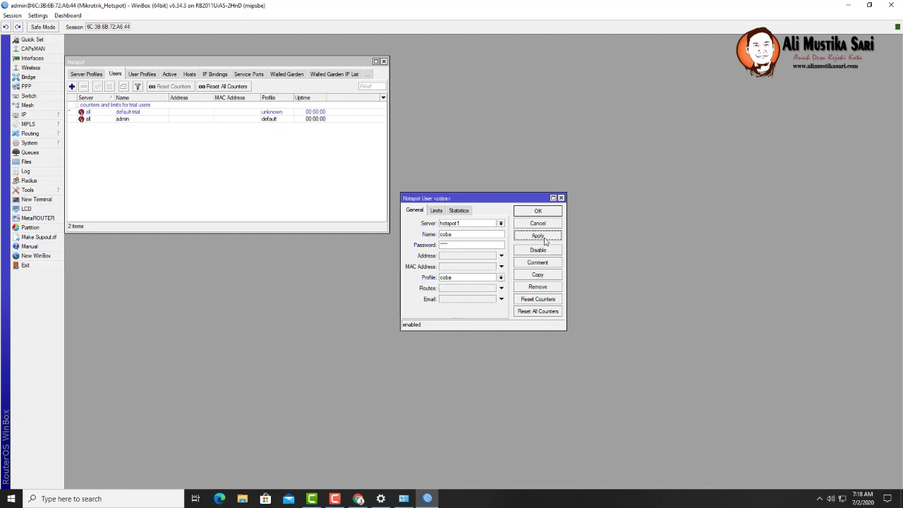
pyautogui.click(527, 214)
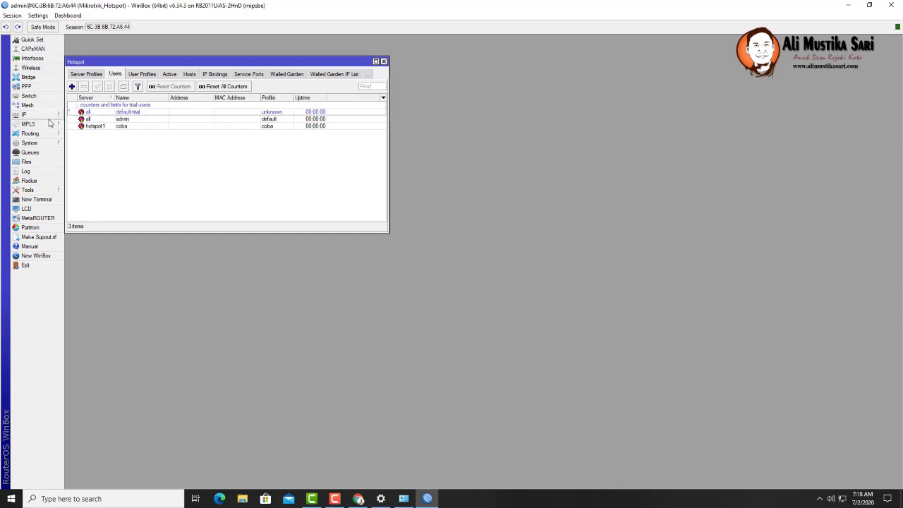
# - Copy the 10.10.10.1/23 address from WinBox's IP Addresses list
pyautogui.click(48, 115)
pyautogui.click(81, 134)
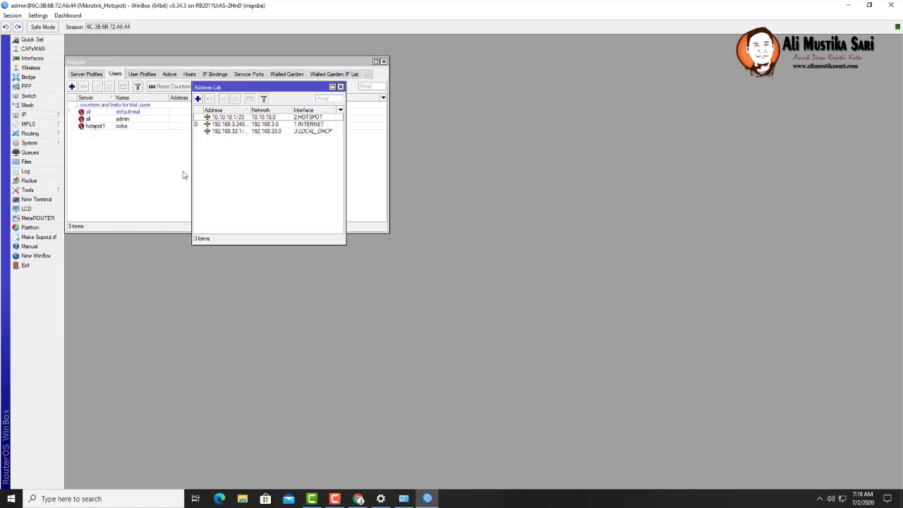
pyautogui.doubleClick(233, 118)
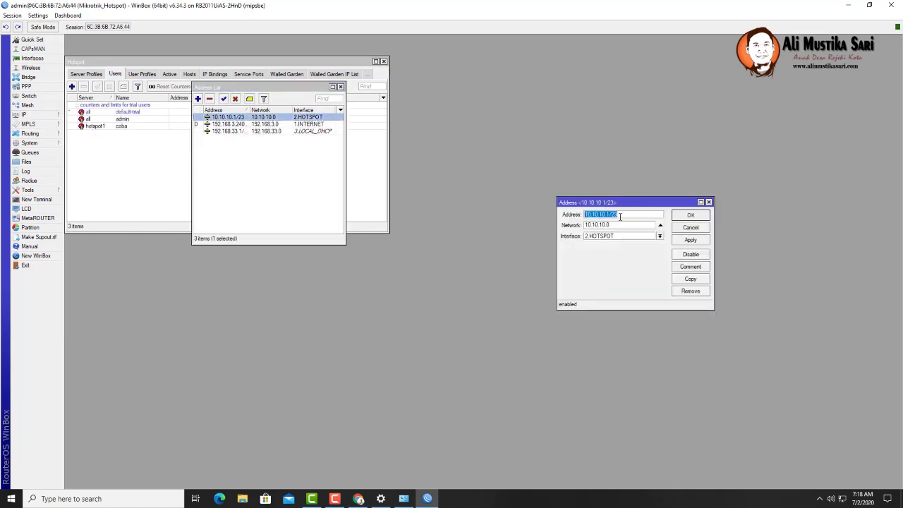
pyautogui.rightClick(590, 216)
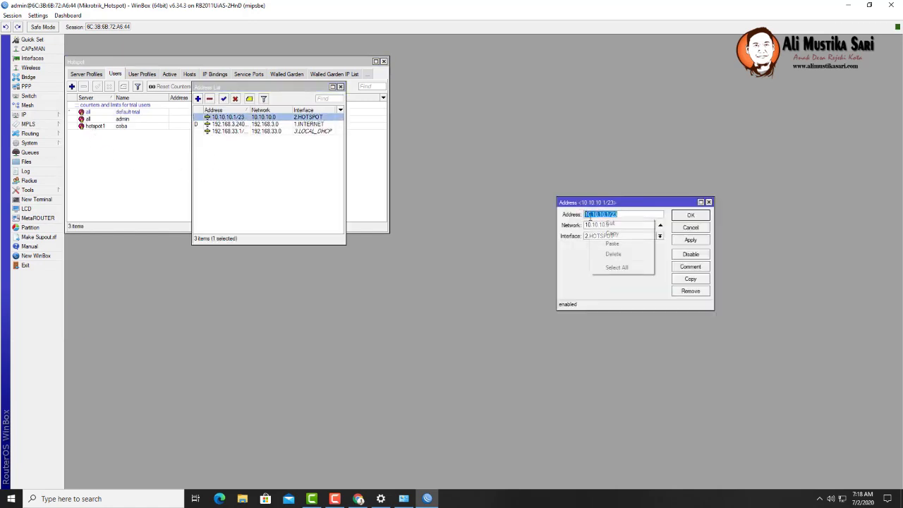
pyautogui.click(613, 234)
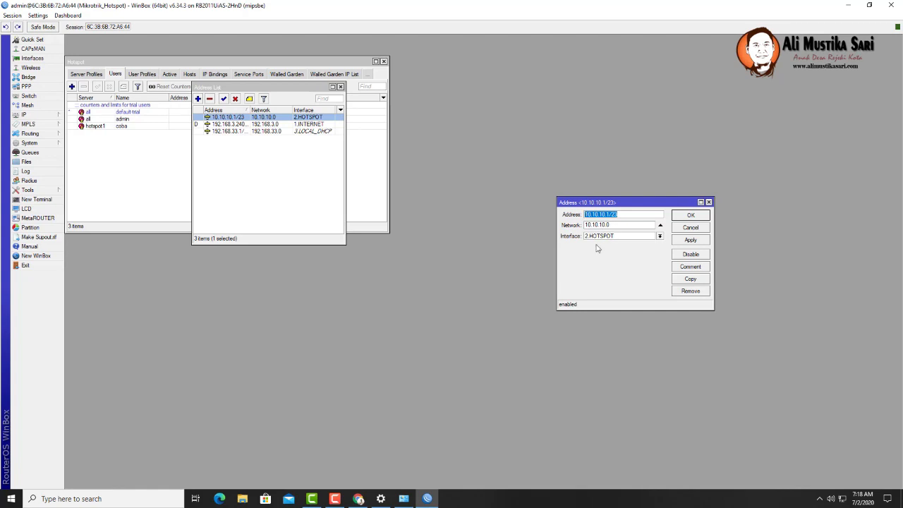
# - Paste the copied address into a new Notepad document and move it to the upper right
pyautogui.click(128, 499)
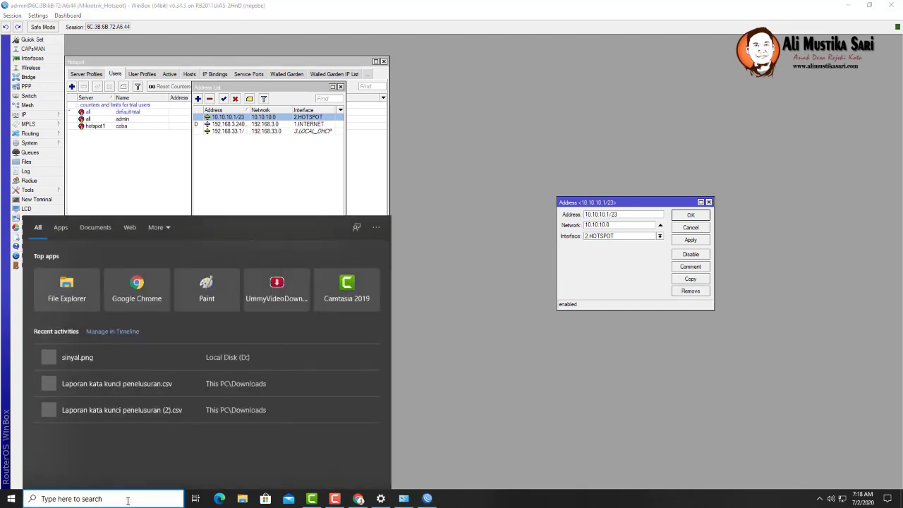
pyautogui.write('notepad')
pyautogui.press('Return')
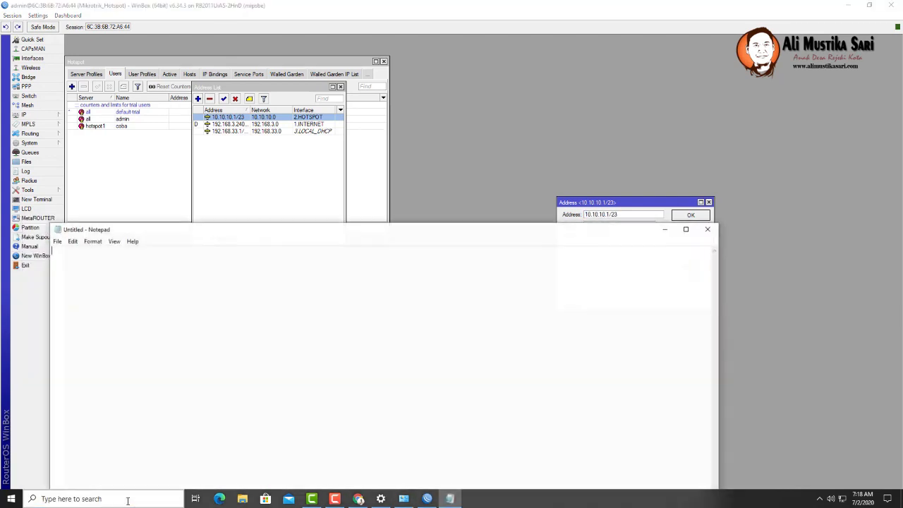
pyautogui.hotkey('ctrl', 'v')
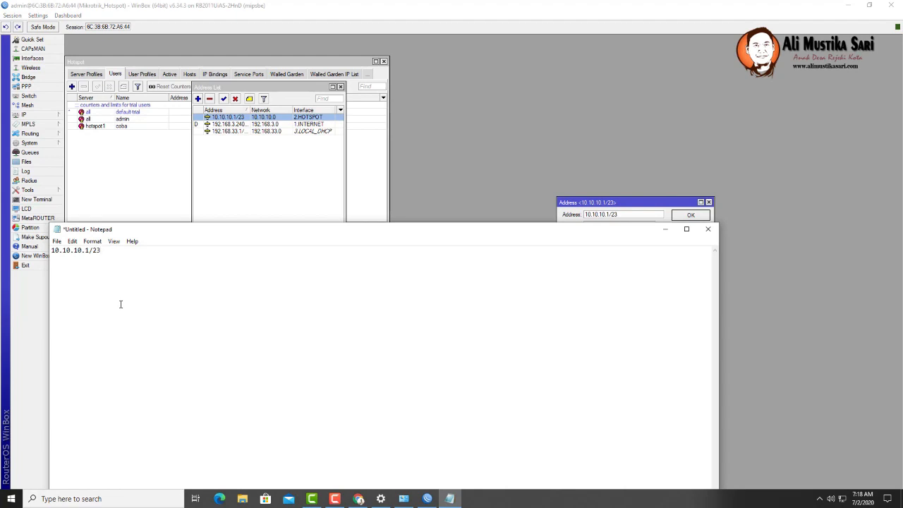
pyautogui.moveTo(289, 228); pyautogui.dragTo(565, 126)
pyautogui.click(12, 499)
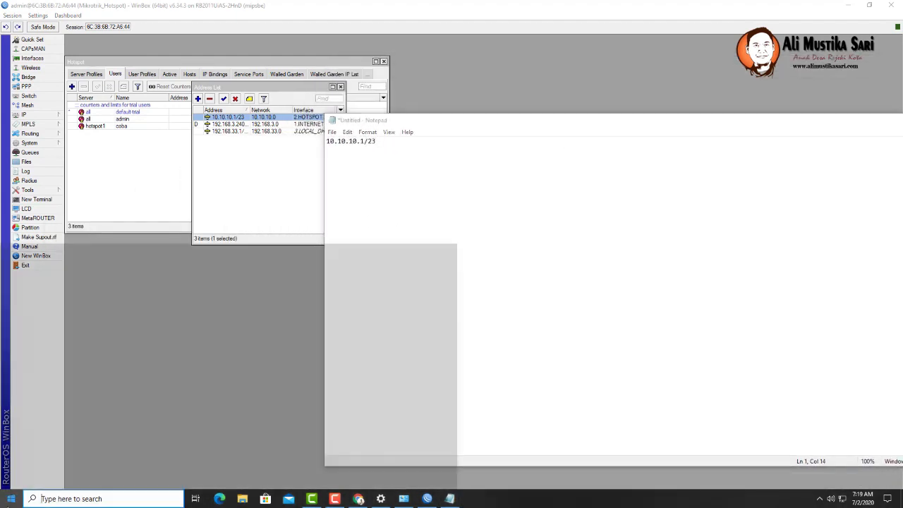
pyautogui.click(56, 499)
# - Start a blank Excel workbook with headers No, AP, IP, LOKASI and CHANNEL in A1:E1
pyautogui.write('exc')
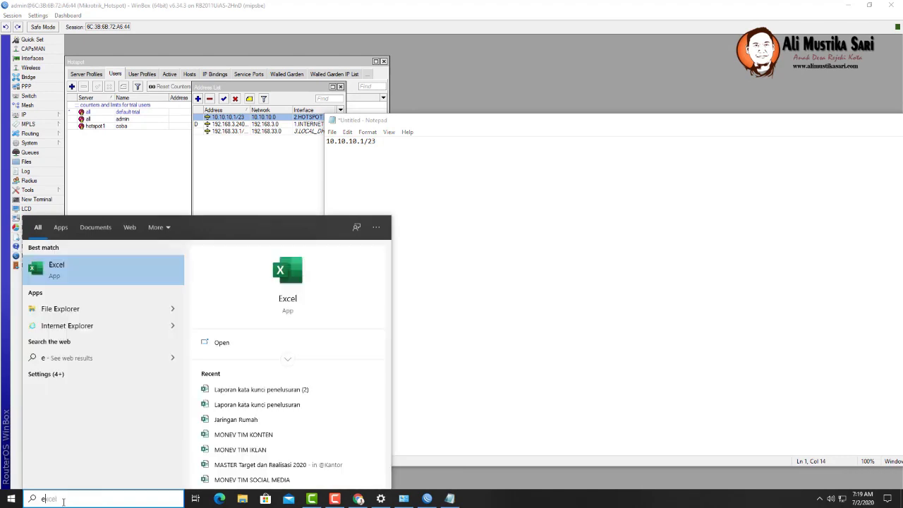
pyautogui.write('el')
pyautogui.press('Return')
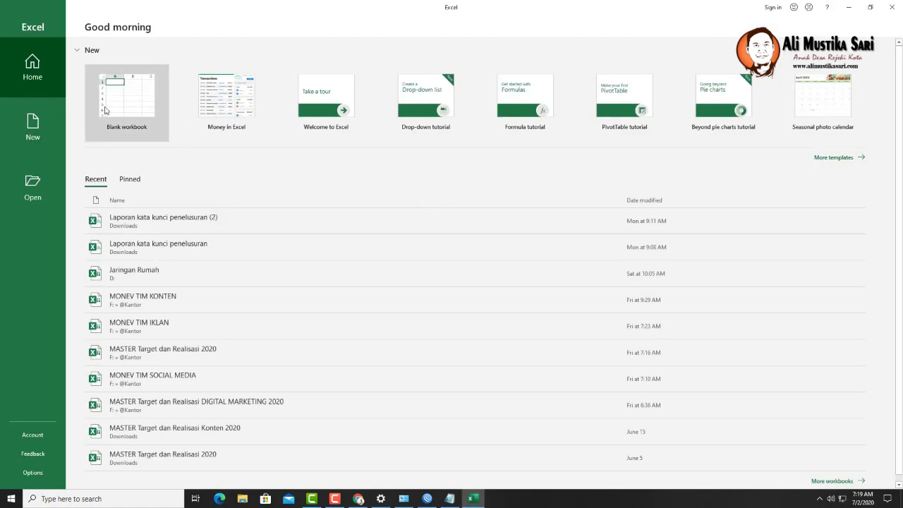
pyautogui.click(127, 107)
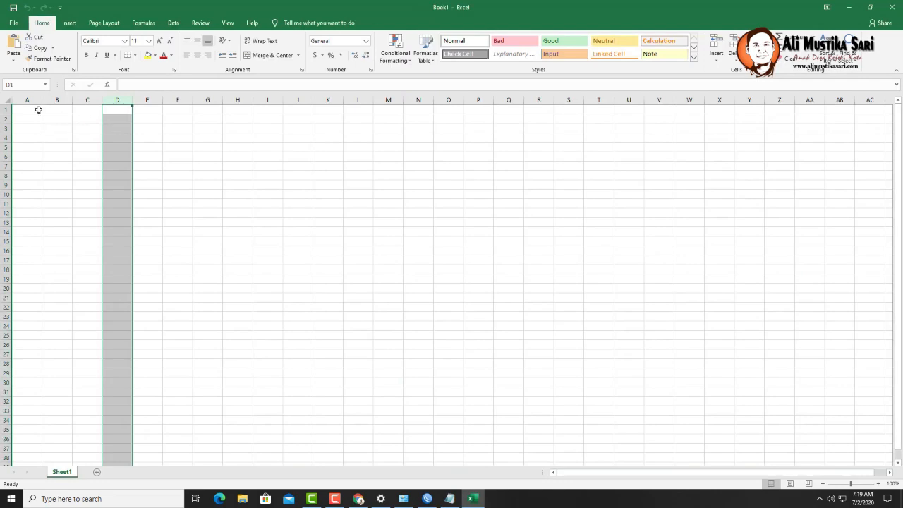
pyautogui.write('No')
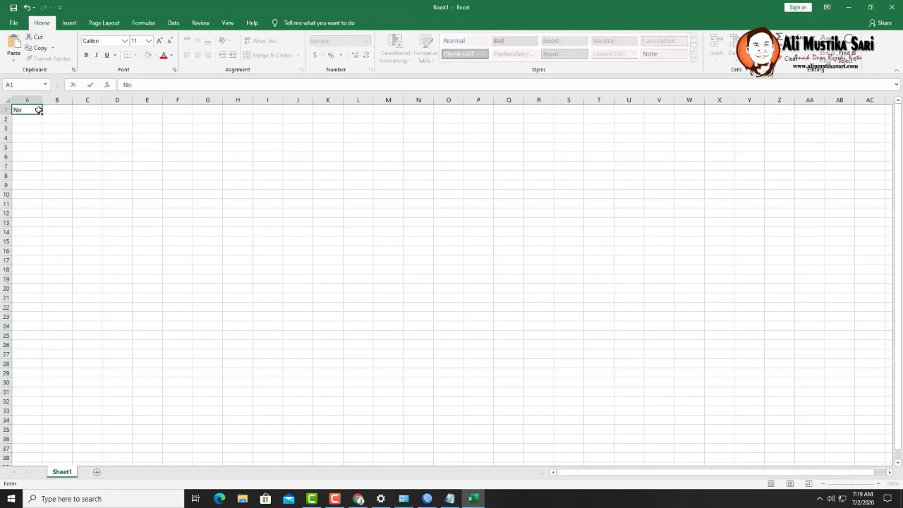
pyautogui.press('Tab')
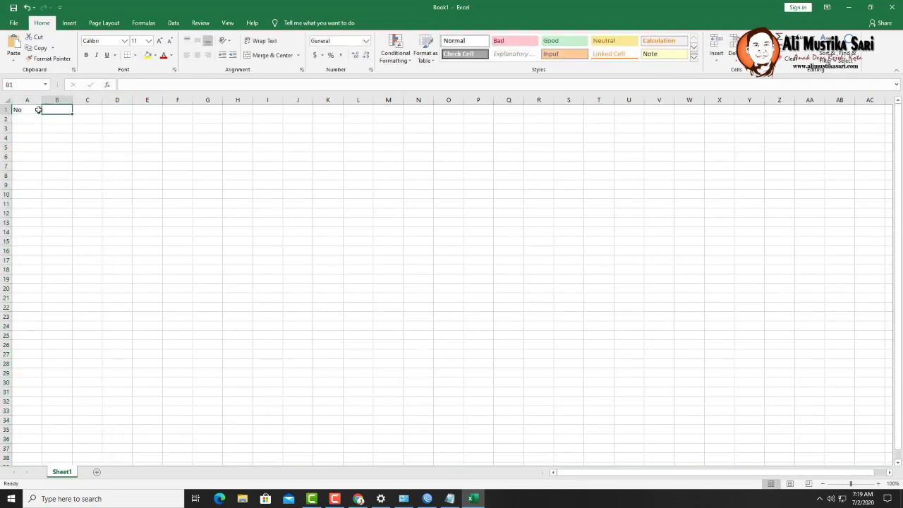
pyautogui.write('AP')
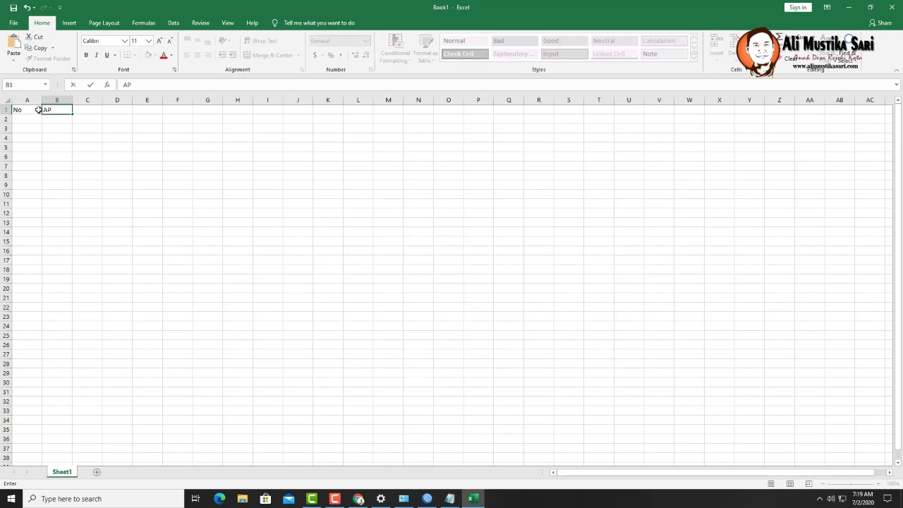
pyautogui.press('Tab')
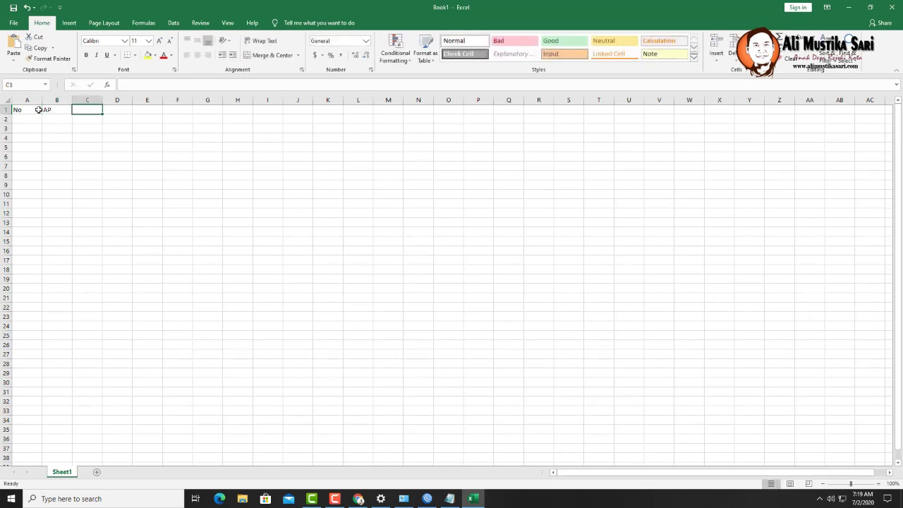
pyautogui.write('IP')
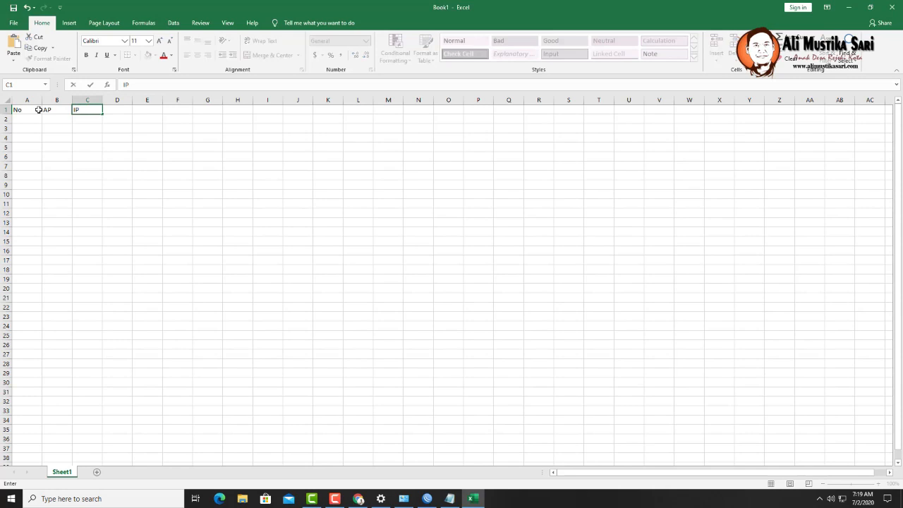
pyautogui.press('Tab')
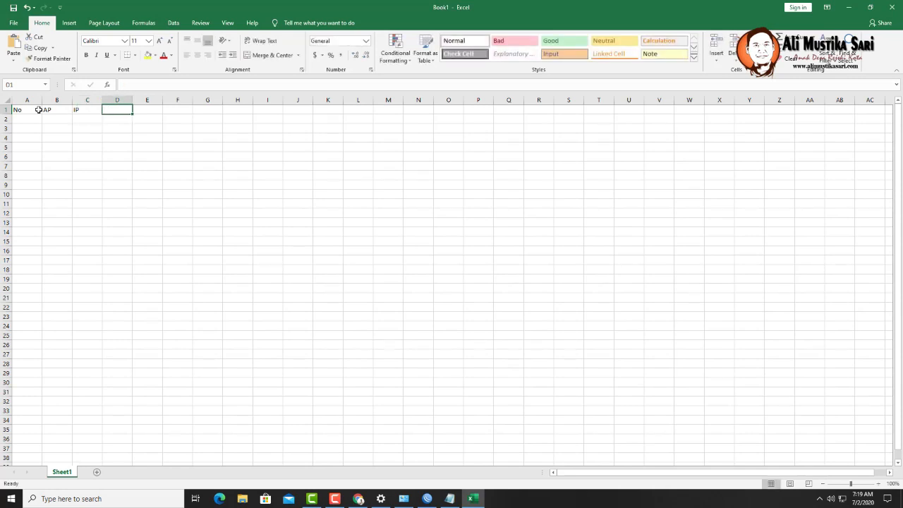
pyautogui.write('LO')
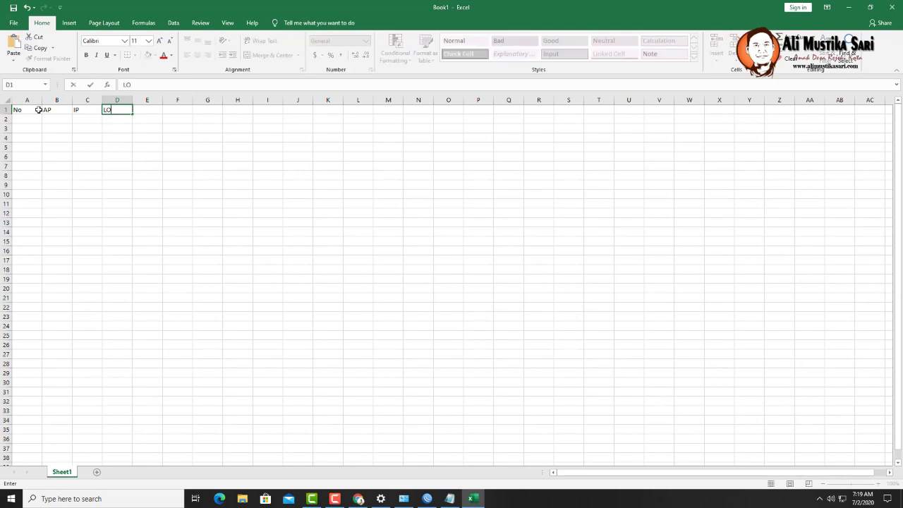
pyautogui.write('KASI')
pyautogui.press('Tab')
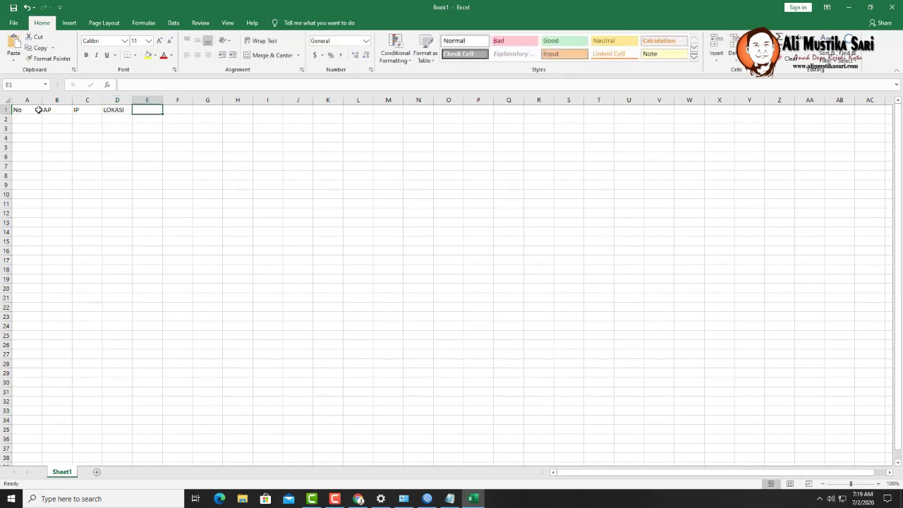
pyautogui.write('CH')
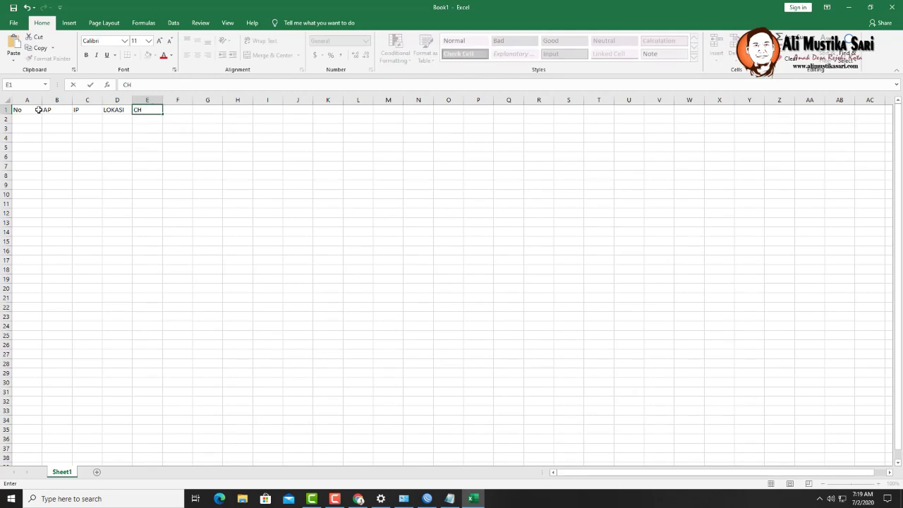
pyautogui.write('ANNEL')
pyautogui.press('Return')
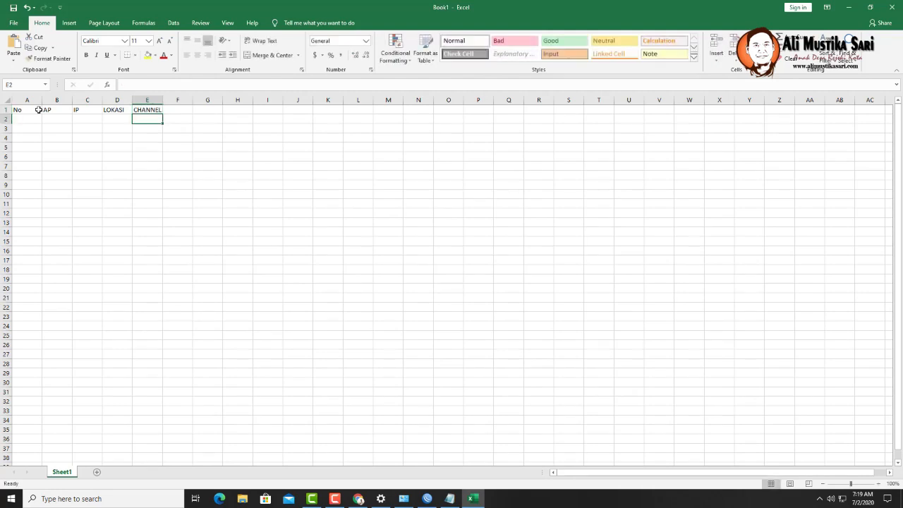
pyautogui.press('Left')
pyautogui.press('Left')
pyautogui.press('Left')
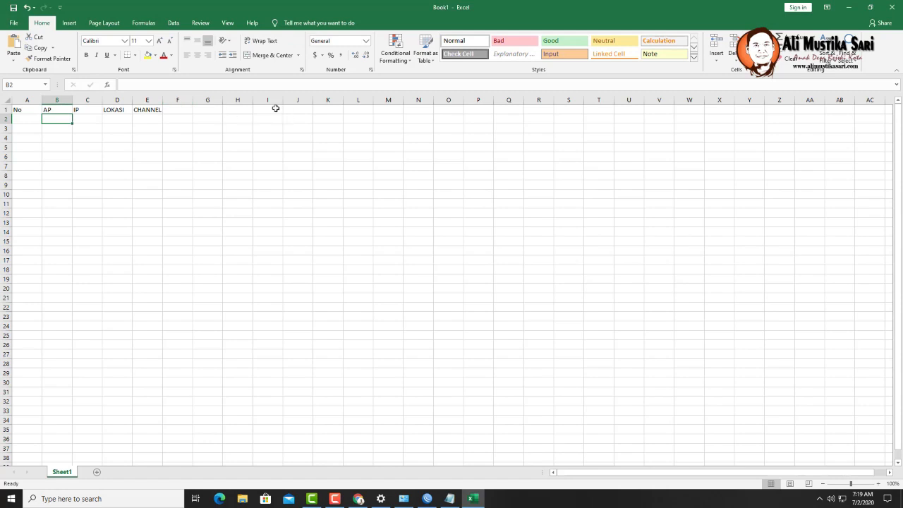
# - Add an IP GATEWAY header in I1 with 10.10.10.1 (without /23) beneath it
pyautogui.click(276, 108)
pyautogui.write('K')
pyautogui.press('BackSpace')
pyautogui.write('IP')
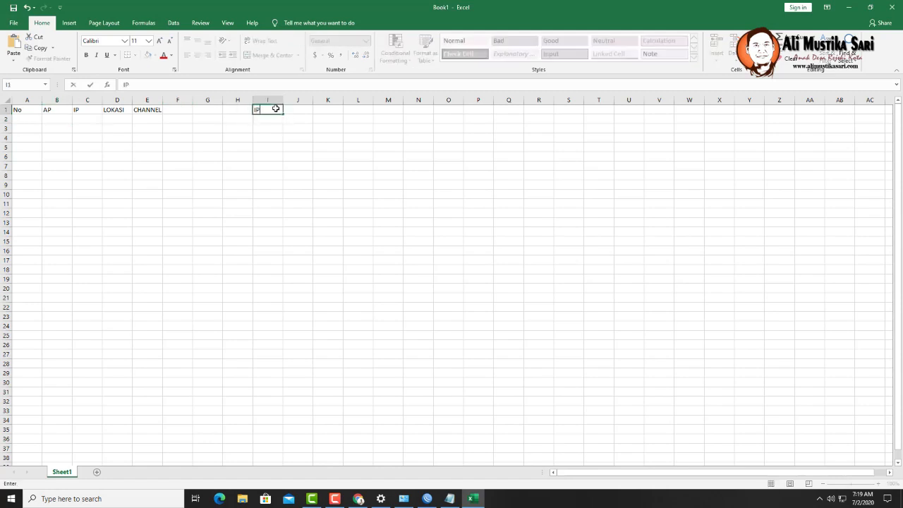
pyautogui.write(' GATEWAY')
pyautogui.press('Return')
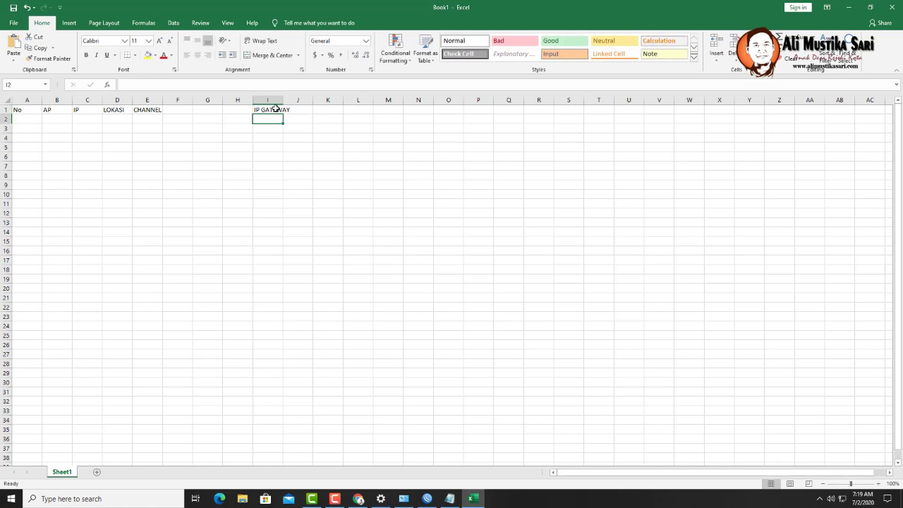
pyautogui.write('10.10.10.1/23')
pyautogui.click(187, 86)
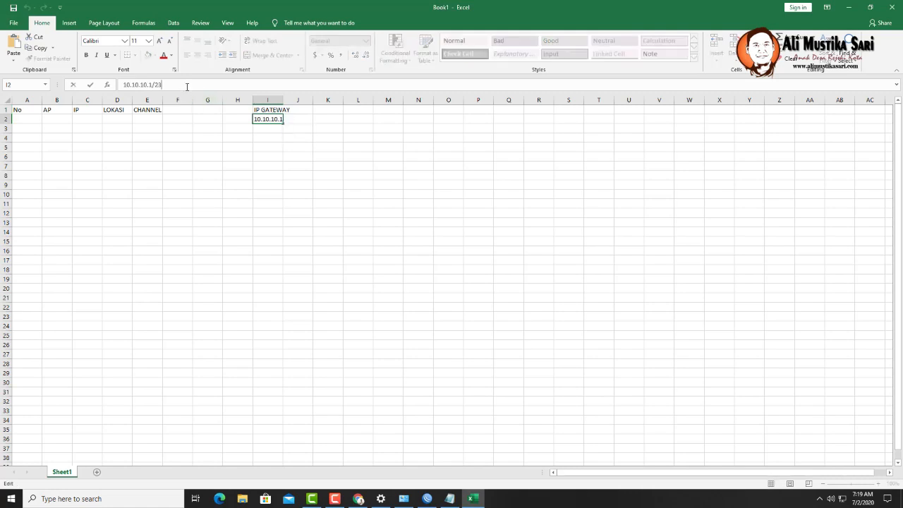
pyautogui.press('BackSpace')
pyautogui.press('BackSpace')
pyautogui.press('BackSpace')
pyautogui.click(147, 269)
# - Narrow the No column, widen CHANNEL slightly, and enter 1 in A2
pyautogui.moveTo(161, 99); pyautogui.dragTo(163, 100)
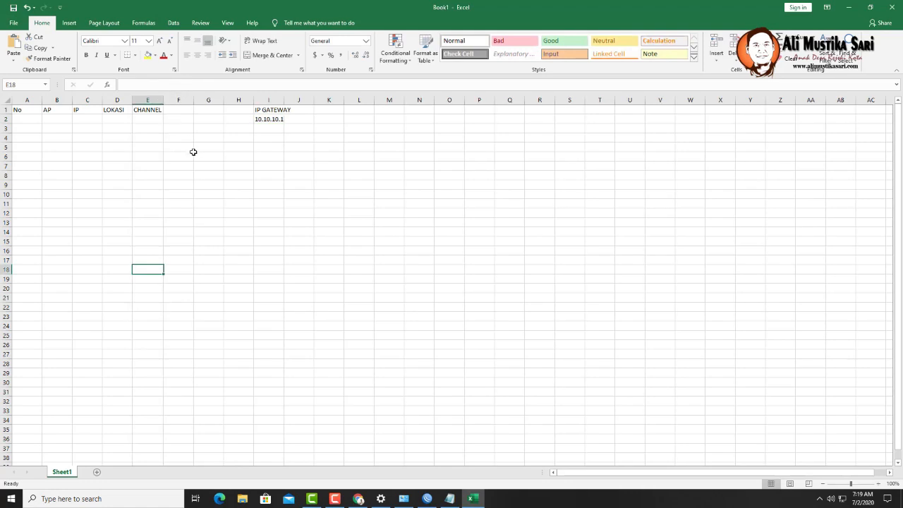
pyautogui.moveTo(41, 100); pyautogui.dragTo(26, 100)
pyautogui.click(18, 119)
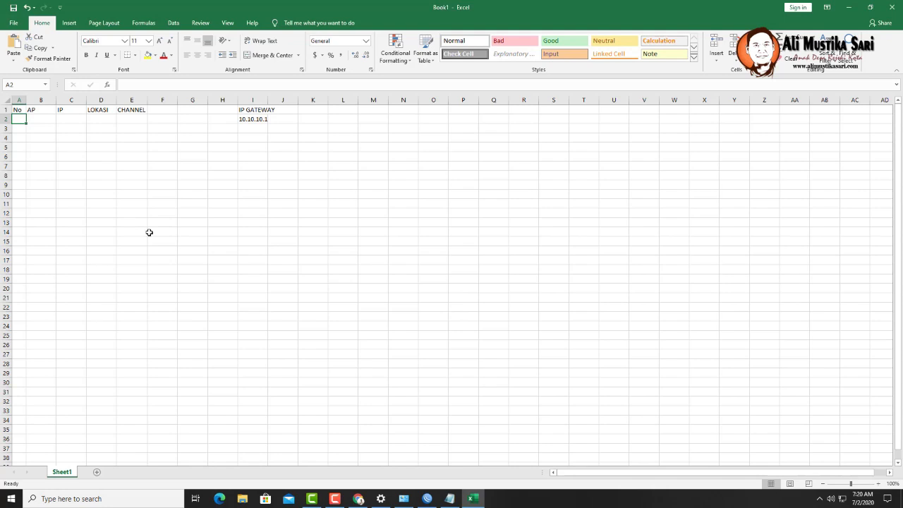
pyautogui.write('1')
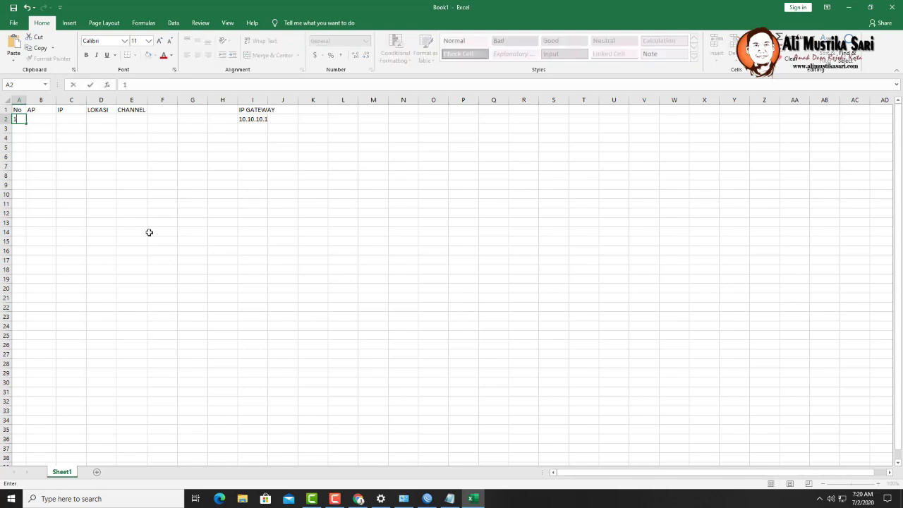
pyautogui.press('Tab')
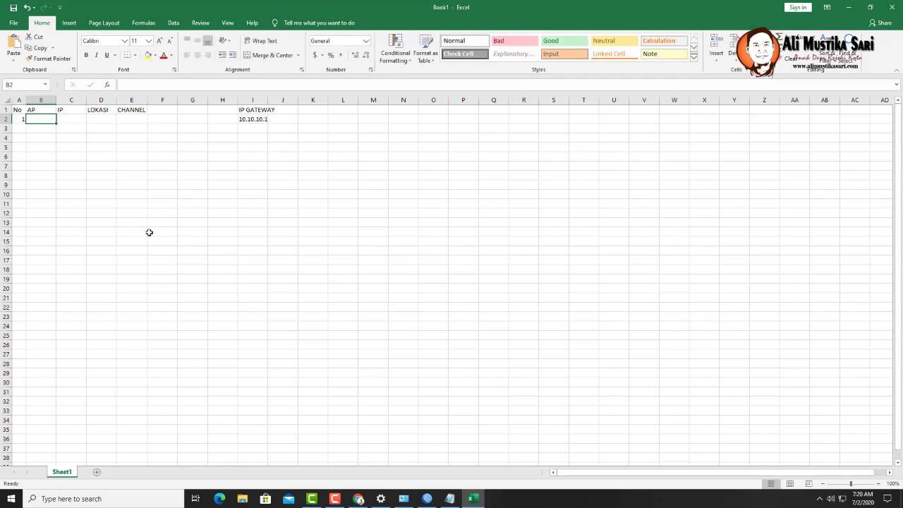
pyautogui.click(162, 100)
# - Insert a new column F headed BRAND
pyautogui.rightClick(162, 101)
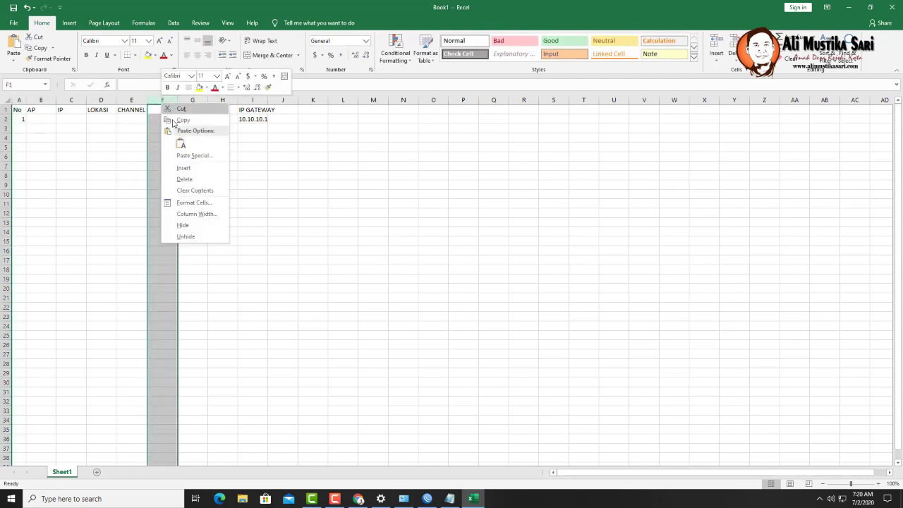
pyautogui.click(184, 167)
pyautogui.click(161, 111)
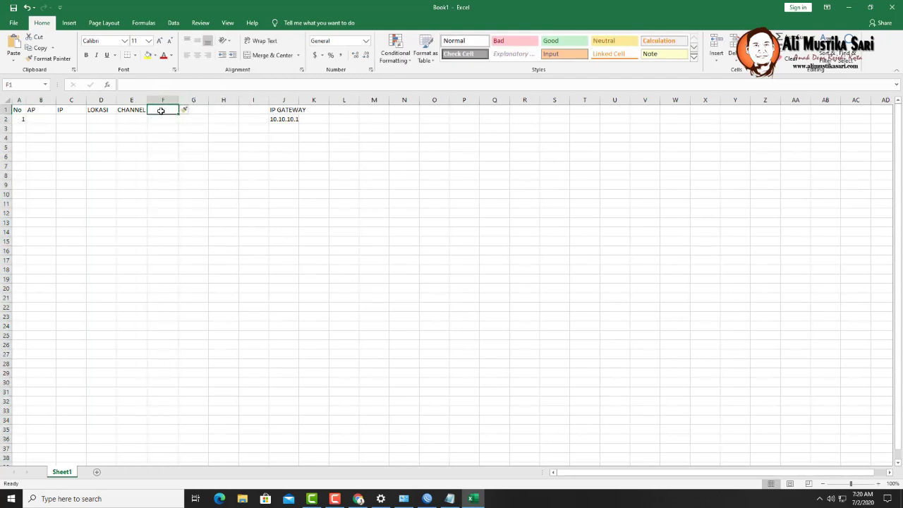
pyautogui.write('Mer')
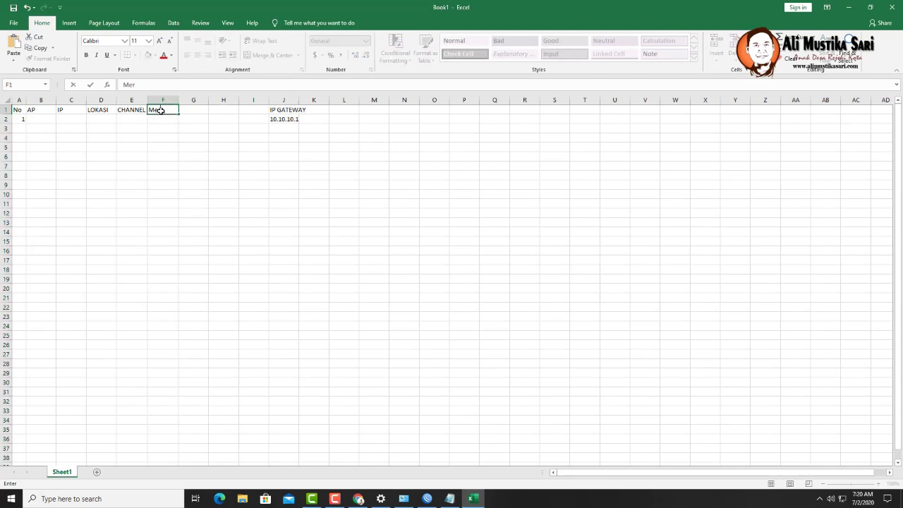
pyautogui.press('BackSpace')
pyautogui.press('BackSpace')
pyautogui.press('BackSpace')
pyautogui.write('BRAND')
pyautogui.press('Return')
# - Fill row 2 with IP 3, its location, channel 1 and brand TOTOLINK
pyautogui.press('Left')
pyautogui.press('Left')
pyautogui.press('Left')
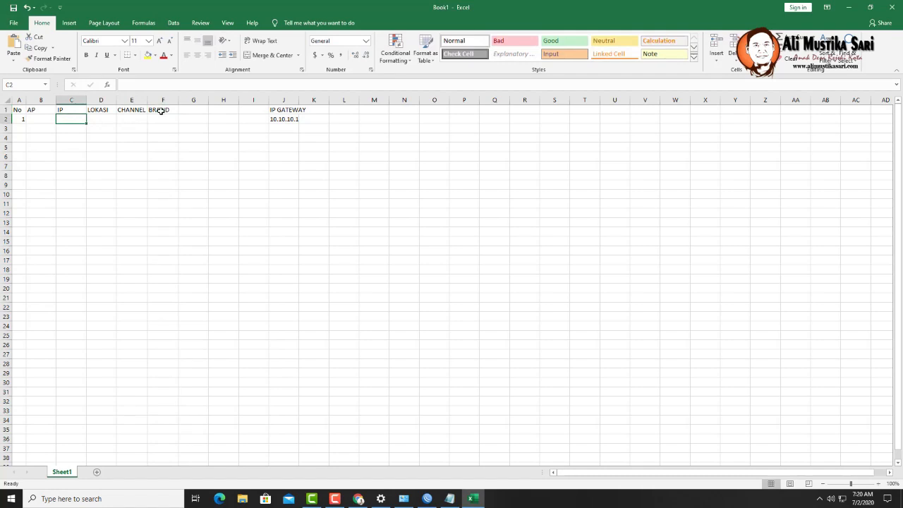
pyautogui.write('3')
pyautogui.press('Tab')
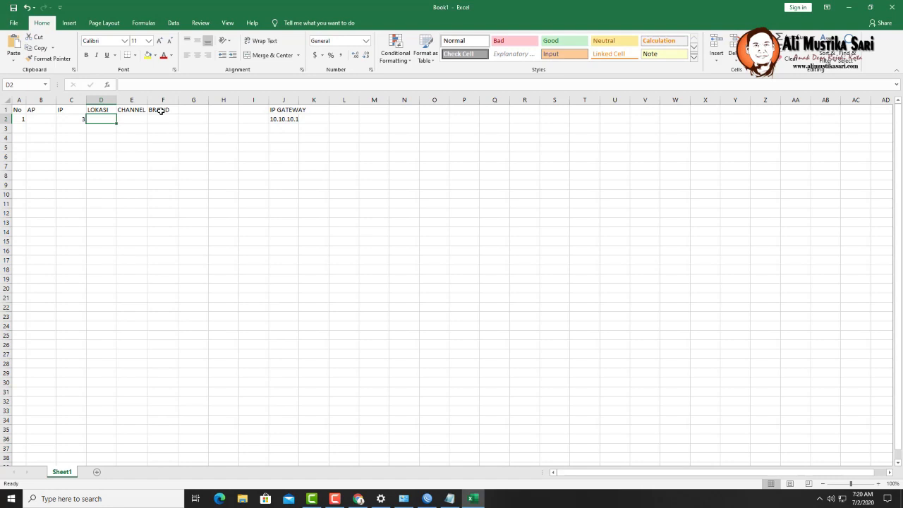
pyautogui.write('Sel')
pyautogui.press('BackSpace')
pyautogui.write('elata')
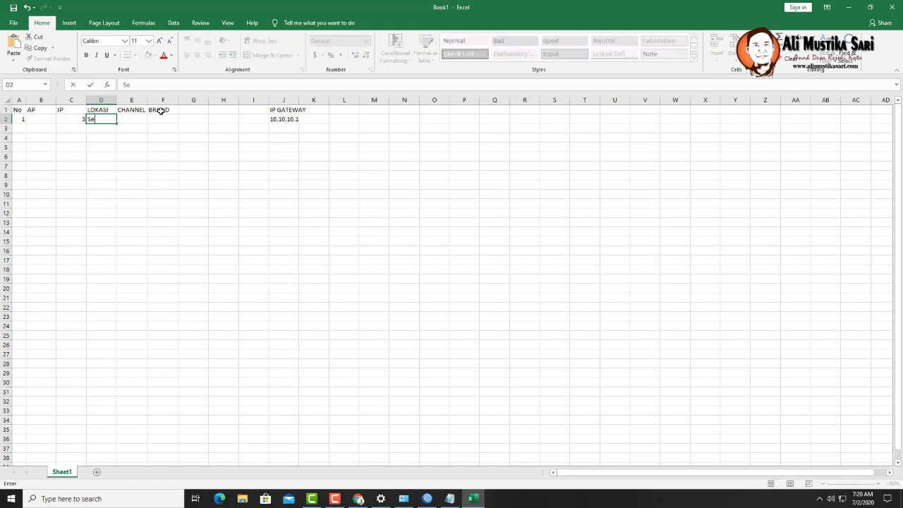
pyautogui.press('BackSpace')
pyautogui.press('BackSpace')
pyautogui.press('BackSpace')
pyautogui.press('BackSpace')
pyautogui.press('BackSpace')
pyautogui.press('BackSpace')
pyautogui.write('Sel')
pyautogui.press('BackSpace')
pyautogui.press('BackSpace')
pyautogui.press('BackSpace')
pyautogui.write('PAK ALI')
pyautogui.press('Tab')
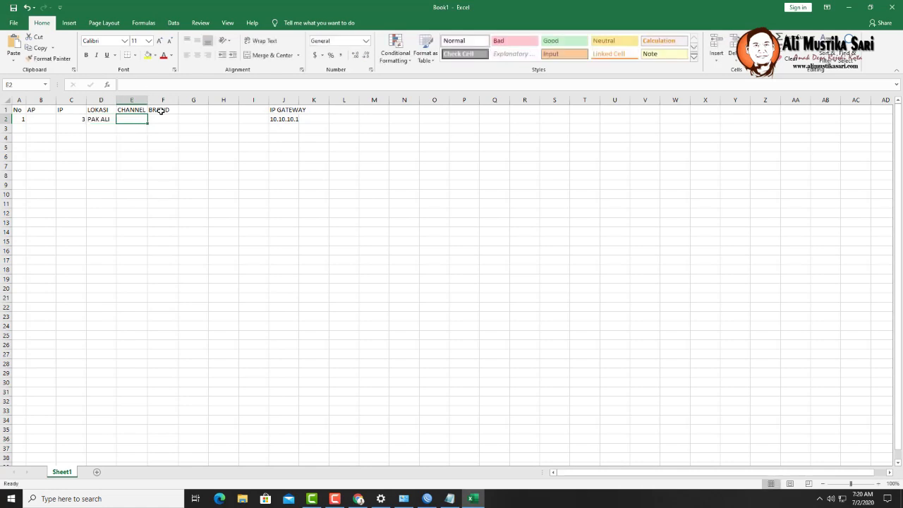
pyautogui.write('1')
pyautogui.press('Tab')
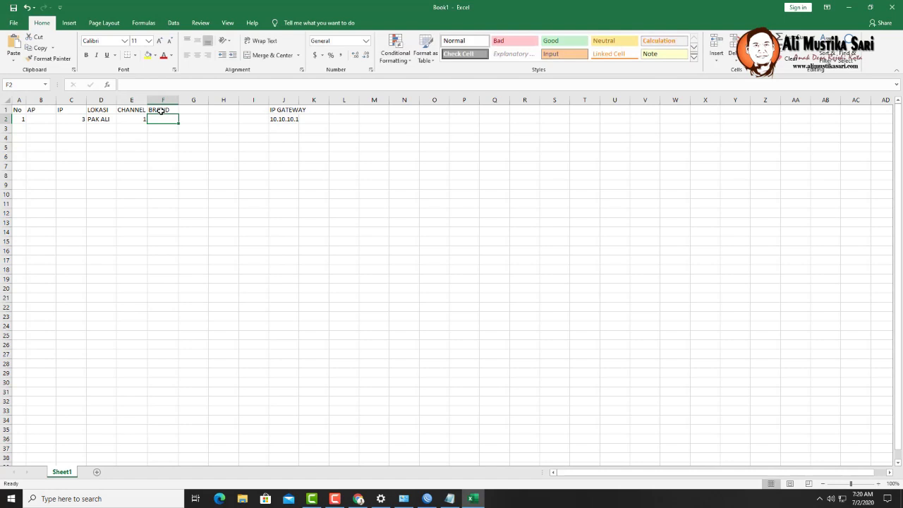
pyautogui.write('Toto')
pyautogui.press('BackSpace')
pyautogui.press('BackSpace')
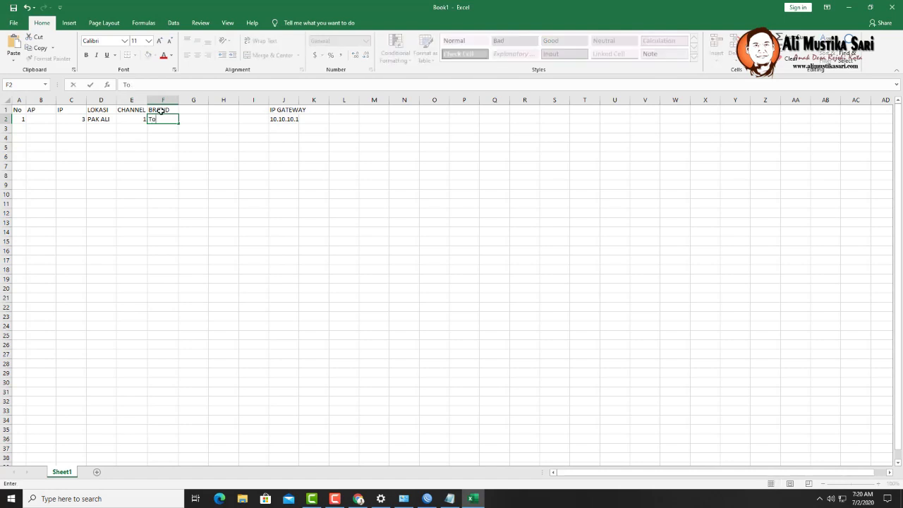
pyautogui.press('BackSpace')
pyautogui.press('BackSpace')
pyautogui.write('TOTOLINK')
pyautogui.click(193, 117)
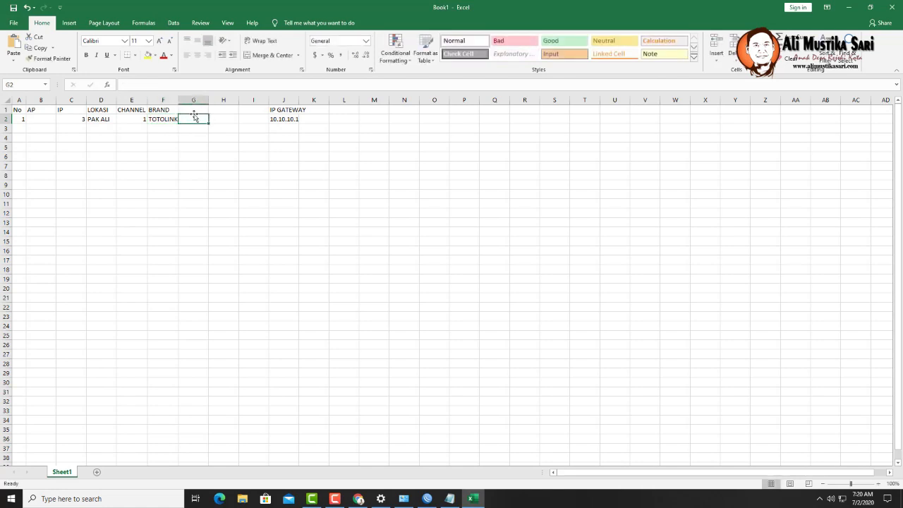
# - Add a TYPE header in G1 with N300RH as the first row's type
pyautogui.click(194, 110)
pyautogui.write('TYPE')
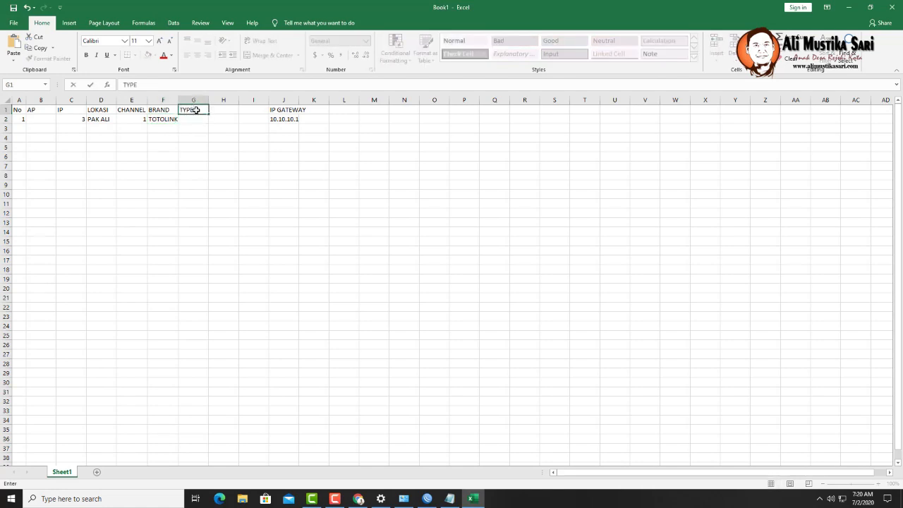
pyautogui.press('Return')
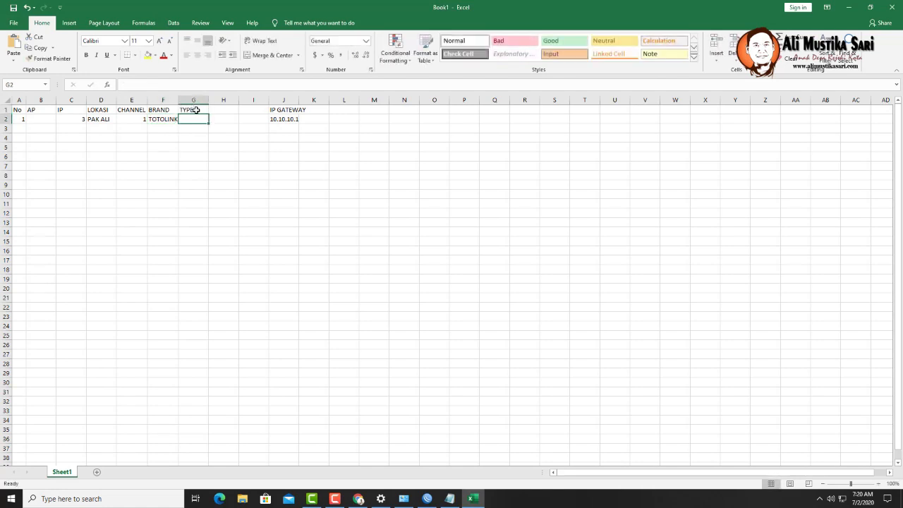
pyautogui.write('N3')
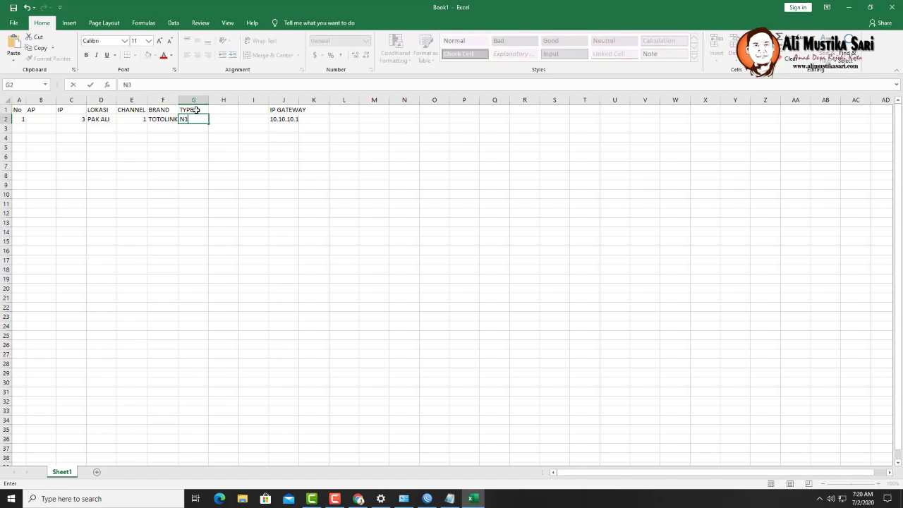
pyautogui.write('00RH')
pyautogui.click(211, 176)
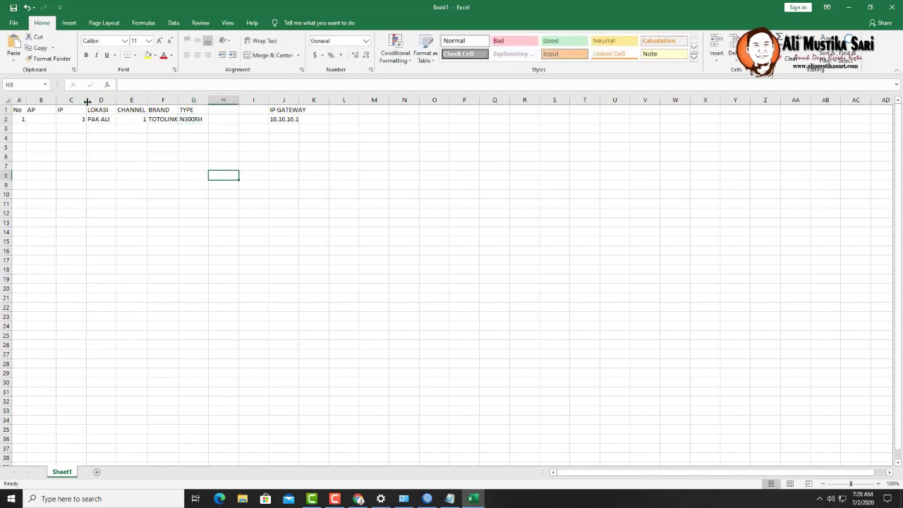
# - Enter MASALINET #1 in B2 and AutoFit the AP column to display it fully
pyautogui.moveTo(86, 101); pyautogui.dragTo(37, 102)
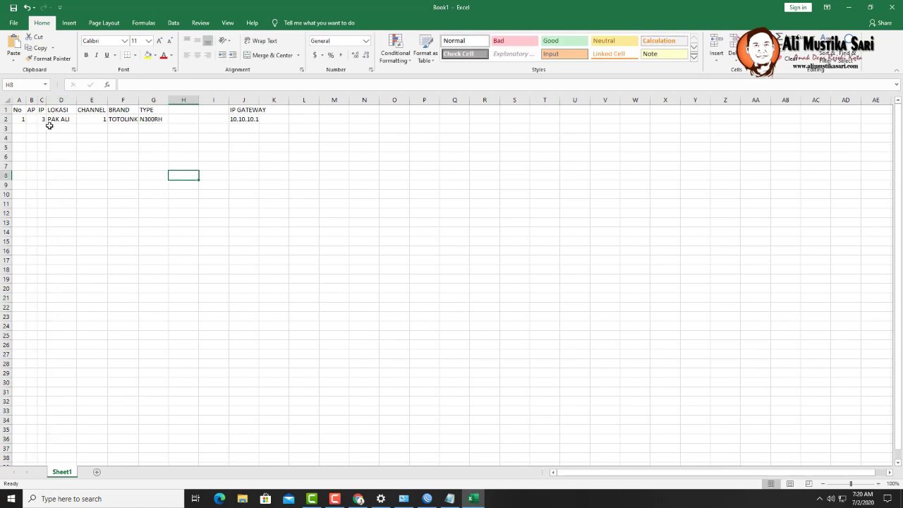
pyautogui.click(32, 121)
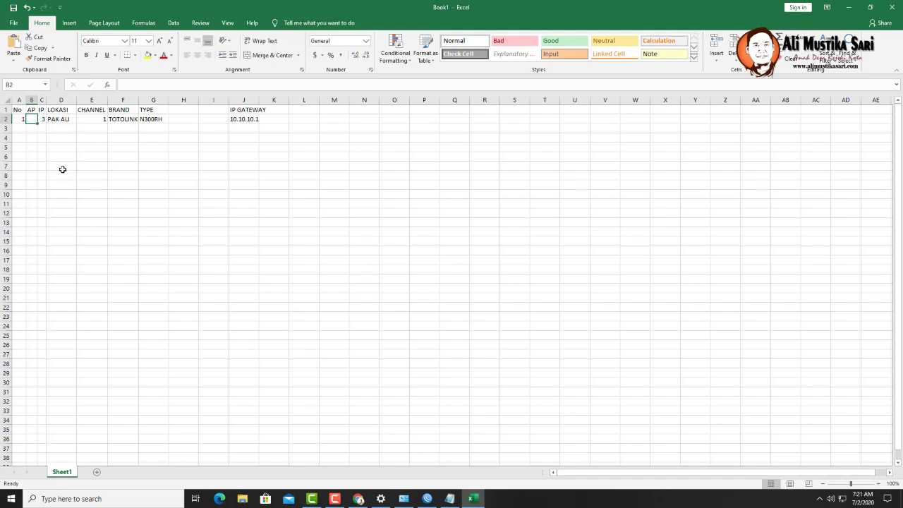
pyautogui.write('MASALI')
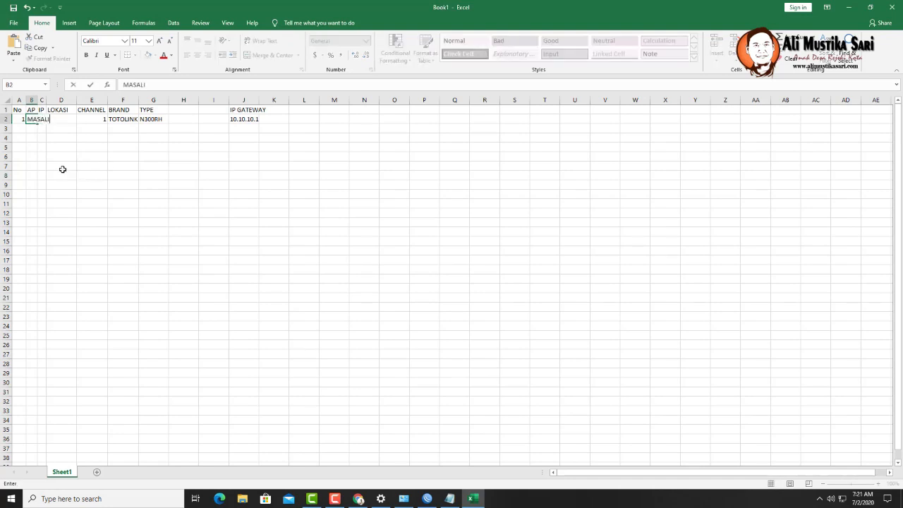
pyautogui.write('NET #1')
pyautogui.click(103, 194)
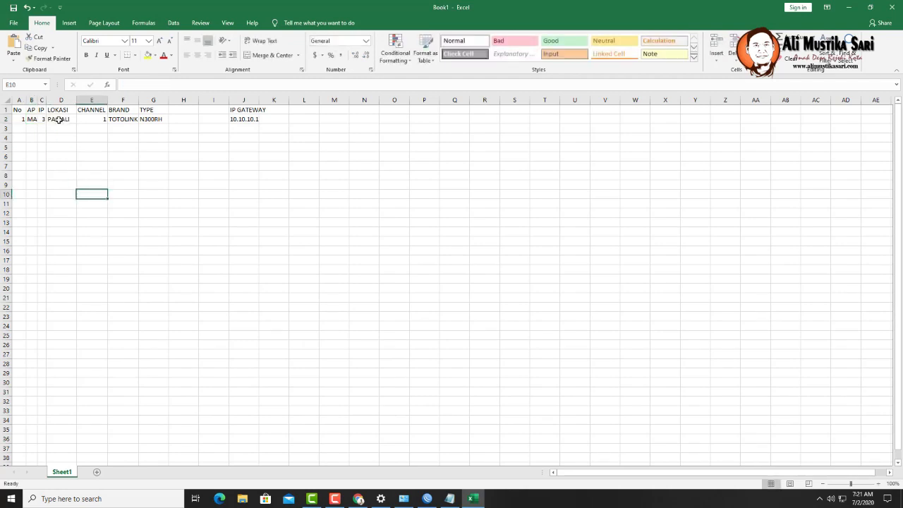
pyautogui.doubleClick(37, 100)
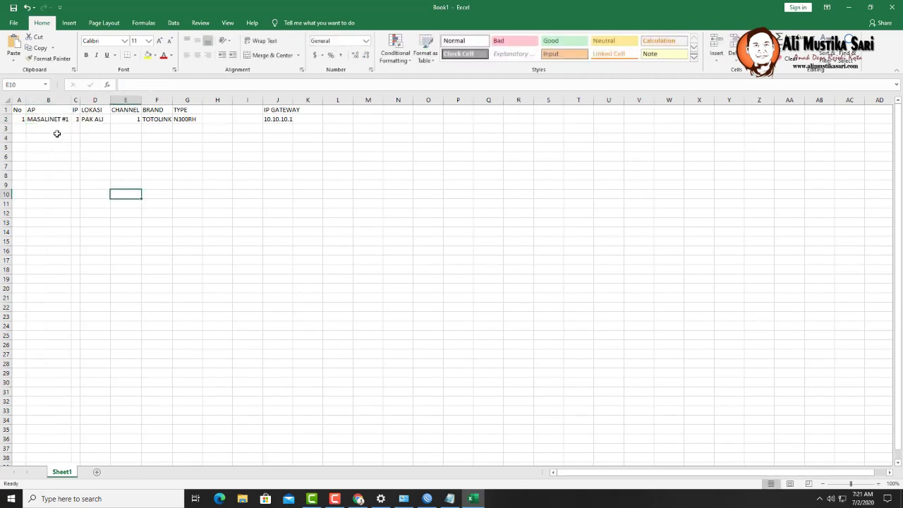
pyautogui.click(47, 118)
pyautogui.click(63, 161)
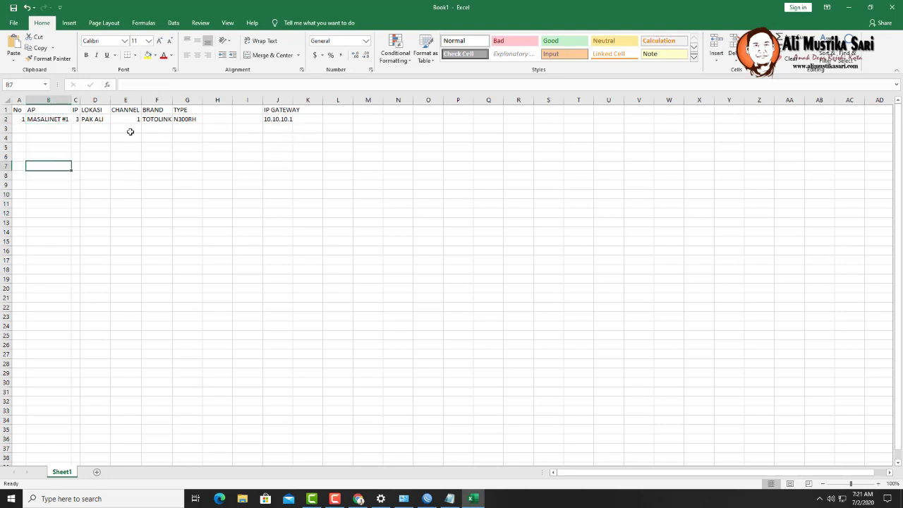
pyautogui.click(77, 119)
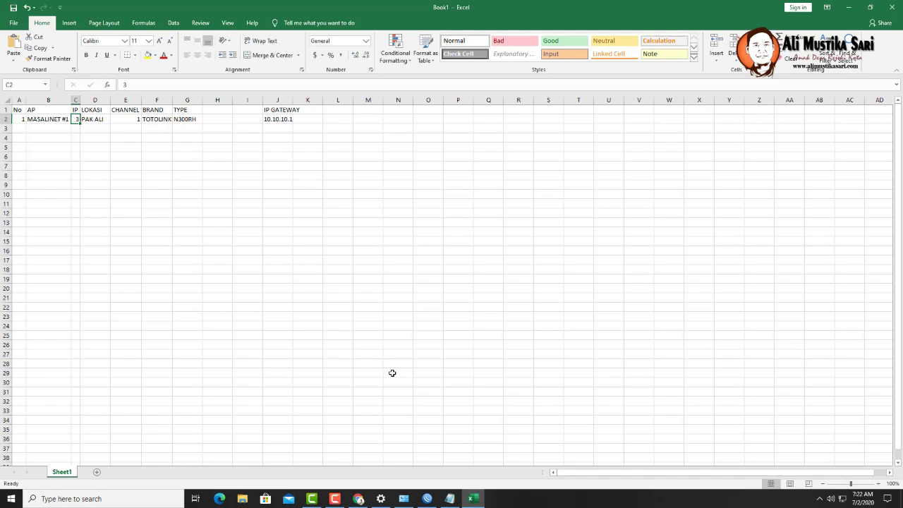
# - Switch from the Excel sheet to the browser showing the TOTOLINK login at 192.168.1.1
pyautogui.click(358, 498)
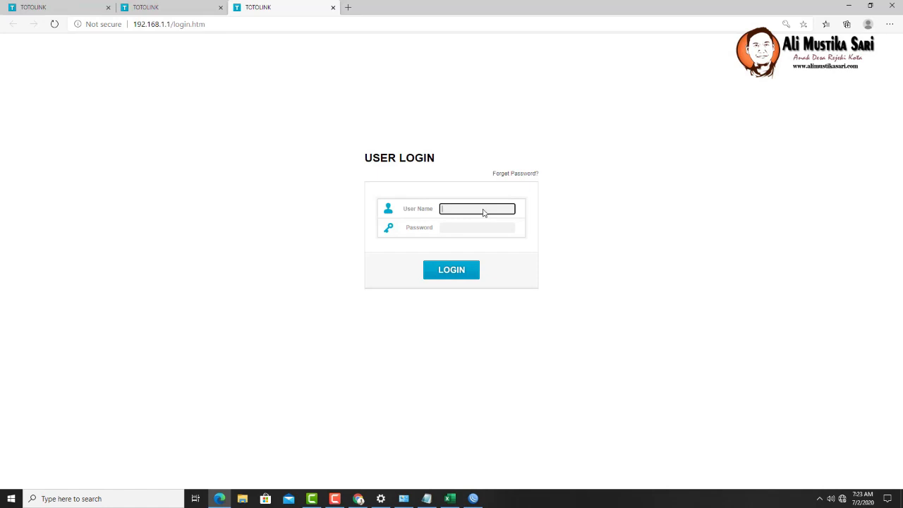
# - Sign in to the TOTOLINK admin as admin and close a duplicate router tab
pyautogui.write('admin')
pyautogui.press('Tab')
pyautogui.write('admi')
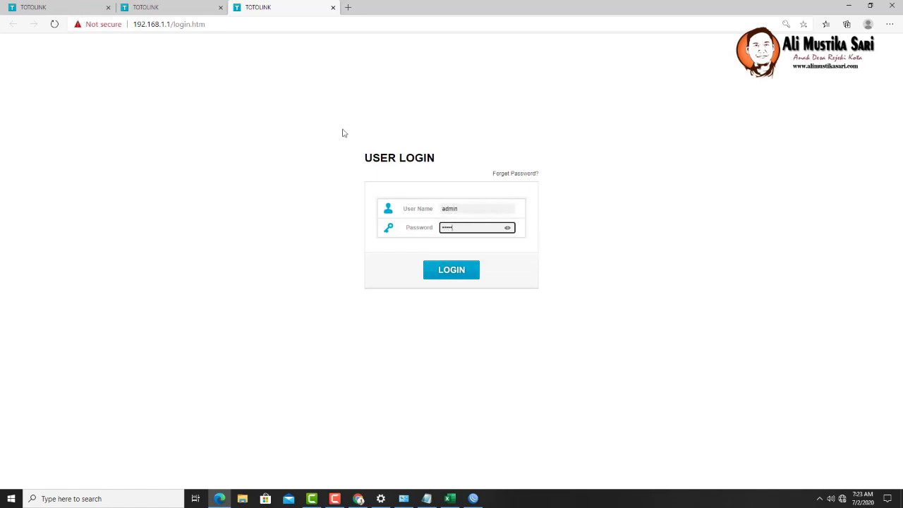
pyautogui.click(221, 8)
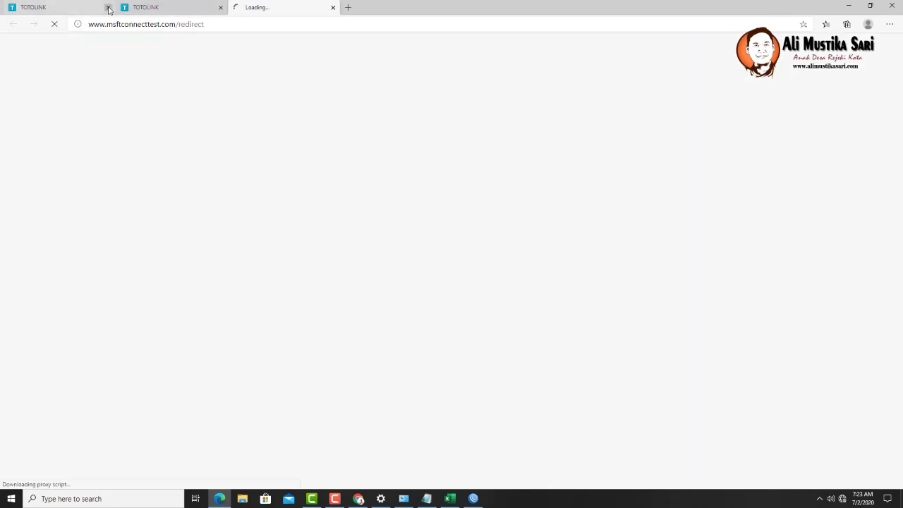
pyautogui.click(143, 9)
pyautogui.click(450, 272)
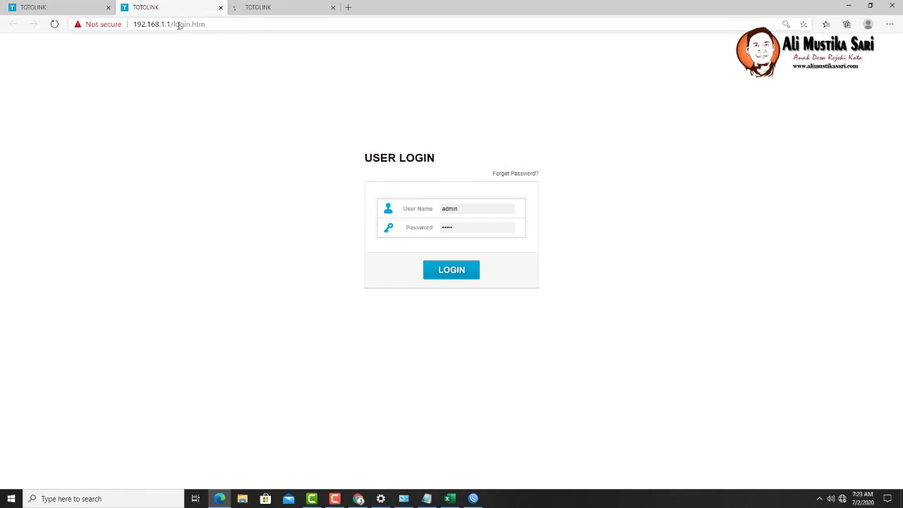
# - Load the router's root address, close the leftover tabs, and open Advanced Setup
pyautogui.moveTo(174, 23); pyautogui.dragTo(258, 24)
pyautogui.press('BackSpace')
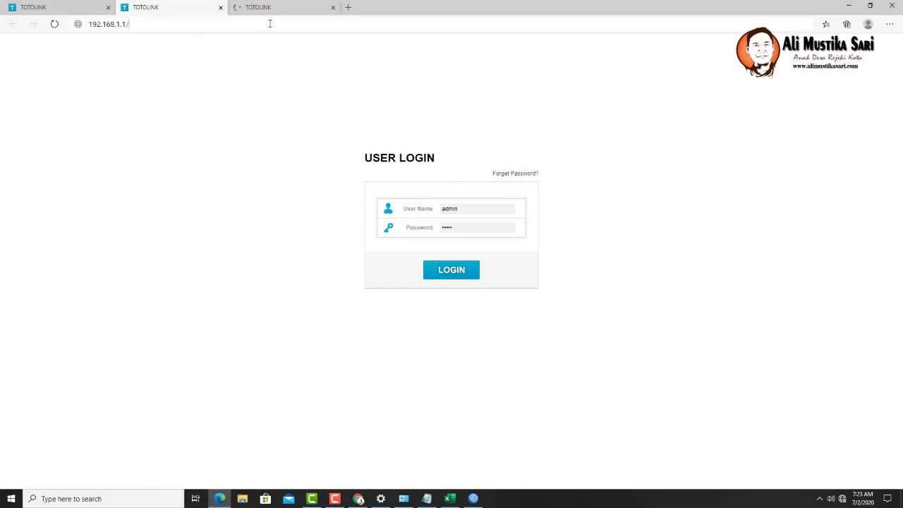
pyautogui.press('Return')
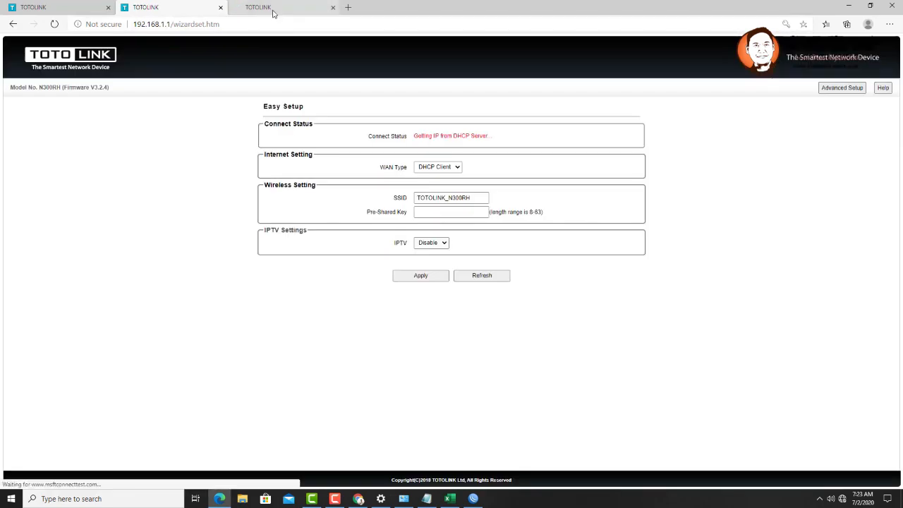
pyautogui.click(293, 7)
pyautogui.click(332, 7)
pyautogui.click(88, 8)
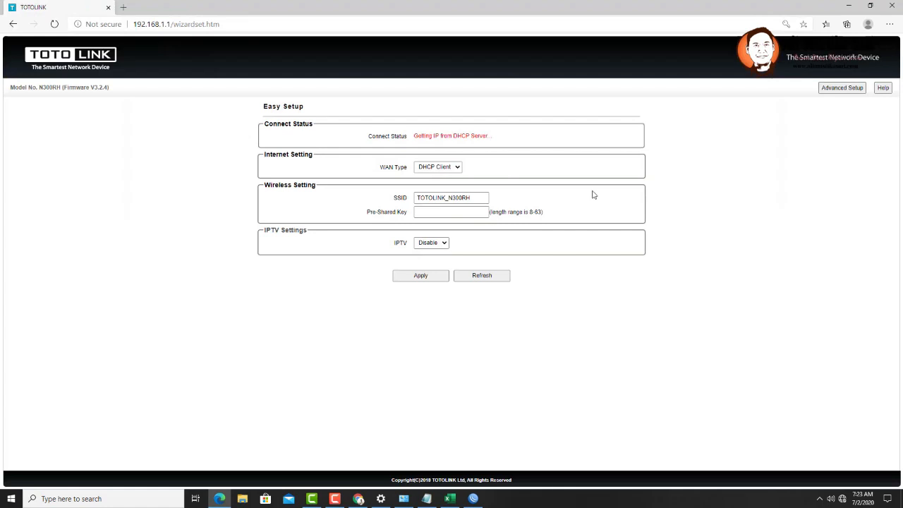
pyautogui.click(836, 91)
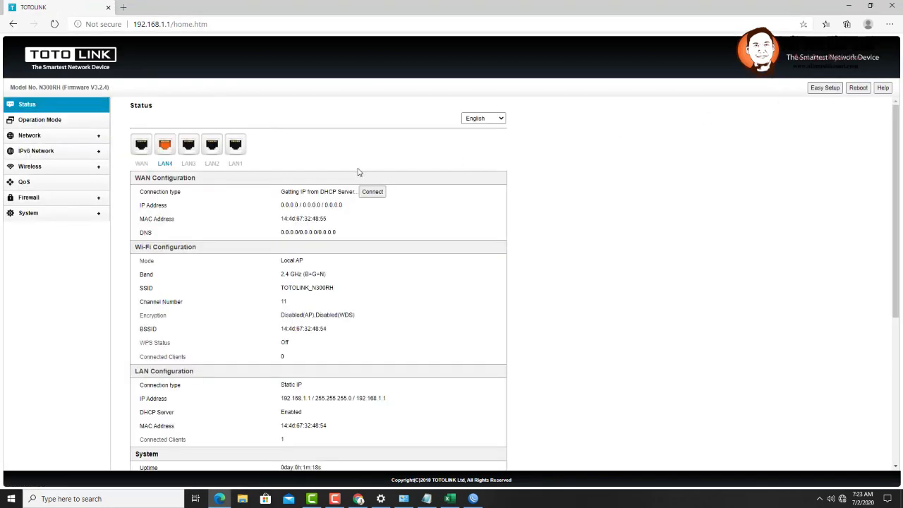
# - Switch the operation mode to AP Mode and enter SSID MASALINET #1
pyautogui.click(50, 122)
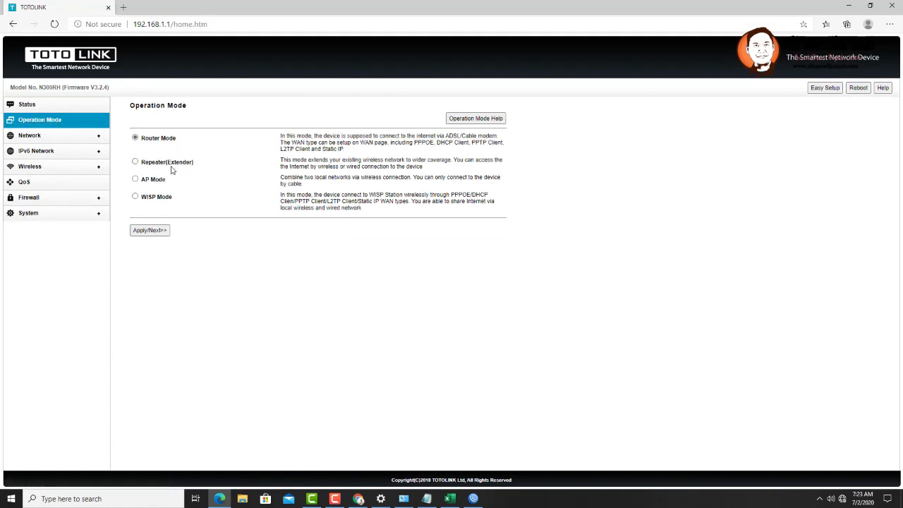
pyautogui.click(135, 180)
pyautogui.click(149, 230)
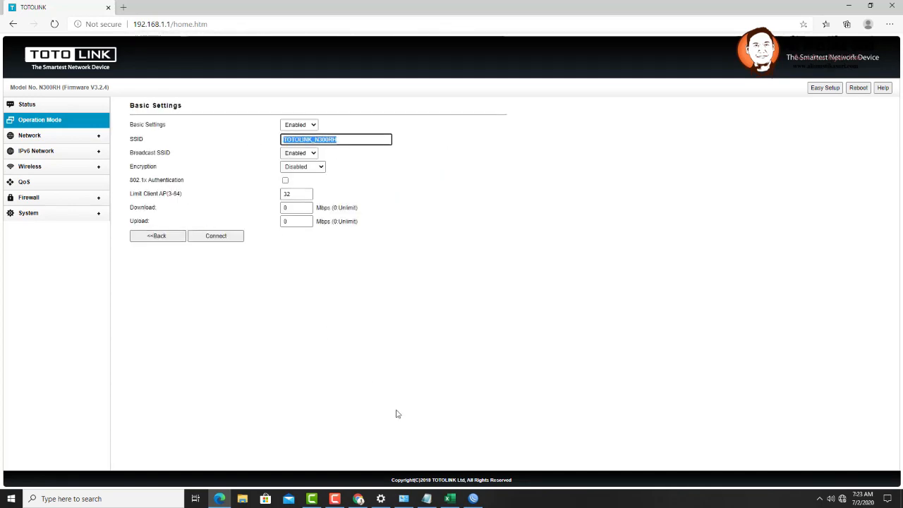
pyautogui.hotkey('alt', 'Tab')
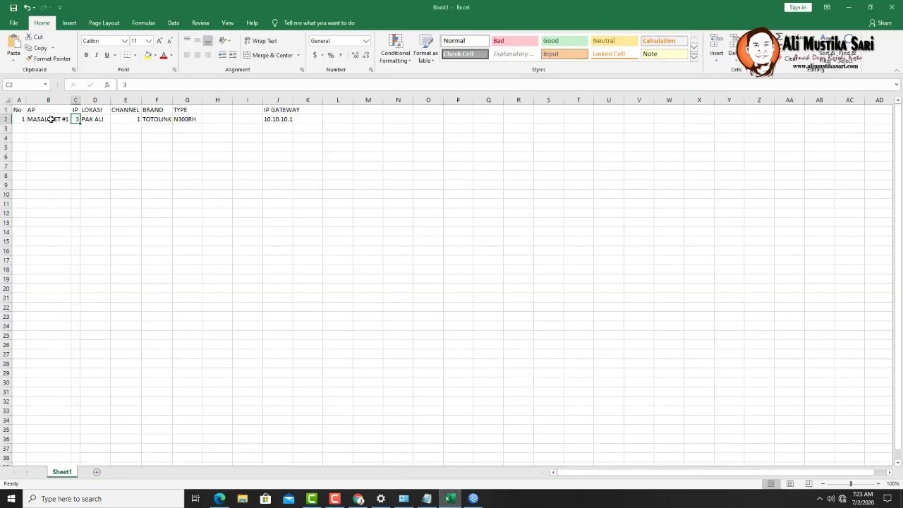
pyautogui.click(448, 498)
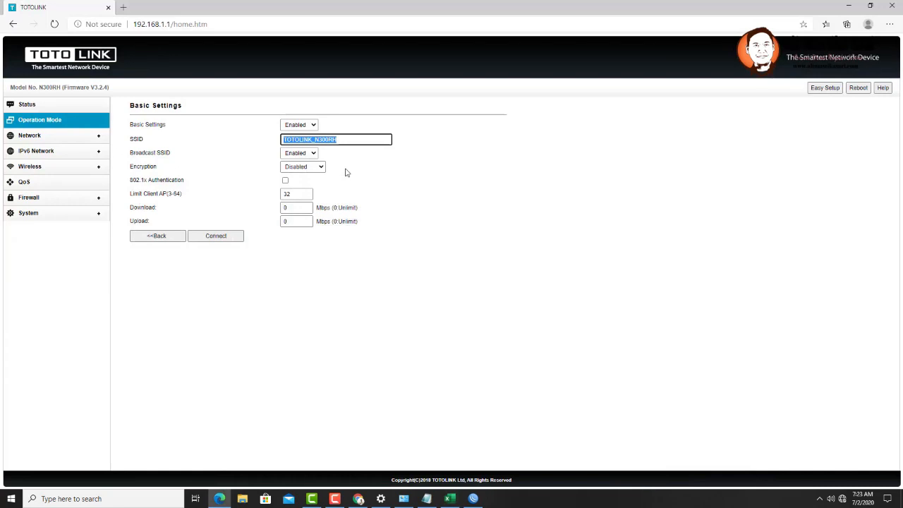
pyautogui.write('MASAL')
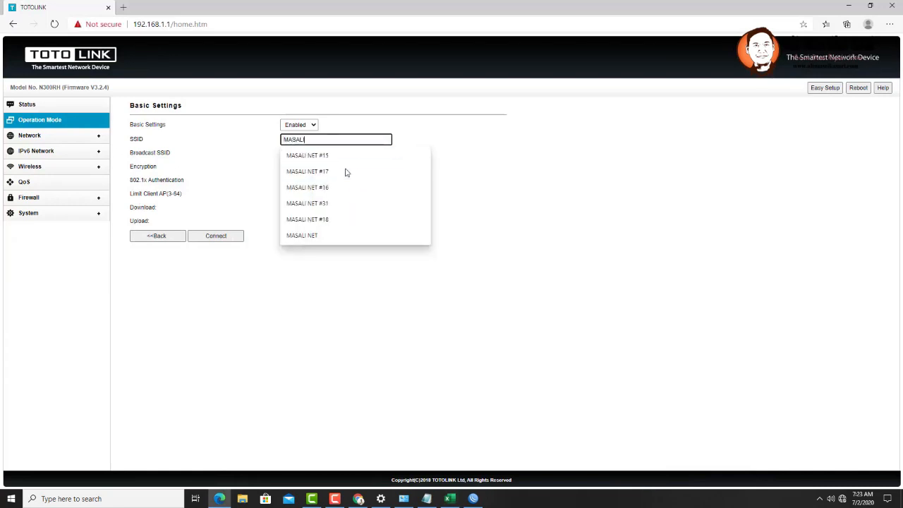
pyautogui.write('INET #1')
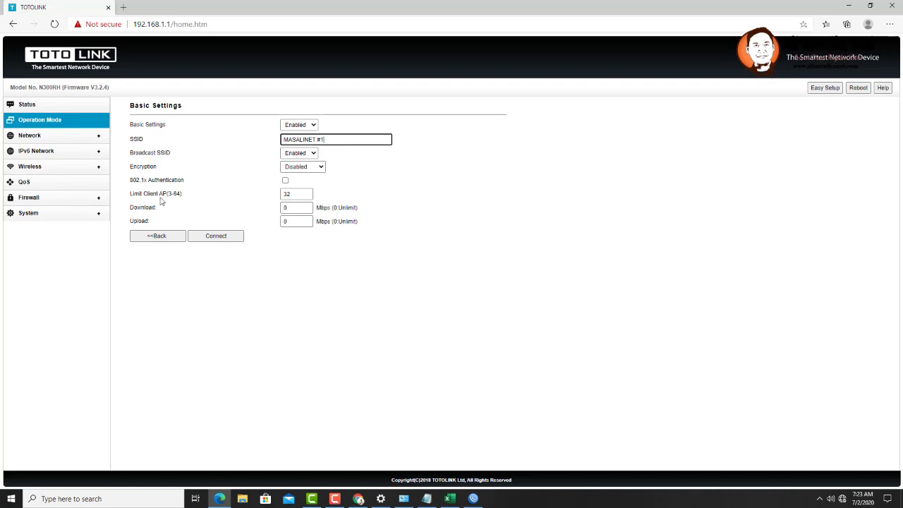
# - Set the AP client limit to 3 and apply the settings, rebooting the router
pyautogui.moveTo(293, 194); pyautogui.dragTo(249, 196)
pyautogui.write('32')
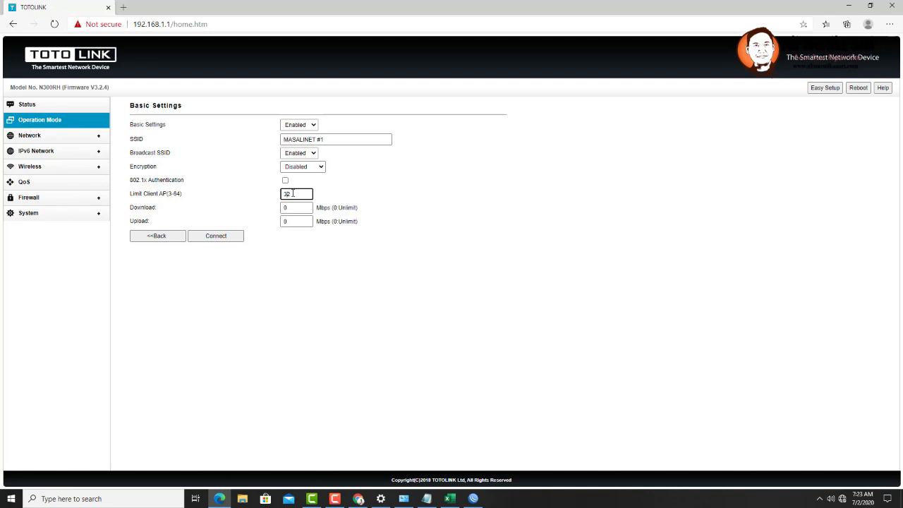
pyautogui.click(316, 194)
pyautogui.doubleClick(296, 195)
pyautogui.write('8')
pyautogui.click(288, 194)
pyautogui.doubleClick(289, 195)
pyautogui.write('3')
pyautogui.click(225, 241)
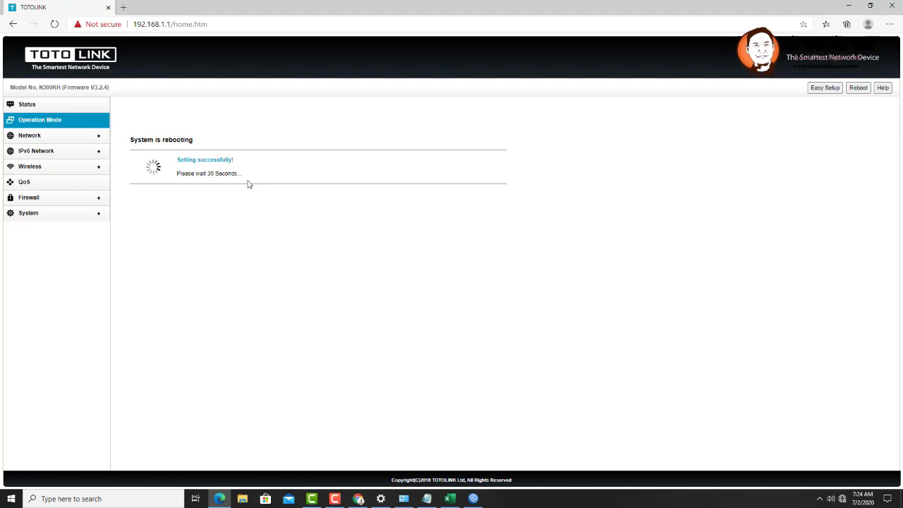
pyautogui.click(456, 500)
# - Add a STATUS header in H1 with OK in H2
pyautogui.click(214, 110)
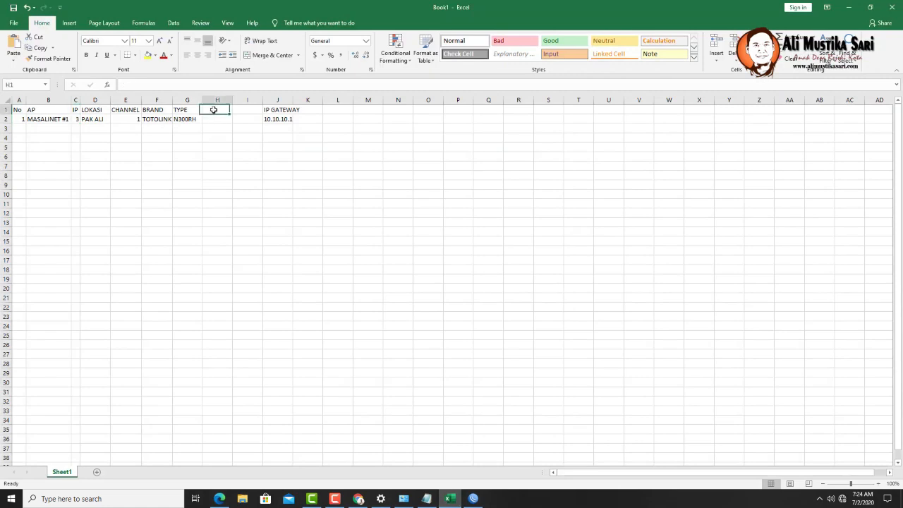
pyautogui.write('STA')
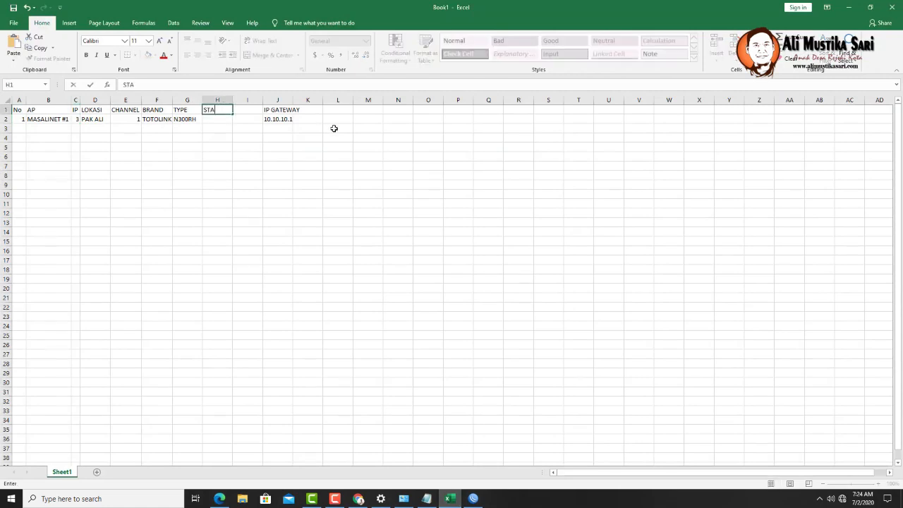
pyautogui.write('TUS')
pyautogui.press('Return')
pyautogui.write('OK')
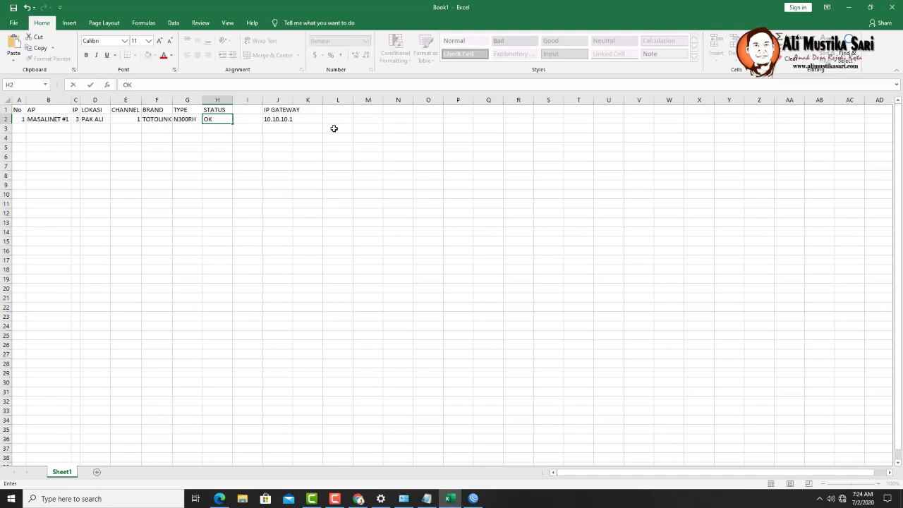
pyautogui.click(332, 134)
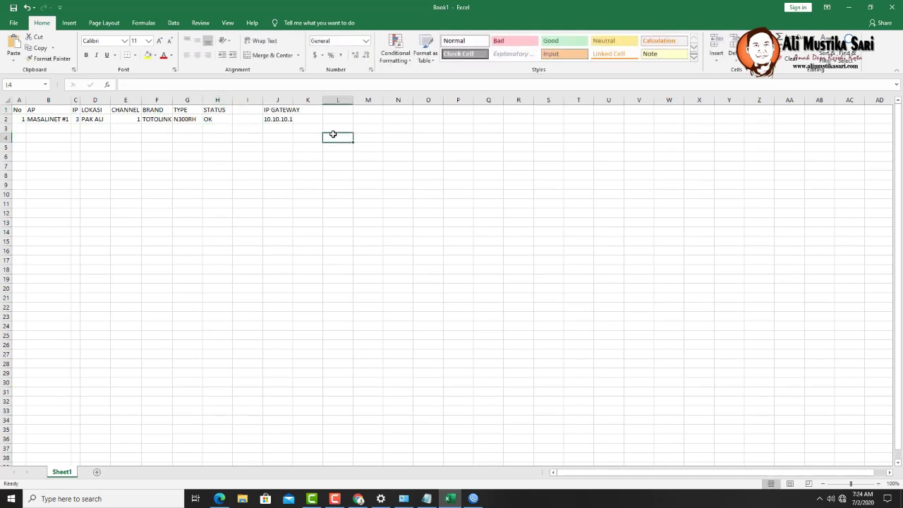
# - Save the workbook to Downloads as JARINGAN RUMAH BARU
pyautogui.hotkey('ctrl', 's')
pyautogui.click(279, 130)
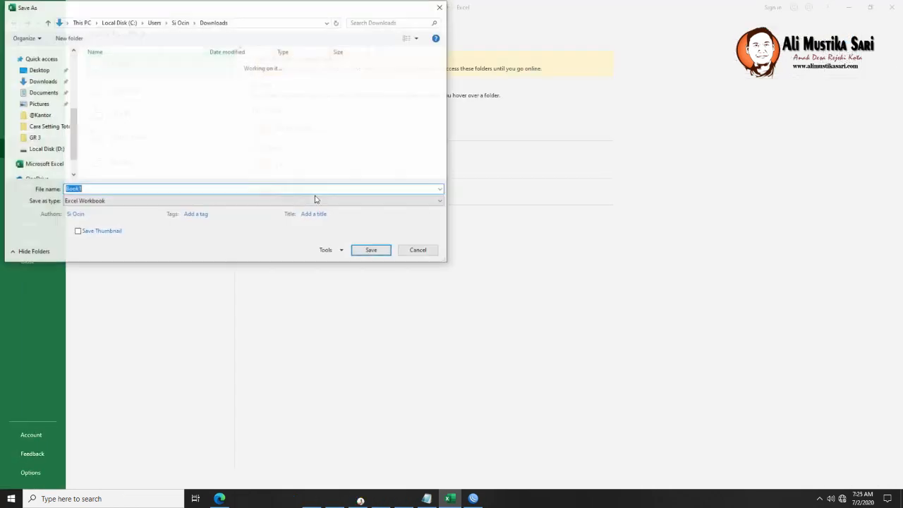
pyautogui.write('JAR')
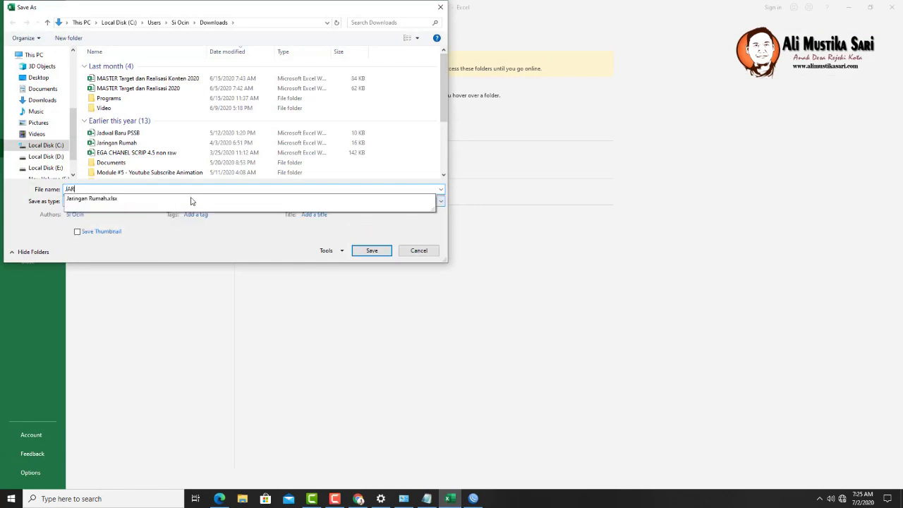
pyautogui.write('INGAN RUMAH BARU')
pyautogui.press('Return')
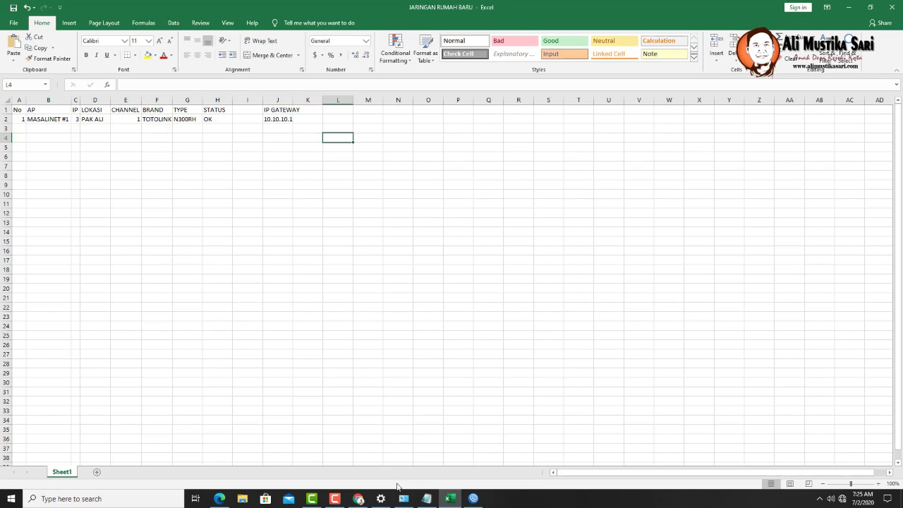
# - Open the router login page at 192.168.1.1 in the masali.net browser tab
pyautogui.moveTo(361, 500)
pyautogui.click(364, 476)
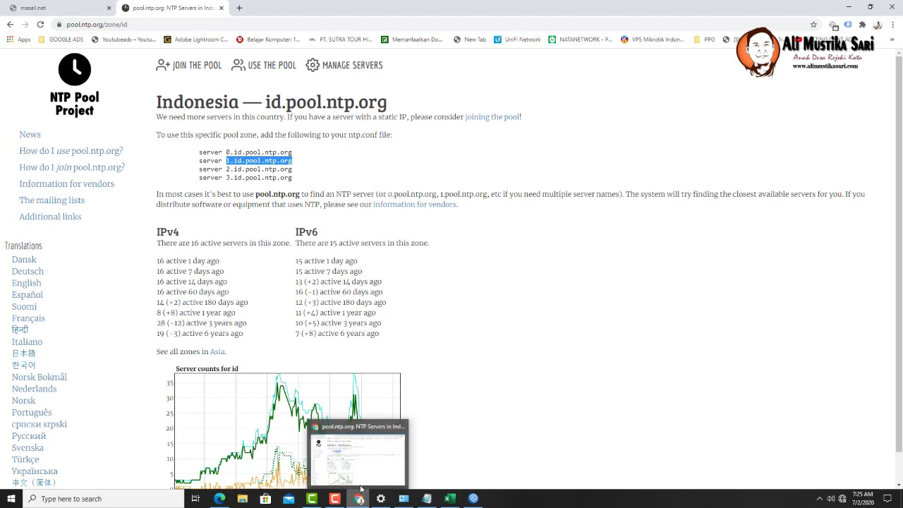
pyautogui.click(43, 8)
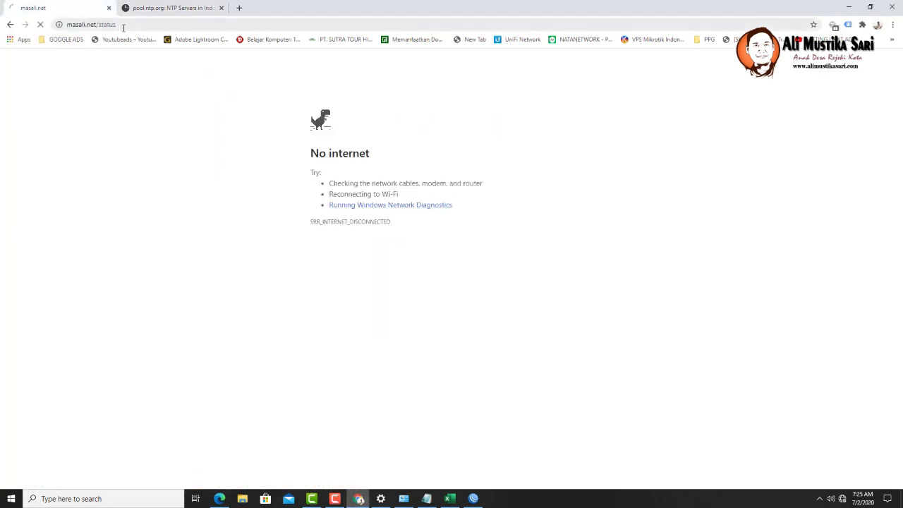
pyautogui.click(132, 26)
pyautogui.write('1')
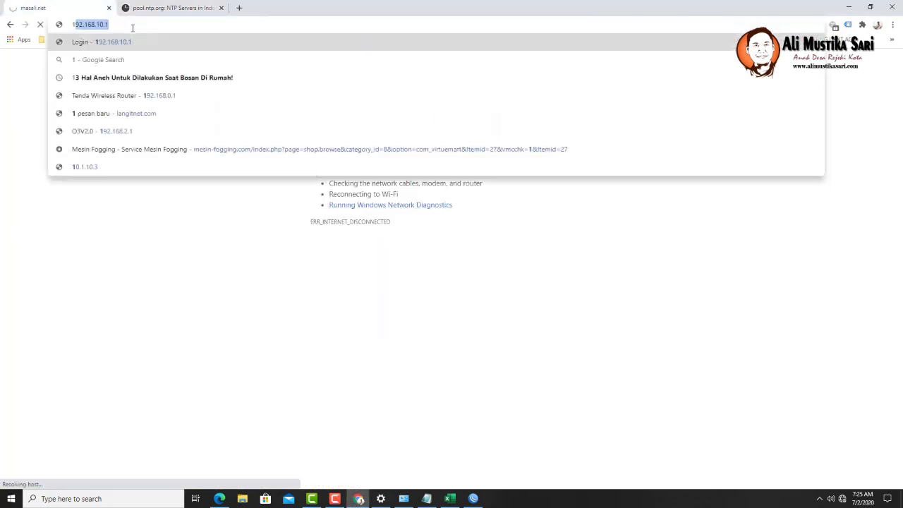
pyautogui.write('92.1')
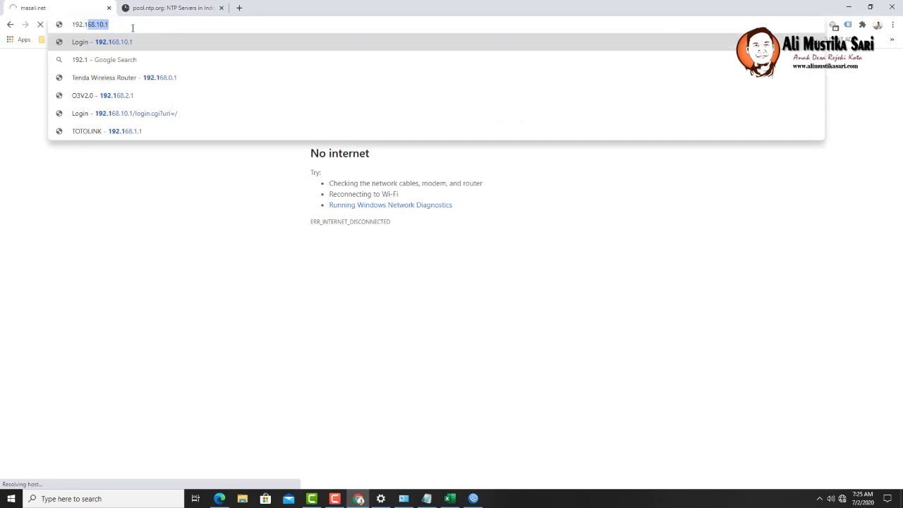
pyautogui.write('68.1.1')
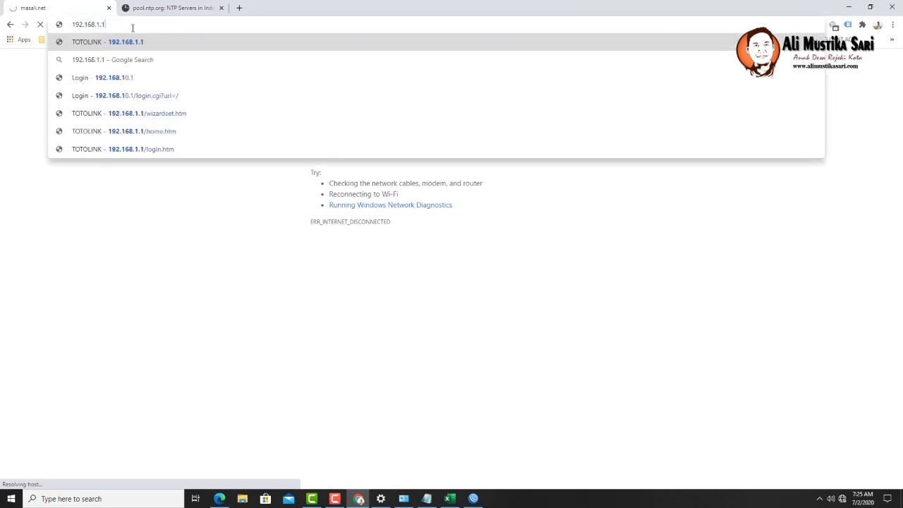
pyautogui.press('Return')
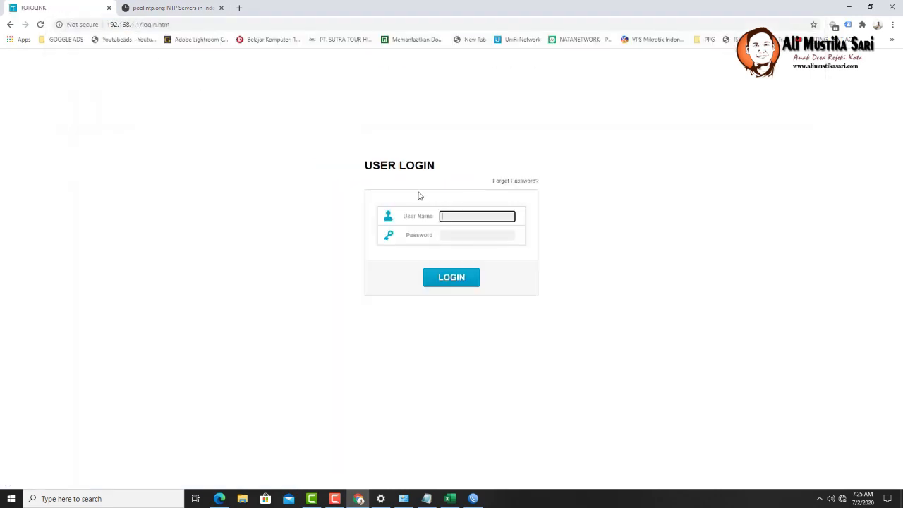
# - Log in as admin and load the router's home status page
pyautogui.write('admin')
pyautogui.press('Tab')
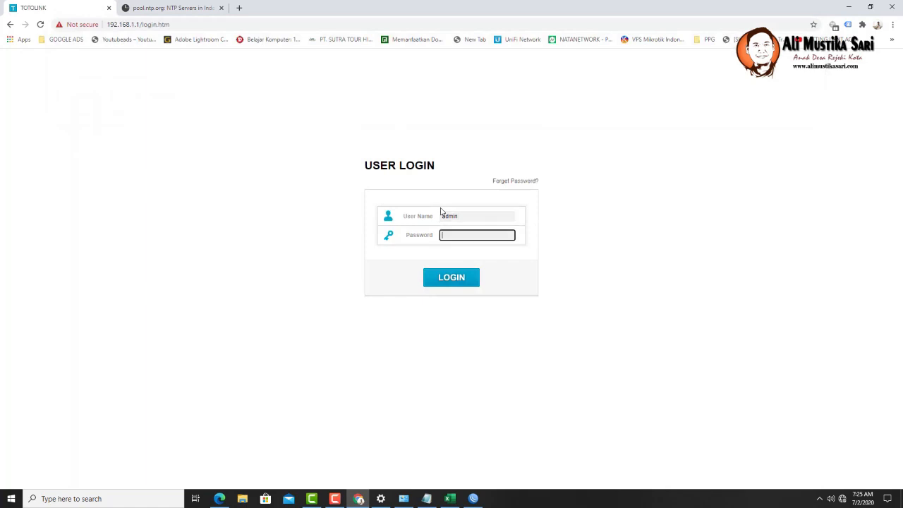
pyautogui.write('admin')
pyautogui.click(466, 280)
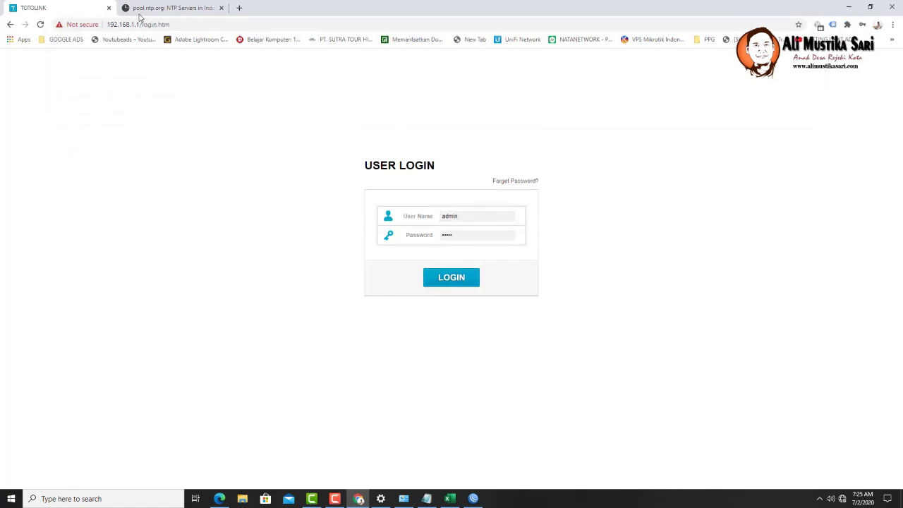
pyautogui.moveTo(141, 24); pyautogui.dragTo(234, 27)
pyautogui.press('BackSpace')
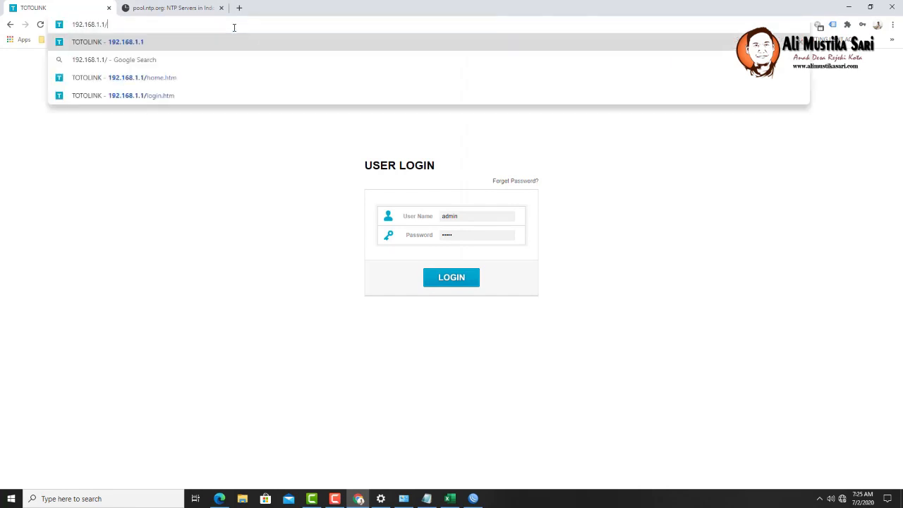
pyautogui.press('Return')
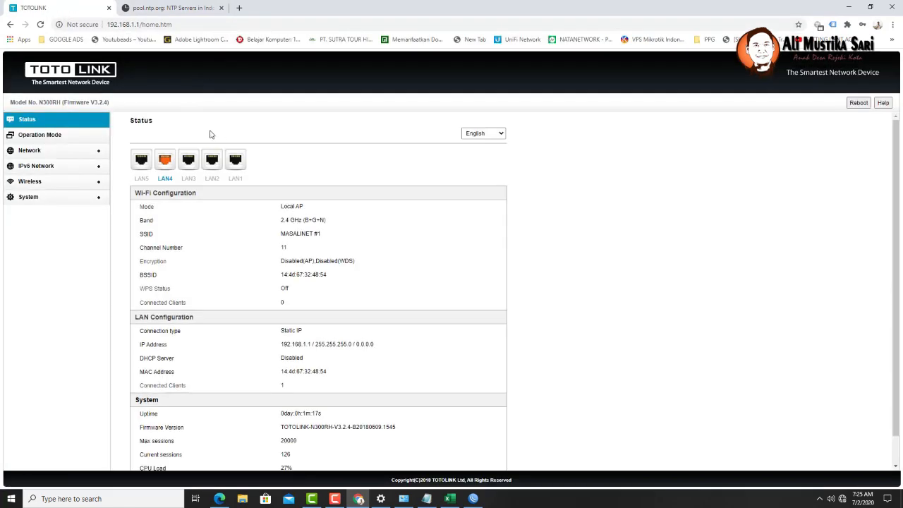
# - Enable the System reboot schedule for Saturday at 3:00 and apply it
pyautogui.click(52, 138)
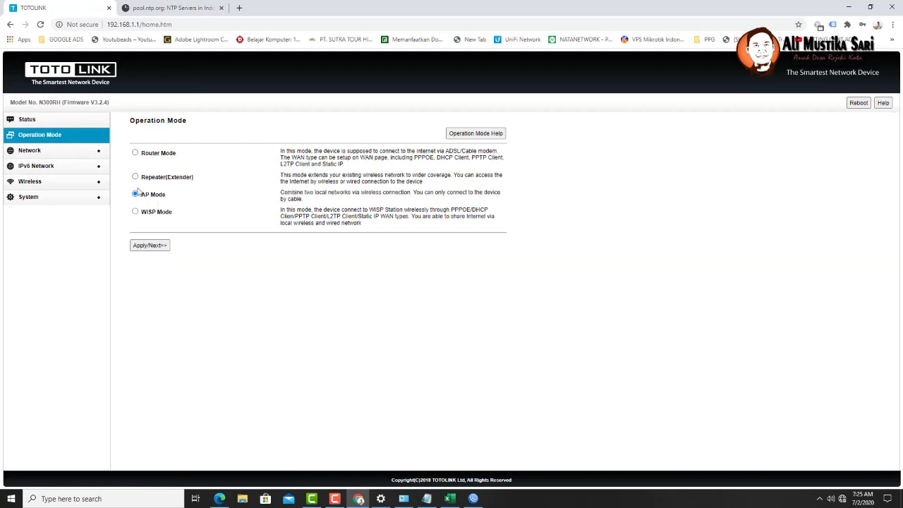
pyautogui.click(34, 202)
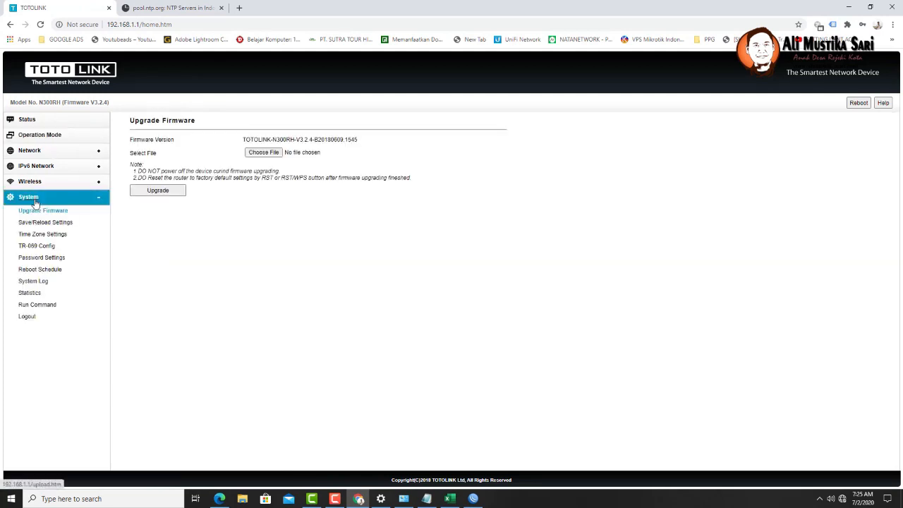
pyautogui.click(50, 270)
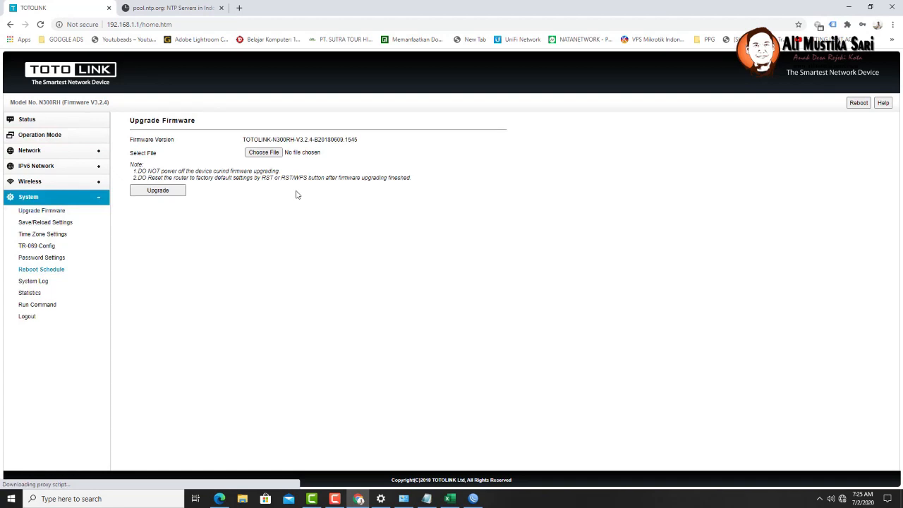
pyautogui.click(61, 274)
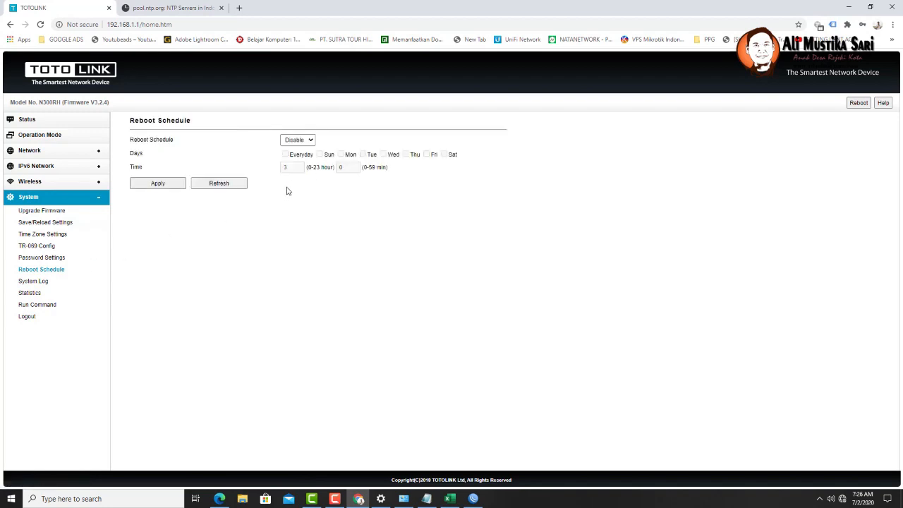
pyautogui.click(299, 141)
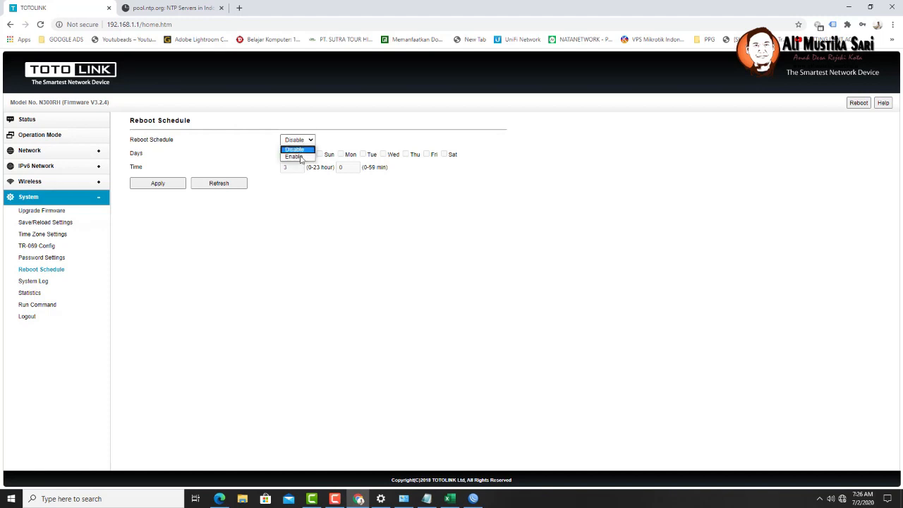
pyautogui.click(302, 156)
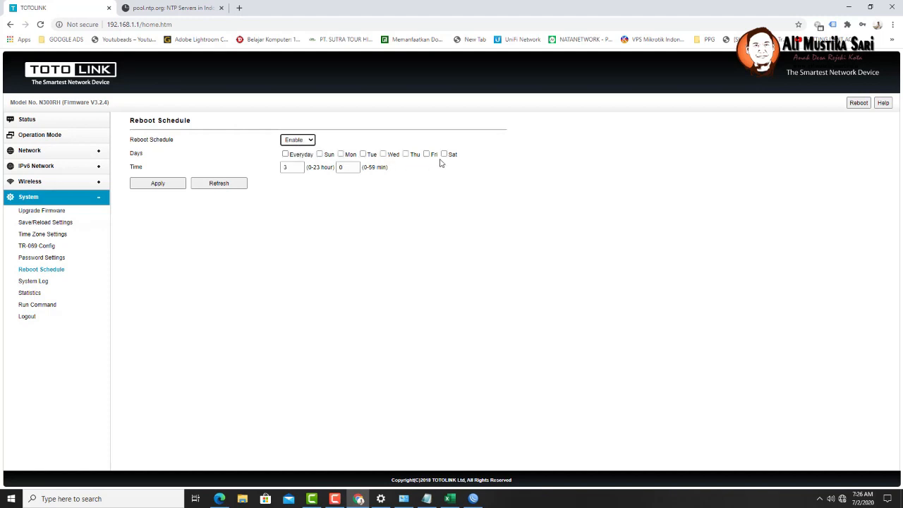
pyautogui.click(338, 167)
pyautogui.click(444, 154)
pyautogui.click(160, 184)
# - In Password Settings, keep user name admin, enter the current and new passwords, apply, and reload
pyautogui.click(42, 262)
pyautogui.click(314, 141)
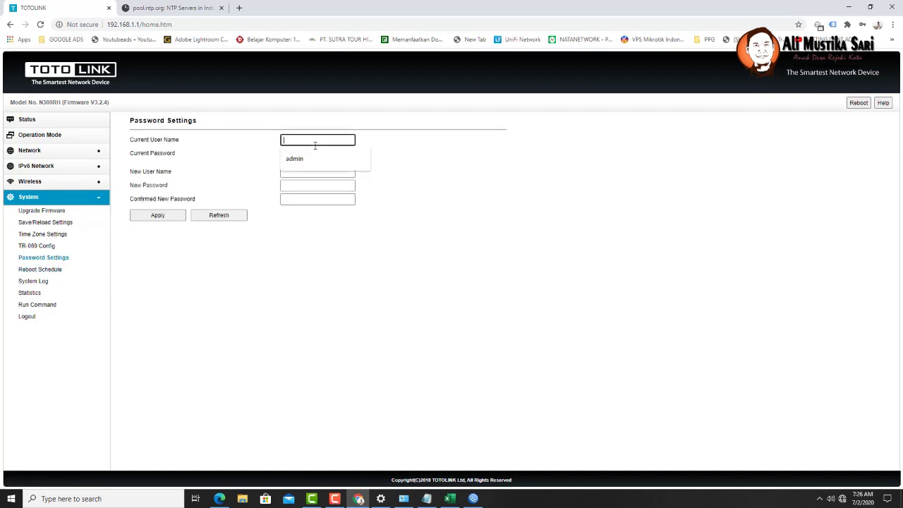
pyautogui.click(308, 158)
pyautogui.click(304, 153)
pyautogui.write('admin')
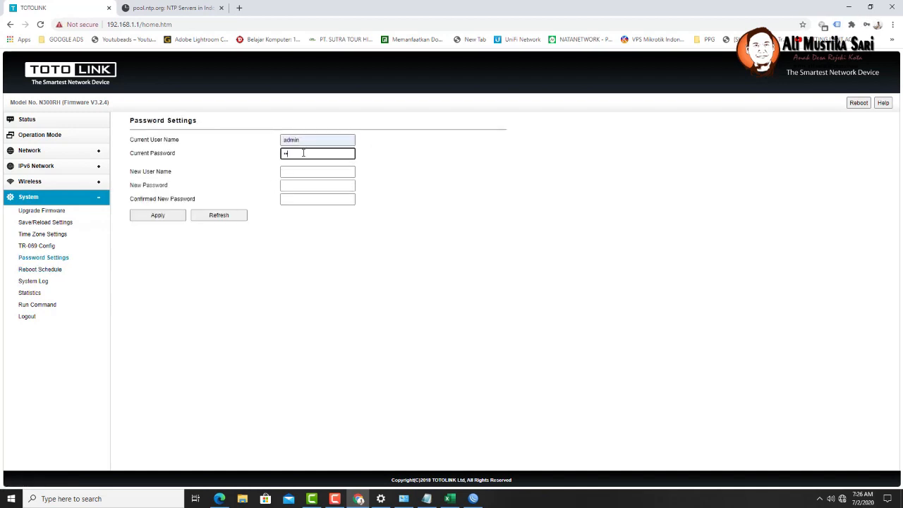
pyautogui.press('Tab')
pyautogui.write('admin')
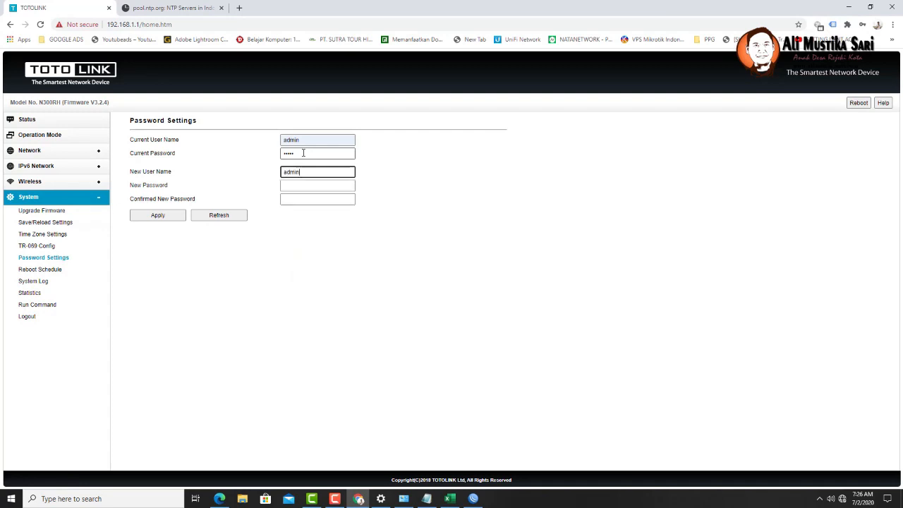
pyautogui.press('Tab')
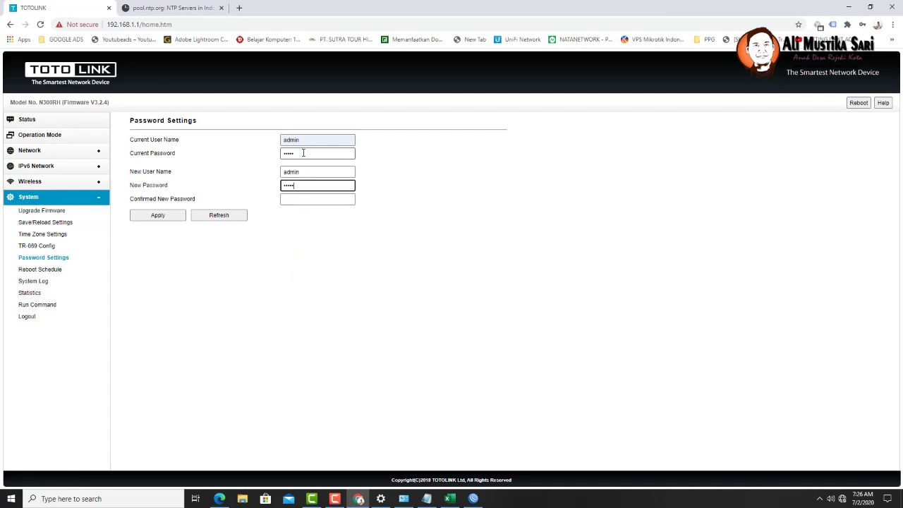
pyautogui.press('Tab')
pyautogui.write('••••')
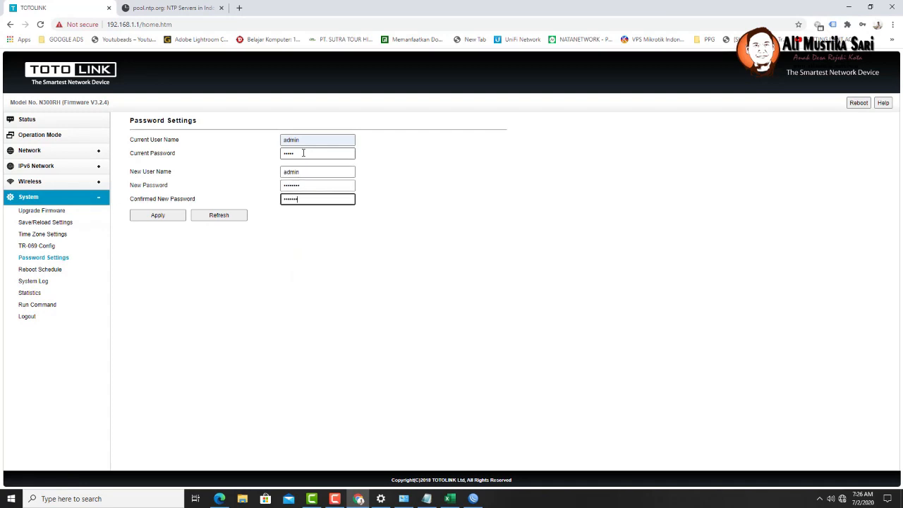
pyautogui.click(167, 218)
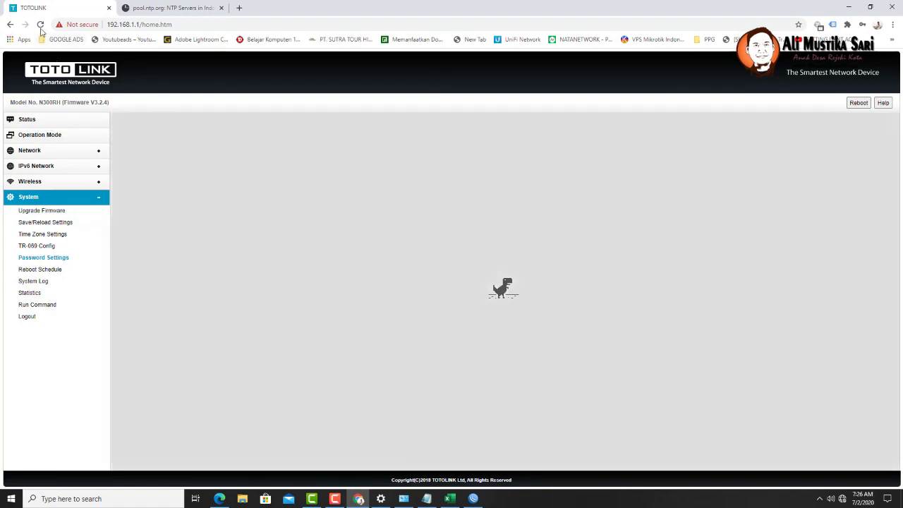
pyautogui.click(40, 25)
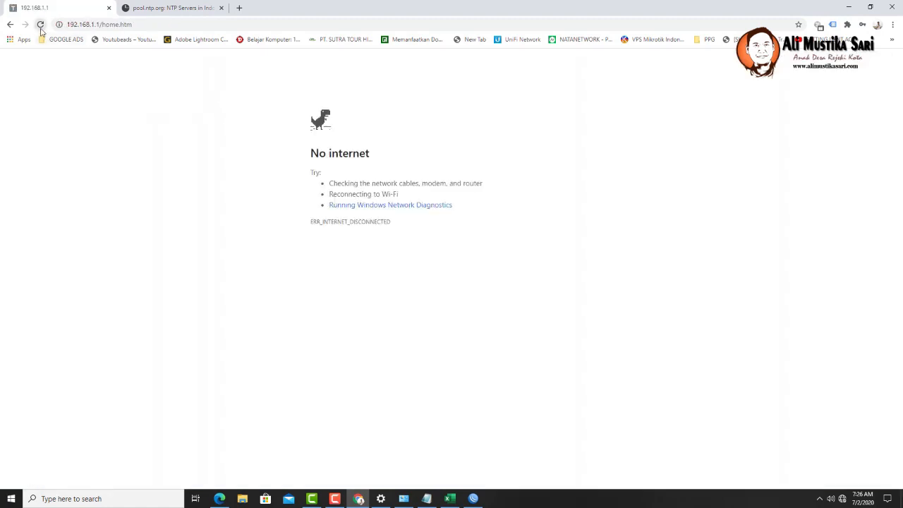
# - Strip home.htm from the address to load the router at 192.168.1.1
pyautogui.moveTo(102, 24); pyautogui.dragTo(219, 24)
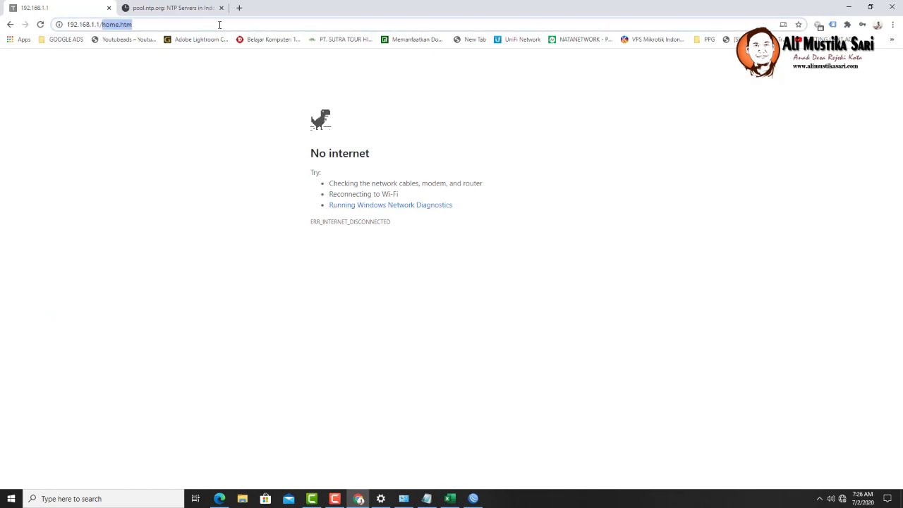
pyautogui.press('BackSpace')
pyautogui.press('Return')
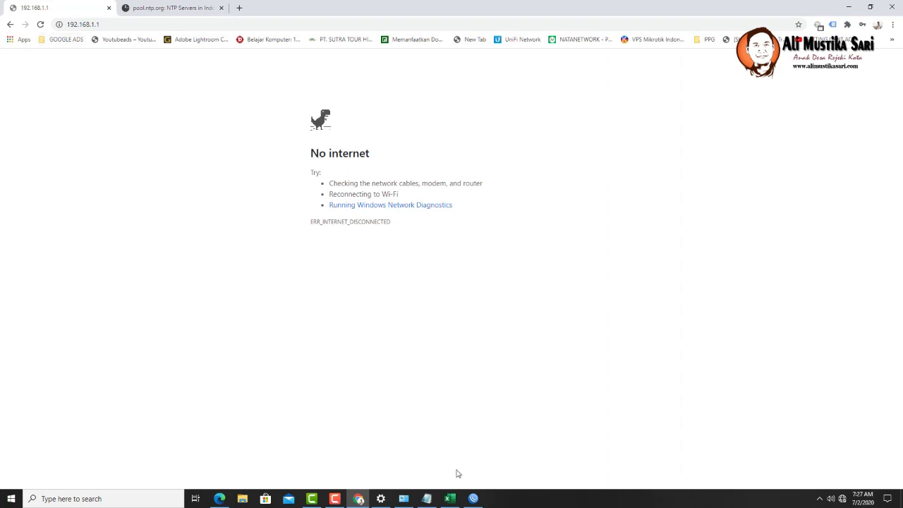
# - Switch the Ethernet adapter's IPv4 to a manual address of 192.168.1.3
pyautogui.click(403, 498)
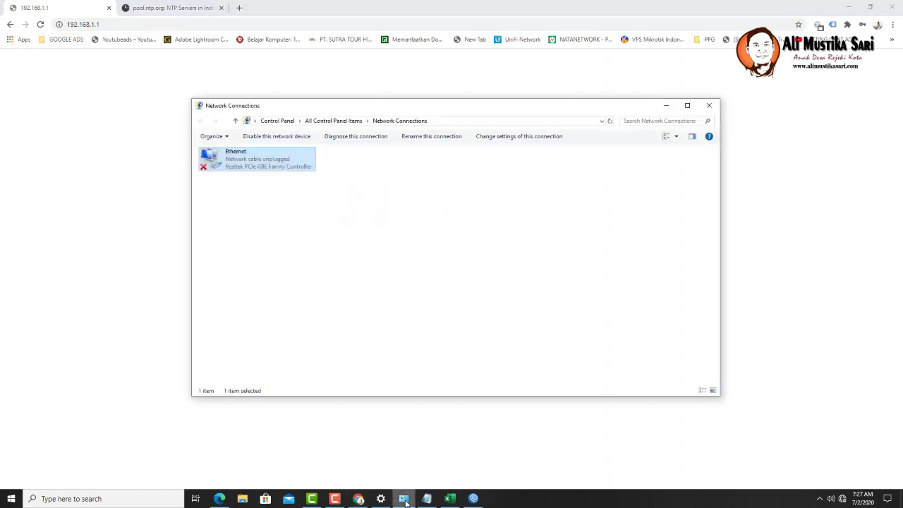
pyautogui.rightClick(255, 165)
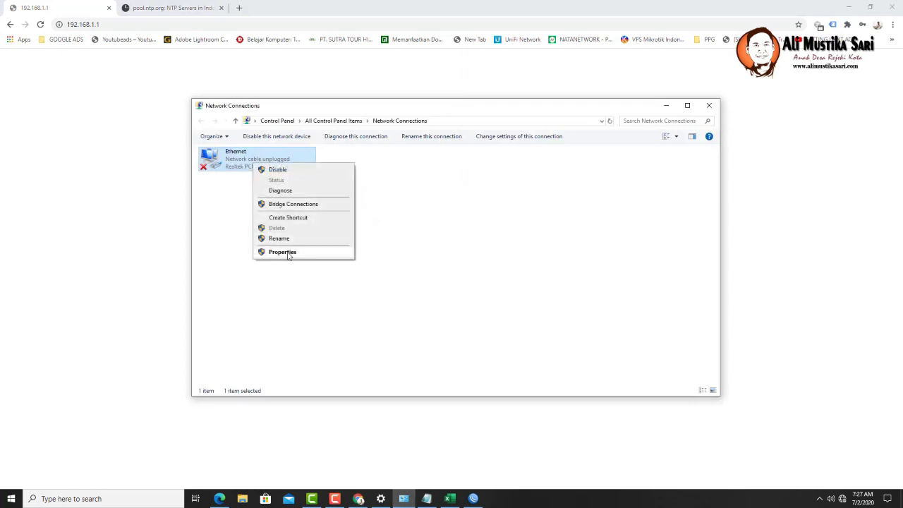
pyautogui.click(282, 253)
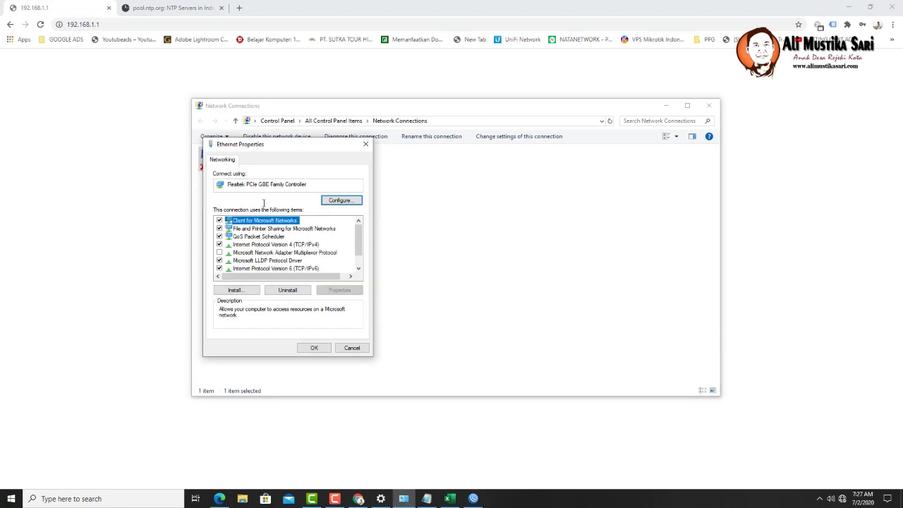
pyautogui.doubleClick(296, 244)
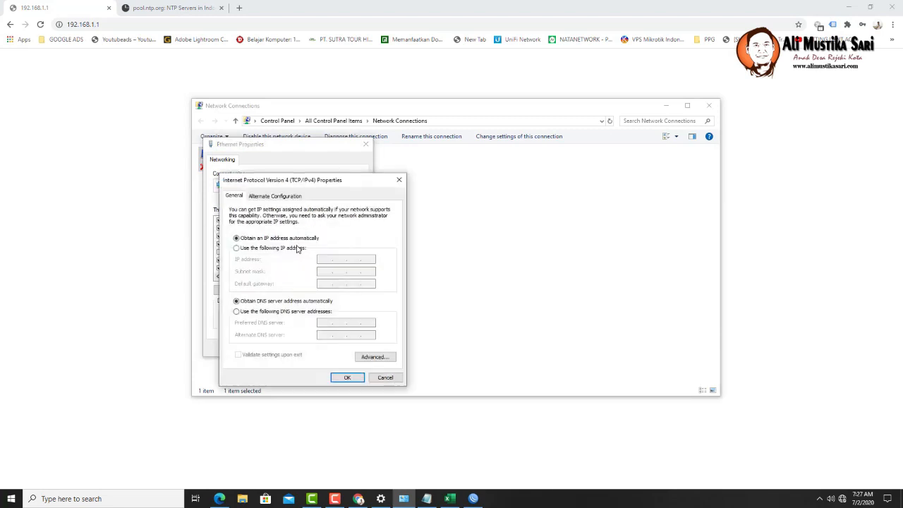
pyautogui.click(289, 248)
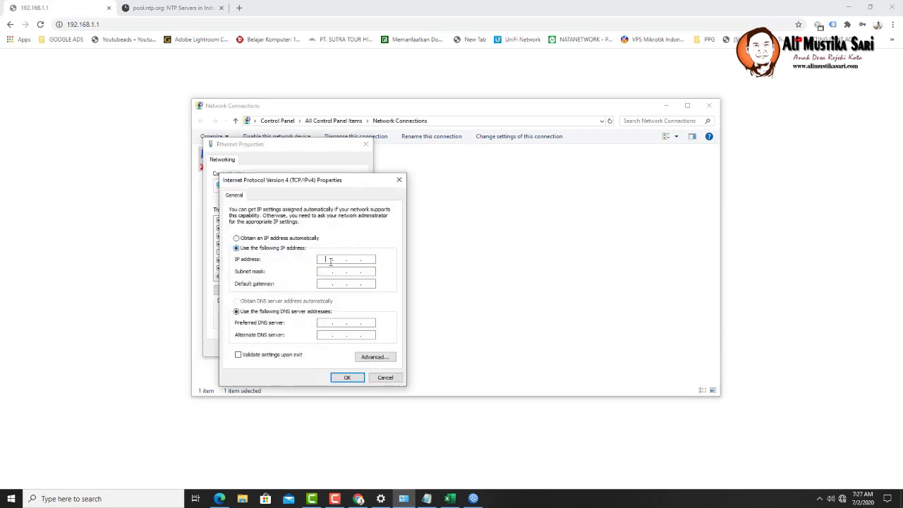
pyautogui.click(331, 261)
pyautogui.write('198.2..')
pyautogui.click(332, 259)
pyautogui.press('BackSpace')
pyautogui.write('2')
pyautogui.write('1681.')
pyautogui.write('3')
# - Fill mask 255.255.255.0, gateway 192.168.1.1 and DNS 192.168.1.1, and confirm
pyautogui.click(333, 272)
pyautogui.click(327, 284)
pyautogui.write('19216811')
pyautogui.click(327, 322)
pyautogui.write('192 . 168 . 1 . 1')
pyautogui.click(357, 381)
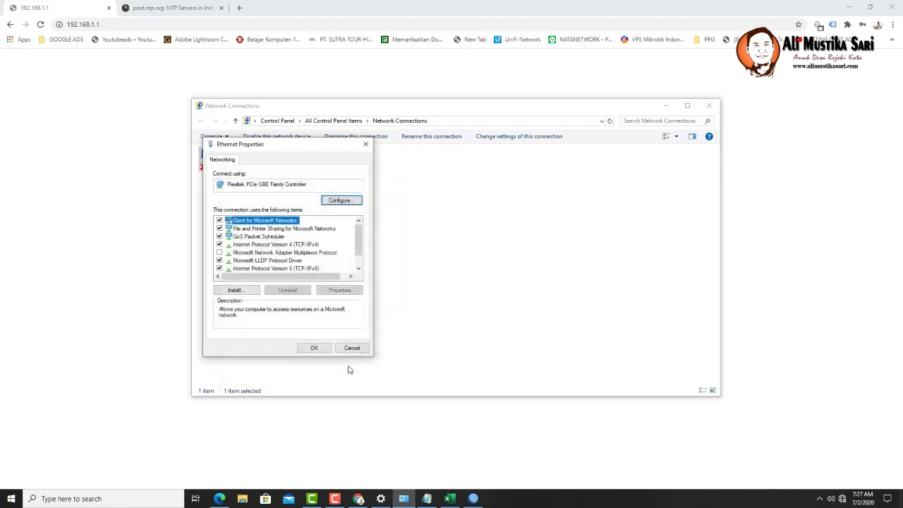
pyautogui.click(313, 347)
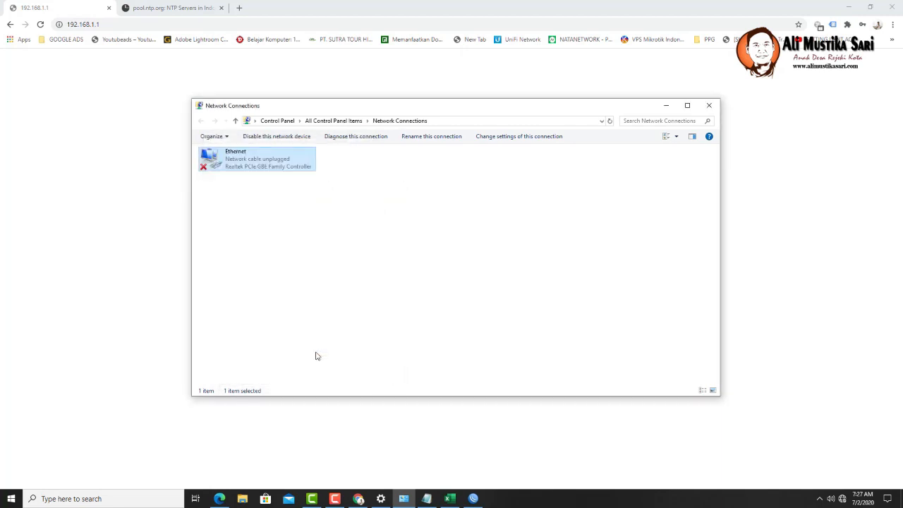
# - Disable and re-enable the Ethernet adapter to apply the new address
pyautogui.rightClick(233, 164)
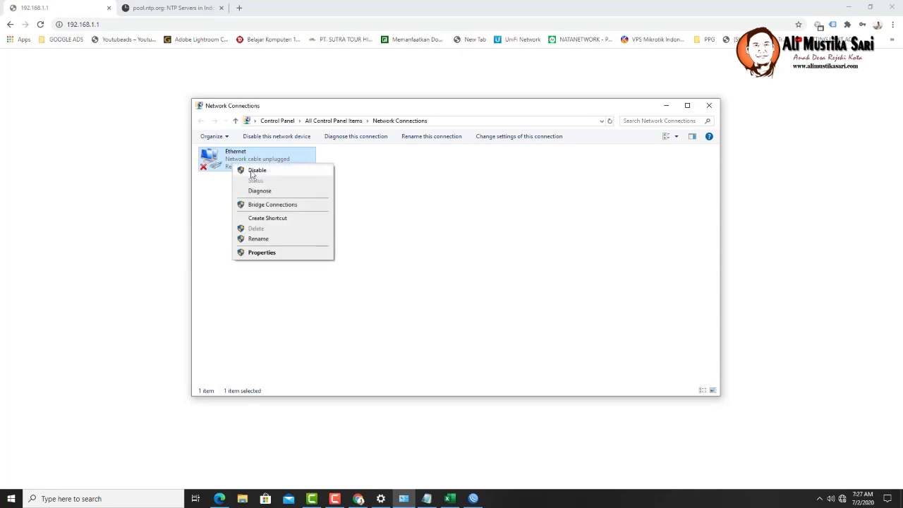
pyautogui.click(252, 174)
pyautogui.rightClick(248, 164)
pyautogui.click(255, 170)
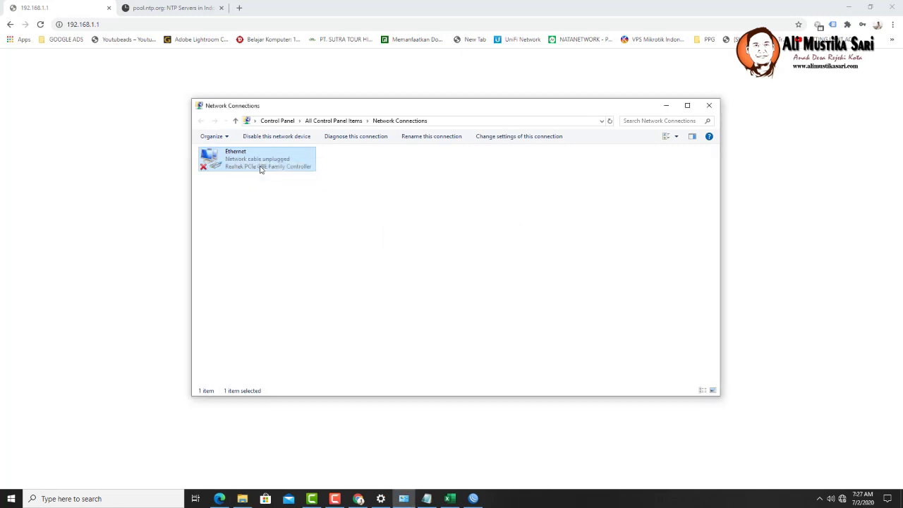
pyautogui.click(103, 24)
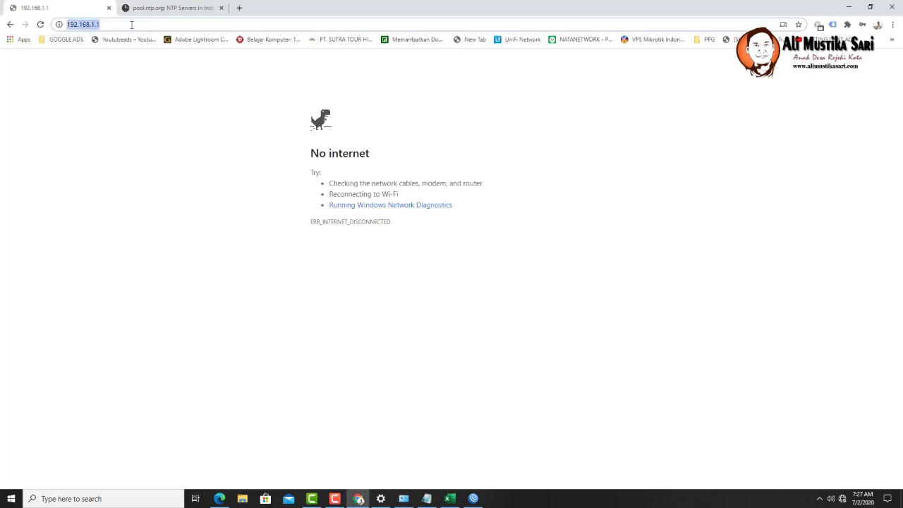
# - Reload 192.168.1.1 in Chrome and bring up Network Connections to check Ethernet
pyautogui.press('Return')
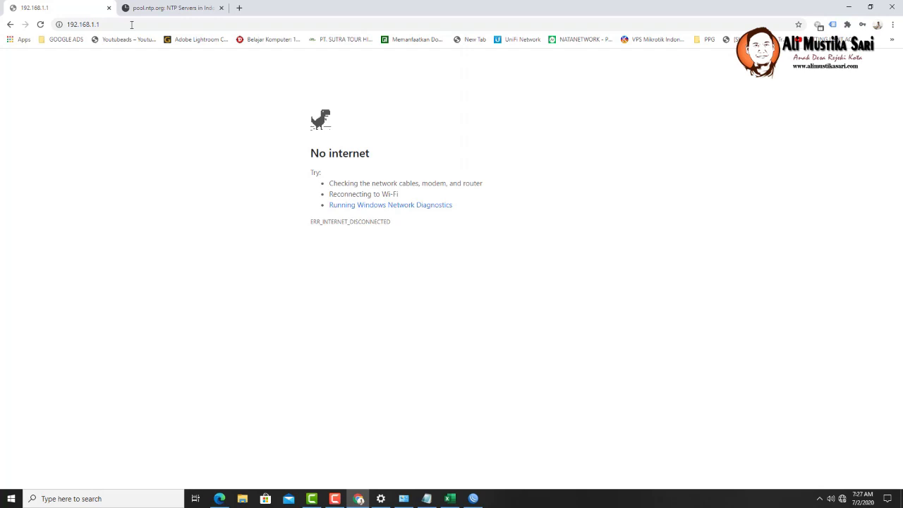
pyautogui.click(40, 24)
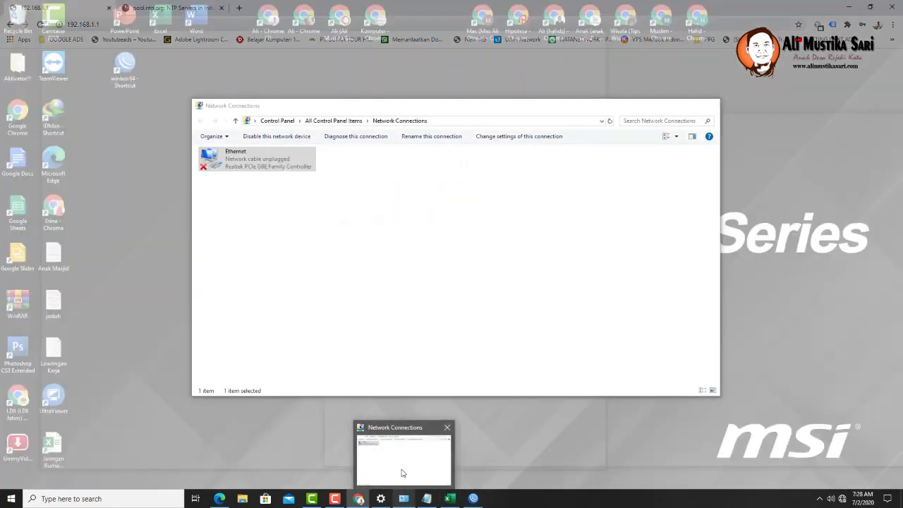
pyautogui.click(402, 473)
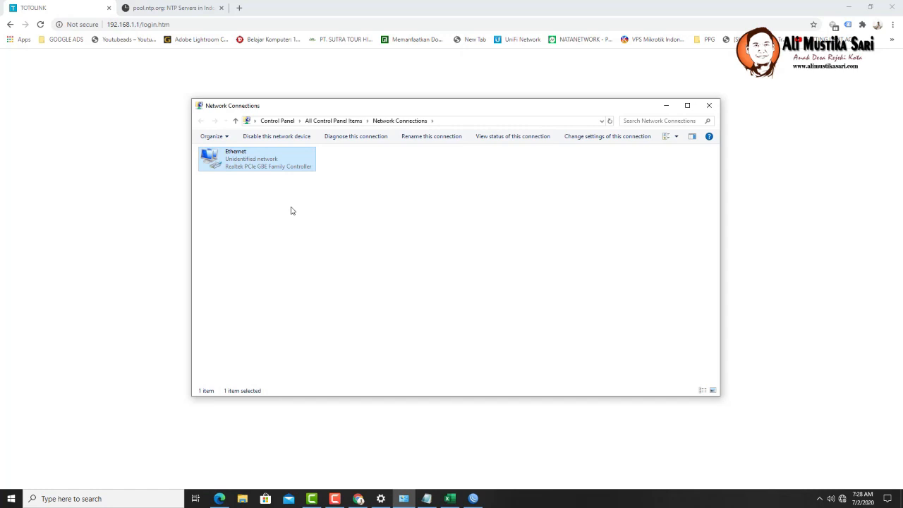
# - Sign in to the router as admin and reload its address without /login.htm
pyautogui.click(149, 211)
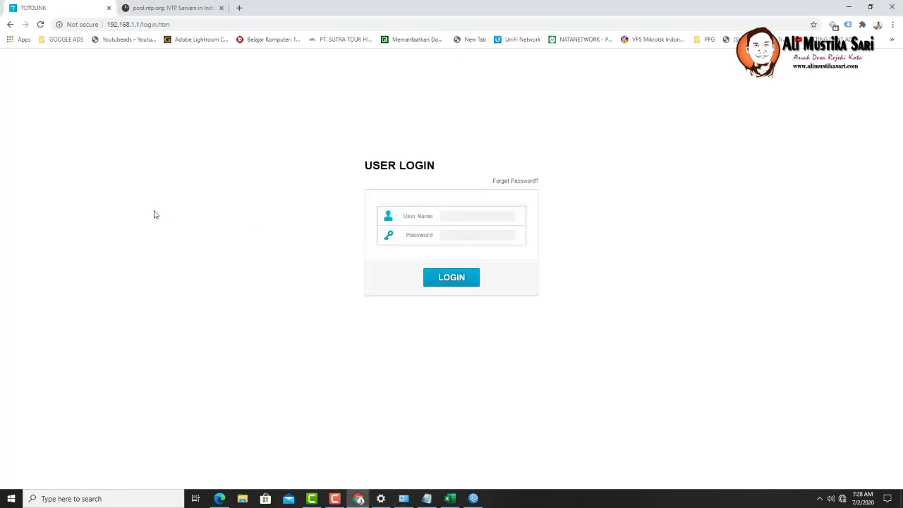
pyautogui.click(464, 216)
pyautogui.write('admin')
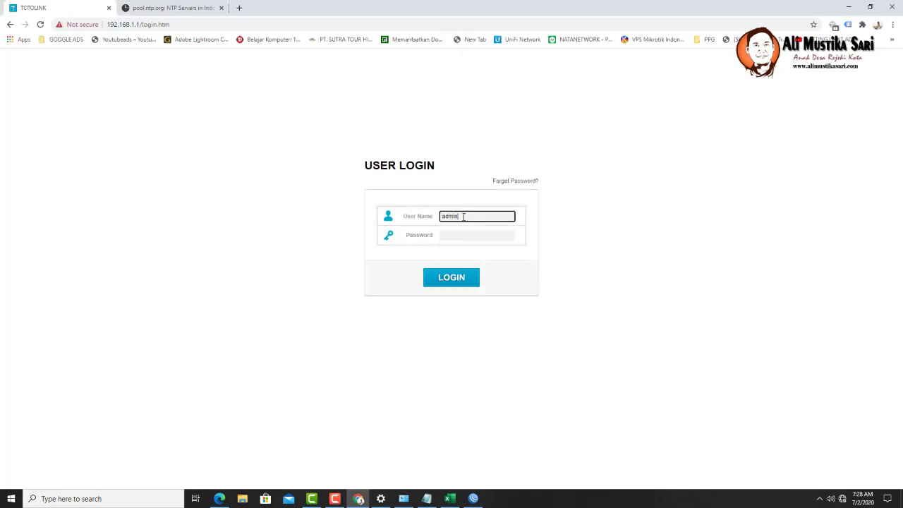
pyautogui.press('Tab')
pyautogui.write('admin')
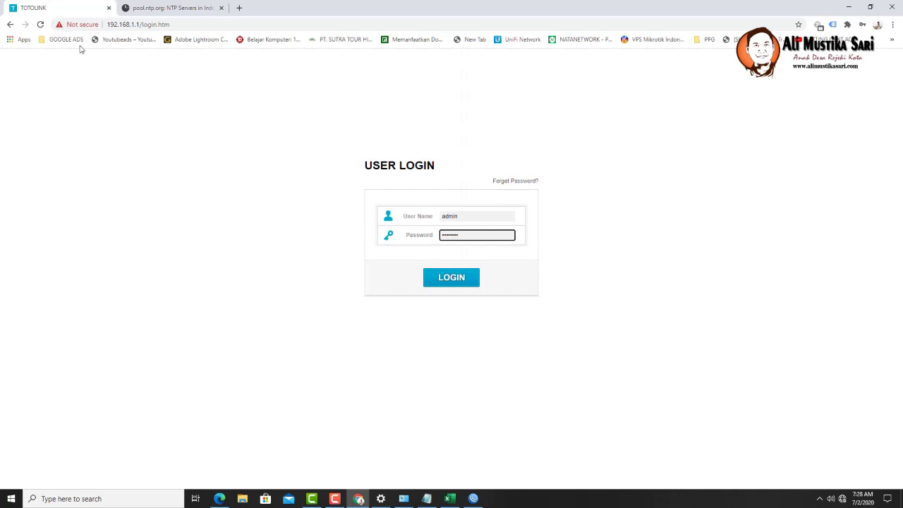
pyautogui.click(435, 278)
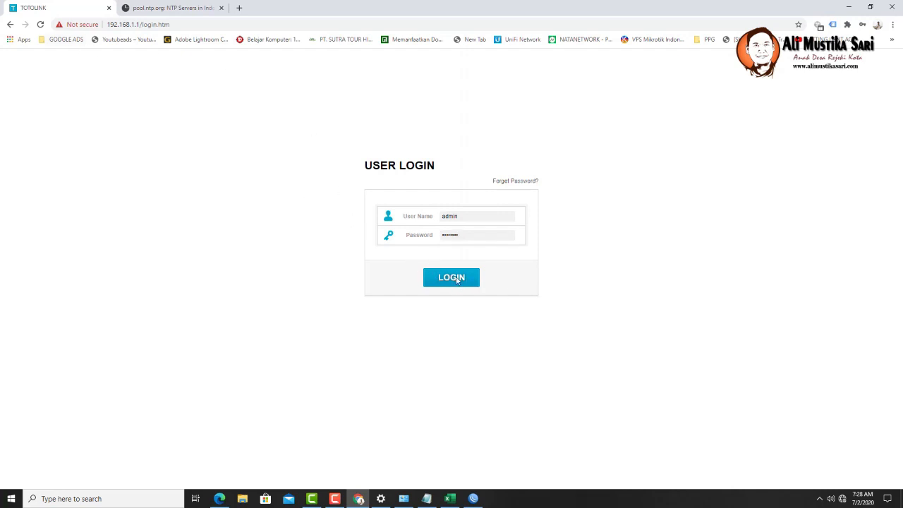
pyautogui.click(142, 25)
pyautogui.keyDown('shift'); pyautogui.click(211, 26); pyautogui.keyUp('shift')
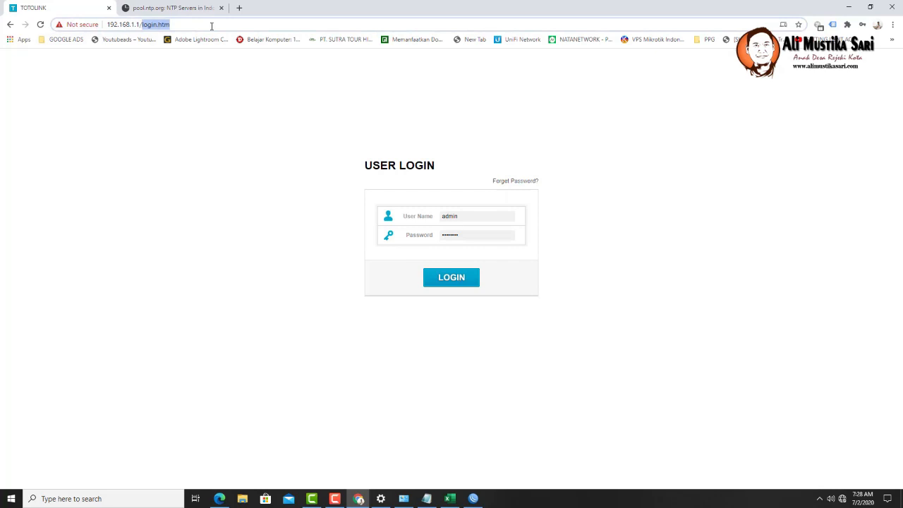
pyautogui.press('BackSpace')
pyautogui.press('Return')
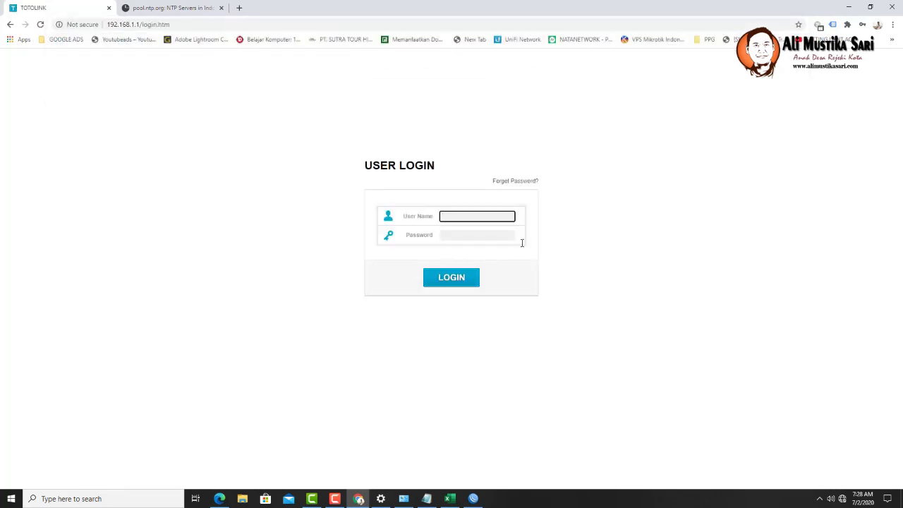
# - Sign in again and reopen the router at 192.168.1.1
pyautogui.click(483, 219)
pyautogui.write('admin')
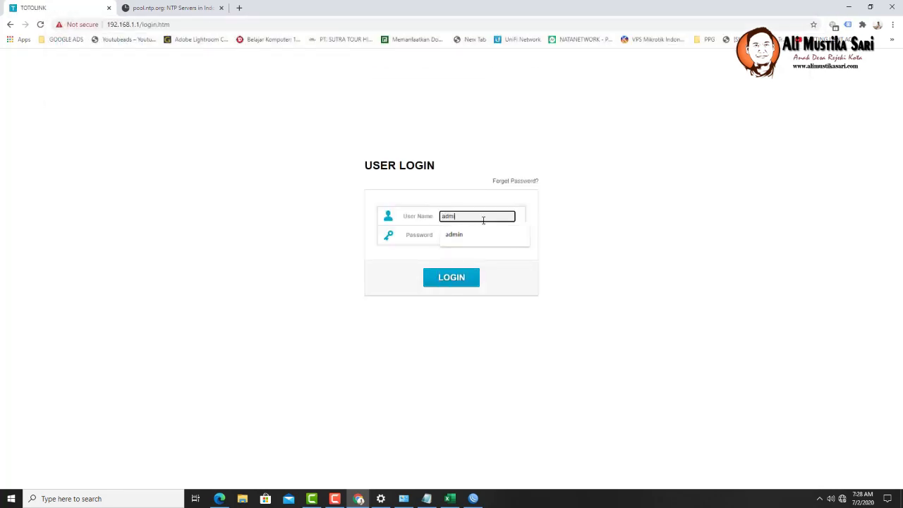
pyautogui.press('Tab')
pyautogui.write('admi')
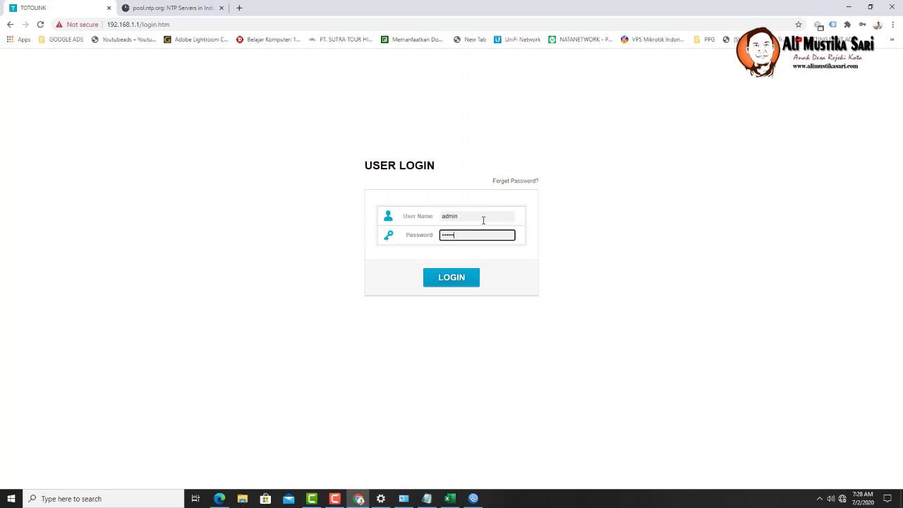
pyautogui.click(455, 285)
pyautogui.click(147, 25)
pyautogui.write('192.168.1.1')
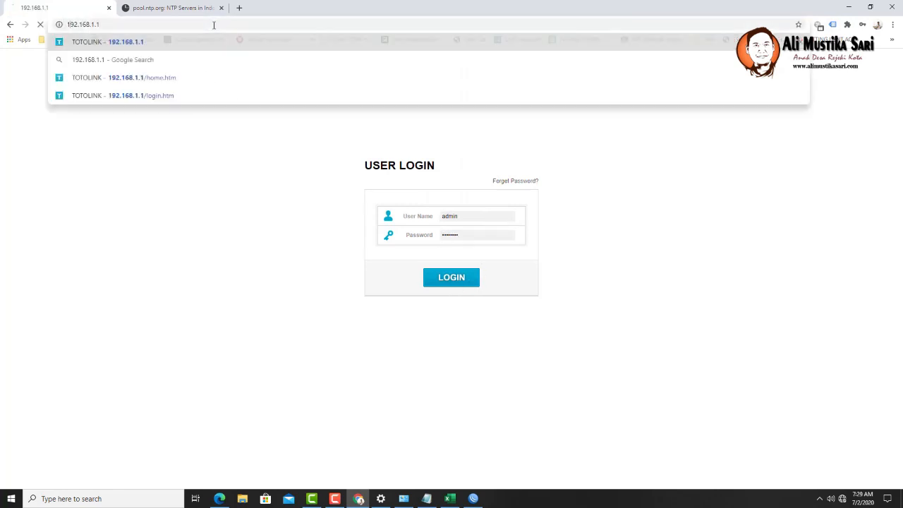
pyautogui.press('Return')
# - Log in once more and trim the login page from the address to reach Status
pyautogui.click(455, 217)
pyautogui.write('admin')
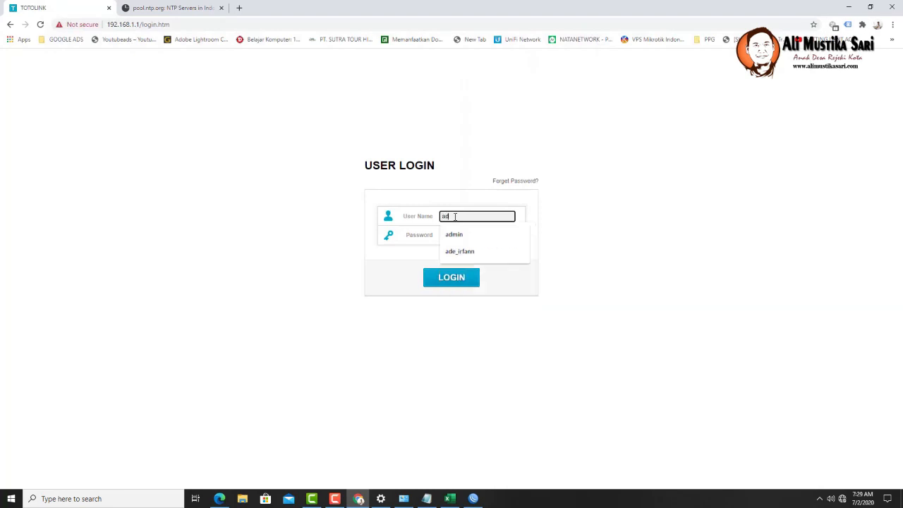
pyautogui.press('Tab')
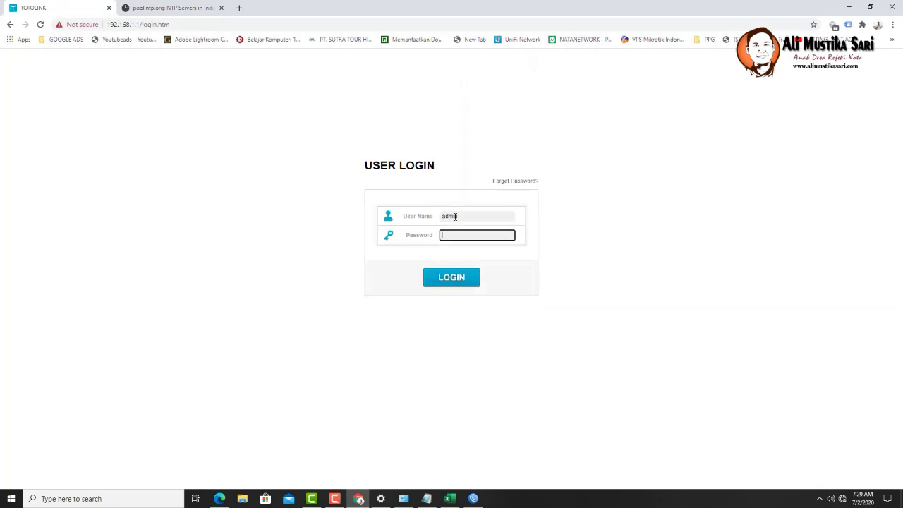
pyautogui.write('admin')
pyautogui.click(467, 278)
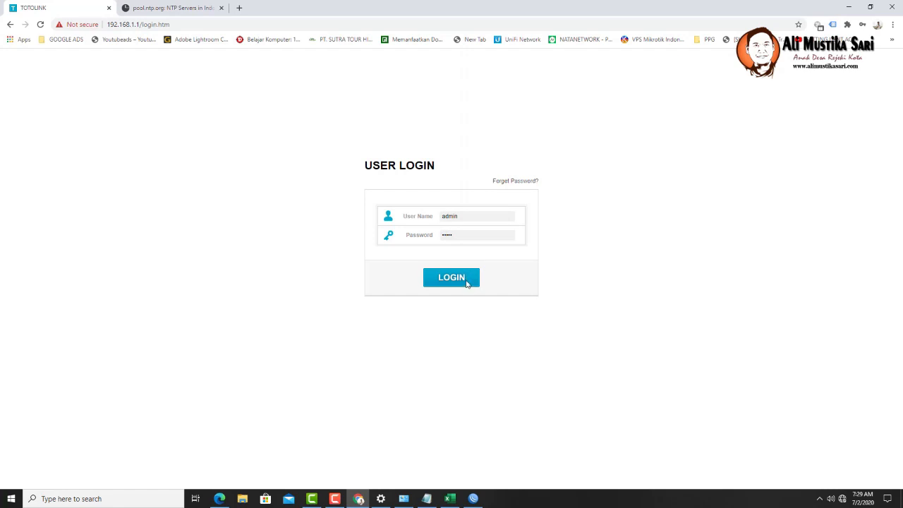
pyautogui.moveTo(142, 25); pyautogui.dragTo(208, 20)
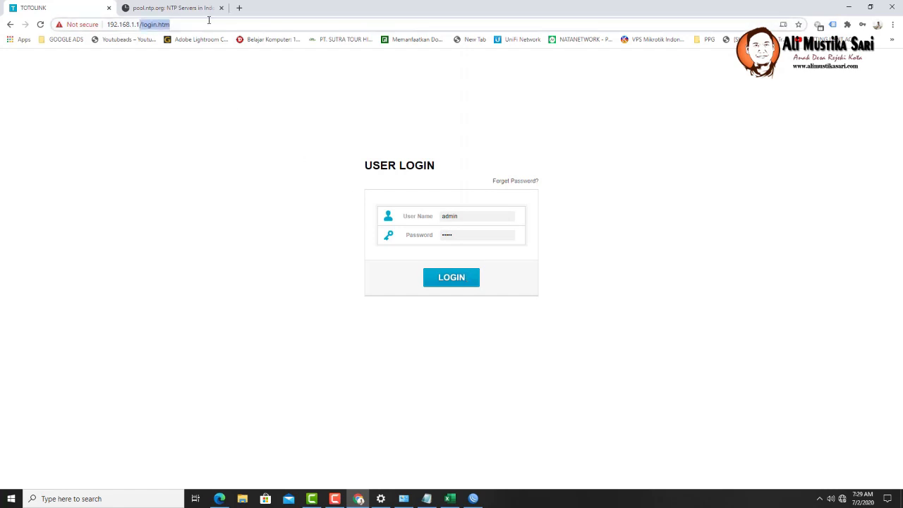
pyautogui.press('BackSpace')
pyautogui.press('Return')
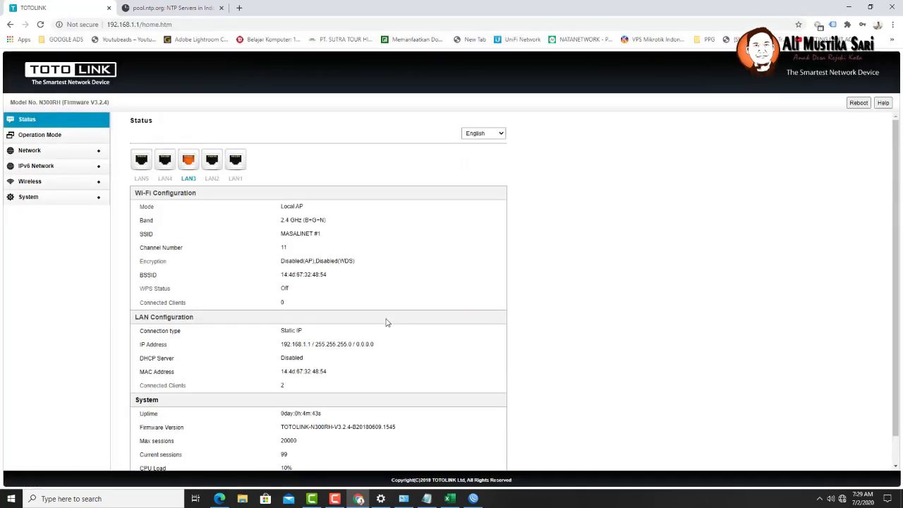
# - In the JARINGAN RUMAH BARU workbook, autofit column J so IP GATEWAY fits
pyautogui.click(450, 499)
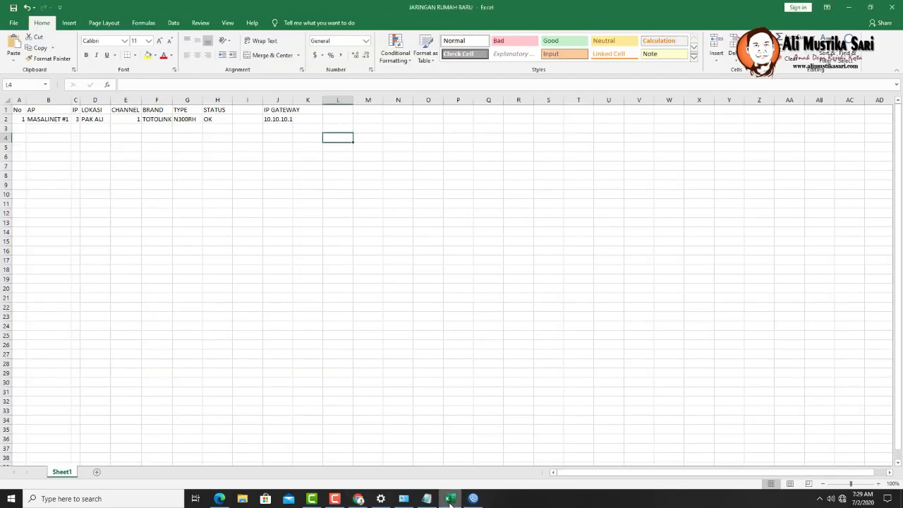
pyautogui.click(336, 111)
pyautogui.doubleClick(293, 100)
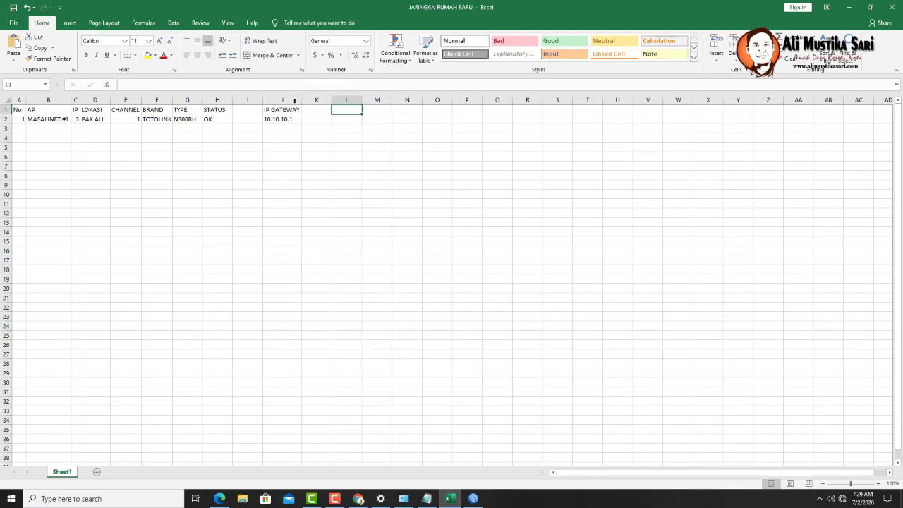
# - Add a PASSWORD header in K1 with the router's password in K2, then return to the router page
pyautogui.click(322, 110)
pyautogui.write('PAS')
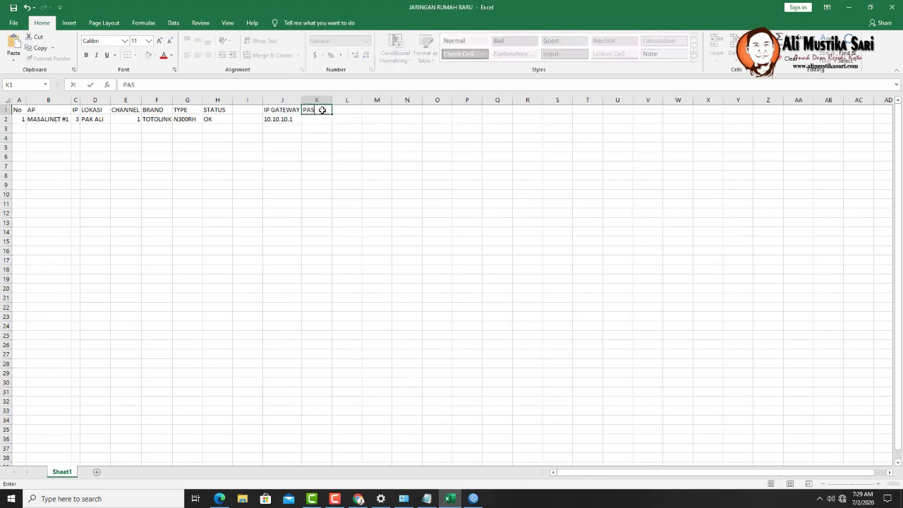
pyautogui.write('SWR')
pyautogui.write('ORD')
pyautogui.press('Return')
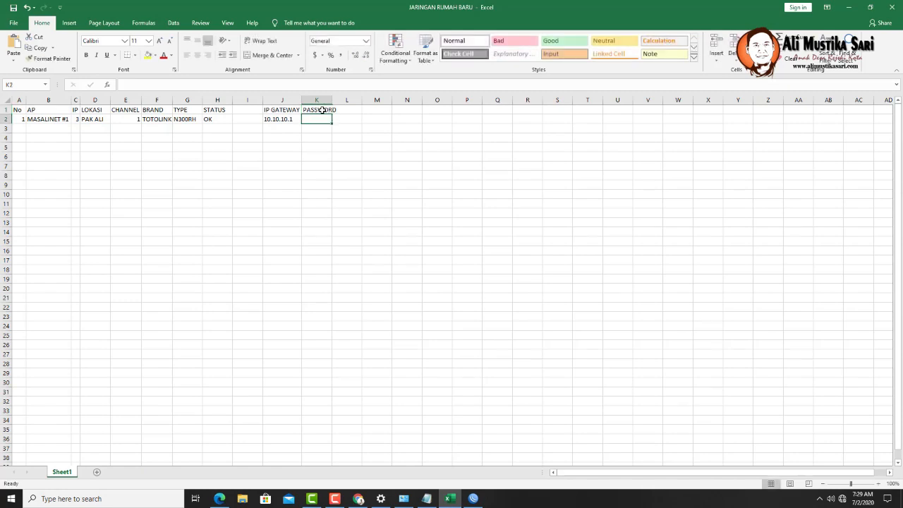
pyautogui.write('admin')
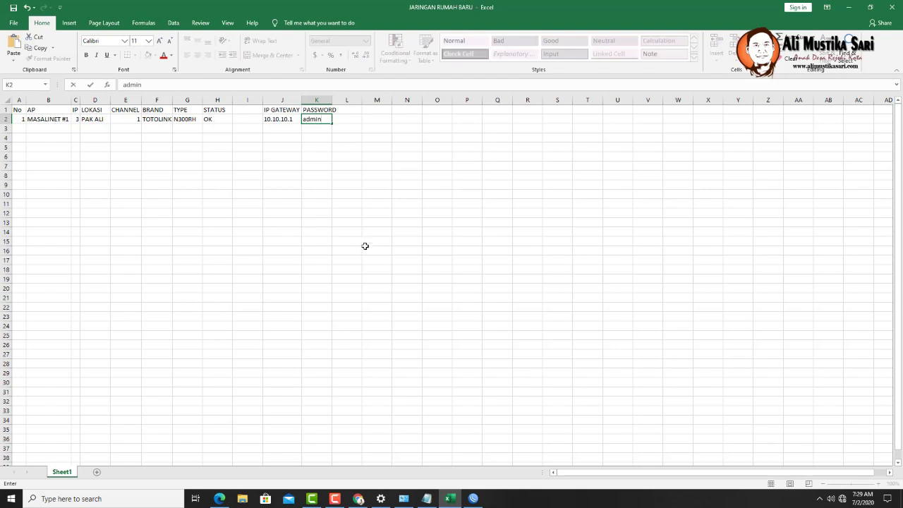
pyautogui.click(364, 245)
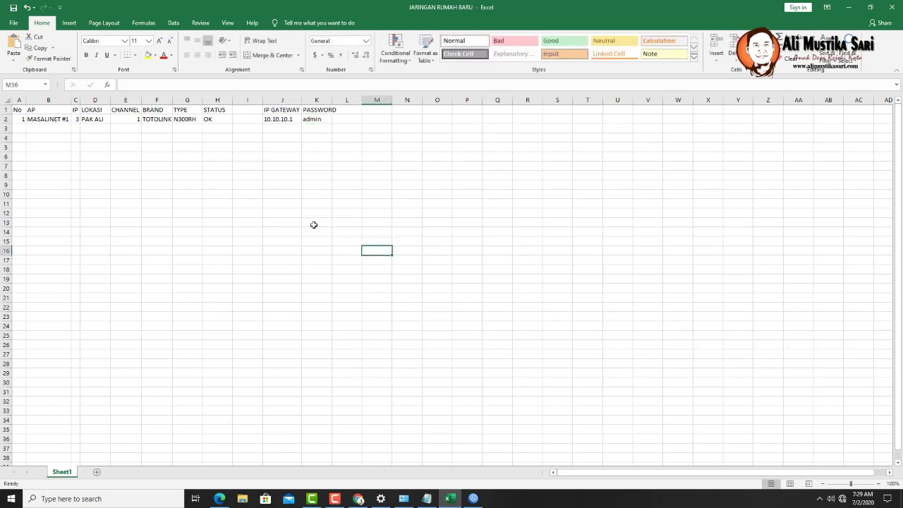
pyautogui.click(324, 111)
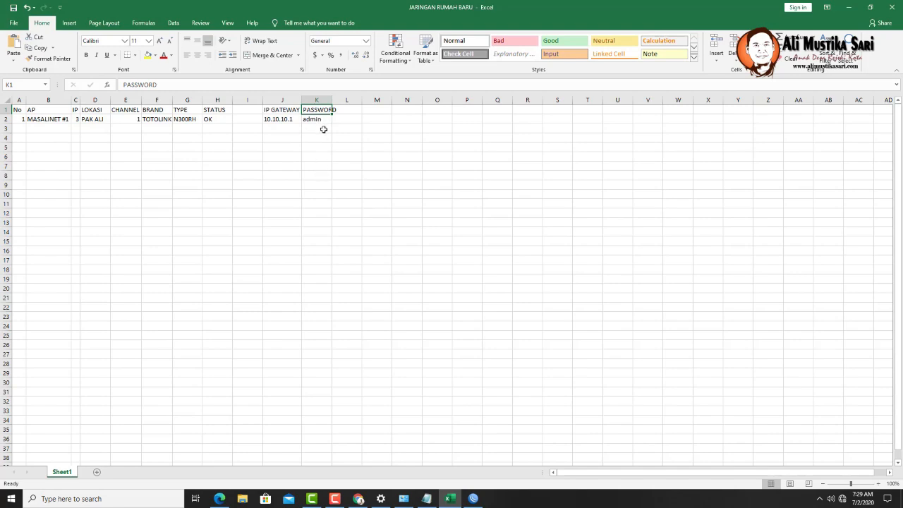
pyautogui.click(360, 499)
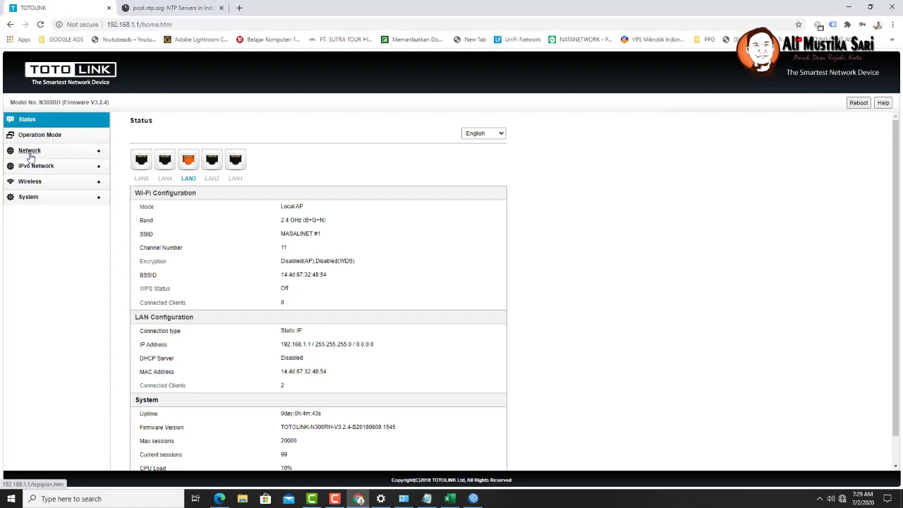
# - Go to Wireless Advanced Settings and leave the band at 2.4 GHz (B+G+N)
pyautogui.click(30, 152)
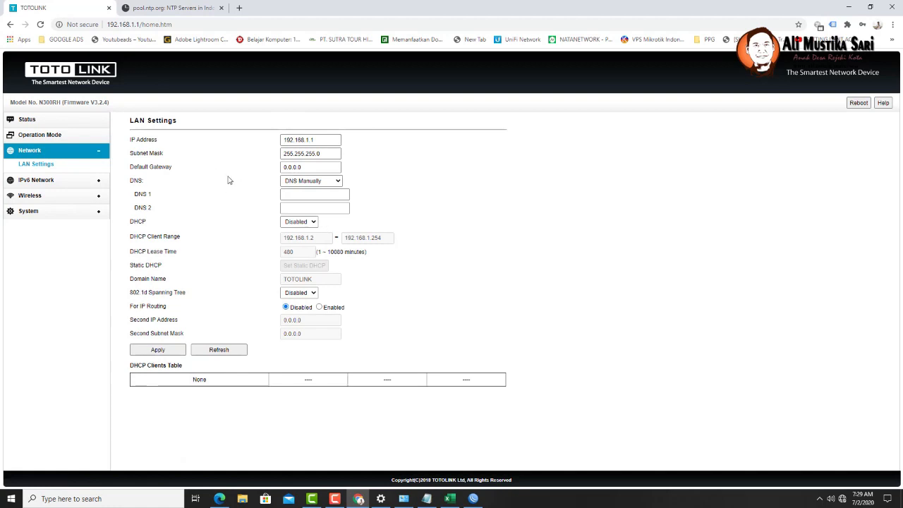
pyautogui.click(31, 196)
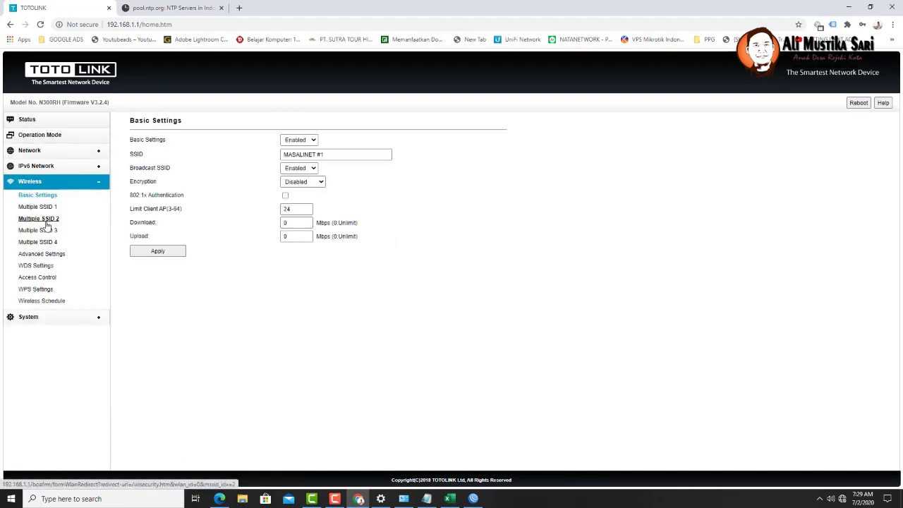
pyautogui.click(58, 258)
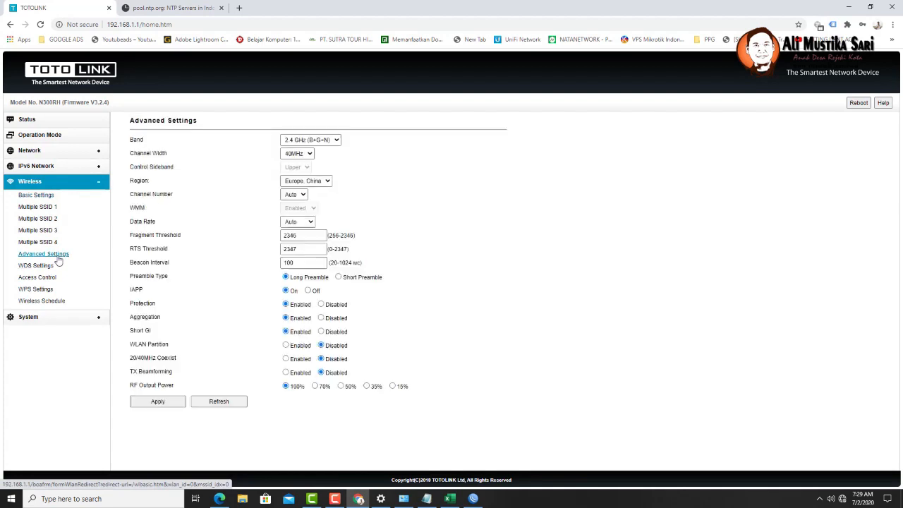
pyautogui.click(327, 140)
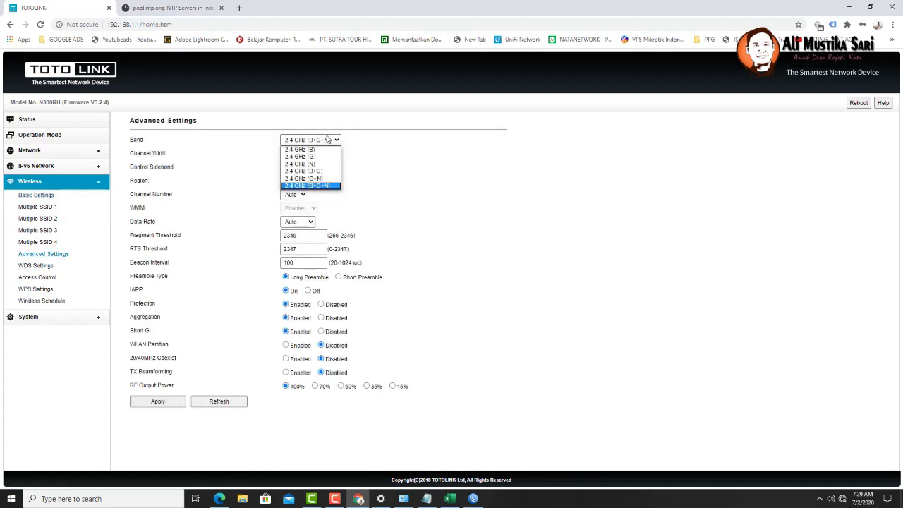
pyautogui.click(325, 171)
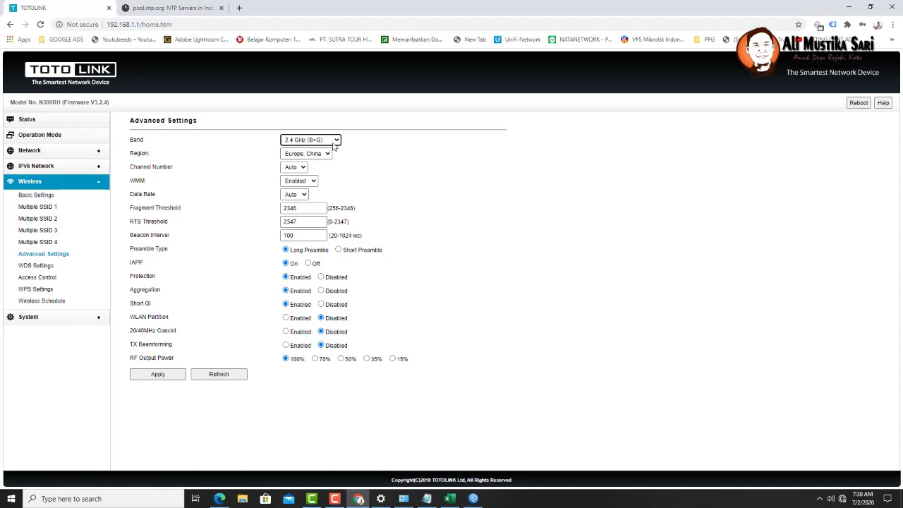
pyautogui.click(335, 143)
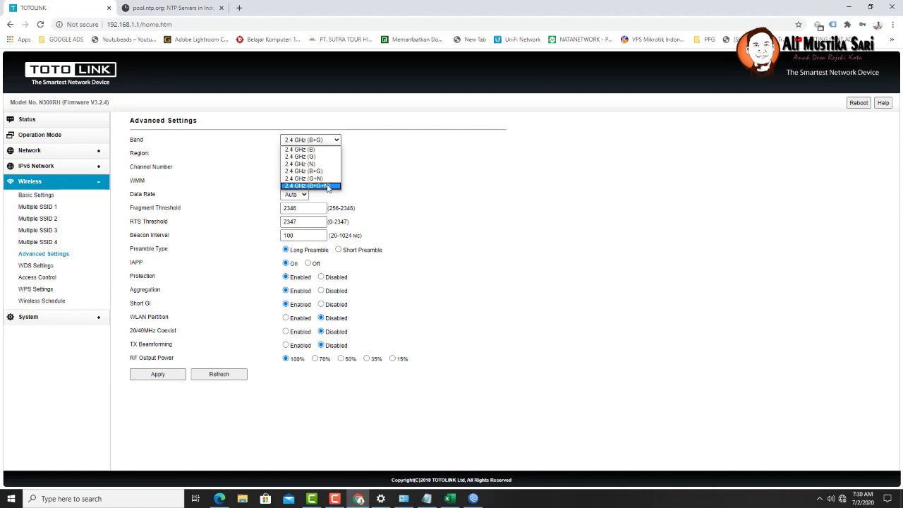
pyautogui.click(327, 186)
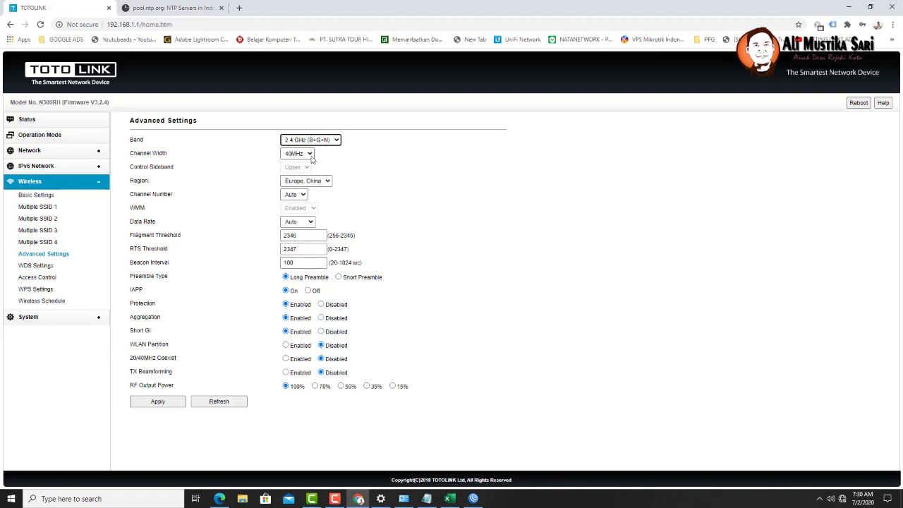
# - Set channel width to 20MHz and channel number 1, keeping the data rate on Auto
pyautogui.click(311, 154)
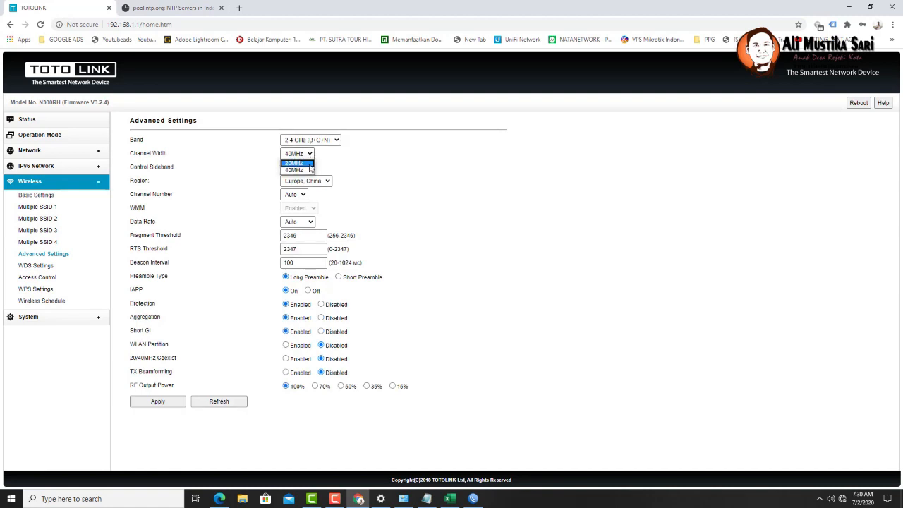
pyautogui.click(309, 164)
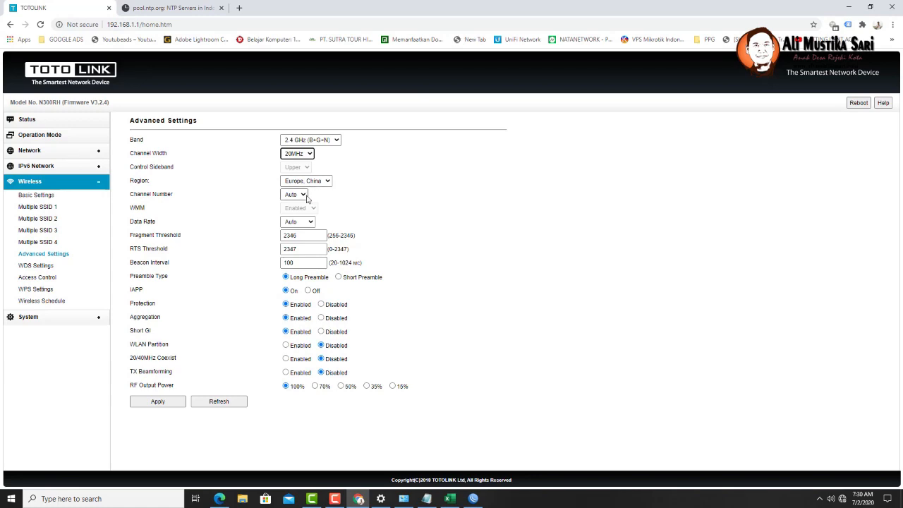
pyautogui.click(303, 194)
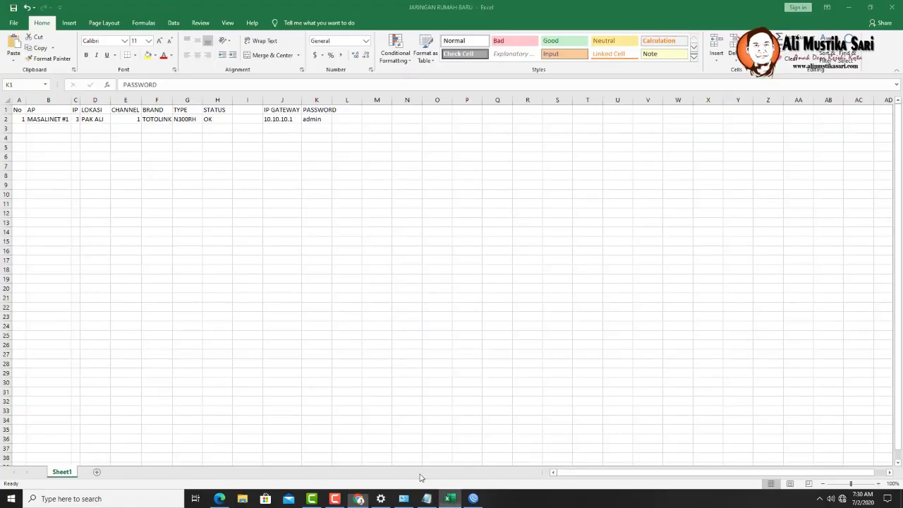
pyautogui.click(449, 499)
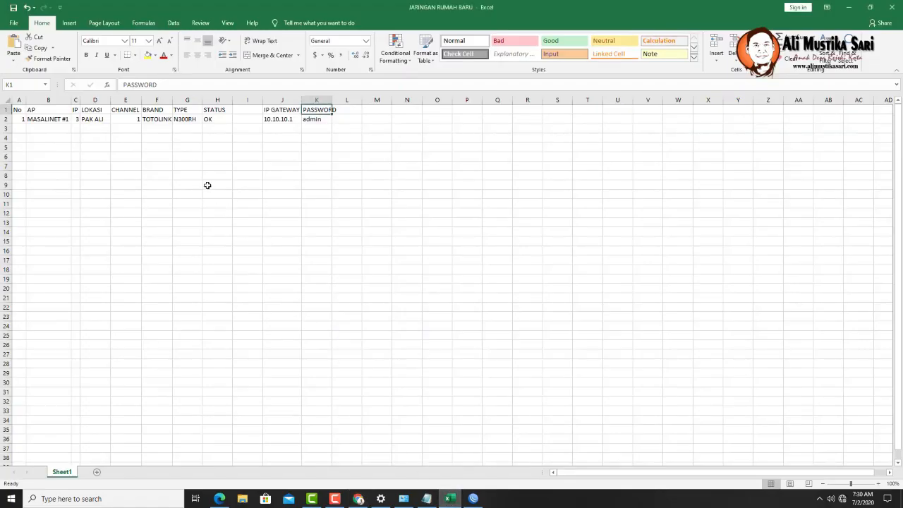
pyautogui.click(358, 499)
pyautogui.click(299, 198)
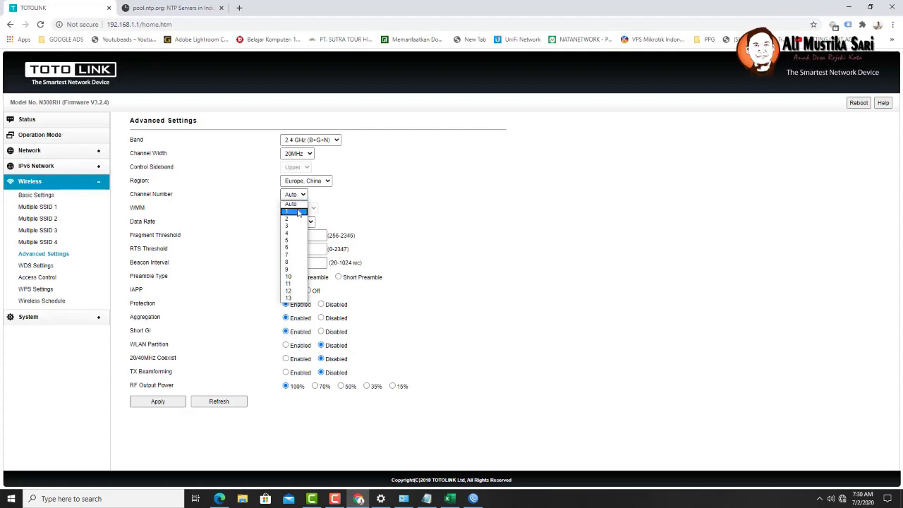
pyautogui.click(291, 211)
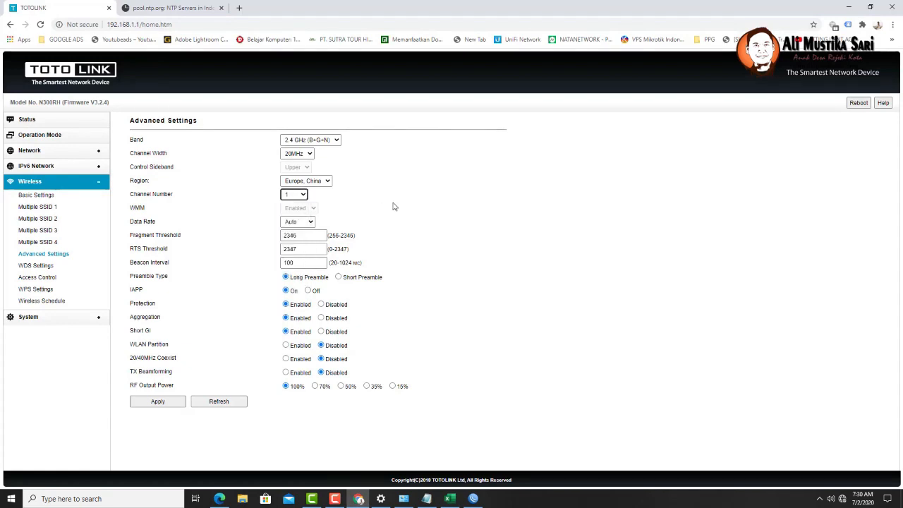
pyautogui.click(312, 223)
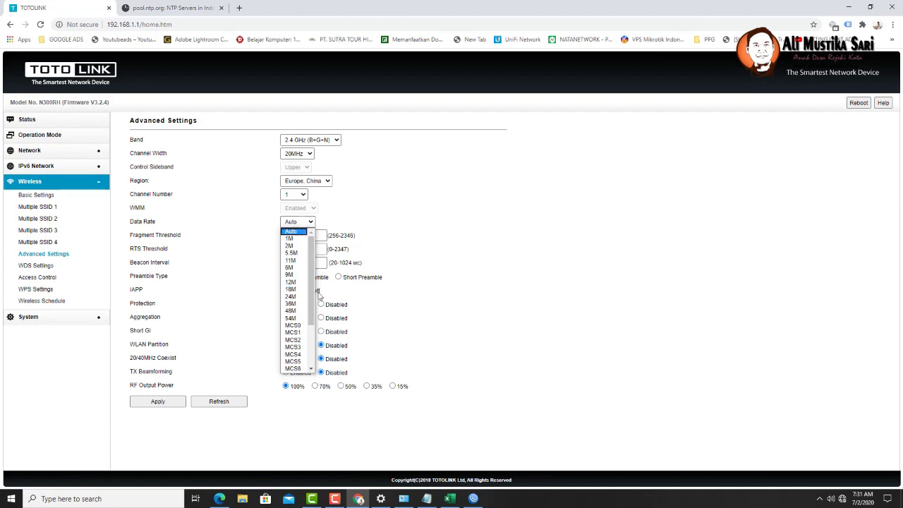
pyautogui.click(462, 198)
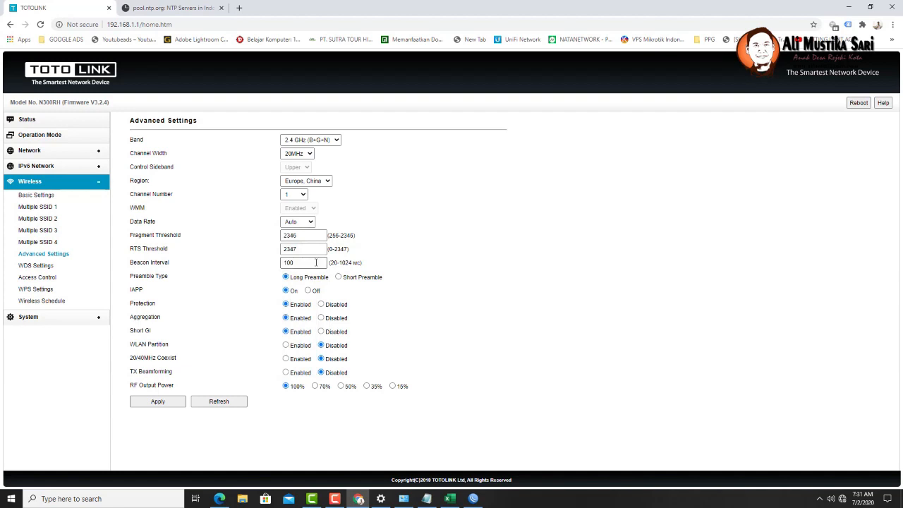
# - Set the beacon interval to 512 and apply the advanced wireless settings
pyautogui.doubleClick(316, 263)
pyautogui.write('1')
pyautogui.write('512')
pyautogui.click(480, 252)
pyautogui.click(325, 266)
pyautogui.click(156, 405)
pyautogui.click(38, 199)
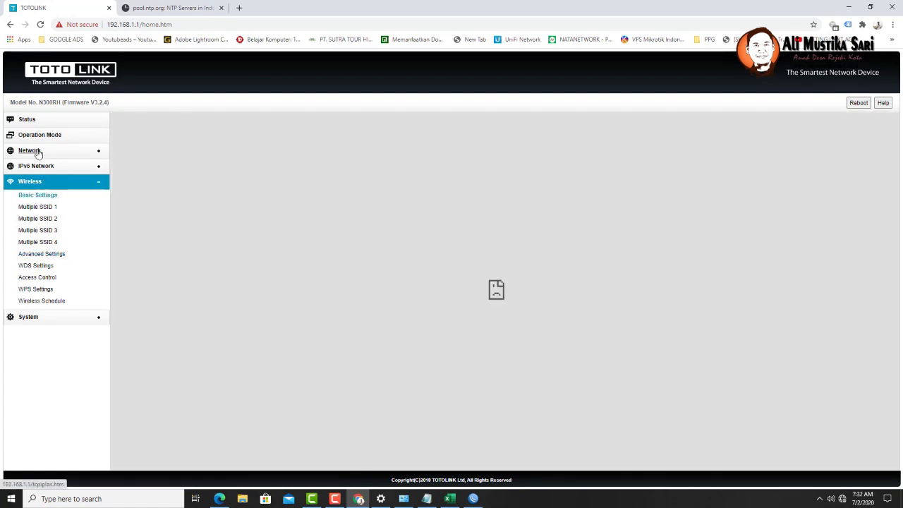
# - In LAN Settings, take DNS from the LAN-side router IP and set IP address 10.10.10.3
pyautogui.click(36, 150)
pyautogui.click(37, 166)
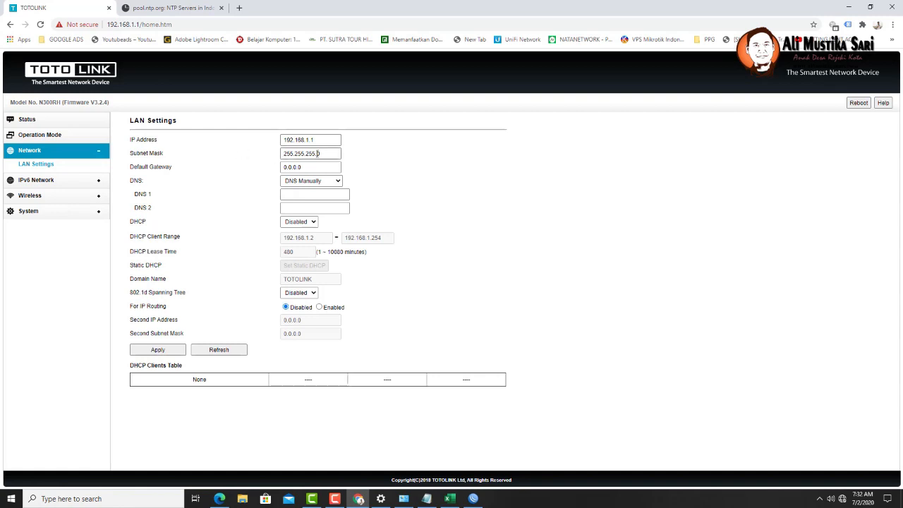
pyautogui.click(324, 144)
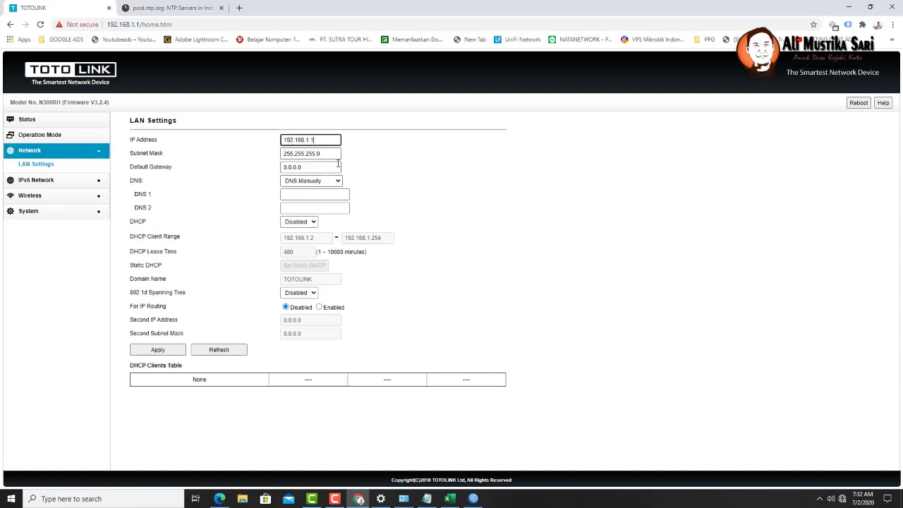
pyautogui.click(338, 182)
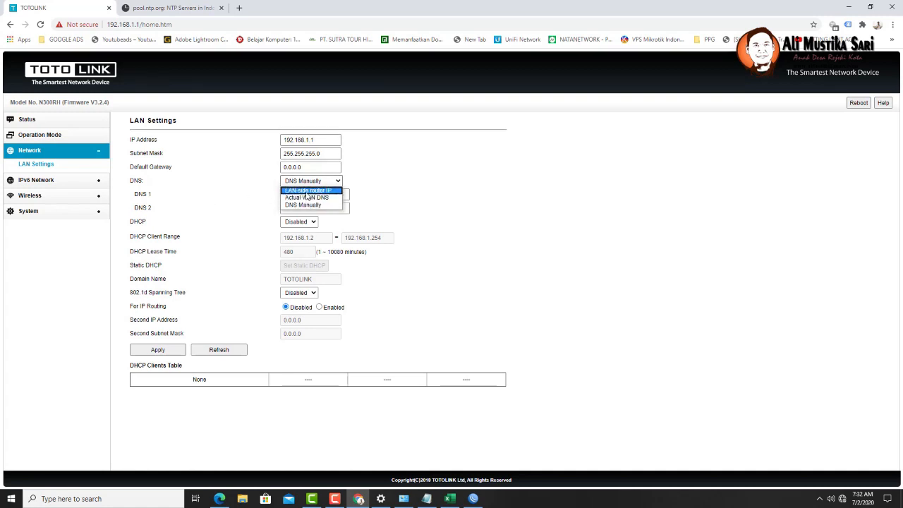
pyautogui.click(307, 191)
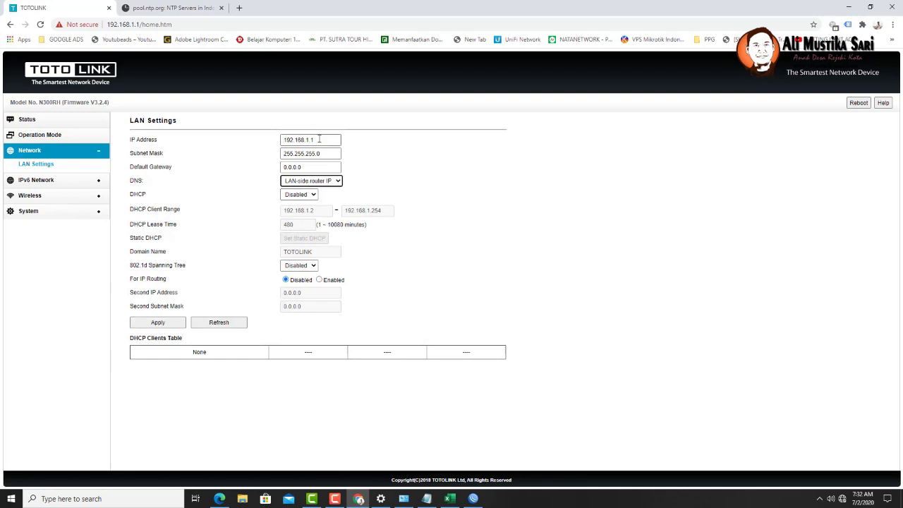
pyautogui.moveTo(329, 140); pyautogui.dragTo(268, 141)
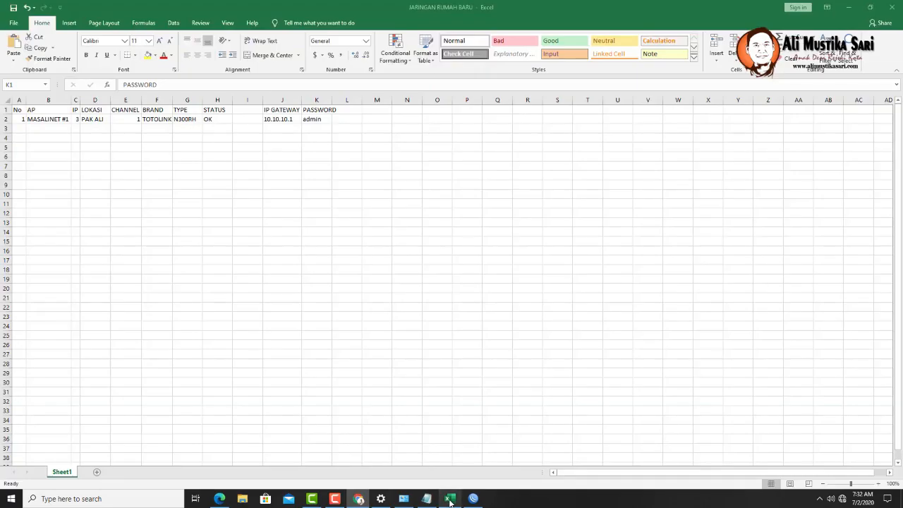
pyautogui.click(449, 499)
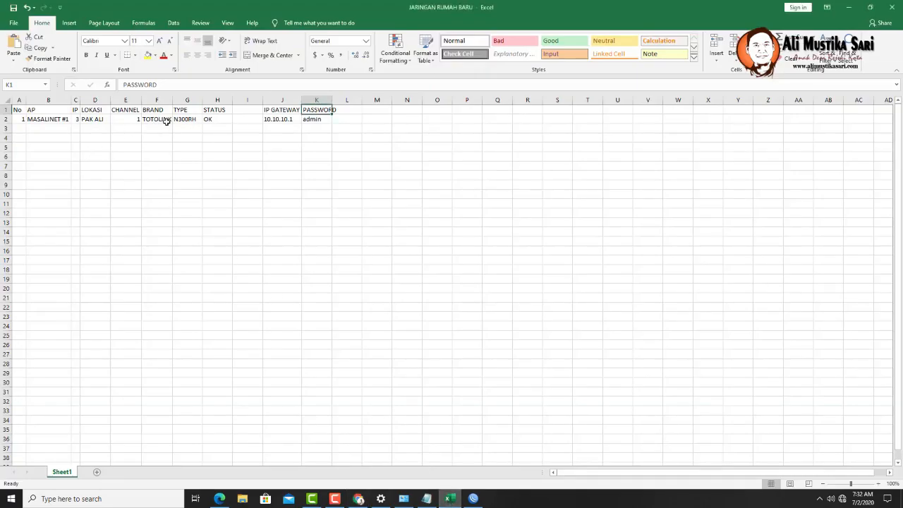
pyautogui.click(358, 499)
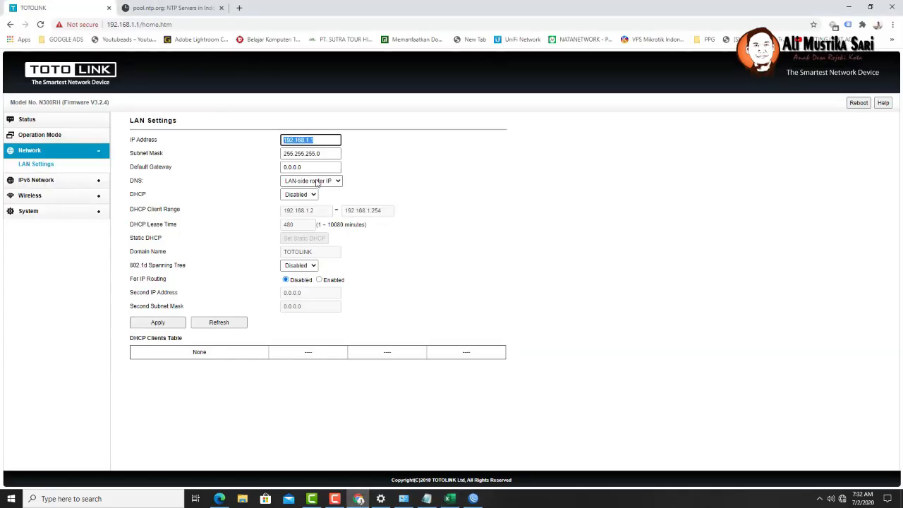
pyautogui.write('10')
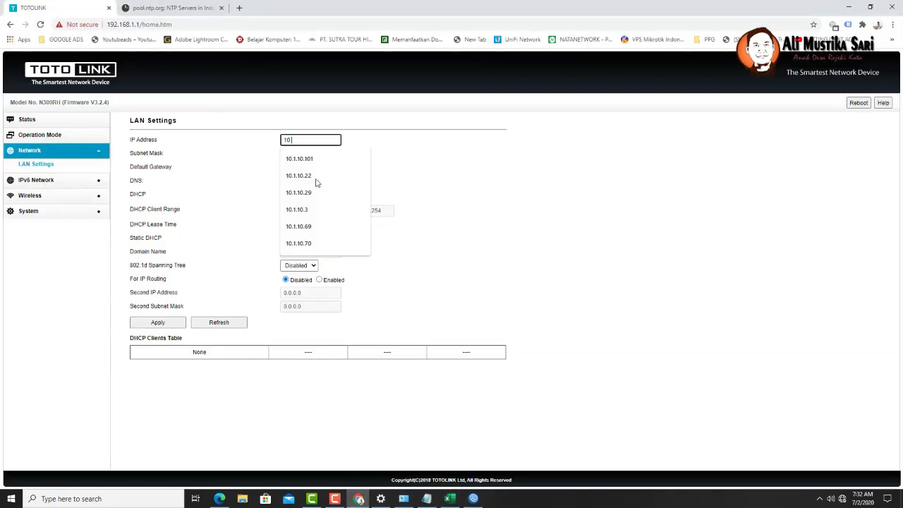
pyautogui.write('.10.10.')
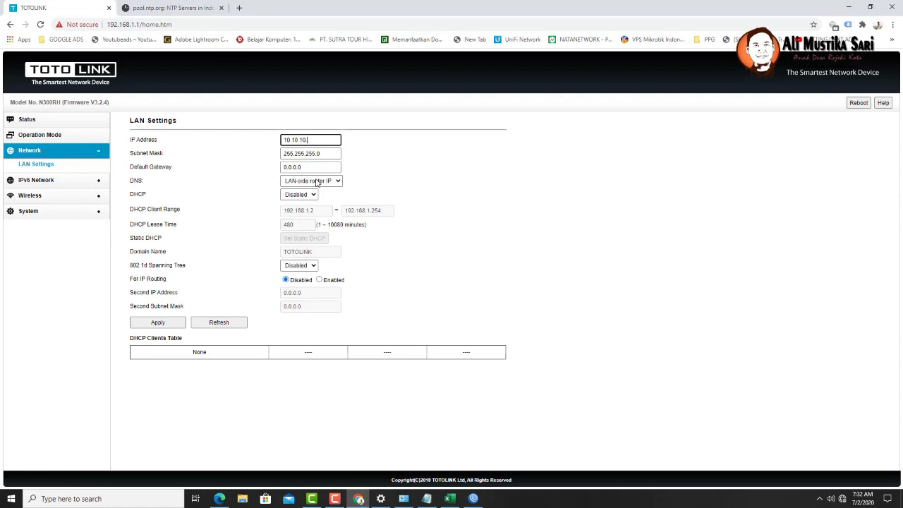
pyautogui.write('3')
# - Set subnet mask 255.255.254.0 and gateway 10.10.10.1, then apply the LAN settings
pyautogui.click(312, 153)
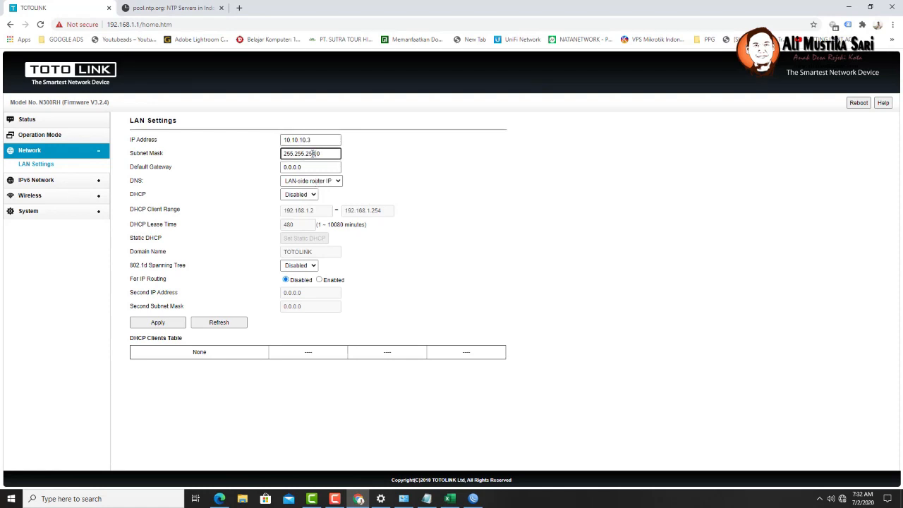
pyautogui.write('4')
pyautogui.moveTo(313, 167); pyautogui.dragTo(275, 167)
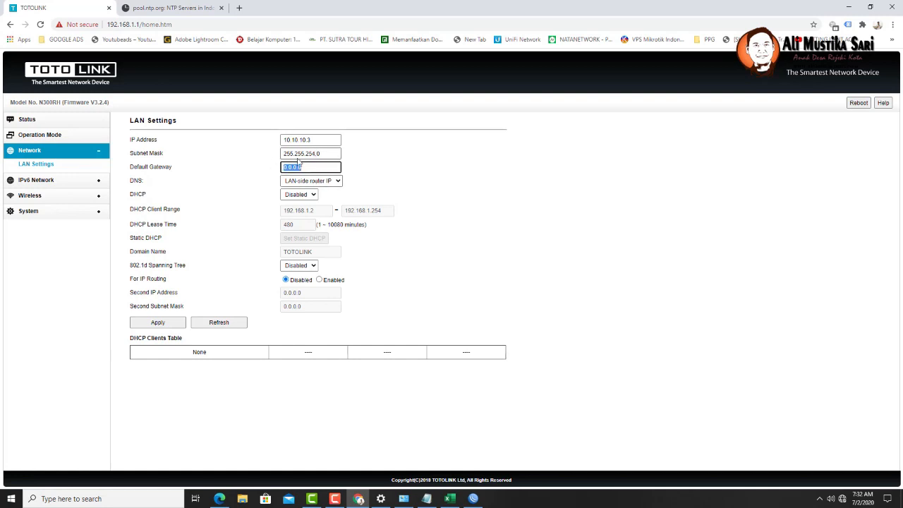
pyautogui.write('10.1')
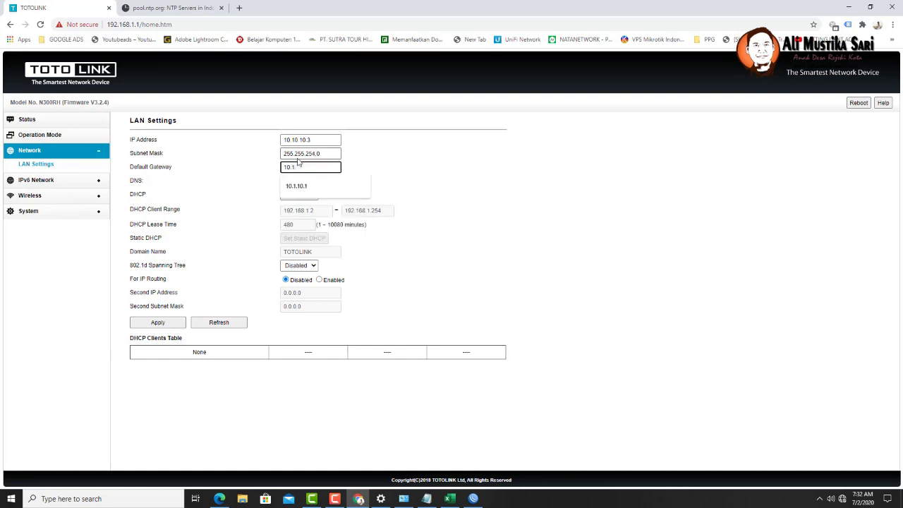
pyautogui.write('0')
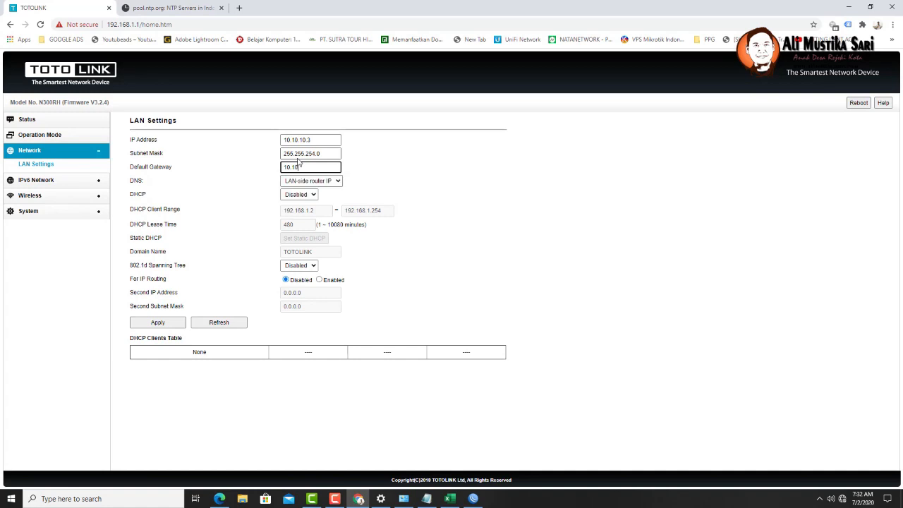
pyautogui.write('.10.1')
pyautogui.click(449, 498)
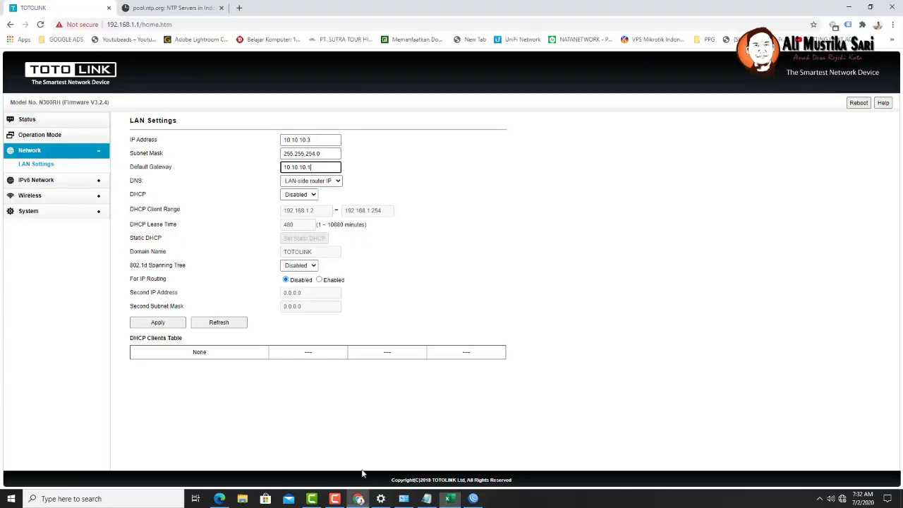
pyautogui.click(358, 498)
pyautogui.click(158, 323)
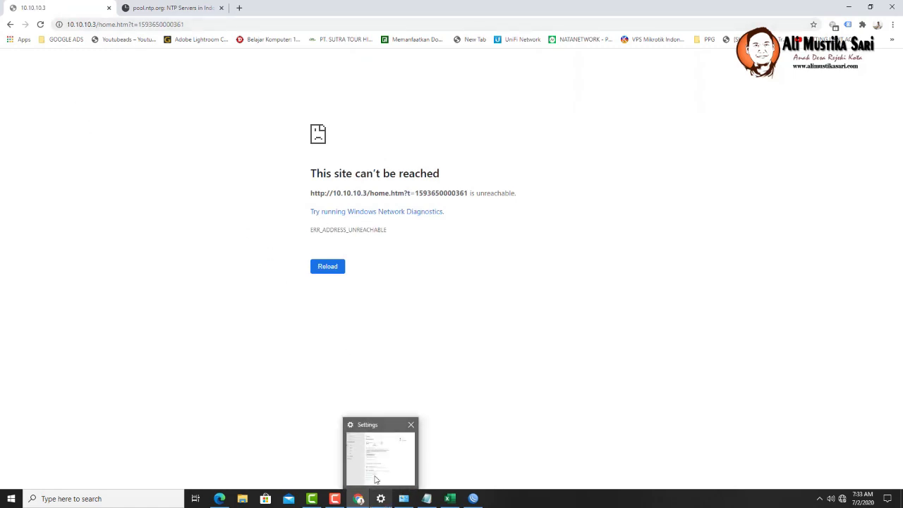
# - Open the Ethernet adapter's IPv4 properties from Network Connections
pyautogui.click(387, 484)
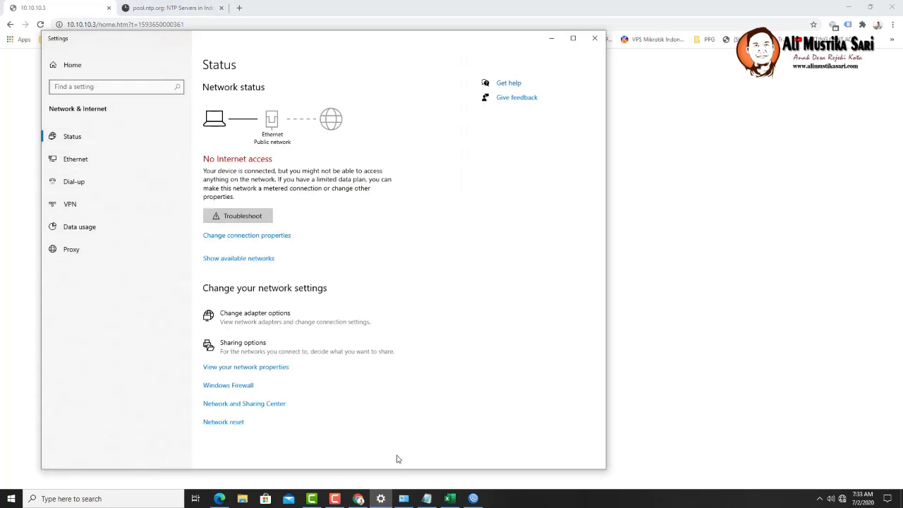
pyautogui.moveTo(404, 499)
pyautogui.click(409, 477)
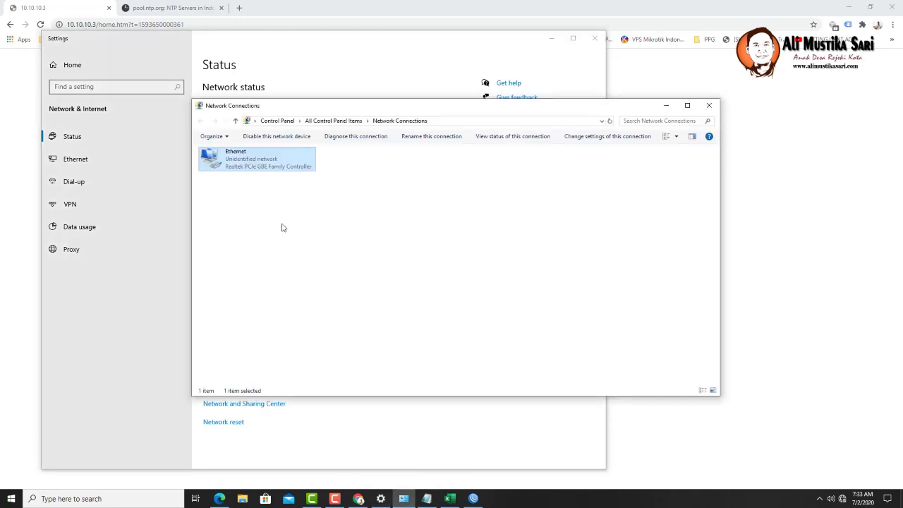
pyautogui.rightClick(252, 165)
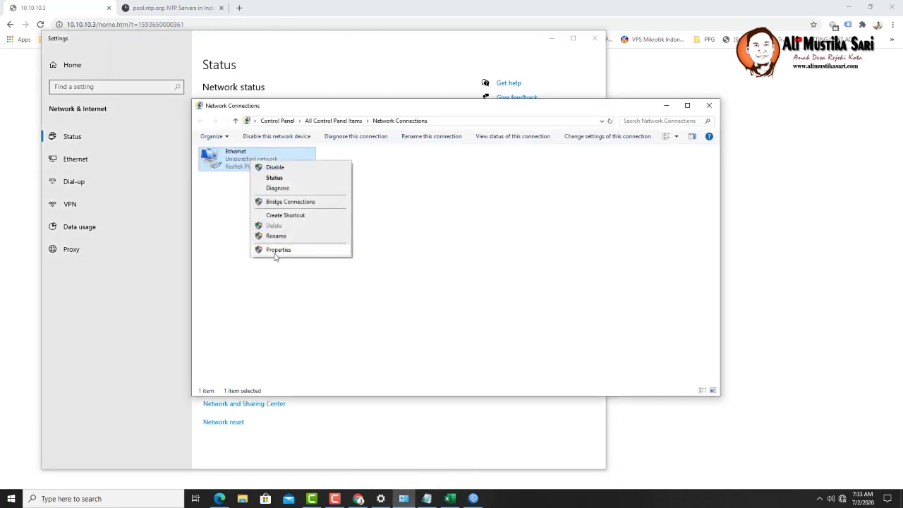
pyautogui.click(275, 252)
pyautogui.doubleClick(275, 258)
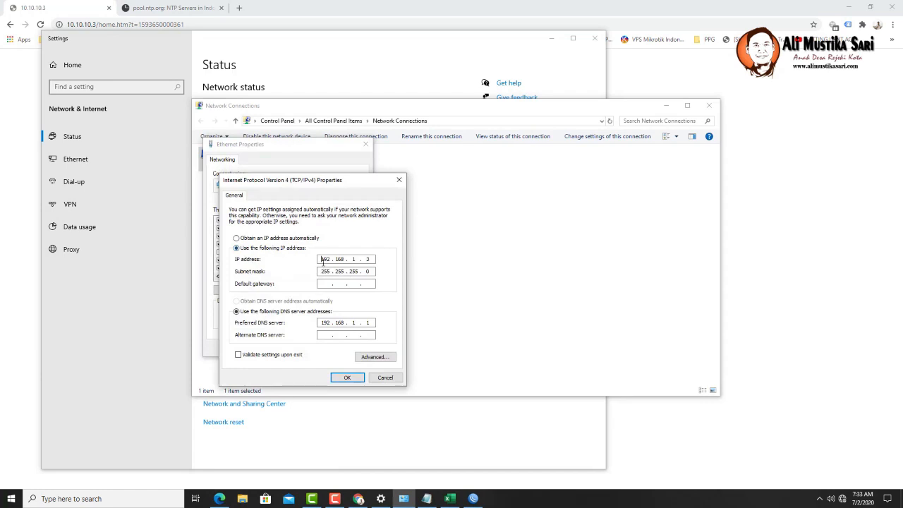
# - Give Ethernet a static IP of 10.10.10.4 with gateway and preferred DNS on the 10.10.10 network
pyautogui.doubleClick(324, 260)
pyautogui.write('10.10.10')
pyautogui.doubleClick(370, 260)
pyautogui.write('4')
pyautogui.click(328, 284)
pyautogui.write('10 . 10 . 10')
pyautogui.doubleClick(327, 323)
pyautogui.write('10 . 10 . 10')
pyautogui.click(339, 377)
pyautogui.click(324, 347)
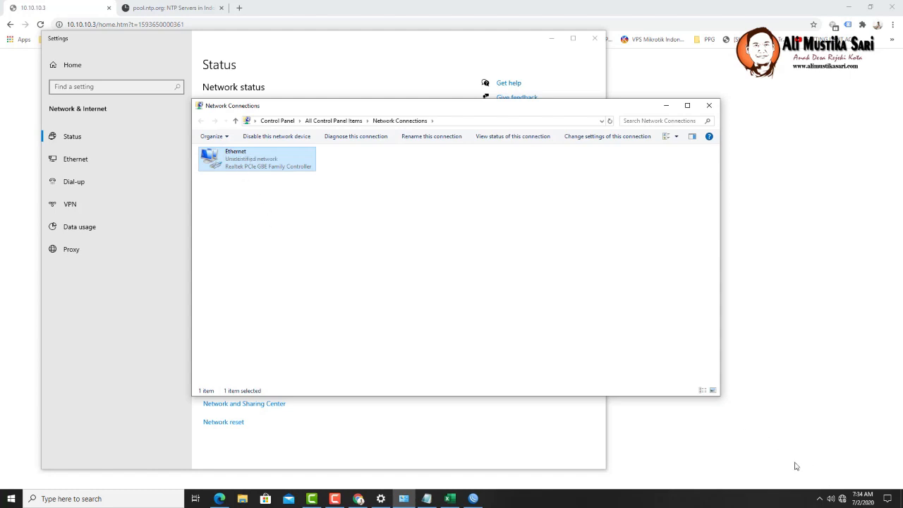
# - Disable and re-enable the Ethernet adapter, then bring Chrome back to the front
pyautogui.rightClick(241, 163)
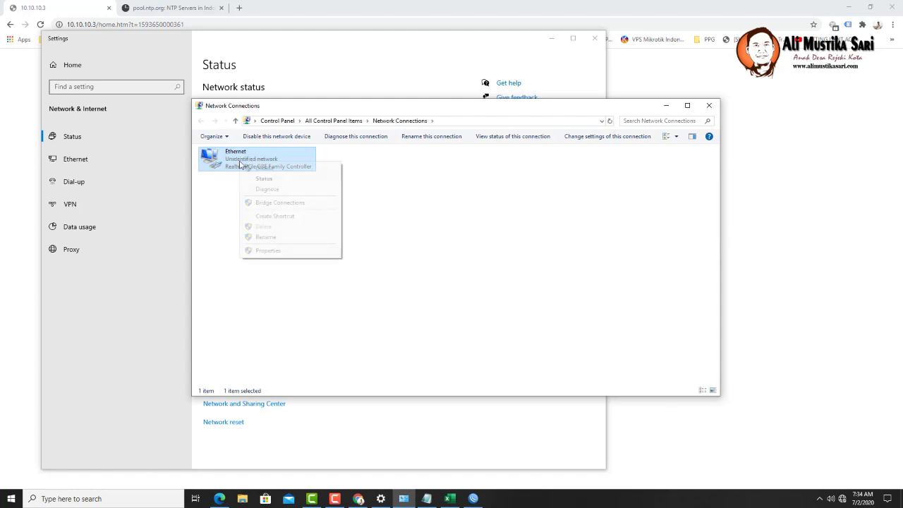
pyautogui.click(245, 169)
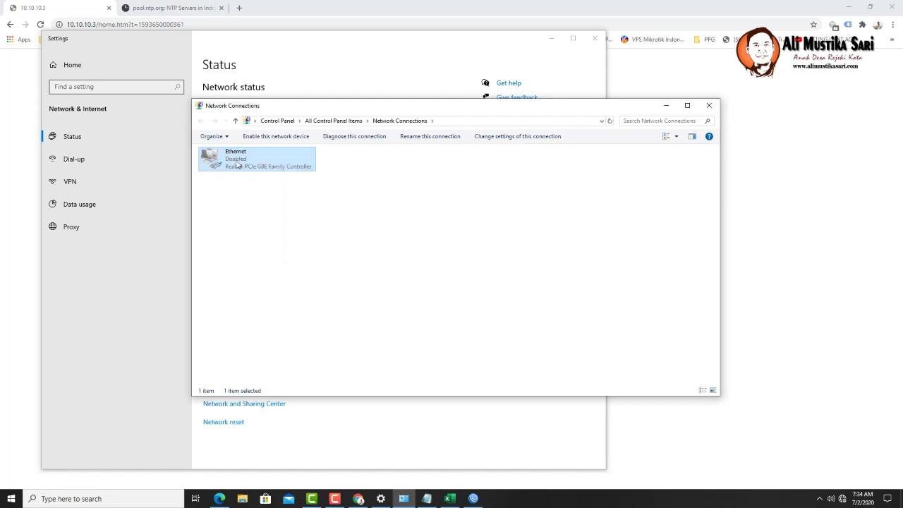
pyautogui.rightClick(242, 167)
pyautogui.click(244, 170)
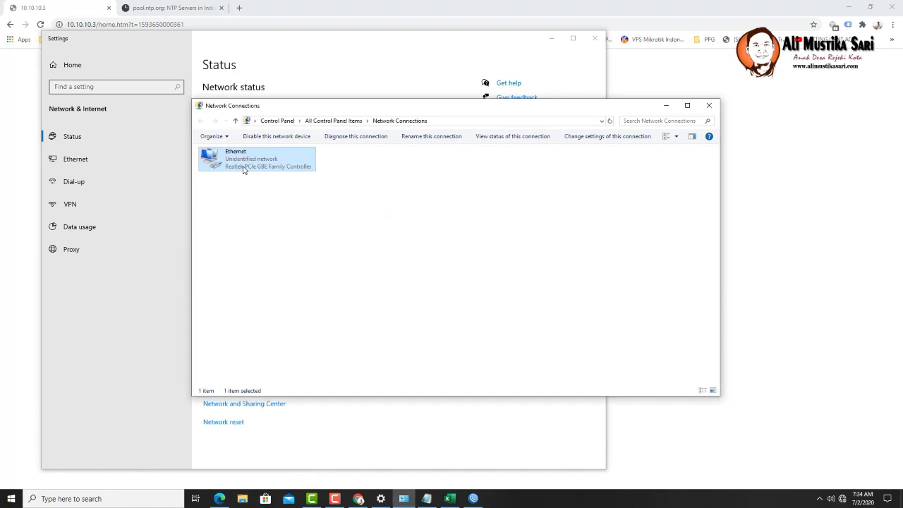
pyautogui.click(11, 138)
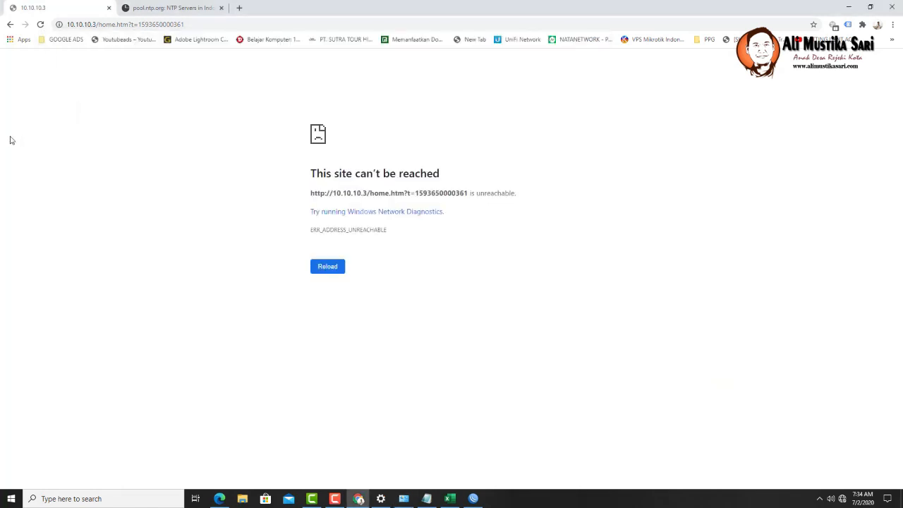
# - Reload the router page and log in with the router's username and password
pyautogui.click(94, 24)
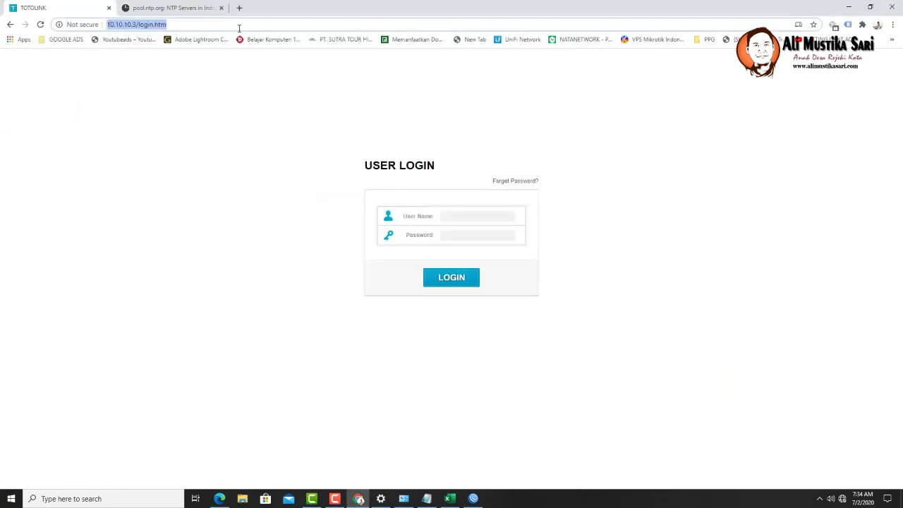
pyautogui.click(485, 216)
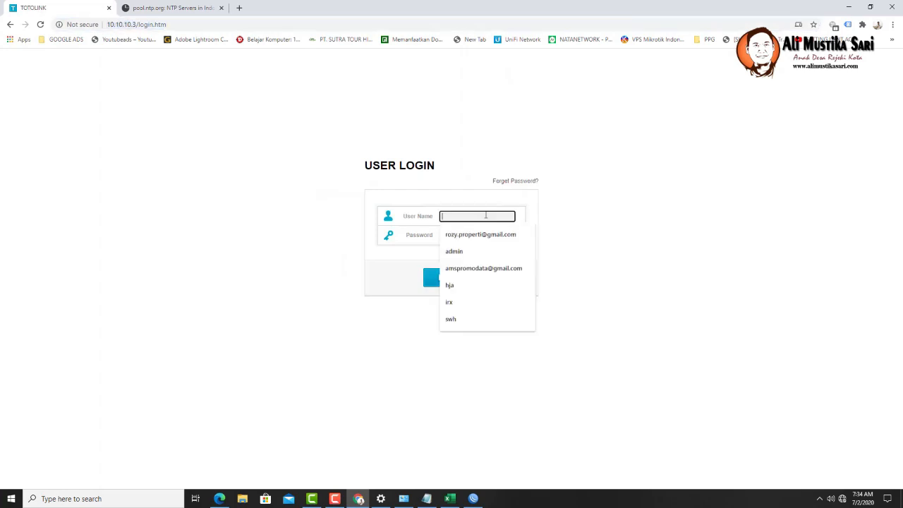
pyautogui.write('admin')
pyautogui.press('Tab')
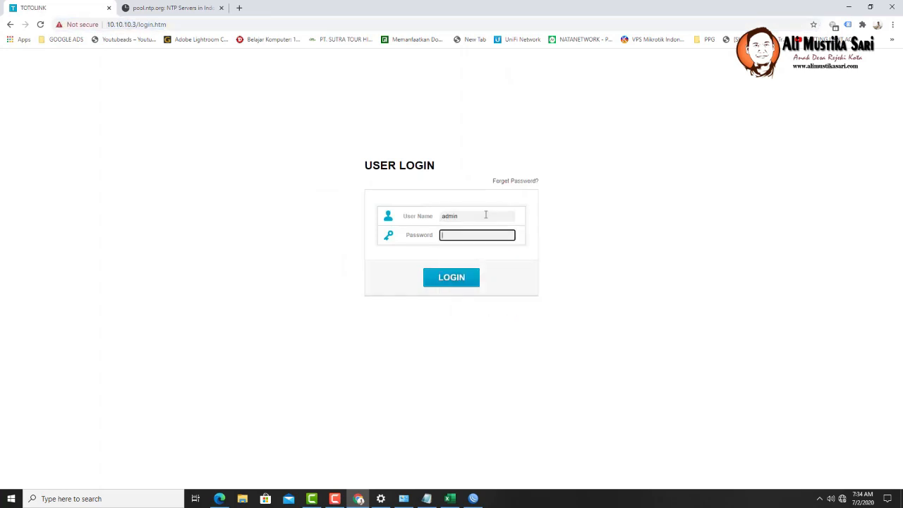
pyautogui.write('admin')
pyautogui.click(450, 282)
# - Load the router at 10.10.10.3, check the spreadsheet, and close the NTP servers tab
pyautogui.click(136, 25)
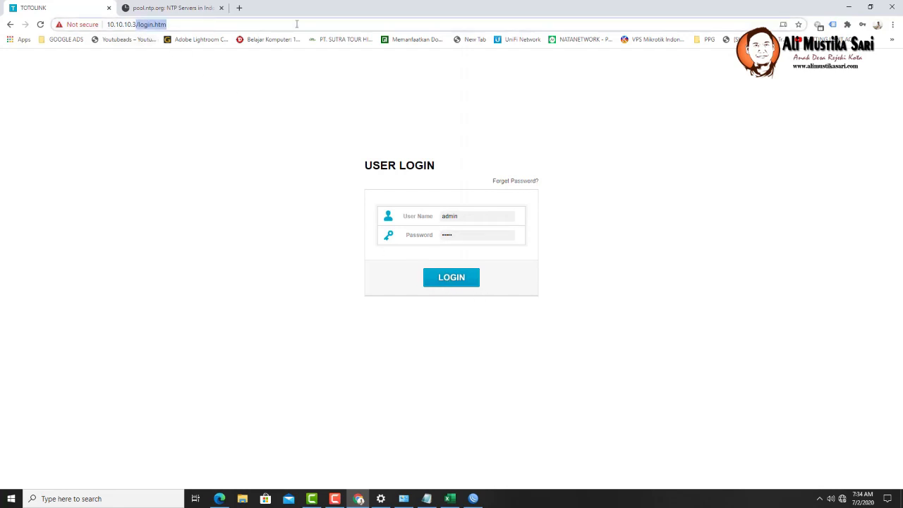
pyautogui.write('10.10.10.3')
pyautogui.press('Return')
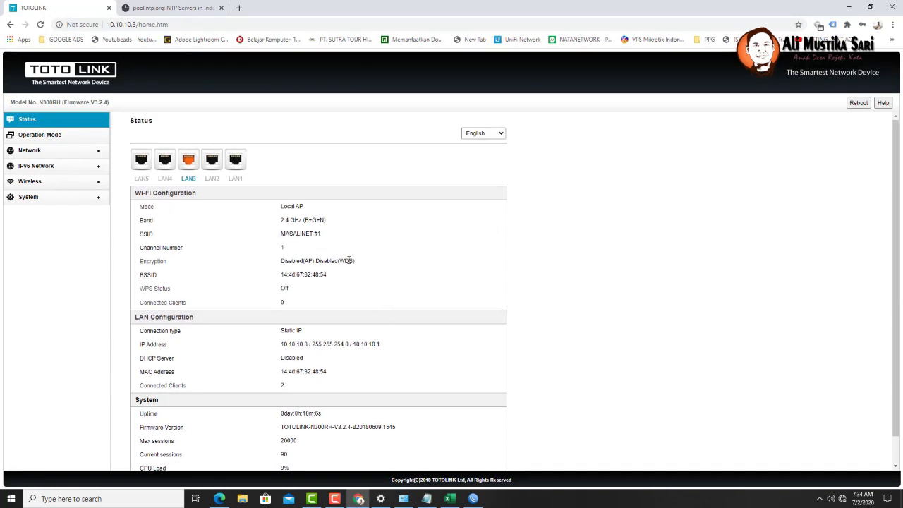
pyautogui.click(449, 498)
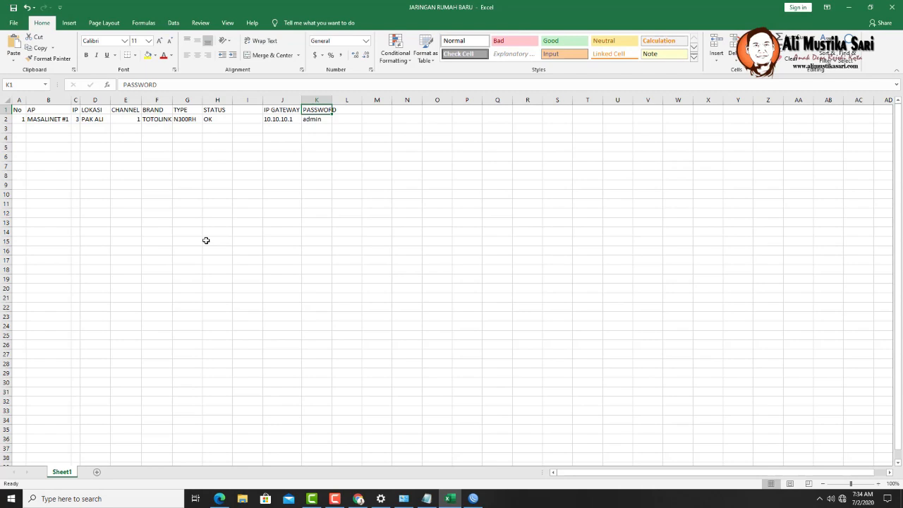
pyautogui.hotkey('alt', 'Tab')
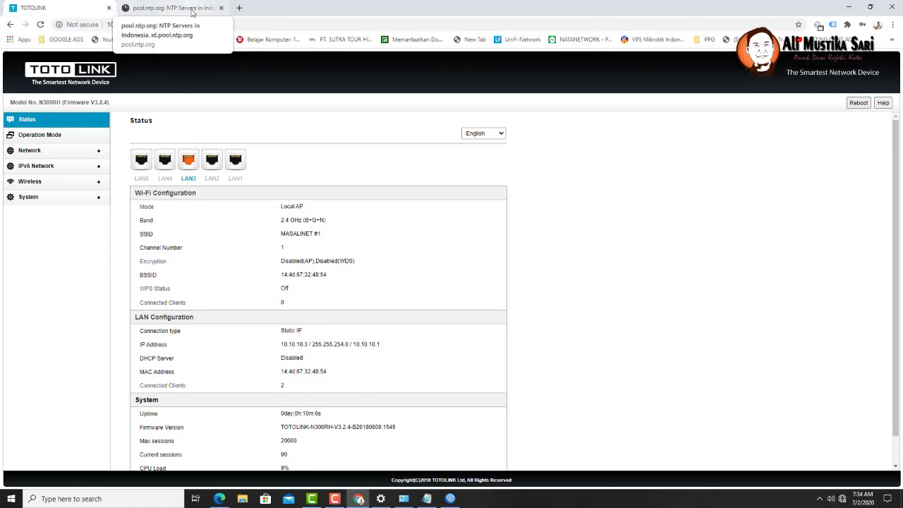
pyautogui.click(170, 8)
pyautogui.click(221, 7)
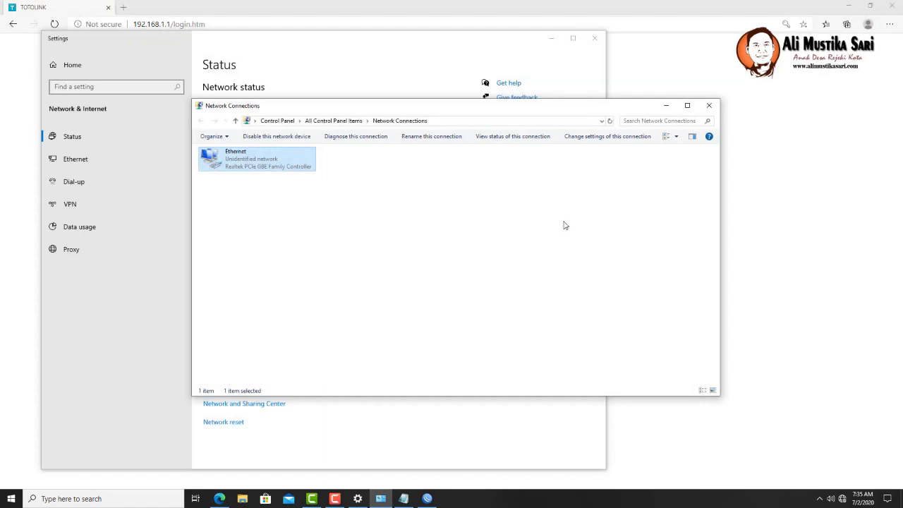
# - Close Network Connections, Settings and the browser, and dismiss WinBox's reconnect prompt
pyautogui.click(709, 105)
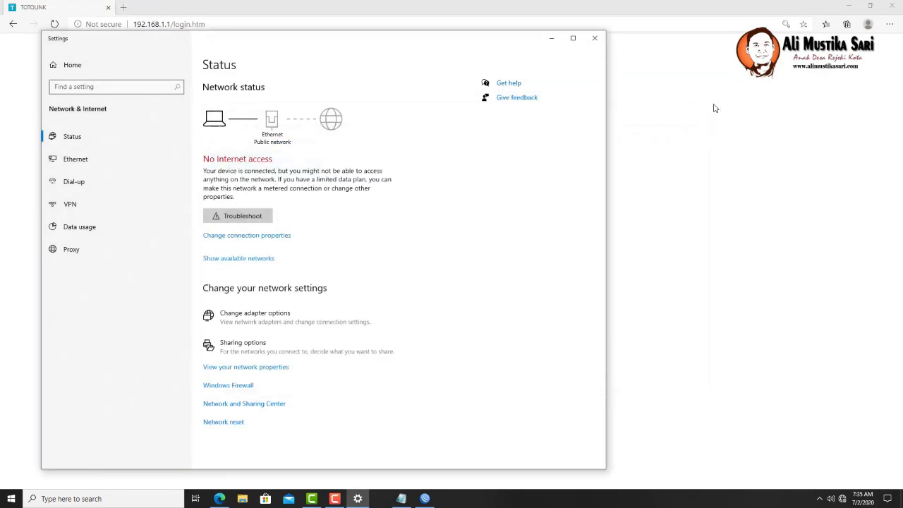
pyautogui.click(595, 38)
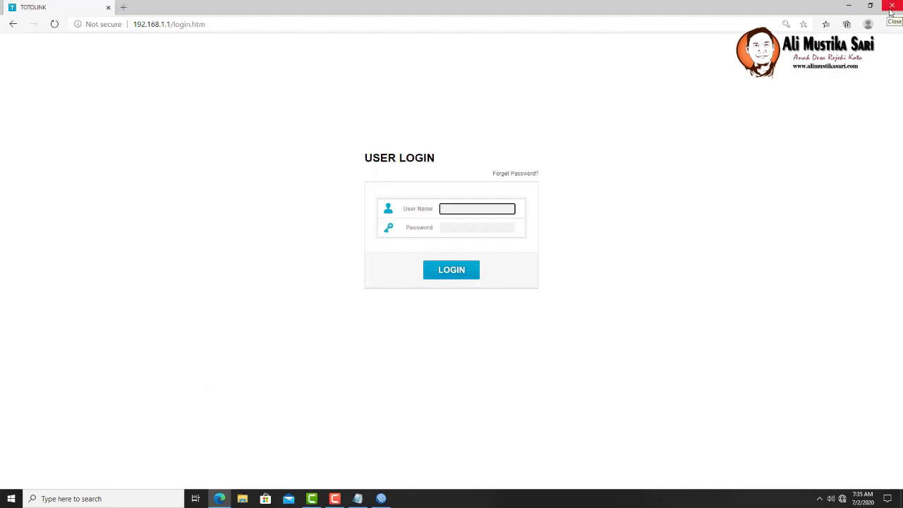
pyautogui.click(892, 6)
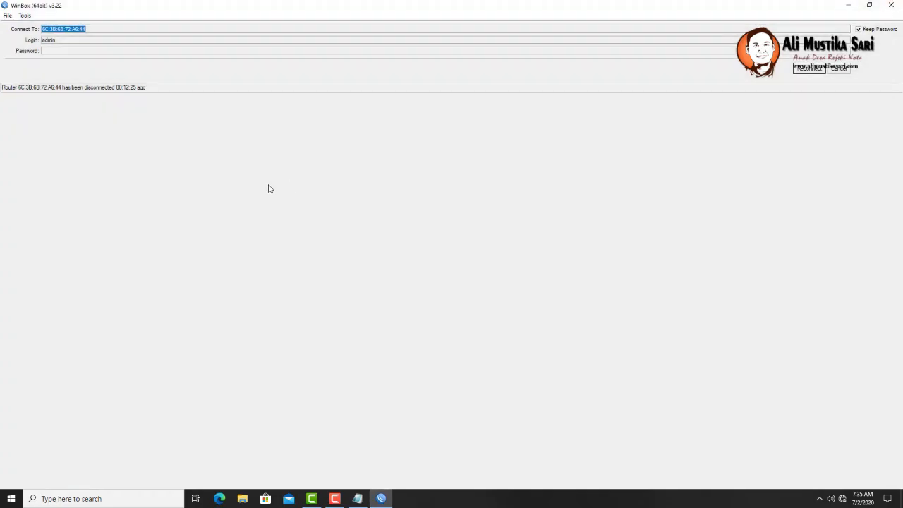
pyautogui.click(846, 68)
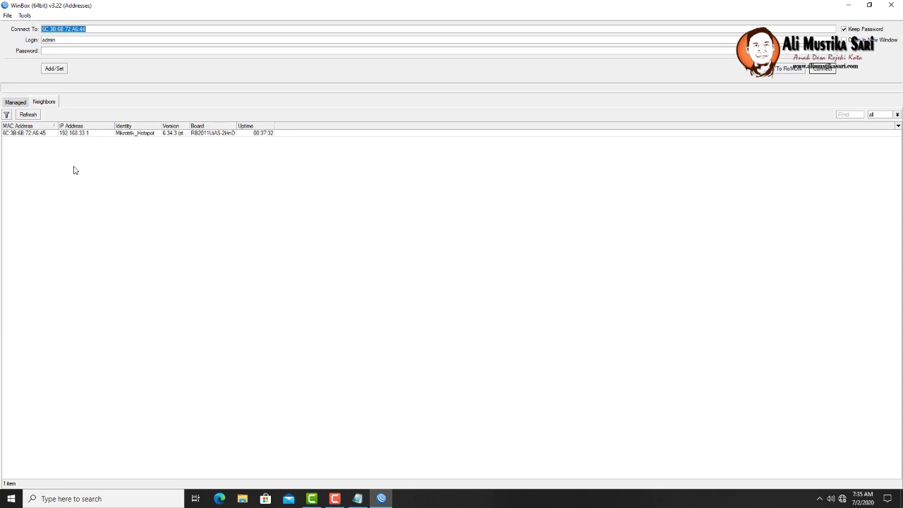
# - Log in to the Mikrotik_Hotspot neighbor with the router password
pyautogui.click(34, 136)
pyautogui.click(64, 52)
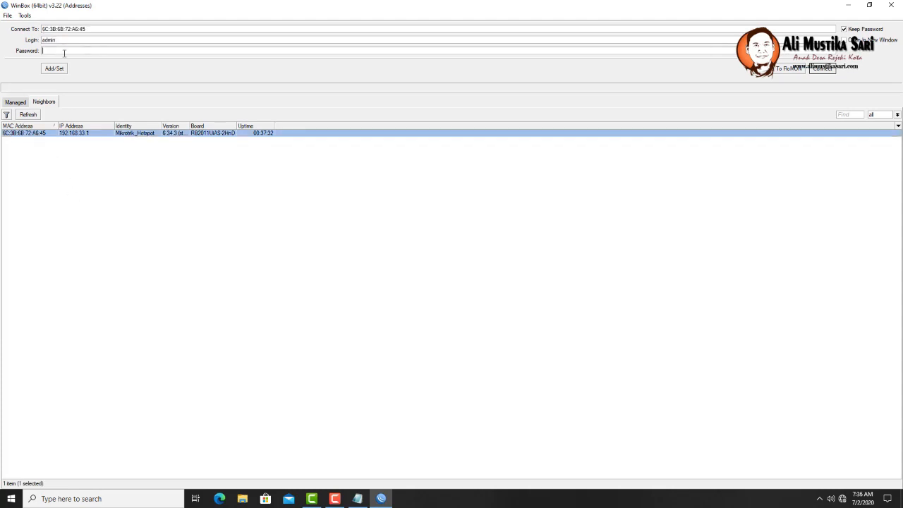
pyautogui.write('*******')
pyautogui.press('Return')
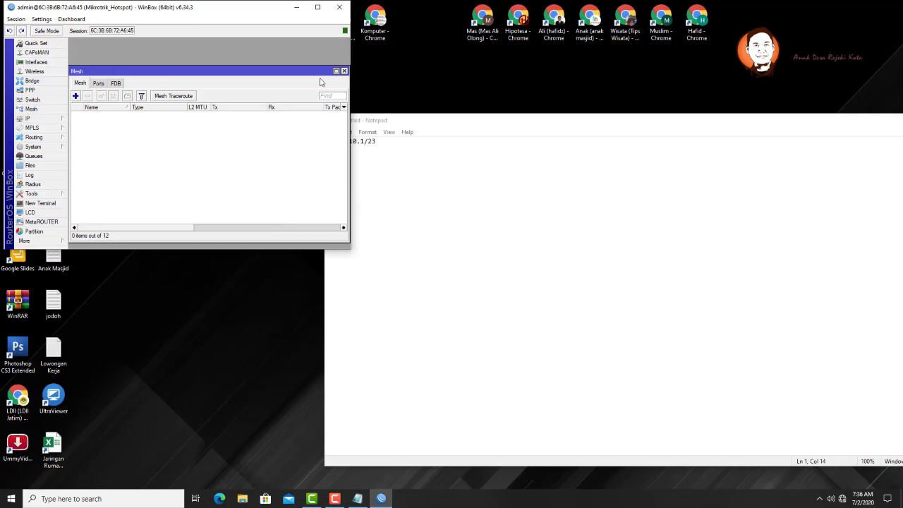
# - Maximize the WinBox session and Mesh window, and show the Interface list including disabled wlan1
pyautogui.click(317, 7)
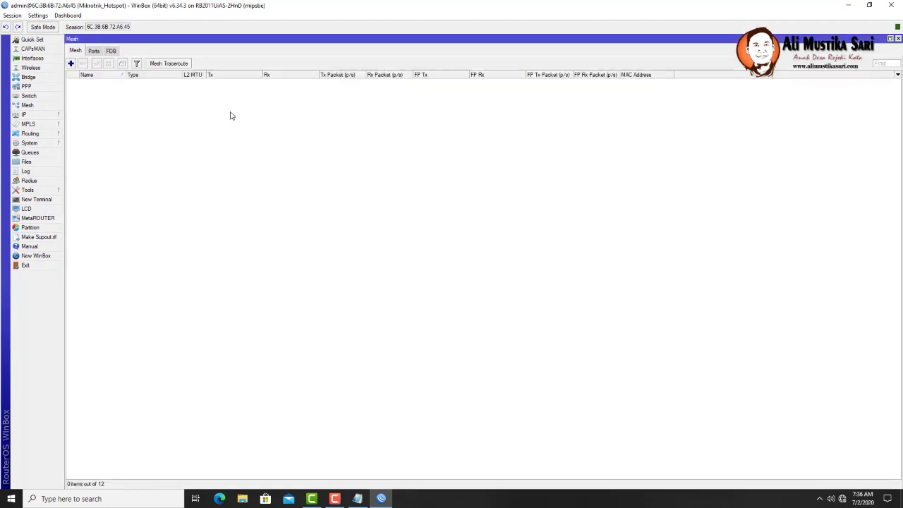
pyautogui.click(332, 67)
pyautogui.click(34, 58)
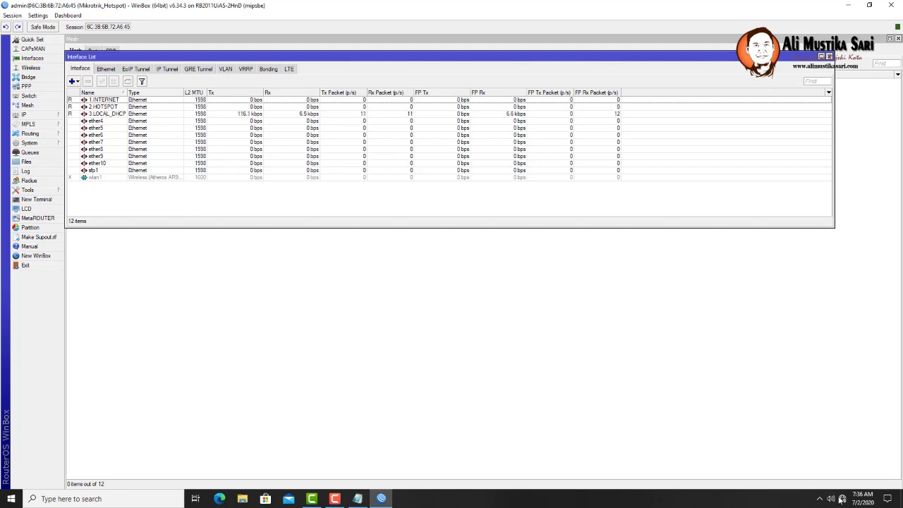
pyautogui.moveTo(844, 502)
pyautogui.rightClick(845, 501)
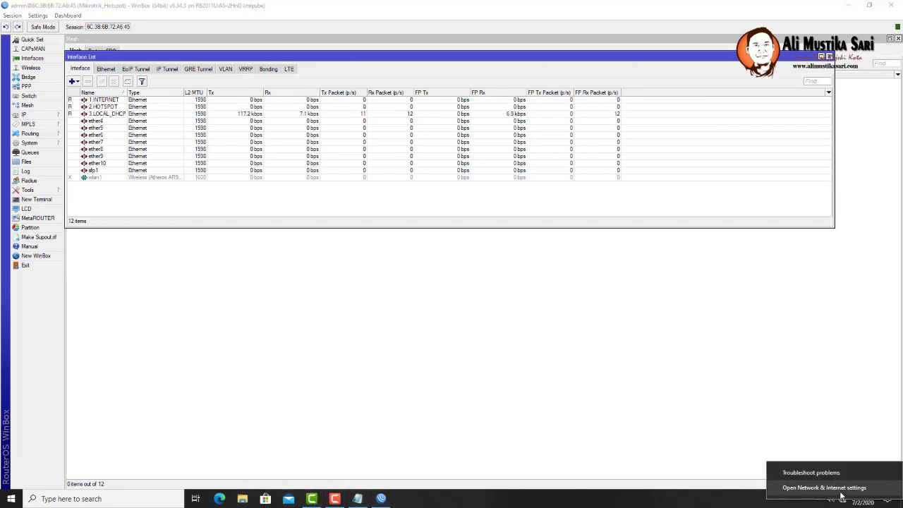
# - From Network & Internet settings, disable and re-enable the Ethernet adapter
pyautogui.click(787, 487)
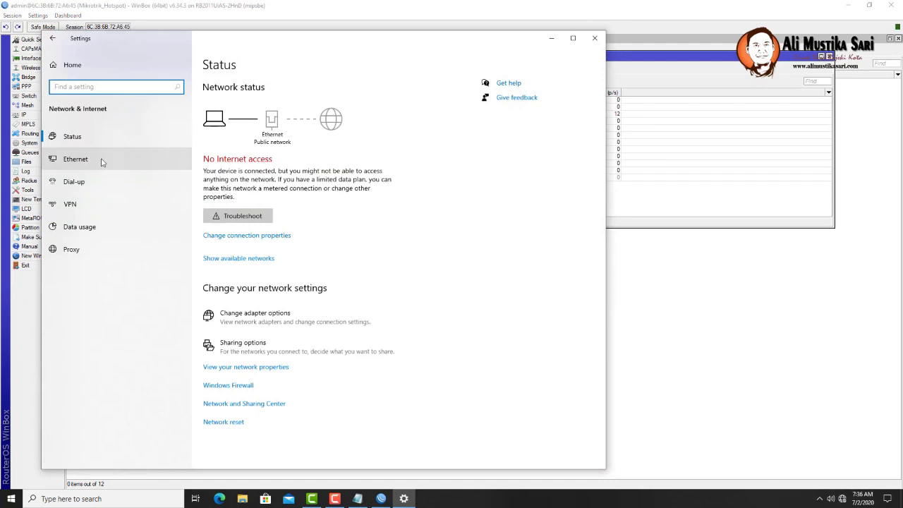
pyautogui.click(102, 163)
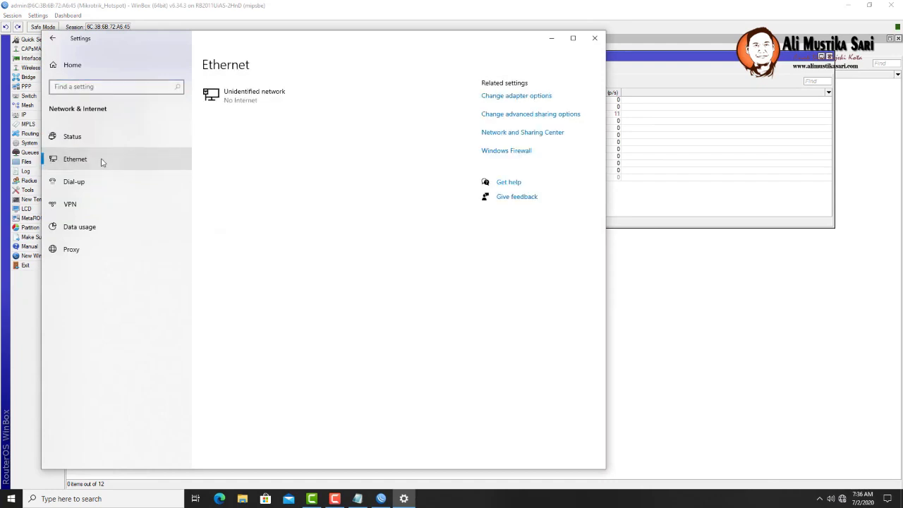
pyautogui.click(541, 97)
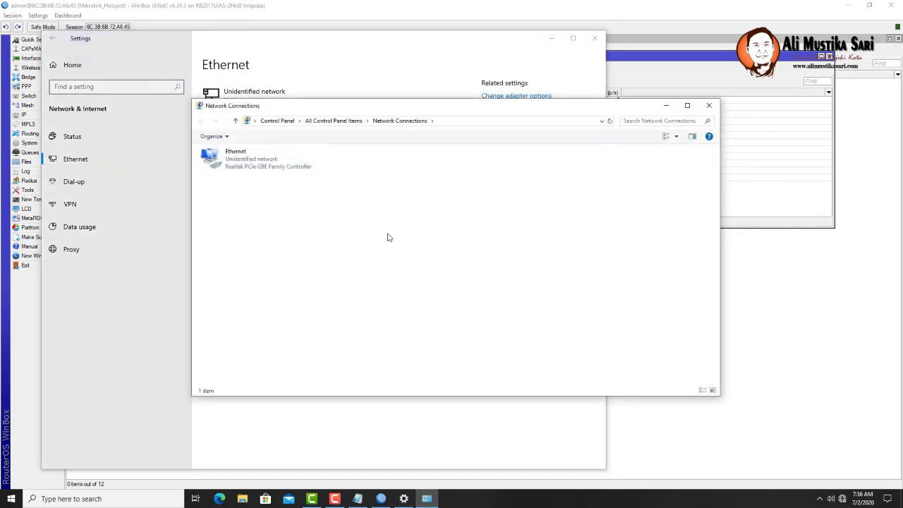
pyautogui.rightClick(239, 163)
pyautogui.click(243, 170)
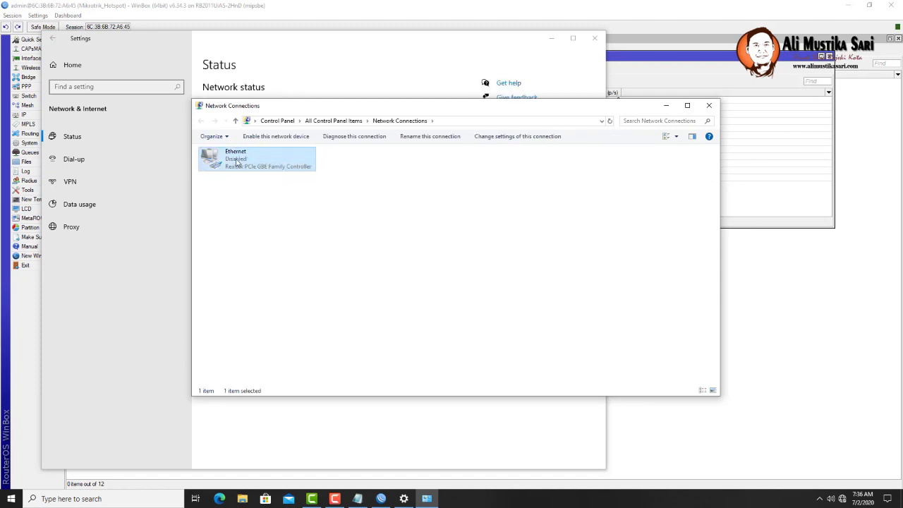
pyautogui.rightClick(236, 162)
pyautogui.click(245, 169)
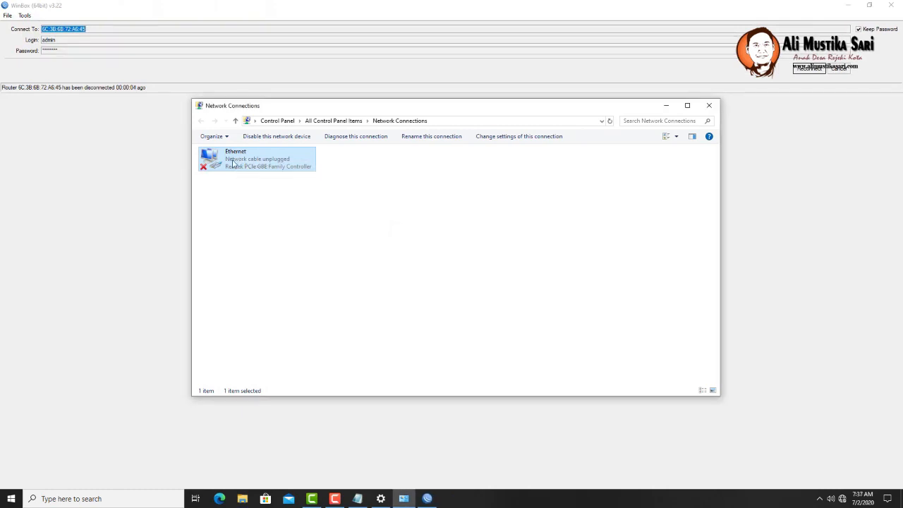
# - Switch Ethernet IPv4 to obtain the IP address and DNS servers automatically
pyautogui.doubleClick(239, 165)
pyautogui.doubleClick(282, 245)
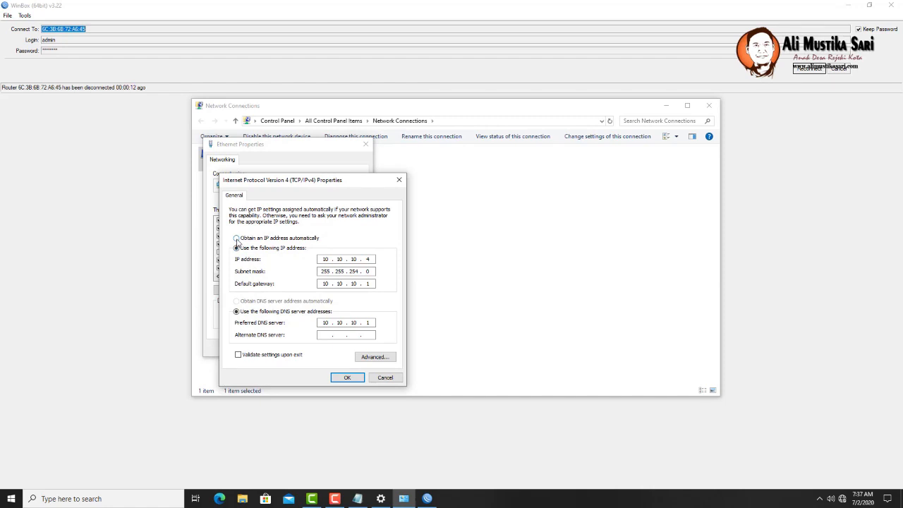
pyautogui.click(237, 238)
pyautogui.click(237, 300)
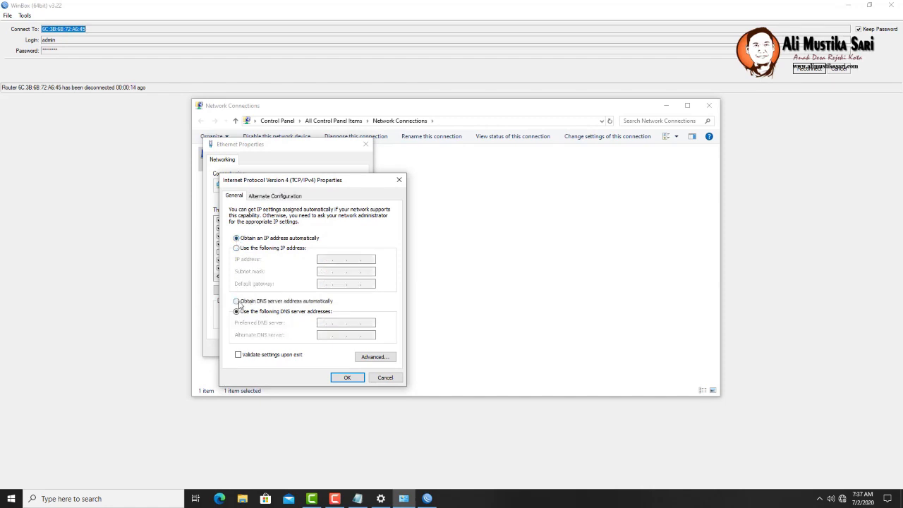
pyautogui.click(347, 378)
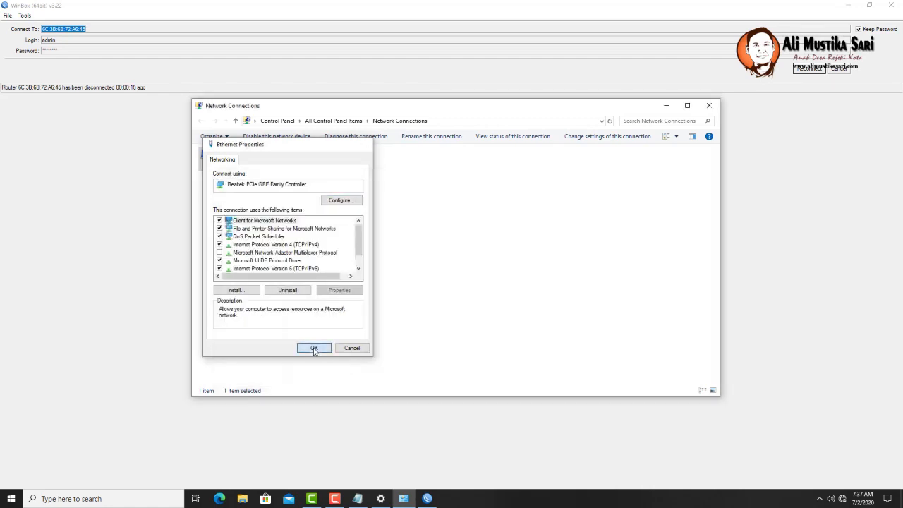
pyautogui.click(316, 347)
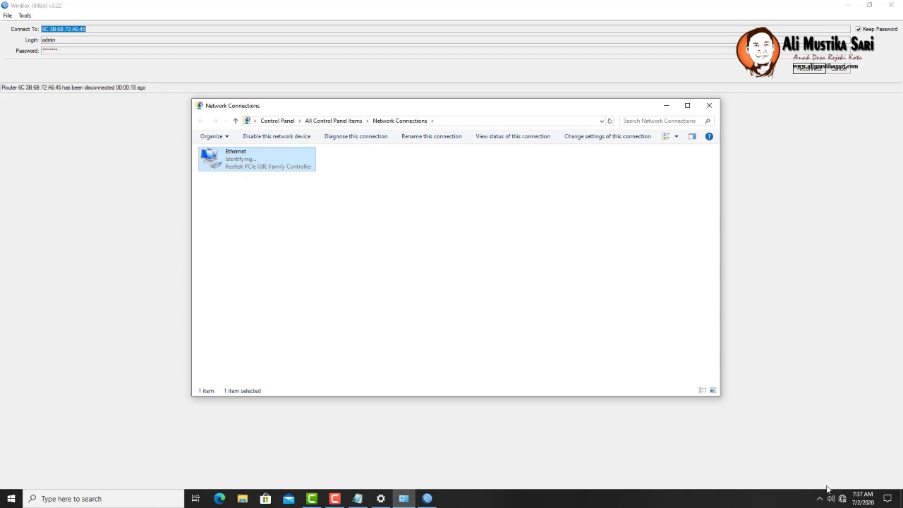
pyautogui.moveTo(844, 500)
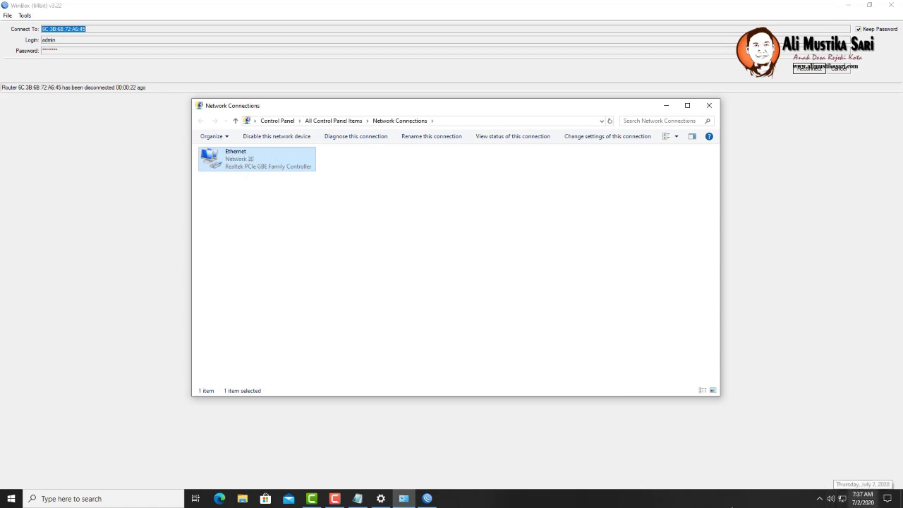
pyautogui.click(12, 499)
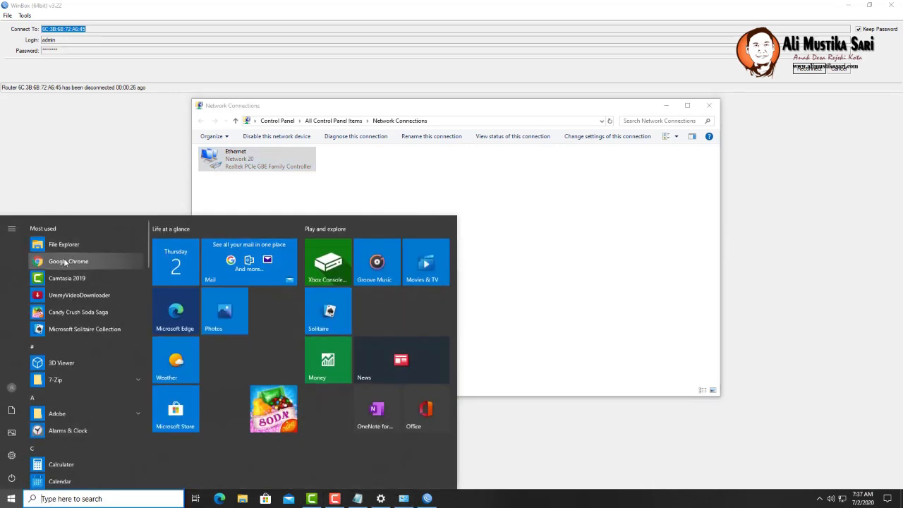
# - Launch Chrome, load tes.com to confirm internet access, and switch back to WinBox
pyautogui.click(91, 259)
pyautogui.write('tes')
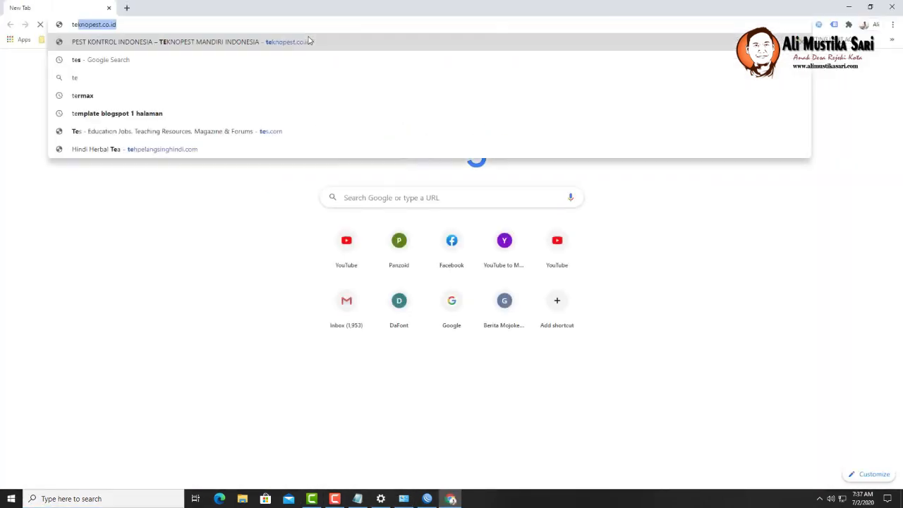
pyautogui.press('Return')
pyautogui.click(223, 28)
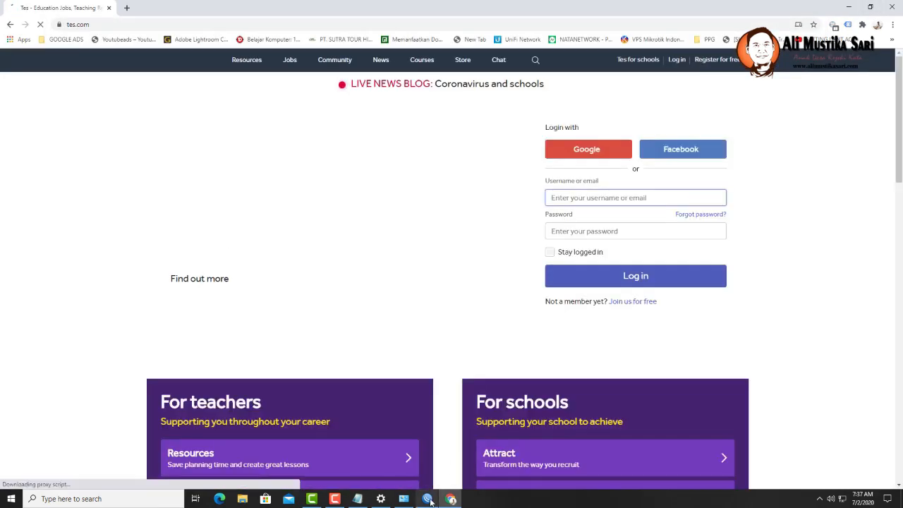
pyautogui.click(428, 499)
# - Reconnect to Mikrotik_Hotspot from Neighbors and open IP > DHCP Server listing dhcp1 and dhcp2
pyautogui.click(840, 71)
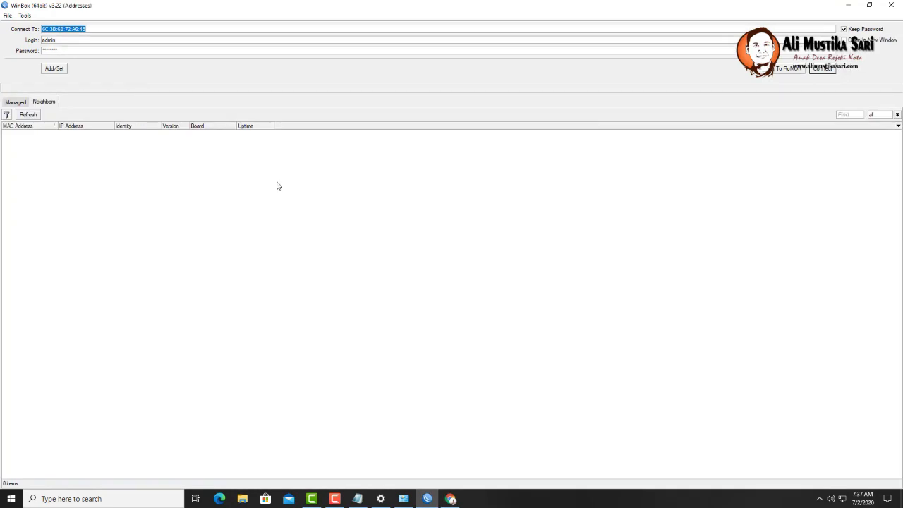
pyautogui.click(34, 135)
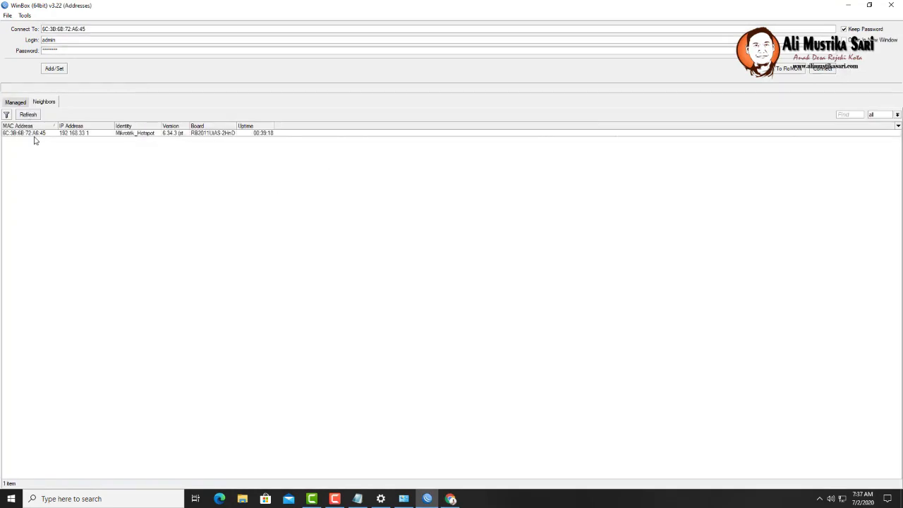
pyautogui.click(822, 69)
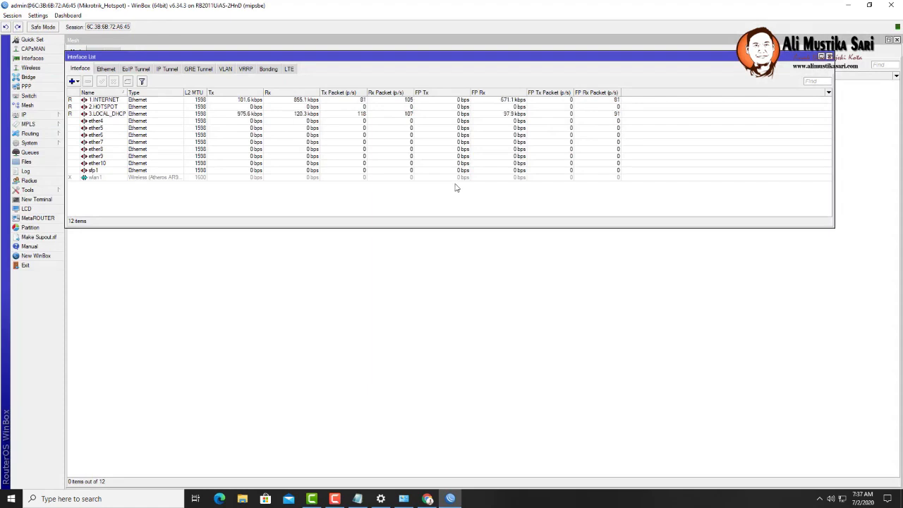
pyautogui.click(51, 117)
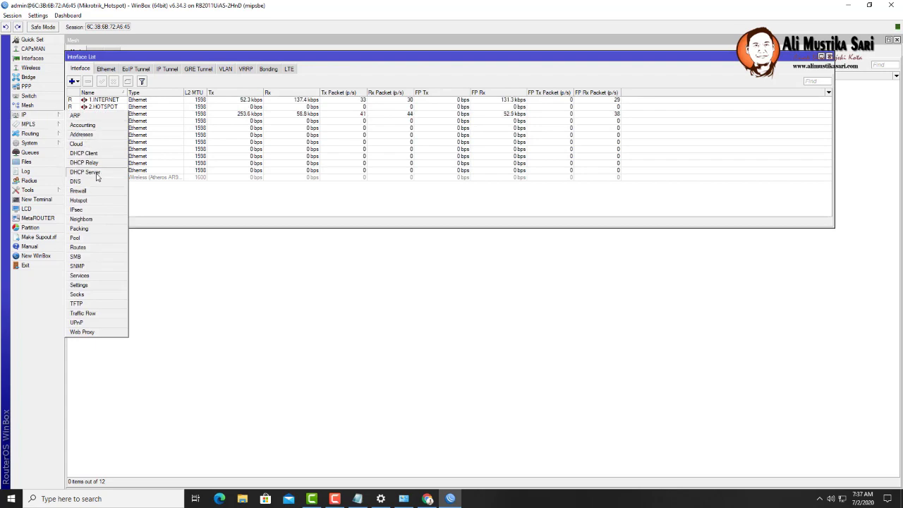
pyautogui.click(85, 172)
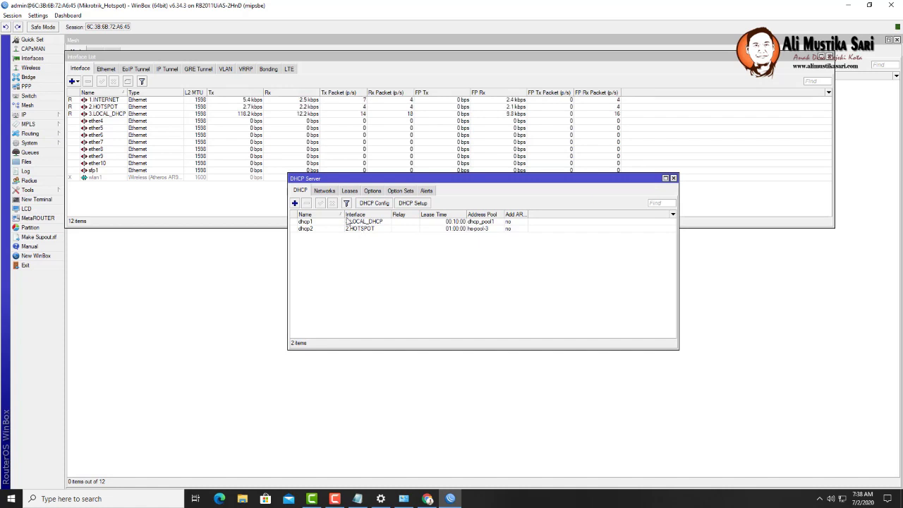
# - Open IP > Hotspot and browse its Users and Active tabs, ending on Hosts showing 10.10.10.3
pyautogui.click(36, 115)
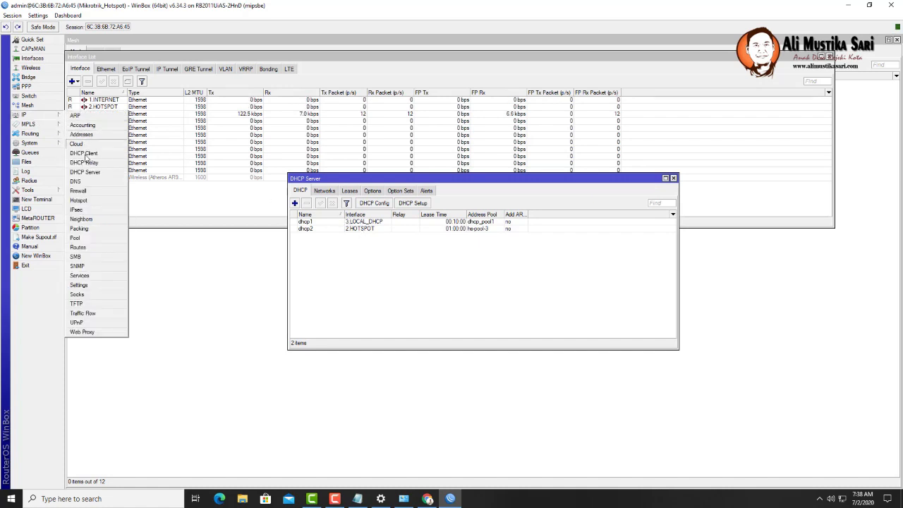
pyautogui.click(79, 200)
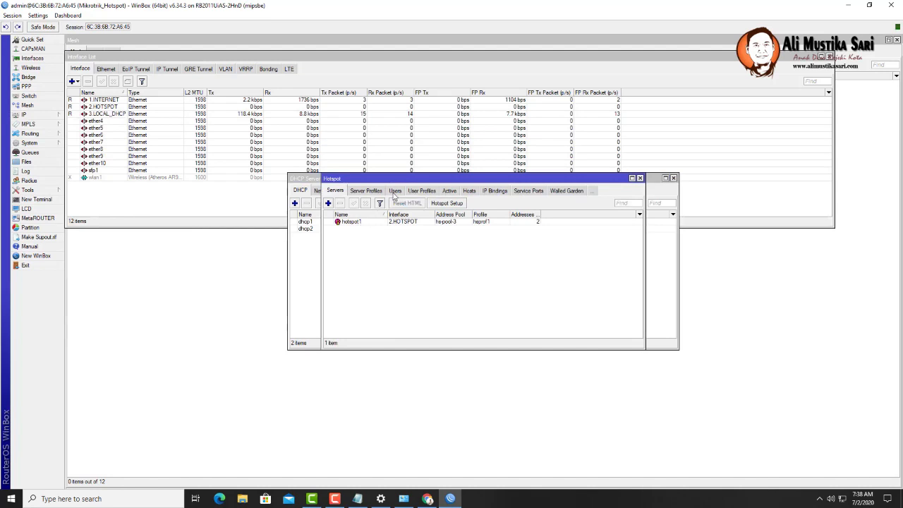
pyautogui.click(395, 192)
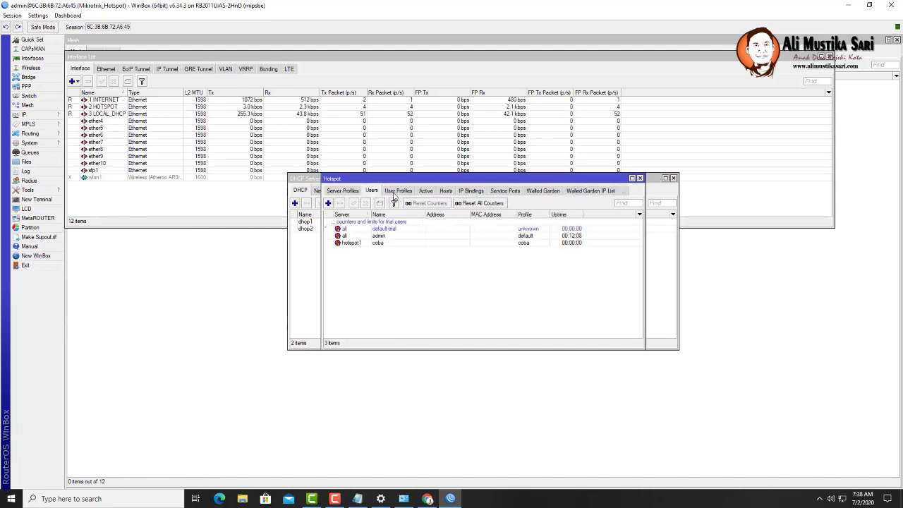
pyautogui.click(437, 195)
pyautogui.click(390, 198)
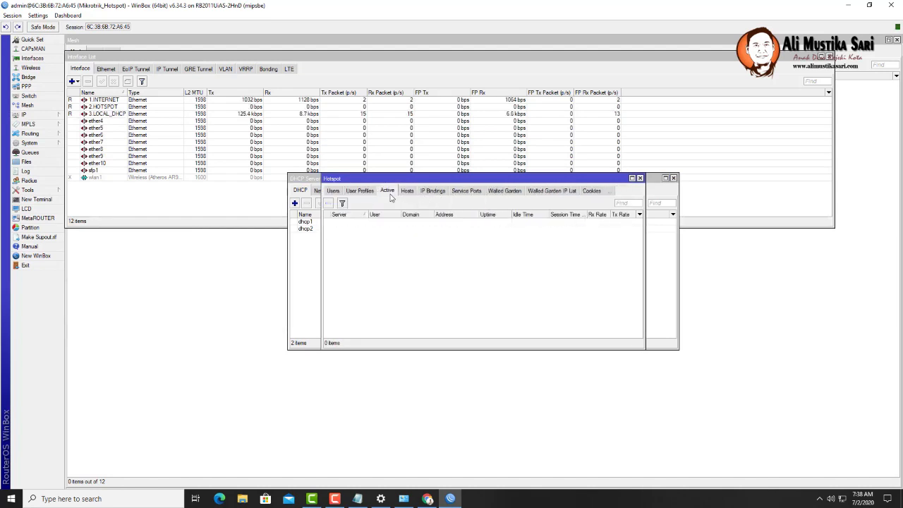
pyautogui.click(407, 191)
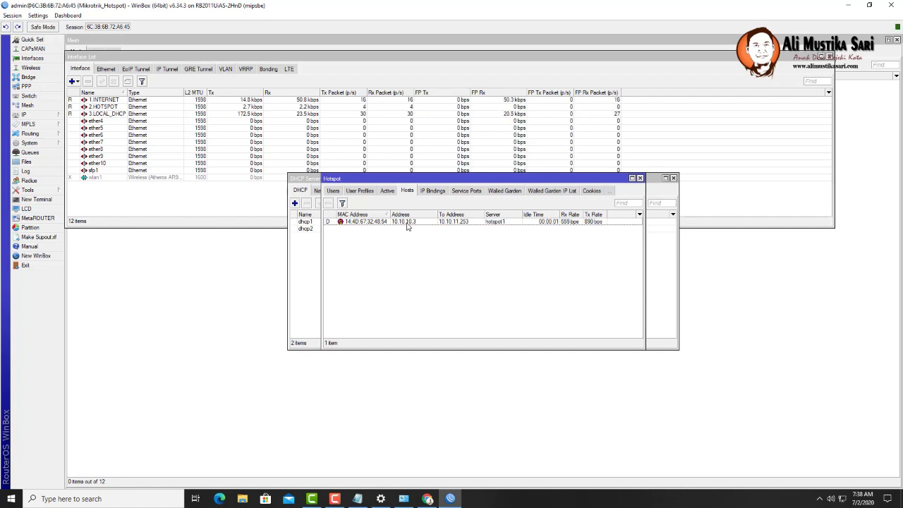
# - Start an IP binding from host 10.10.10.3 with To Address 10.10.10.3
pyautogui.doubleClick(407, 223)
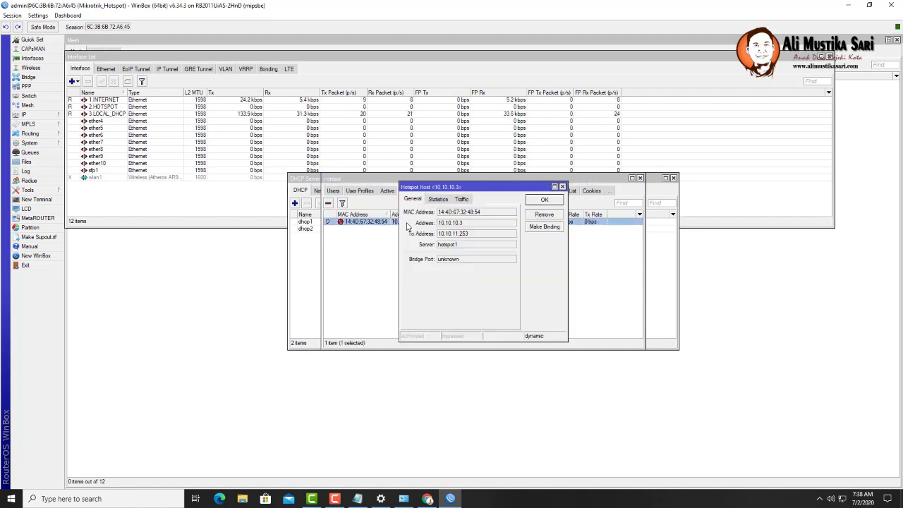
pyautogui.click(535, 227)
pyautogui.moveTo(468, 234); pyautogui.dragTo(417, 233)
pyautogui.hotkey('ctrl', 'c')
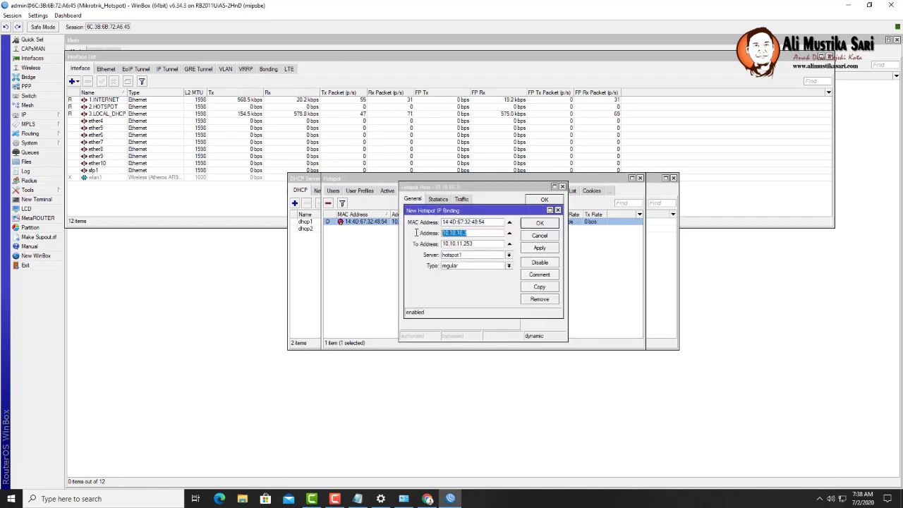
pyautogui.tripleClick(479, 244)
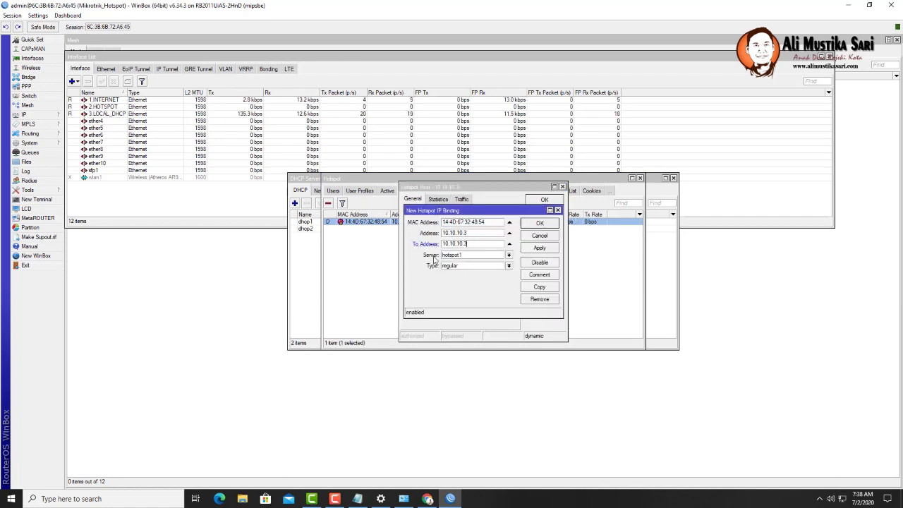
pyautogui.hotkey('ctrl', 'v')
# - Make the binding type bypassed with comment 'MASALINET #1' and save it
pyautogui.click(474, 266)
pyautogui.click(476, 280)
pyautogui.click(539, 275)
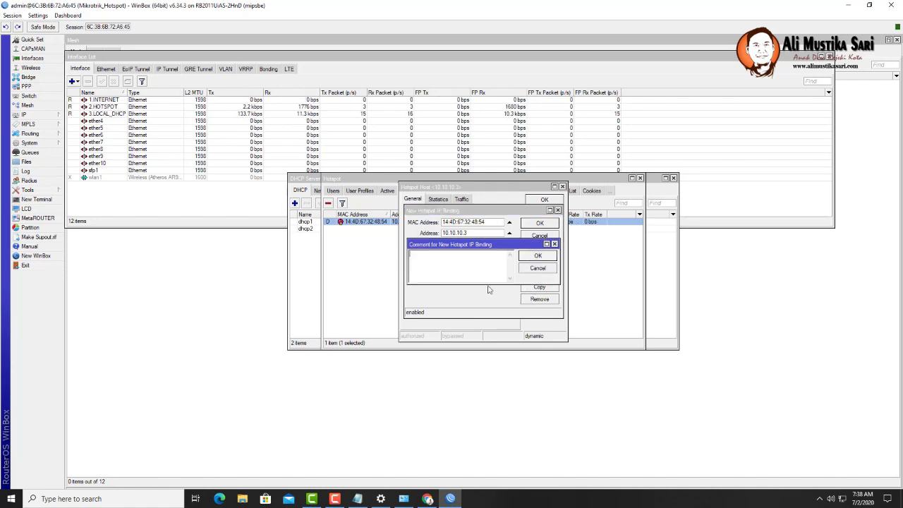
pyautogui.write('MASALINE')
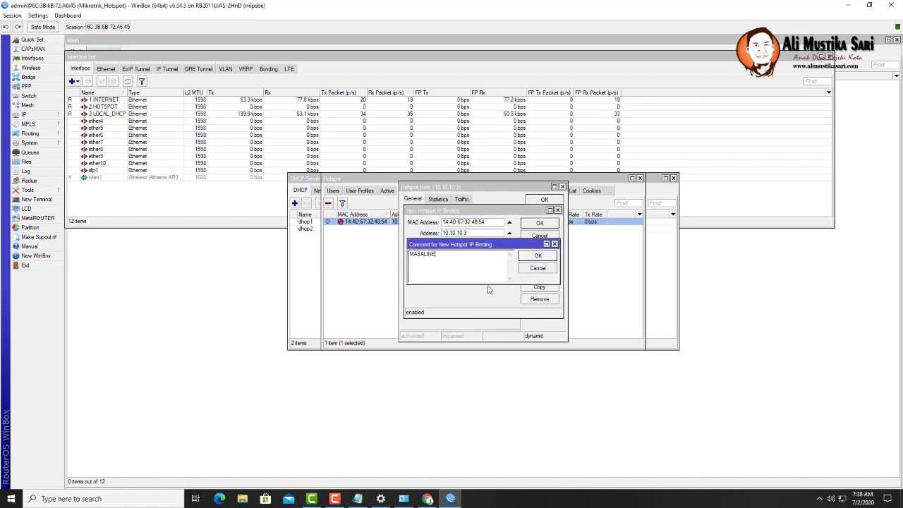
pyautogui.write('T #1')
pyautogui.click(538, 255)
pyautogui.click(539, 223)
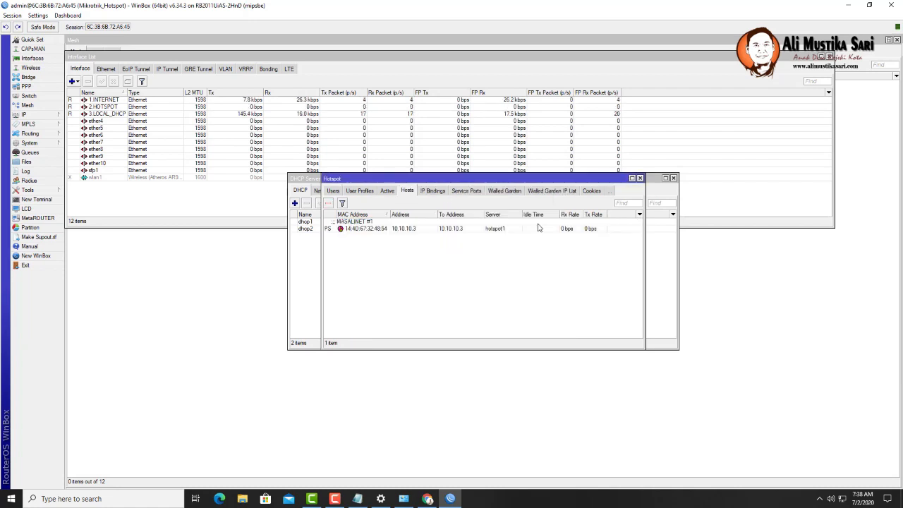
pyautogui.click(389, 192)
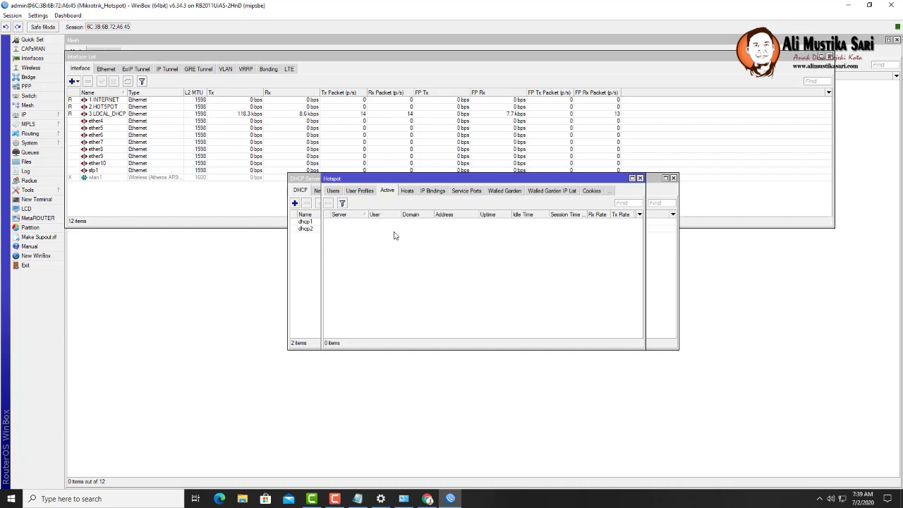
# - Inspect the coba profile's 1M/1M rate limit and coba's active session, then list simple queues
pyautogui.click(361, 190)
pyautogui.click(354, 223)
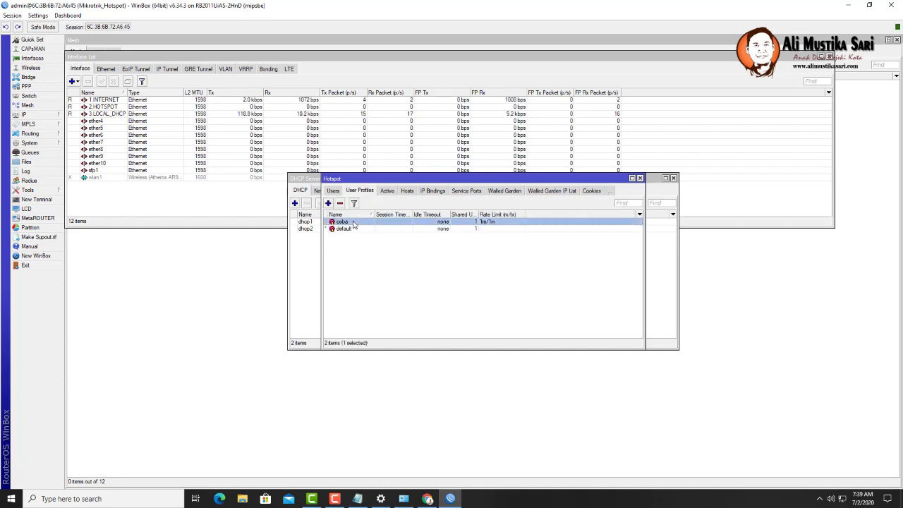
pyautogui.doubleClick(354, 223)
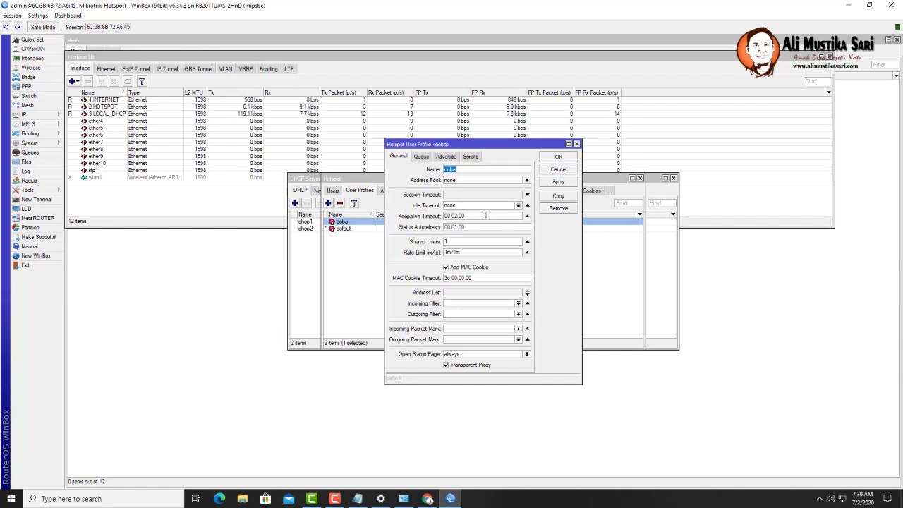
pyautogui.click(339, 293)
pyautogui.click(388, 191)
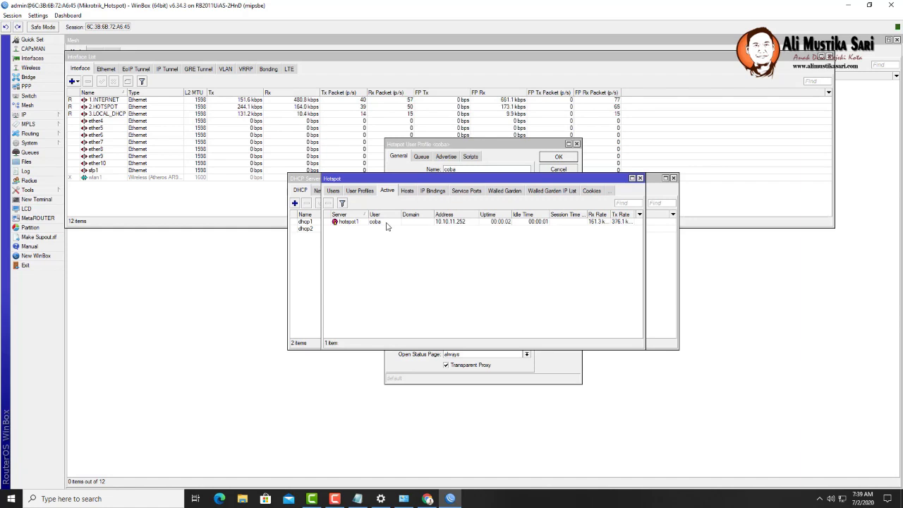
pyautogui.click(374, 222)
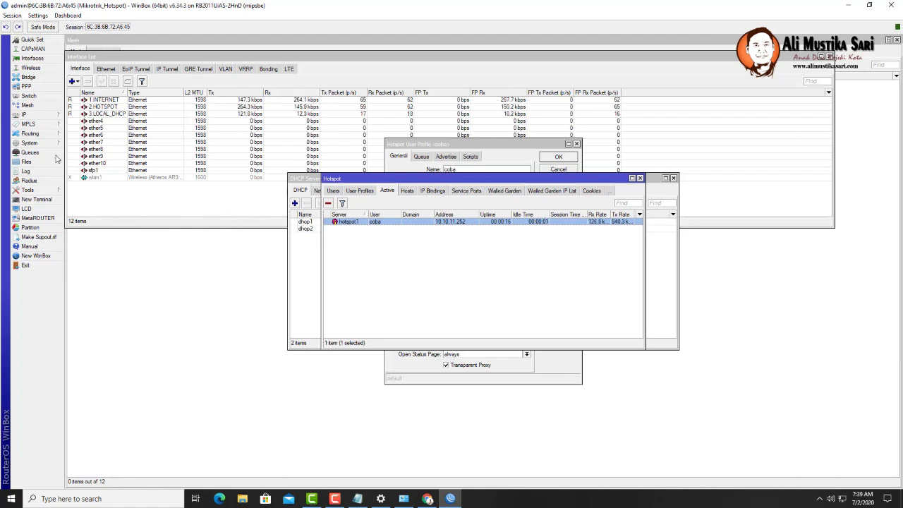
pyautogui.click(30, 153)
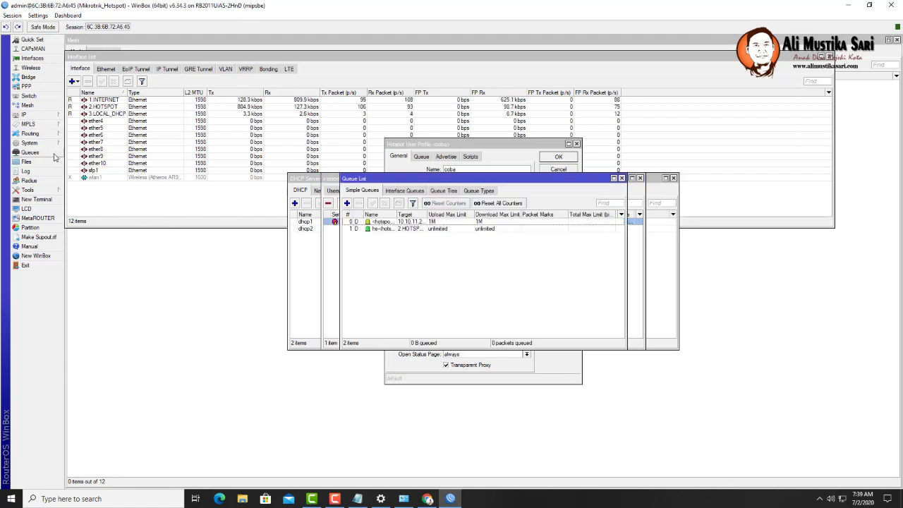
# - Select the hotspot user's 1M simple queue, then bring the Interface List back in front
pyautogui.click(432, 223)
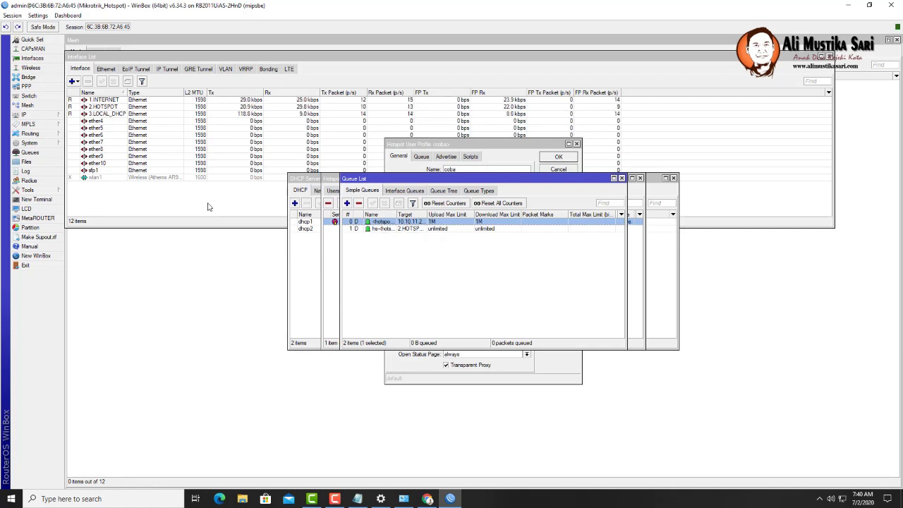
pyautogui.click(41, 59)
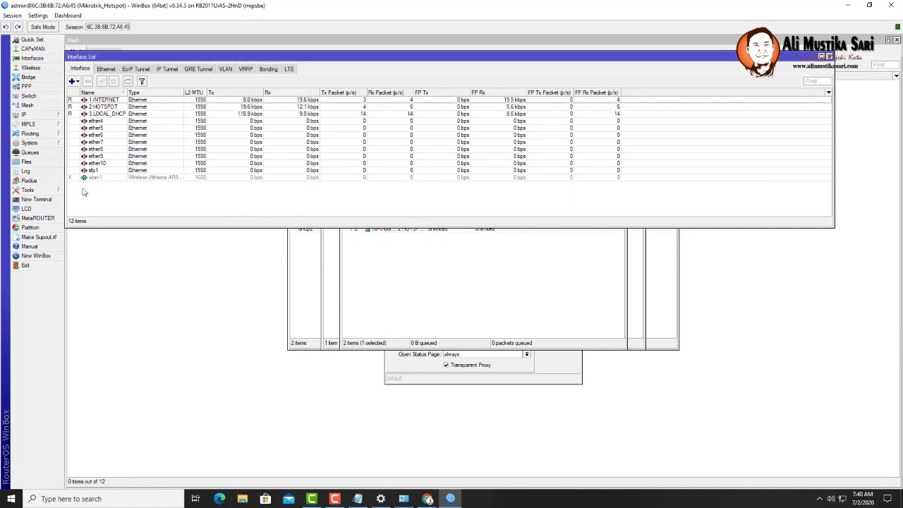
# - Enable the wlan1 interface after a first look at its wireless settings
pyautogui.click(100, 179)
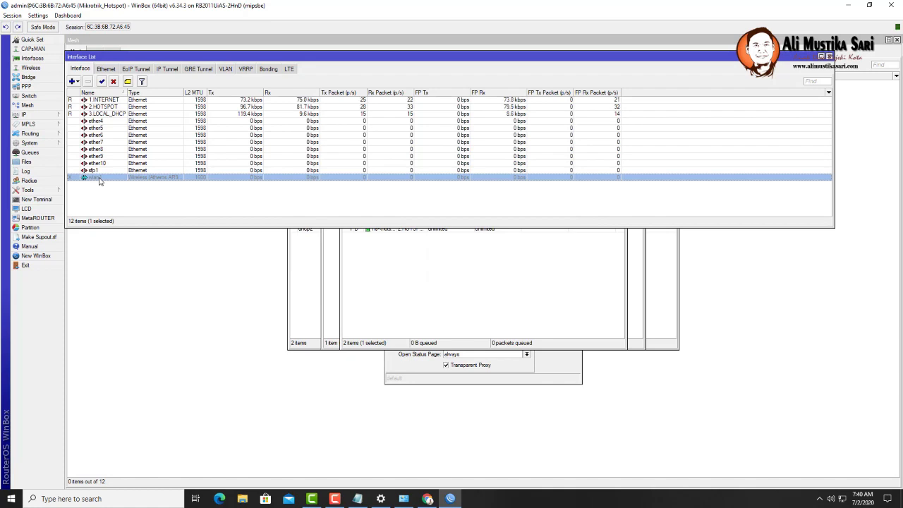
pyautogui.doubleClick(100, 179)
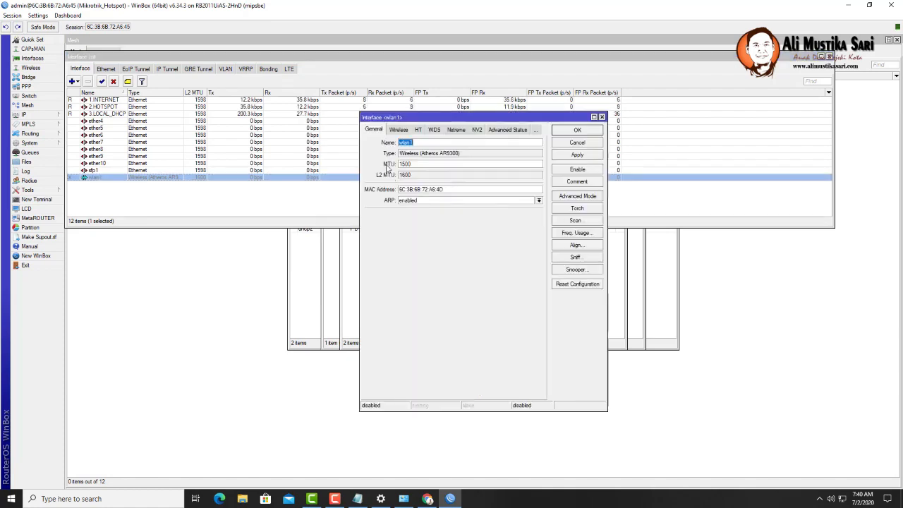
pyautogui.click(397, 130)
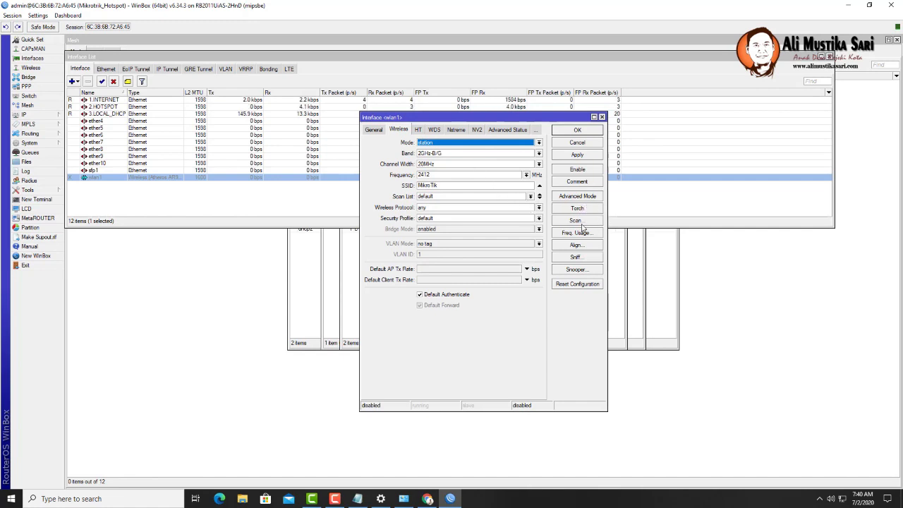
pyautogui.click(578, 144)
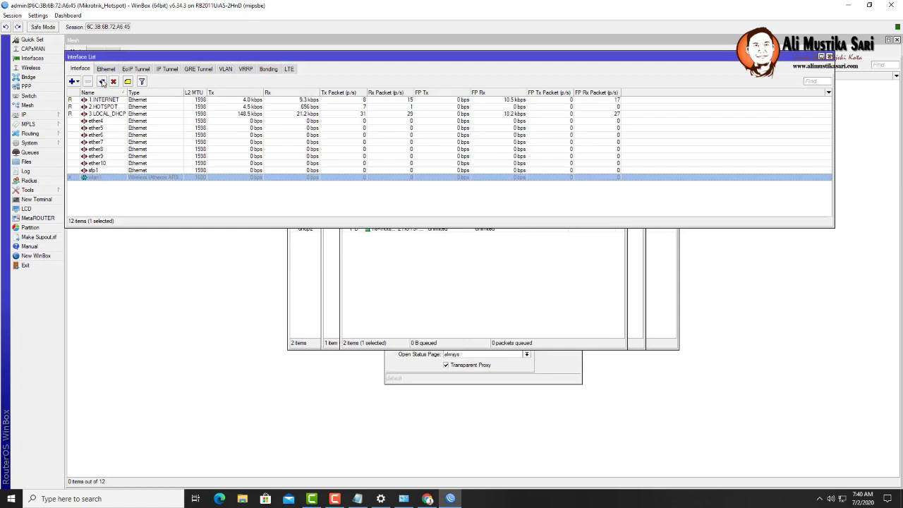
pyautogui.click(102, 82)
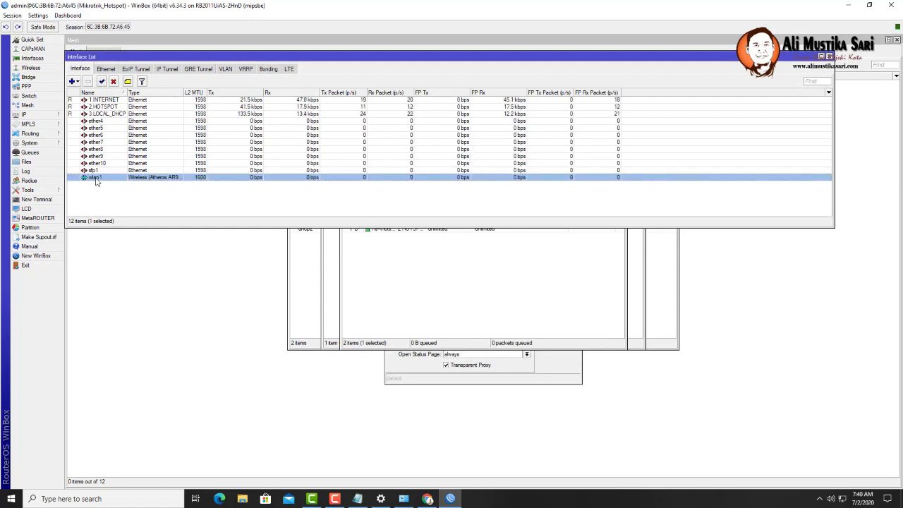
# - Configure wlan1 as ap bridge with SSID RUMAH on frequency 2437 MHz
pyautogui.doubleClick(96, 179)
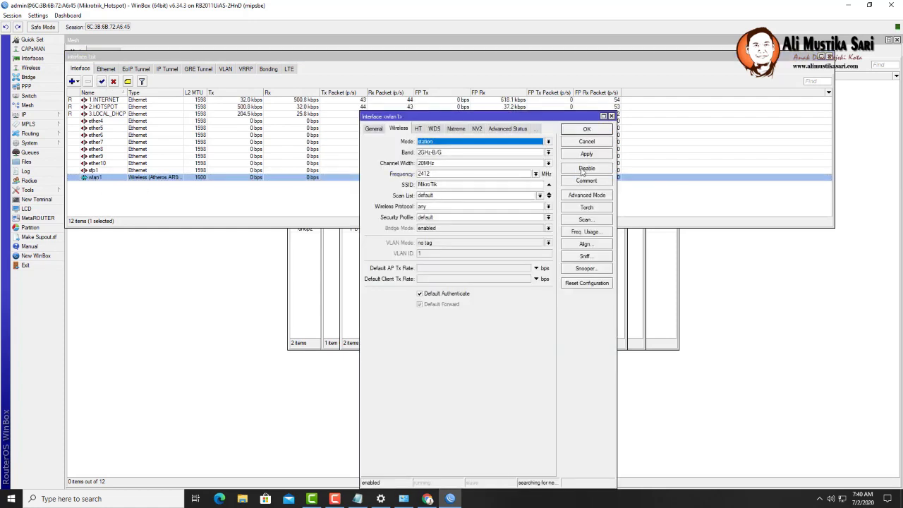
pyautogui.click(549, 142)
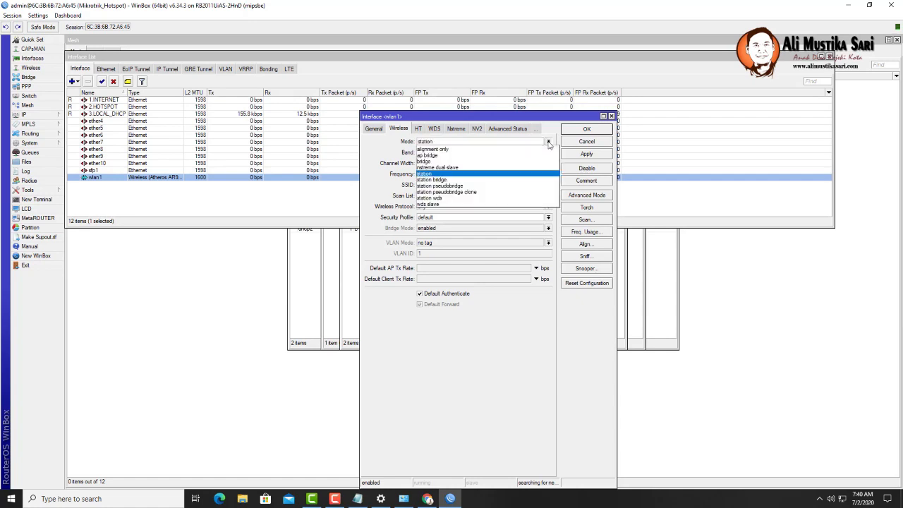
pyautogui.click(507, 156)
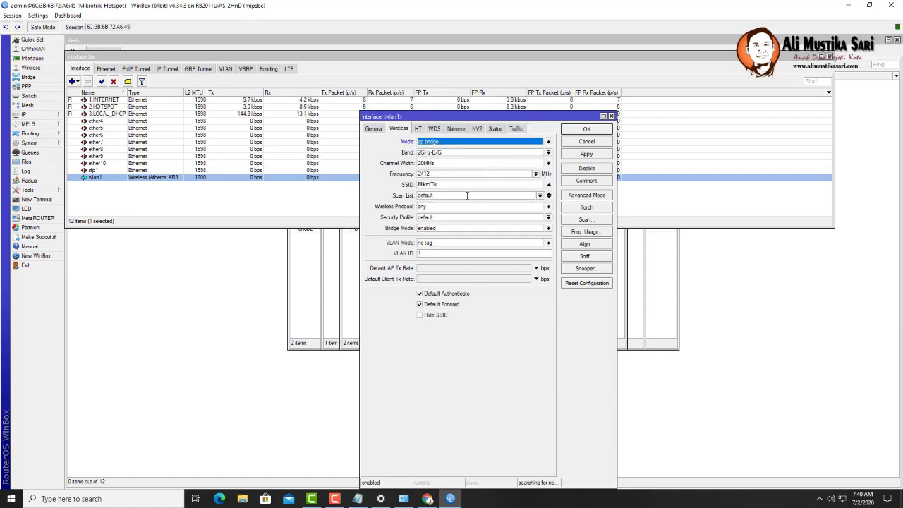
pyautogui.moveTo(445, 187); pyautogui.dragTo(397, 188)
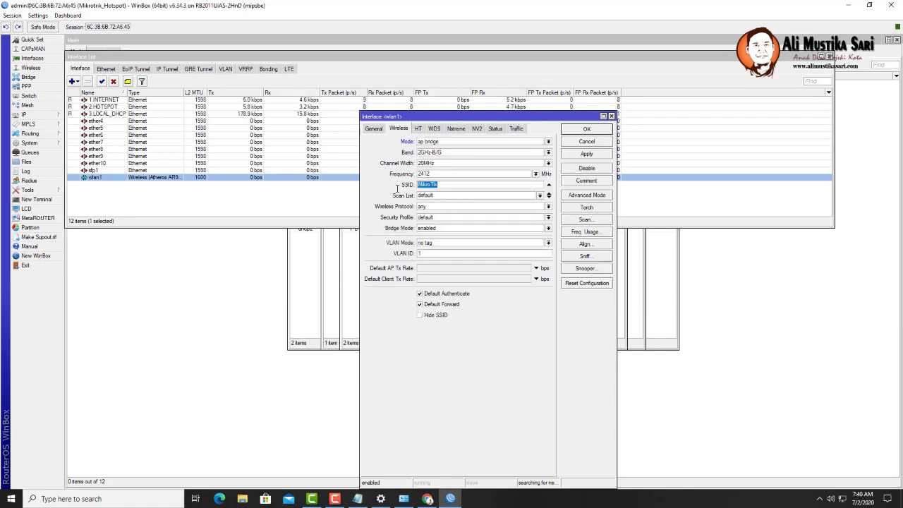
pyautogui.write('MASALIN')
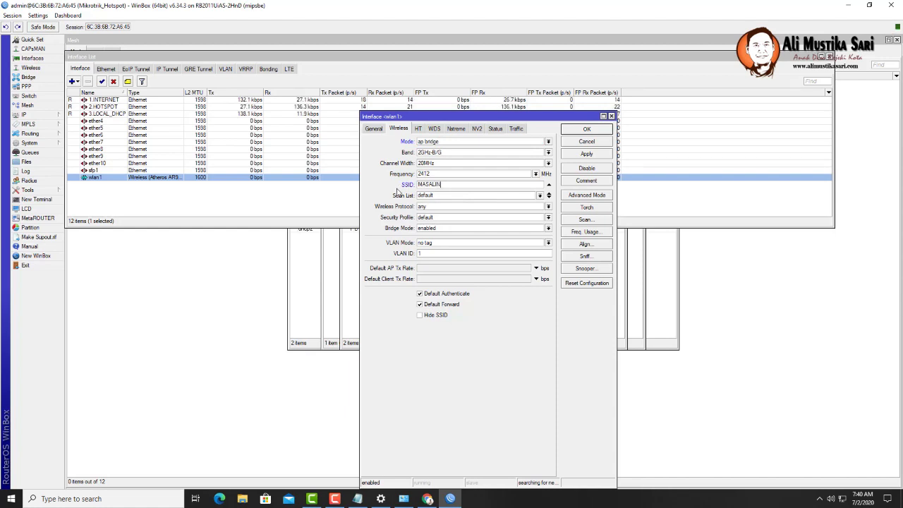
pyautogui.press('BackSpace')
pyautogui.press('BackSpace')
pyautogui.press('BackSpace')
pyautogui.press('BackSpace')
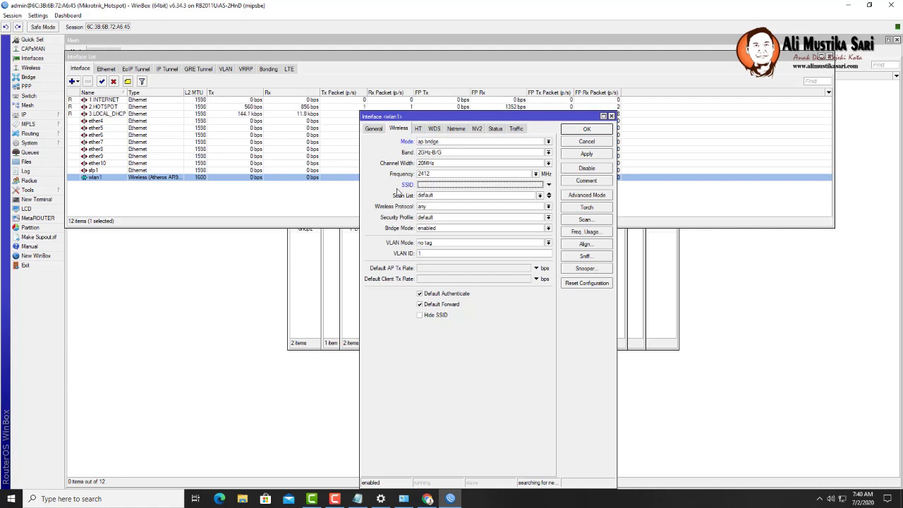
pyautogui.click(457, 186)
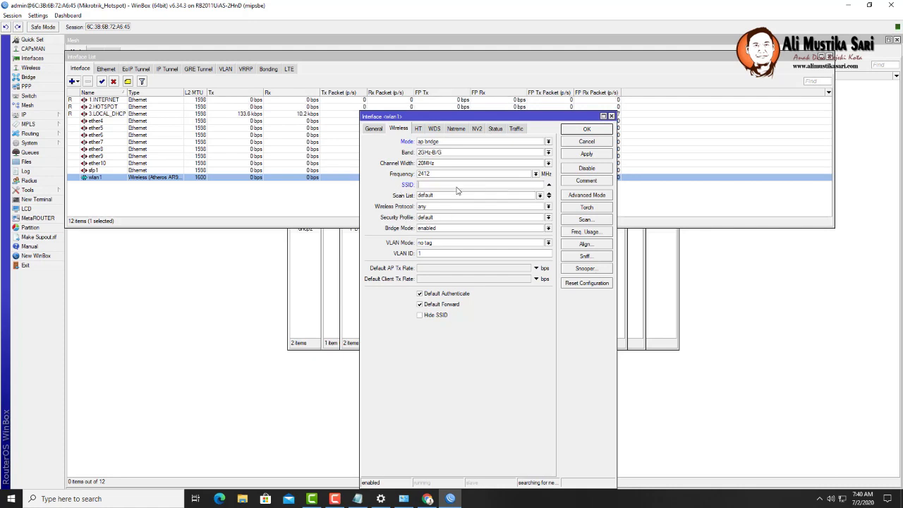
pyautogui.write('RUMAH')
pyautogui.click(536, 175)
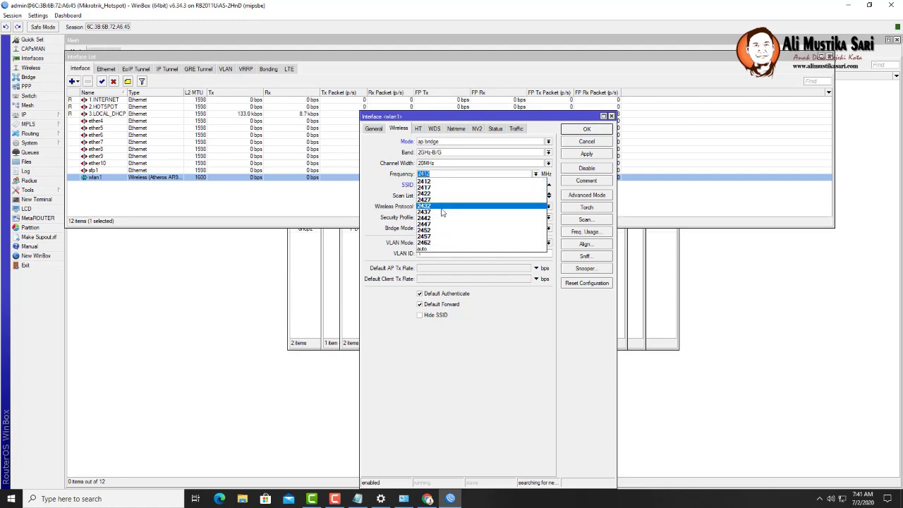
pyautogui.click(443, 211)
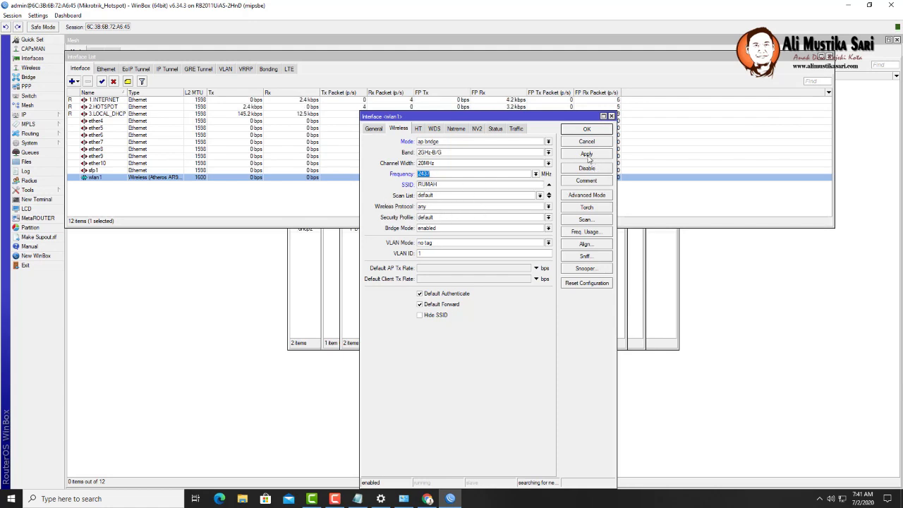
pyautogui.click(588, 154)
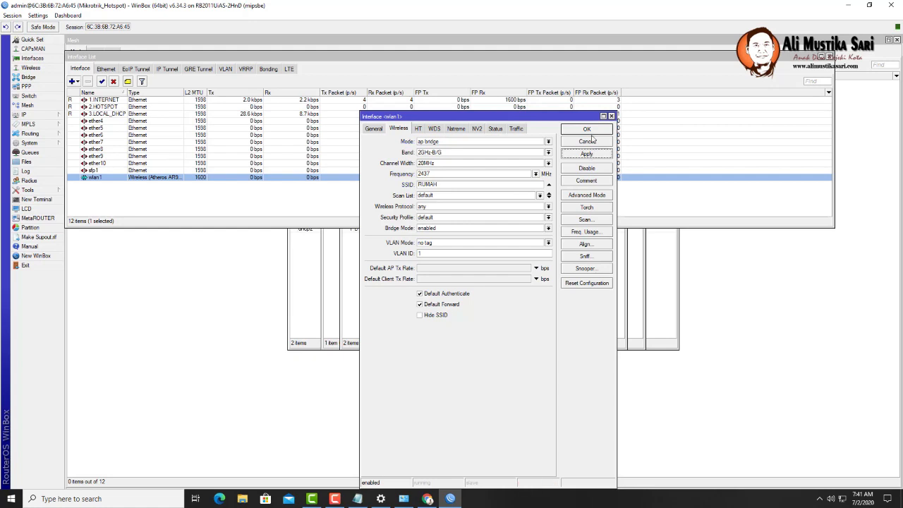
pyautogui.click(592, 133)
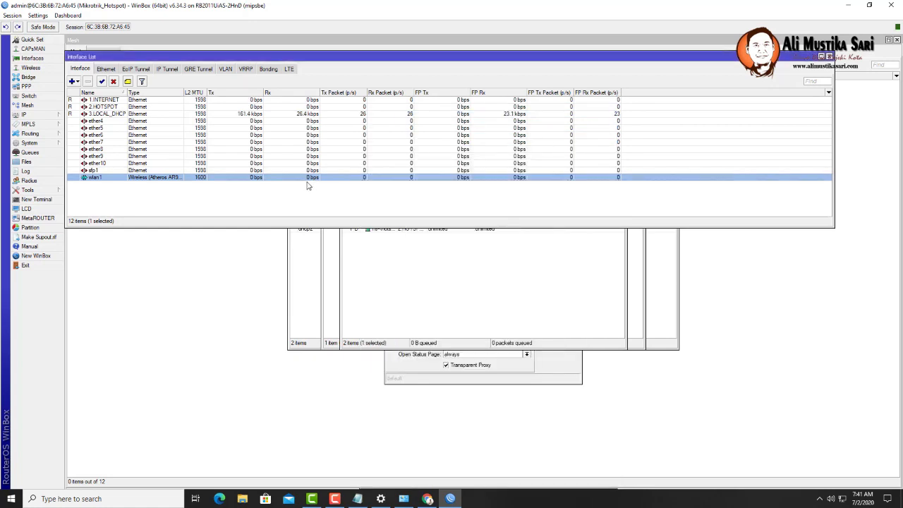
# - Reopen wlan1, close the Interface List, and show the Wireless Tables listing wlan1 as RUMAH
pyautogui.doubleClick(92, 178)
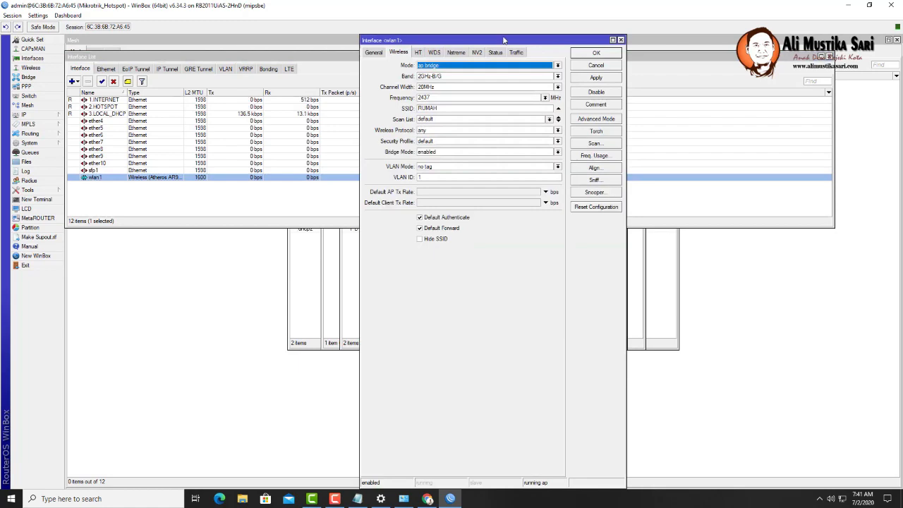
pyautogui.moveTo(502, 39); pyautogui.dragTo(555, 104)
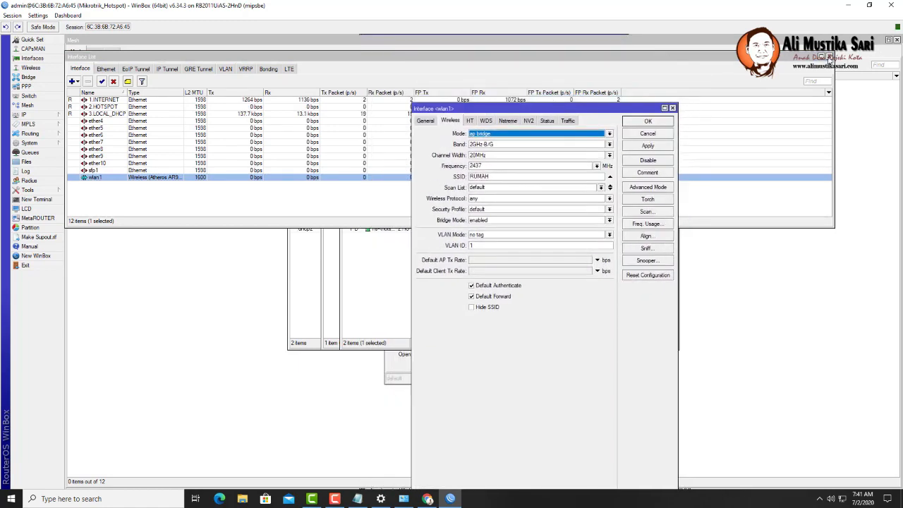
pyautogui.click(831, 61)
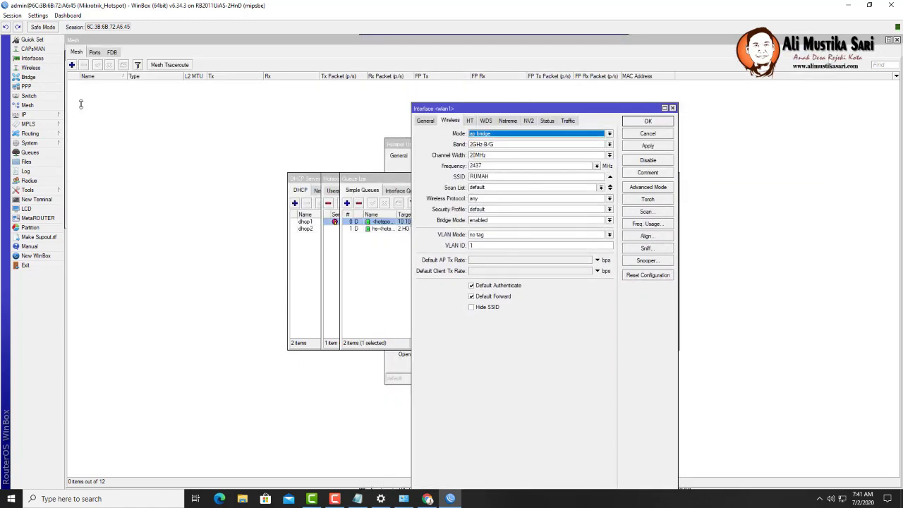
pyautogui.click(32, 68)
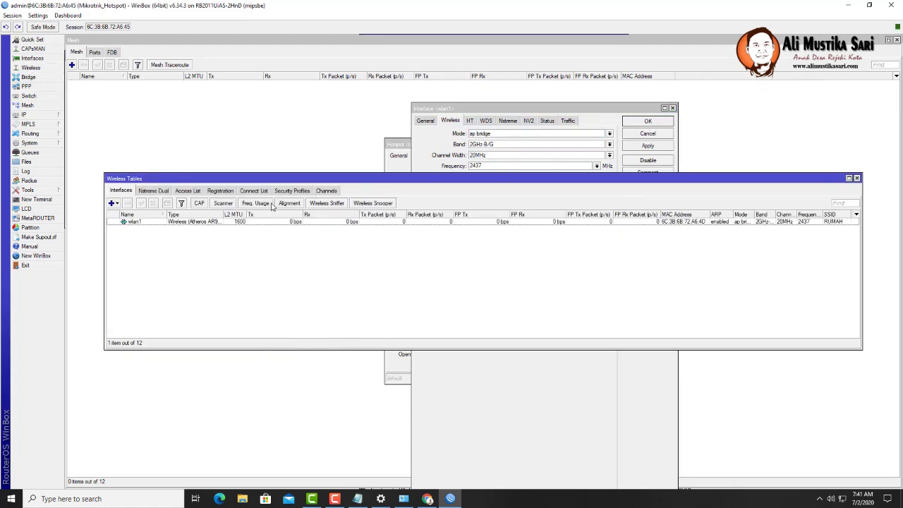
# - Create security profile profile1 with WPA/WPA2 PSK, a pre-shared key, and tkip added to aes ccm ciphers
pyautogui.click(292, 190)
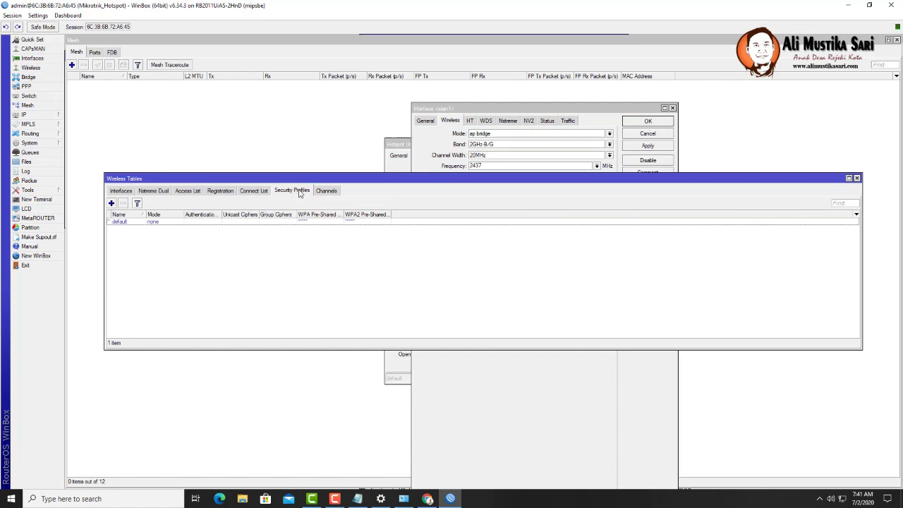
pyautogui.click(110, 203)
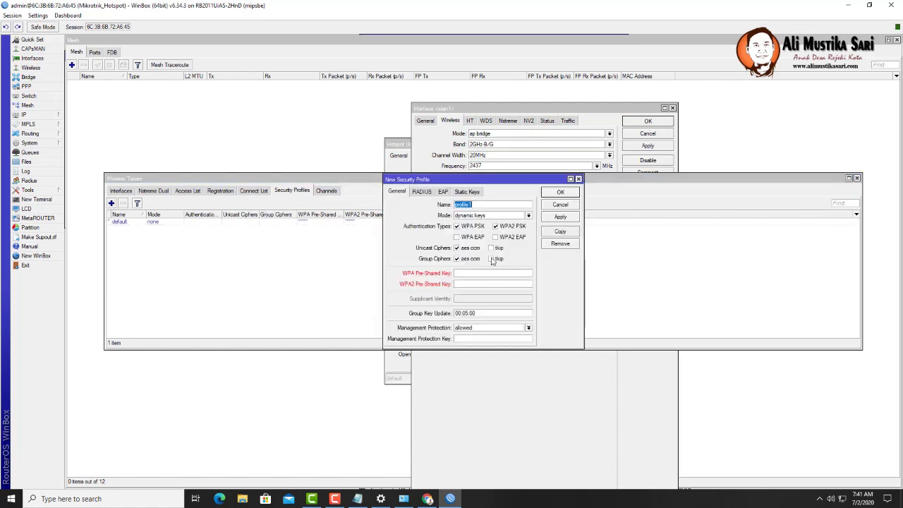
pyautogui.click(474, 274)
pyautogui.write('12345678')
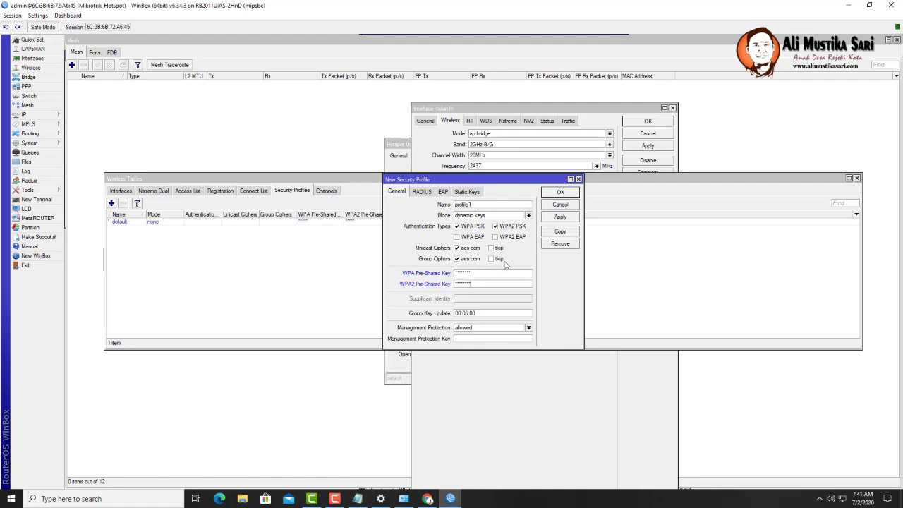
pyautogui.click(493, 248)
pyautogui.click(493, 258)
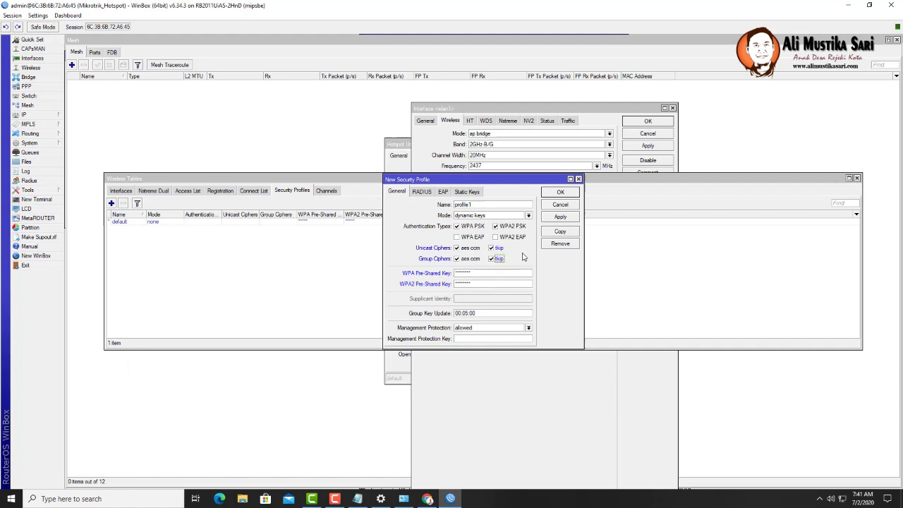
pyautogui.click(561, 218)
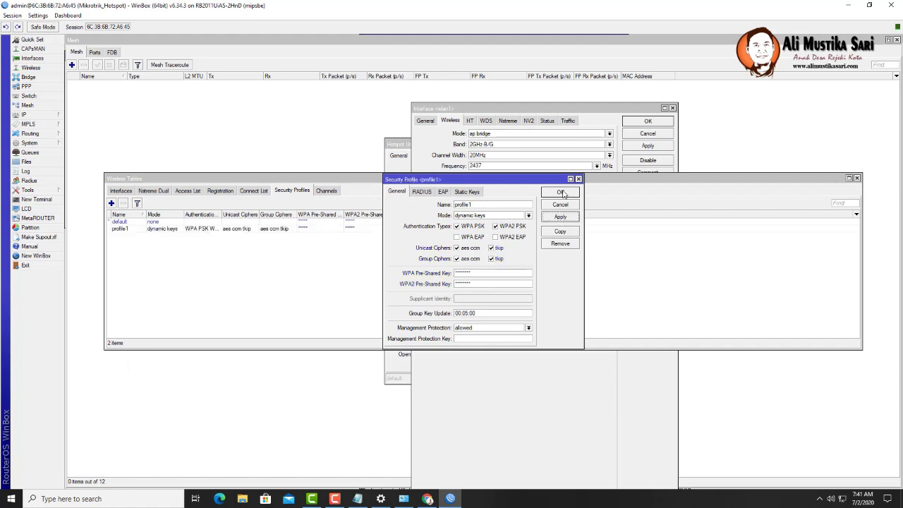
pyautogui.click(563, 193)
pyautogui.click(435, 147)
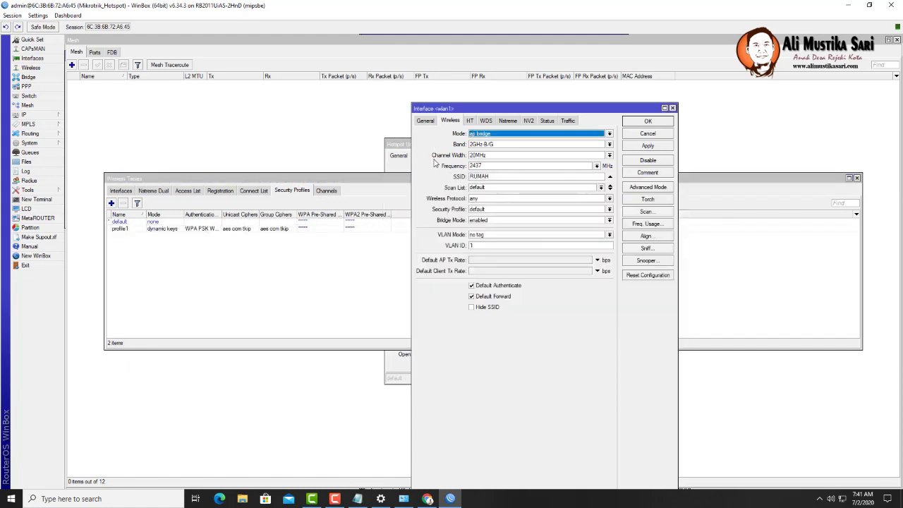
# - Assign security profile profile1 to wlan1 and save its settings
pyautogui.click(498, 211)
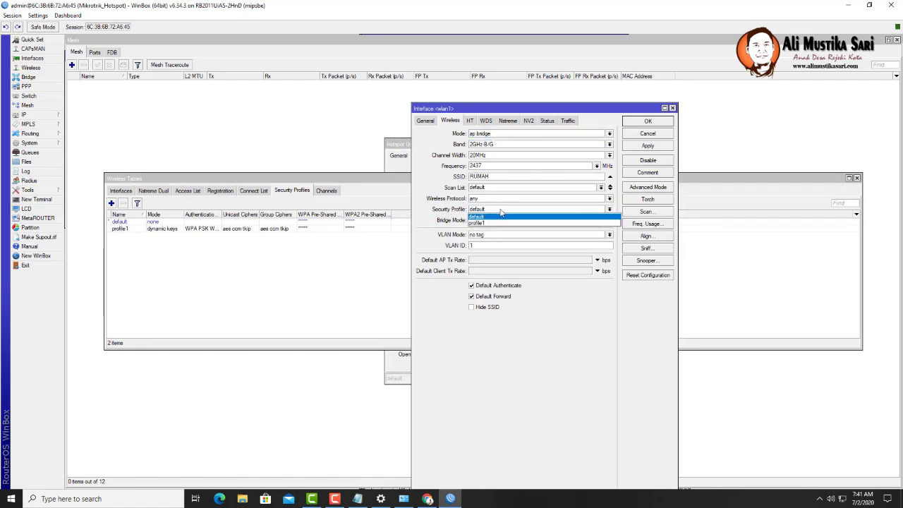
pyautogui.click(496, 226)
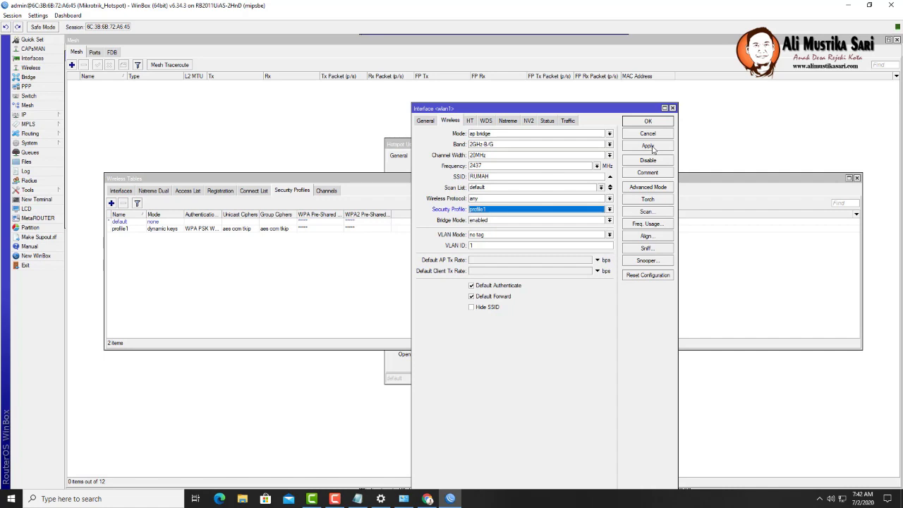
pyautogui.click(649, 146)
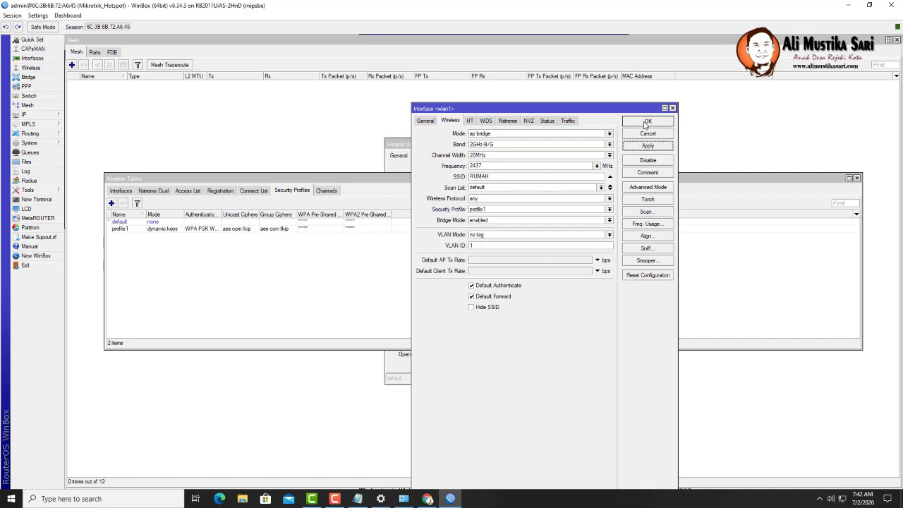
pyautogui.click(647, 123)
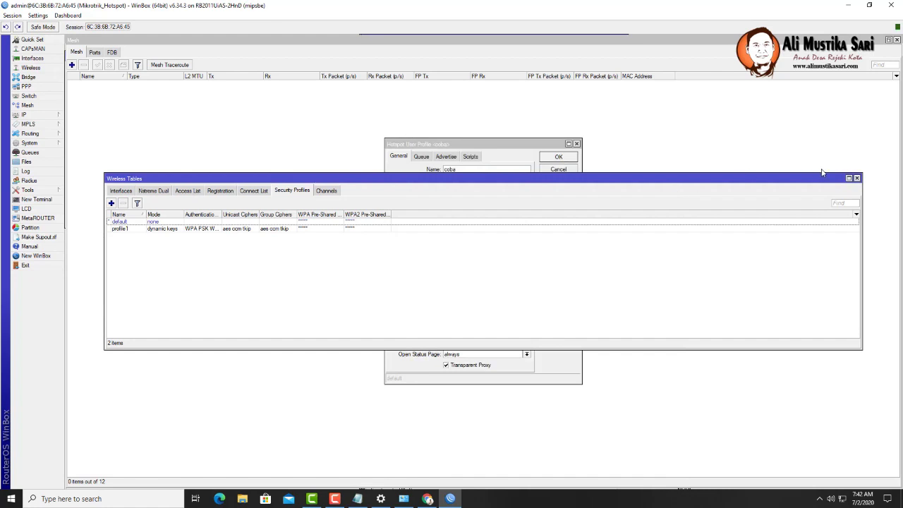
# - Close the Wireless Tables, Hotspot, DHCP Server and coba user profile windows
pyautogui.click(857, 178)
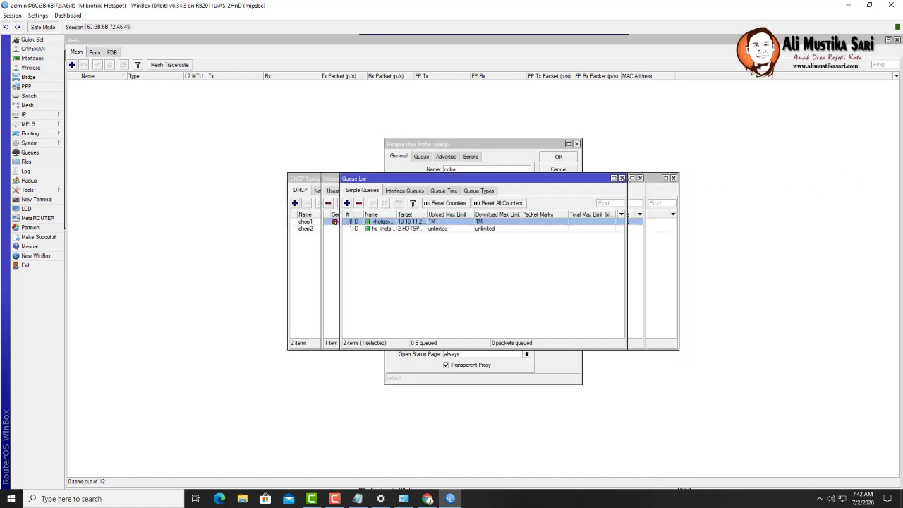
pyautogui.click(640, 178)
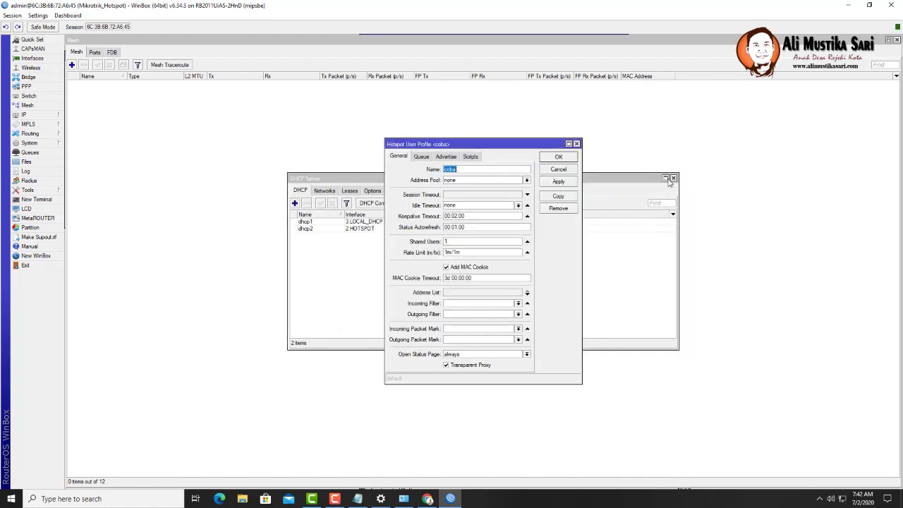
pyautogui.click(674, 178)
pyautogui.click(673, 177)
pyautogui.click(577, 143)
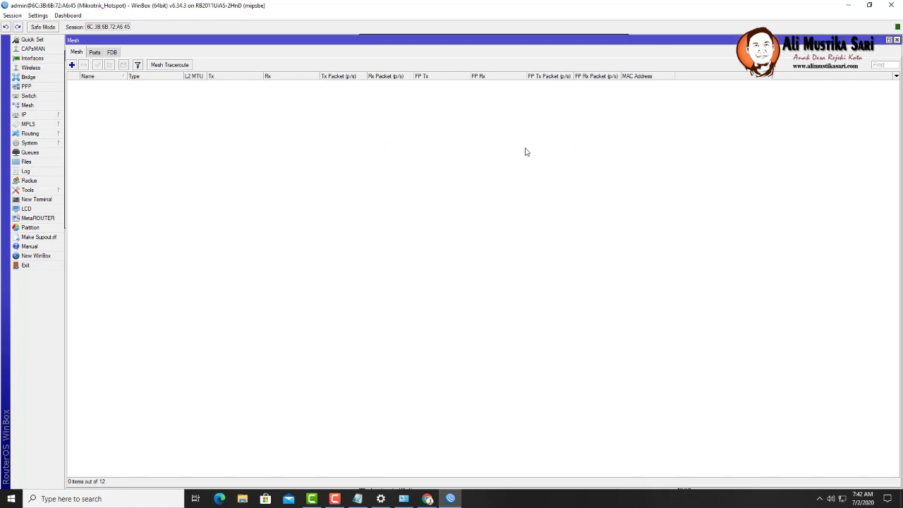
# - Add IP address 192.168.11.1/24 on interface wlan1
pyautogui.click(28, 115)
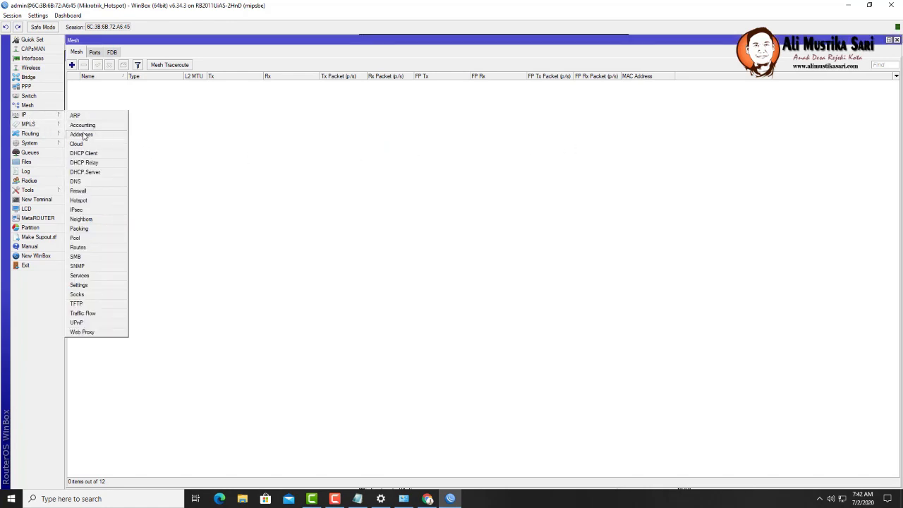
pyautogui.click(97, 137)
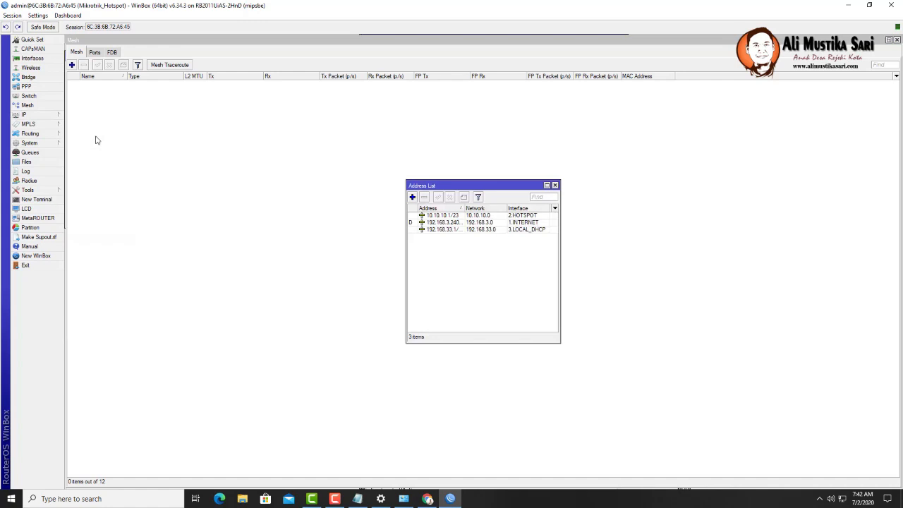
pyautogui.click(412, 197)
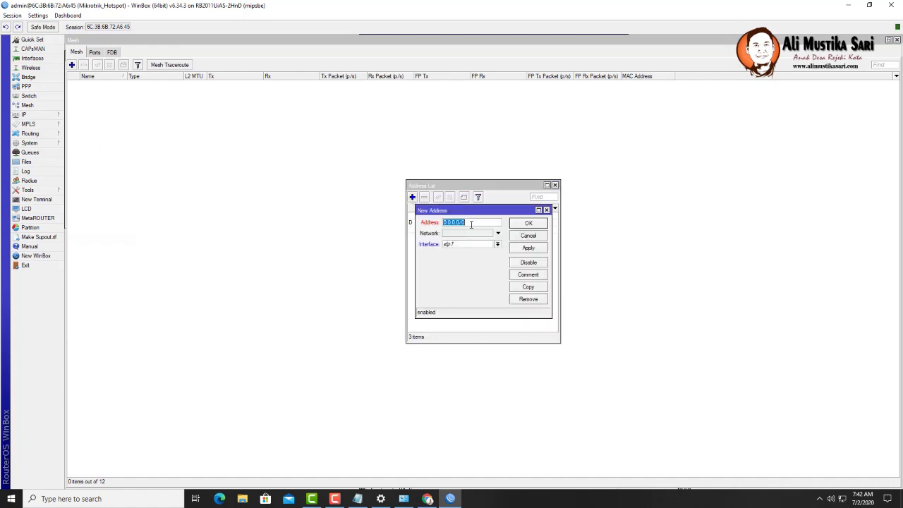
pyautogui.write('192.168.11.1/24')
pyautogui.click(497, 244)
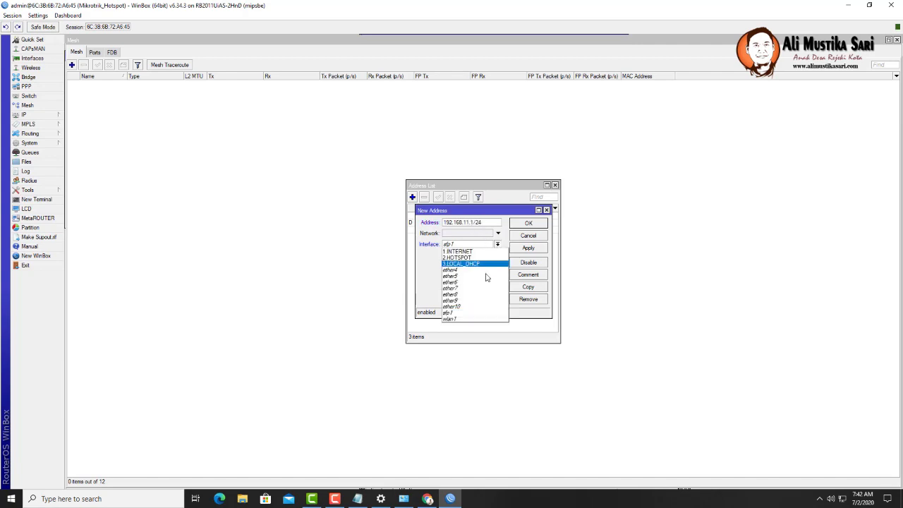
pyautogui.click(475, 318)
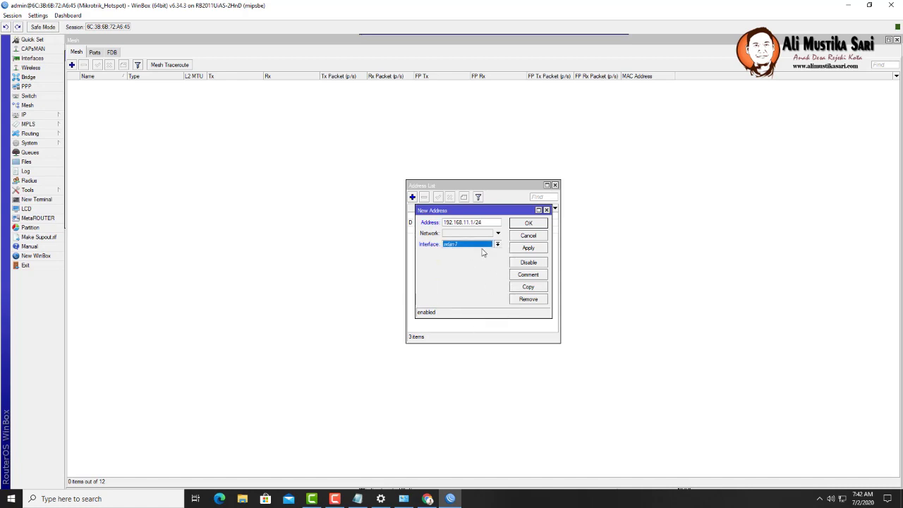
pyautogui.click(529, 249)
pyautogui.click(530, 224)
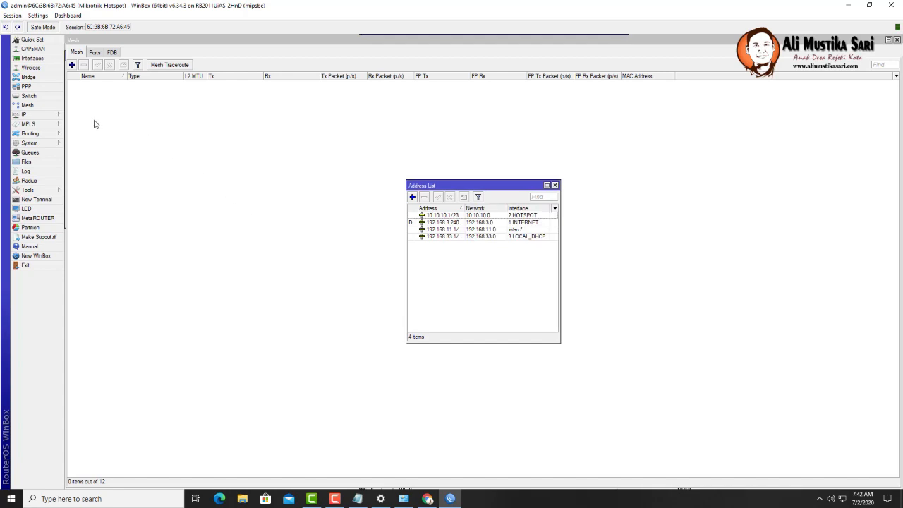
pyautogui.click(36, 115)
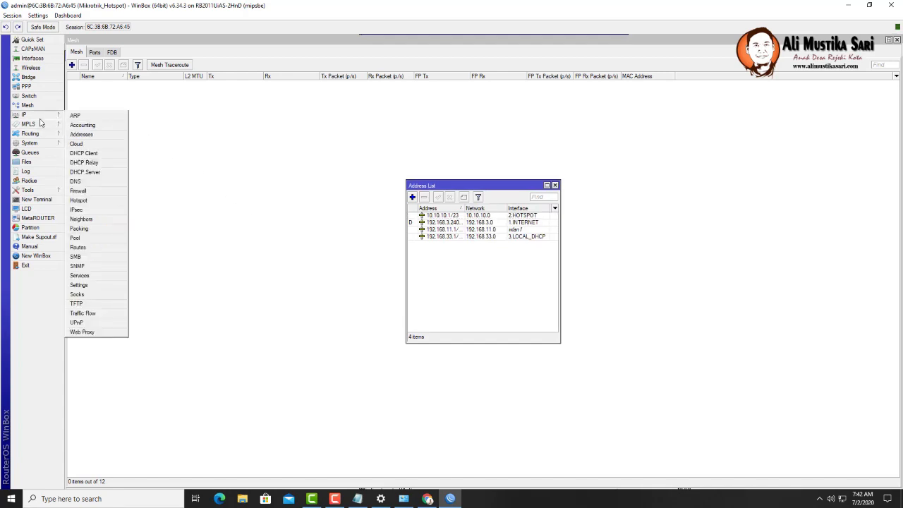
# - Run DHCP Setup on wlan1, accepting the 192.168.11.0/24 space, gateway and address range
pyautogui.click(84, 172)
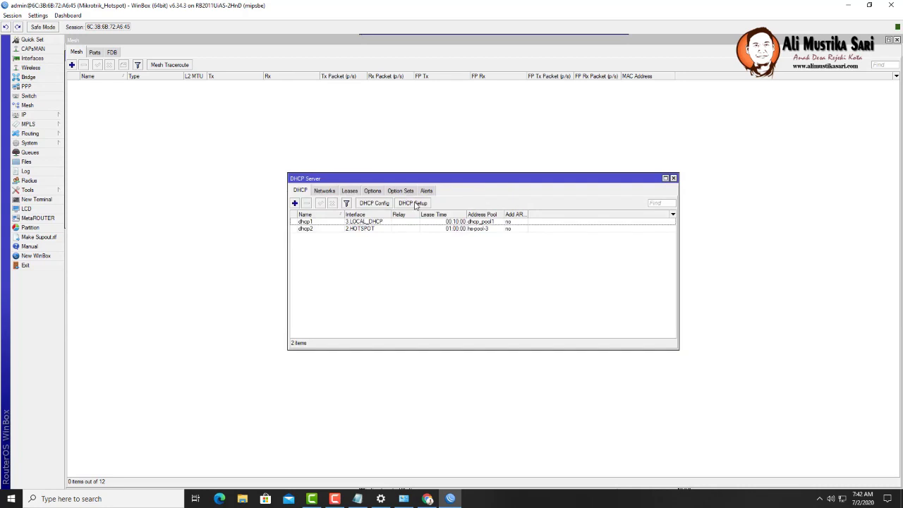
pyautogui.click(414, 204)
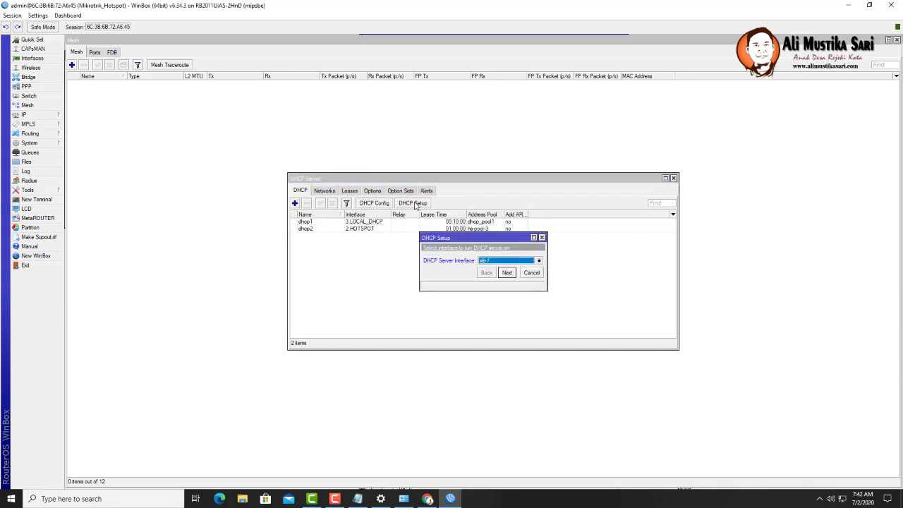
pyautogui.click(531, 273)
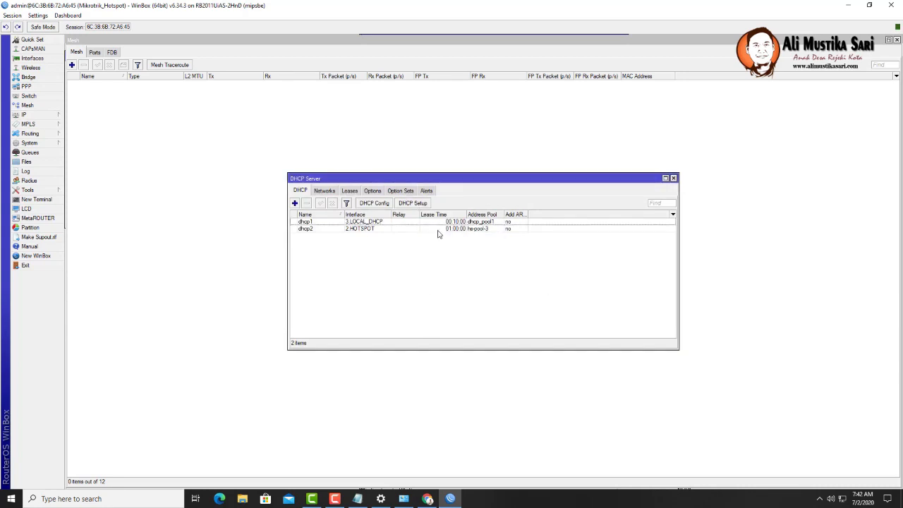
pyautogui.click(412, 204)
pyautogui.click(511, 261)
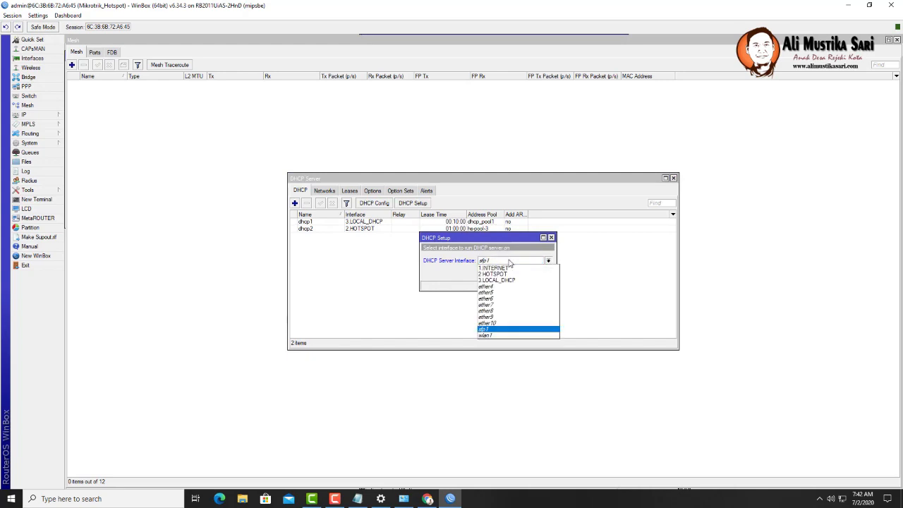
pyautogui.click(507, 336)
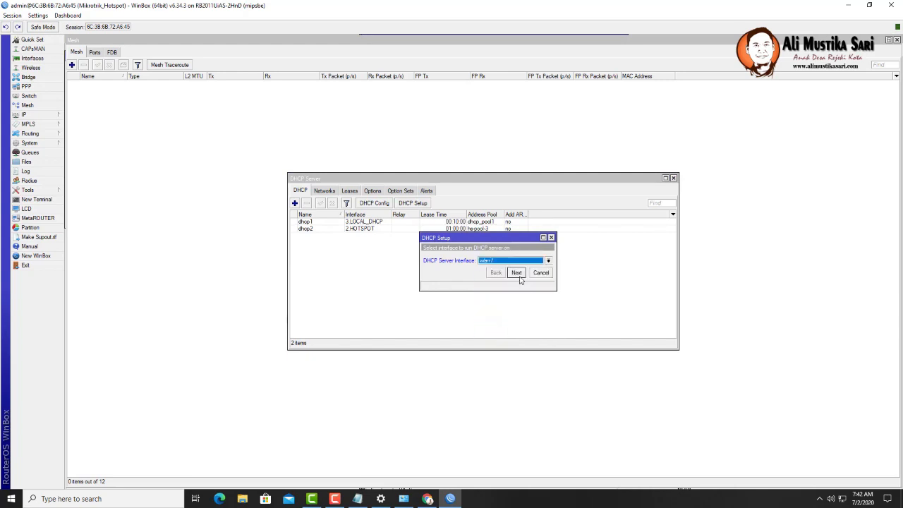
pyautogui.click(516, 272)
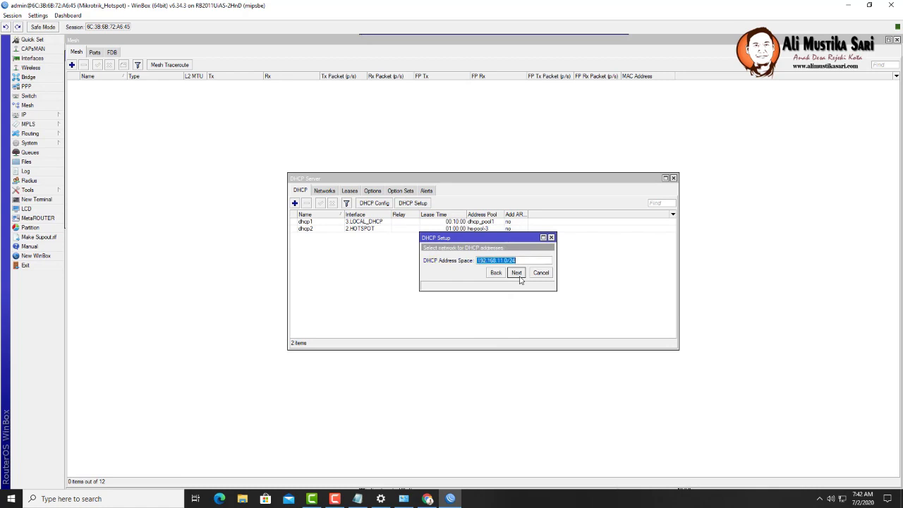
pyautogui.click(517, 272)
pyautogui.click(516, 273)
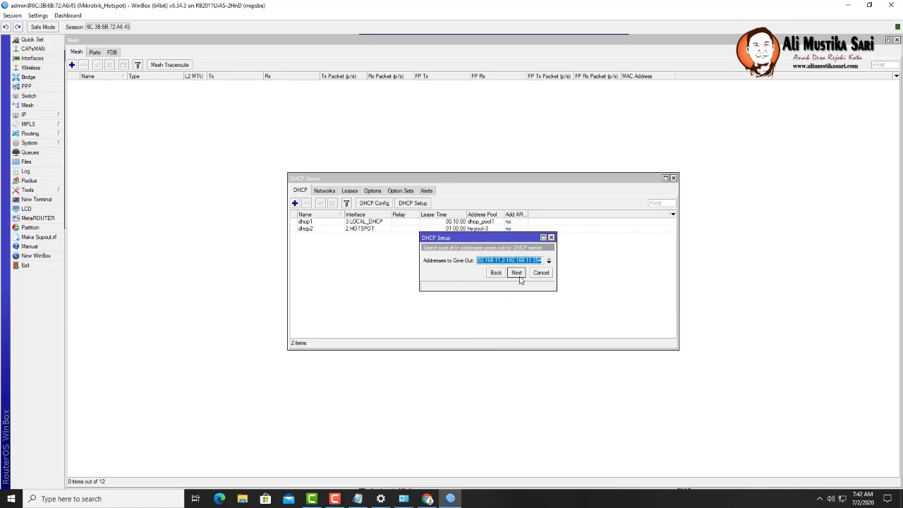
pyautogui.click(518, 274)
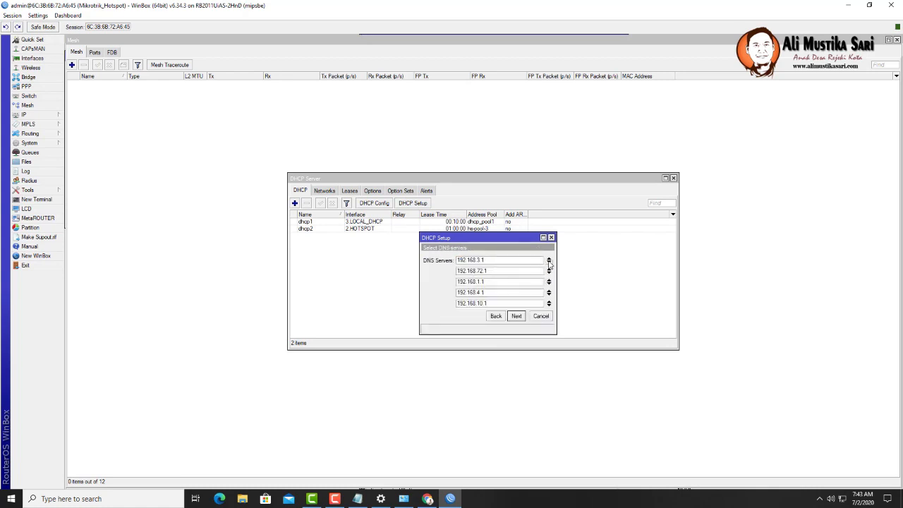
# - Replace the DNS servers with 8.8.8.8 and 8.8.4.4 and finish with a 00:10:00 lease time
pyautogui.click(548, 261)
pyautogui.click(549, 261)
pyautogui.click(549, 261)
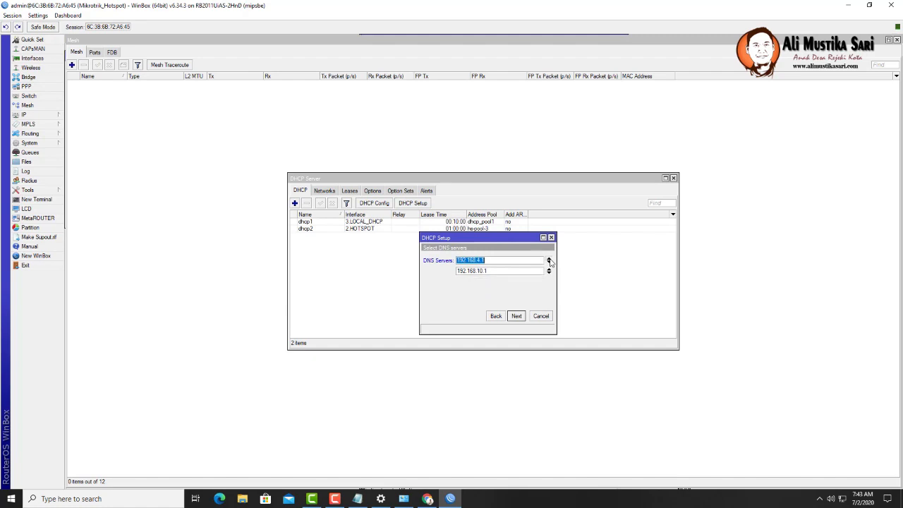
pyautogui.click(549, 261)
pyautogui.write('8.8.8.8')
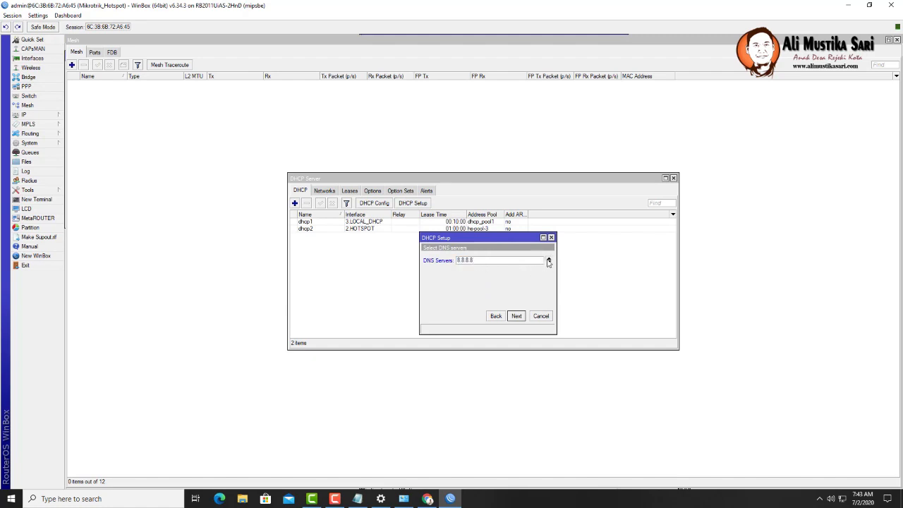
pyautogui.click(548, 259)
pyautogui.click(548, 262)
pyautogui.write('8')
pyautogui.click(549, 263)
pyautogui.write('8.4.4')
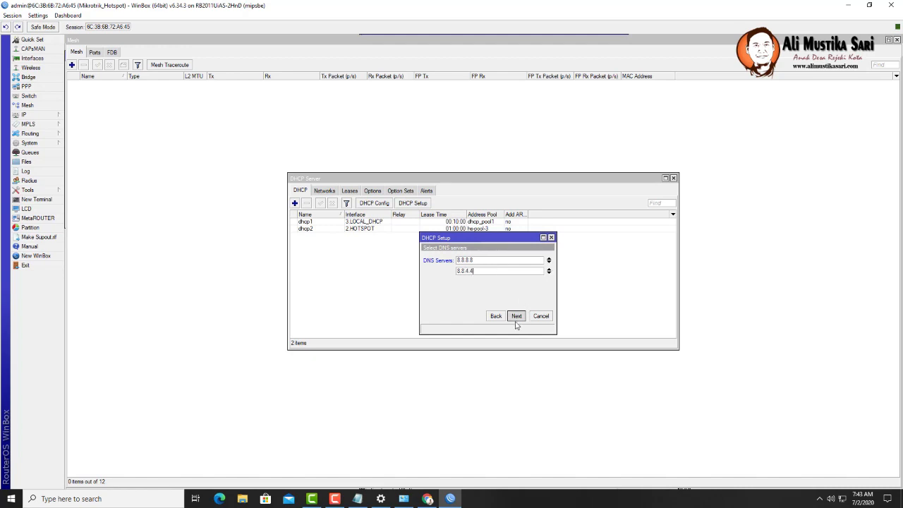
pyautogui.click(517, 315)
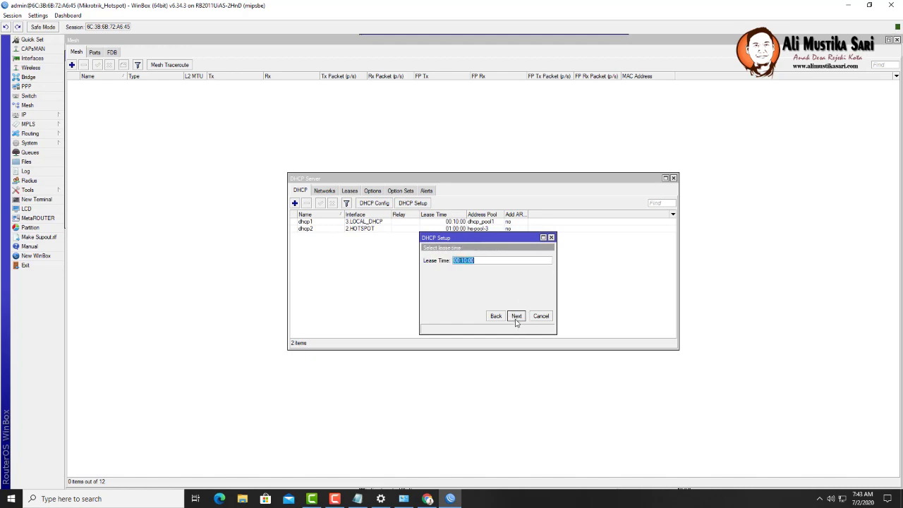
pyautogui.click(517, 315)
pyautogui.click(485, 258)
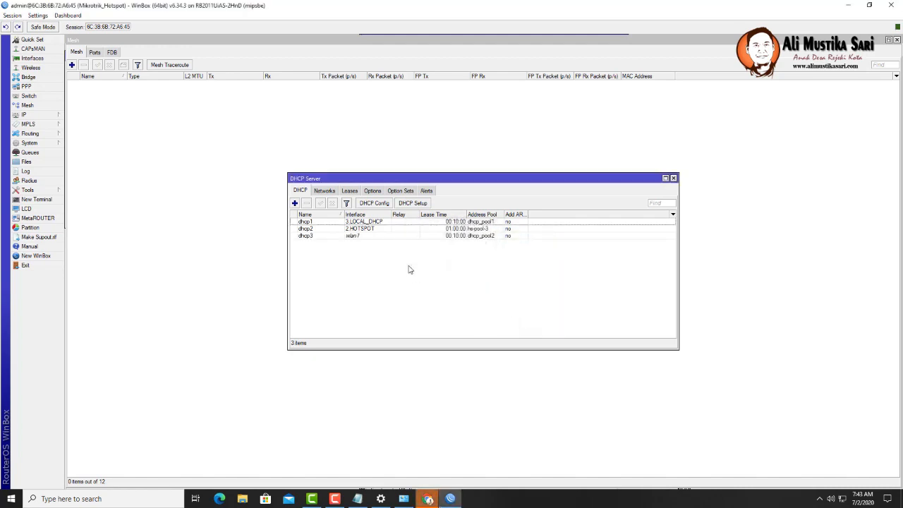
# - Change the wlan1 interface's Name to wlan-RUMAH in its General settings and apply it
pyautogui.click(35, 59)
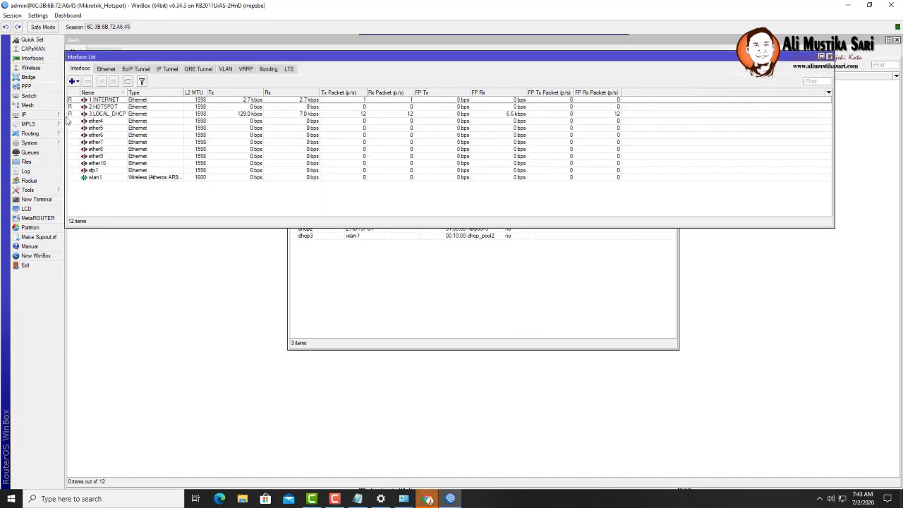
pyautogui.doubleClick(99, 178)
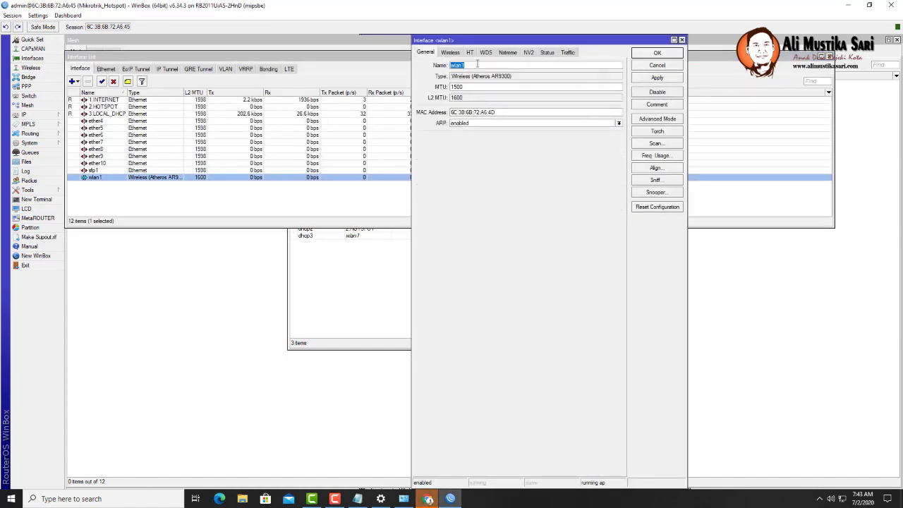
pyautogui.click(478, 65)
pyautogui.press('BackSpace')
pyautogui.write('-RUMAH')
pyautogui.click(656, 79)
pyautogui.click(653, 55)
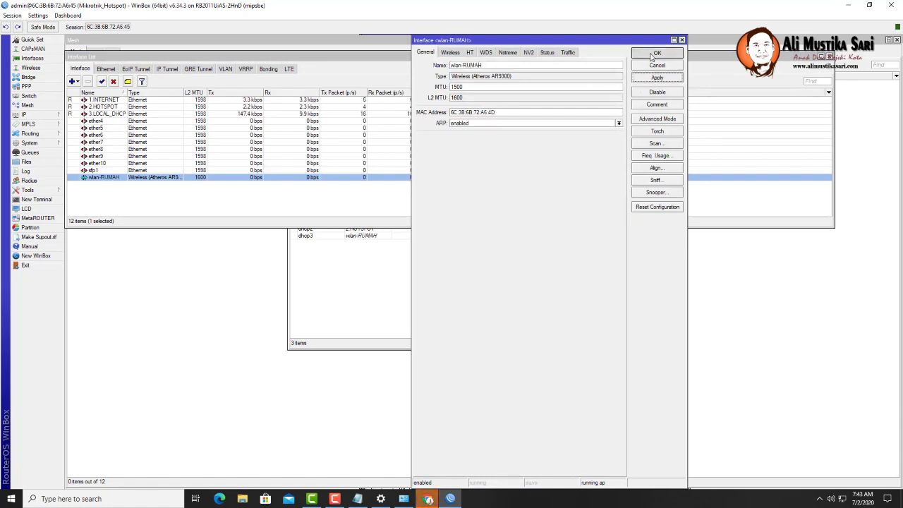